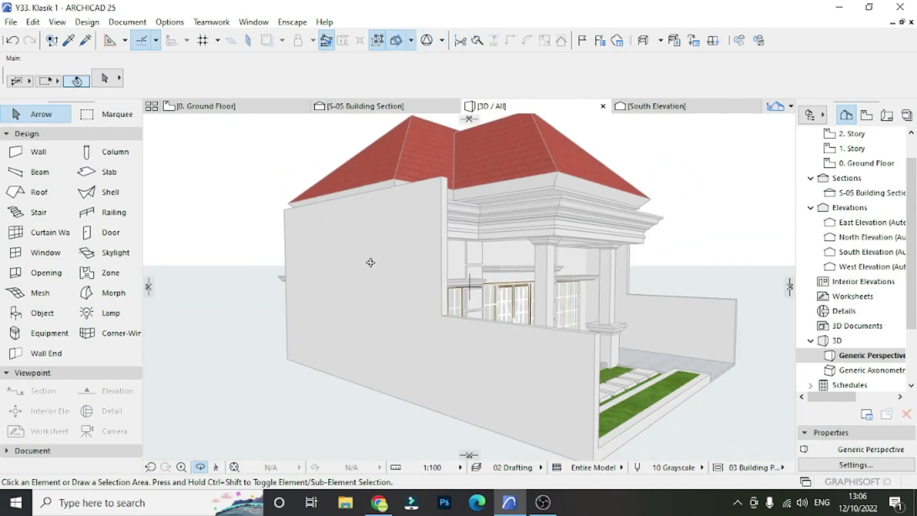
Step: Create a custom cutting plane on the front wall of the house
click(442, 40)
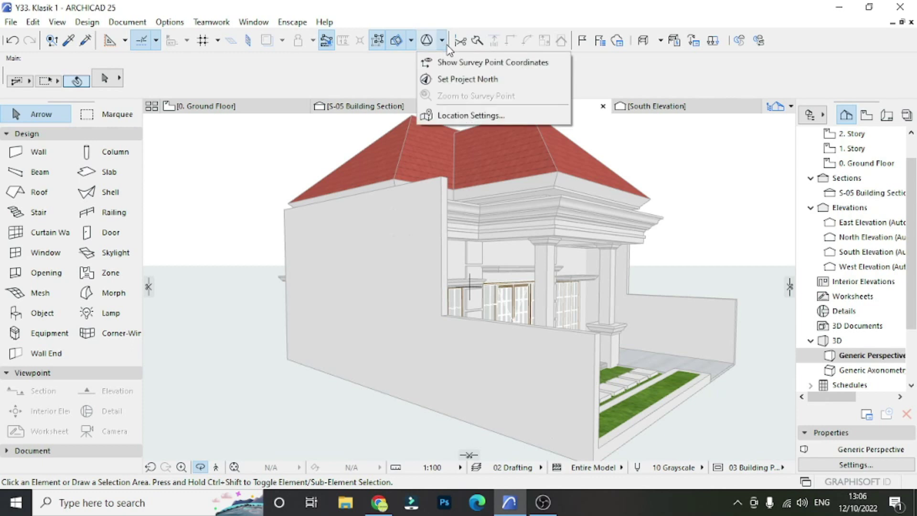
click(411, 41)
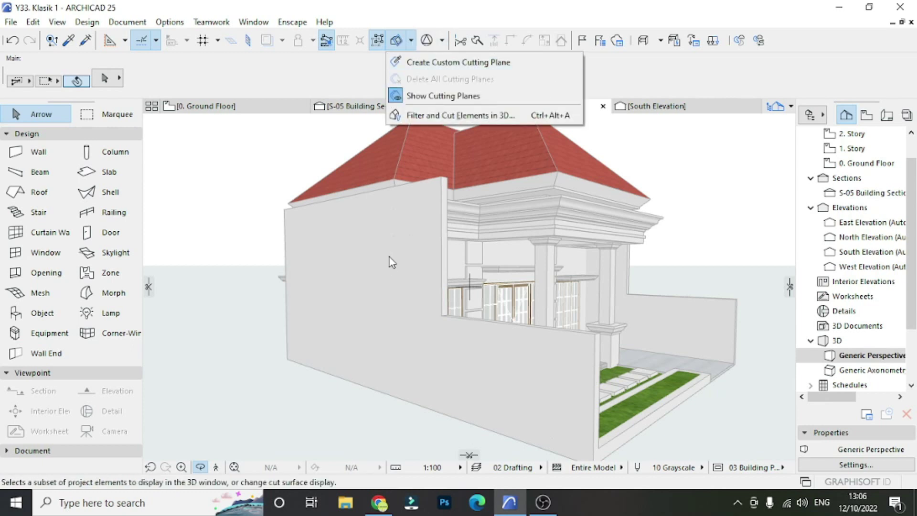
click(436, 63)
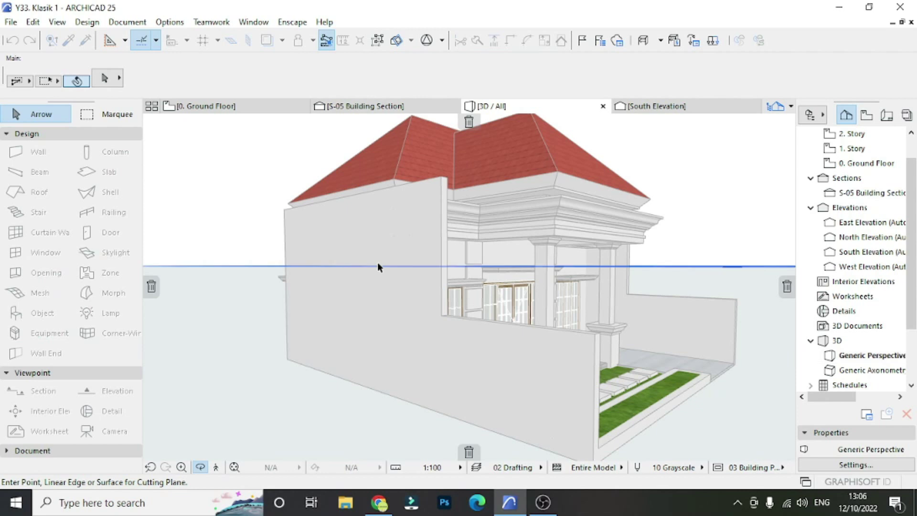
click(380, 280)
click(395, 284)
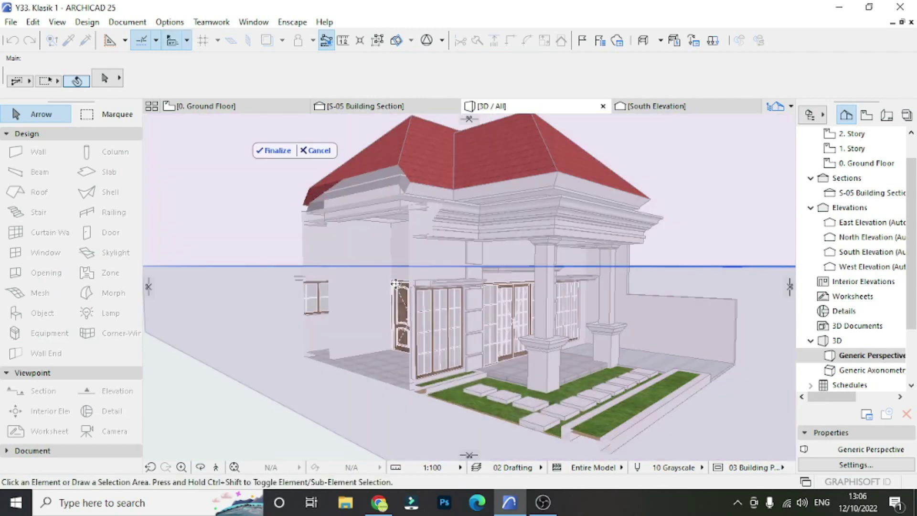
click(283, 150)
Step: Move the cutting plane deeper into the house and apply the new cut
click(392, 282)
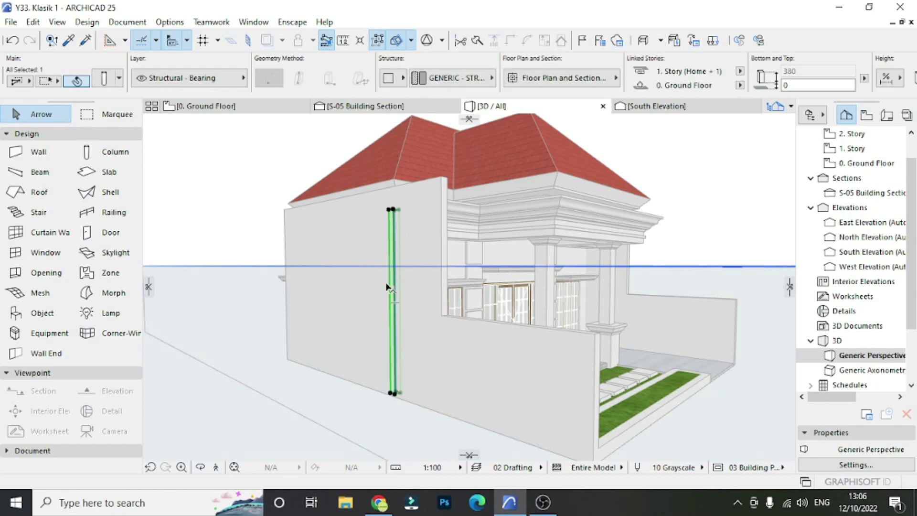
click(278, 374)
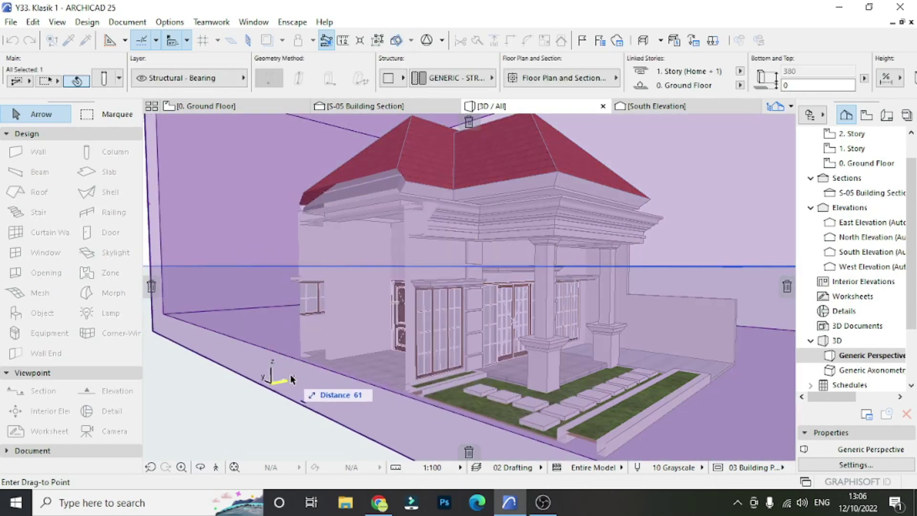
click(348, 364)
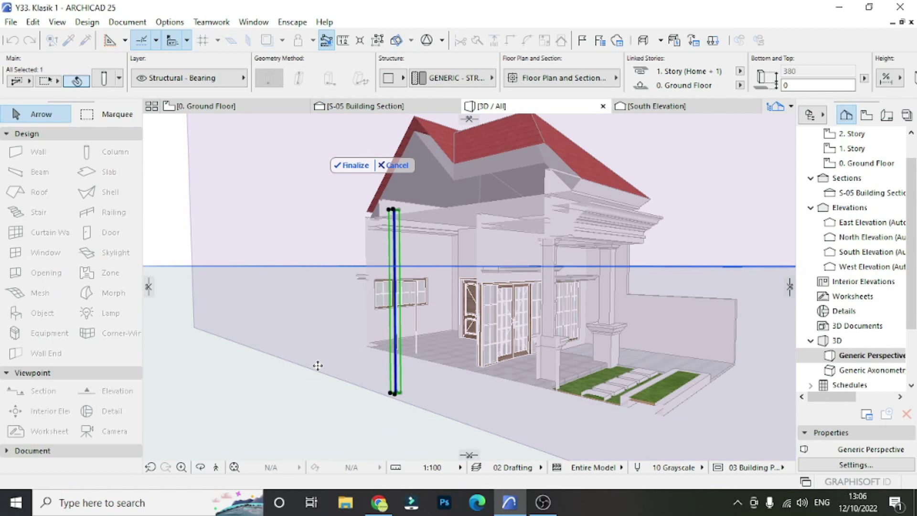
click(357, 166)
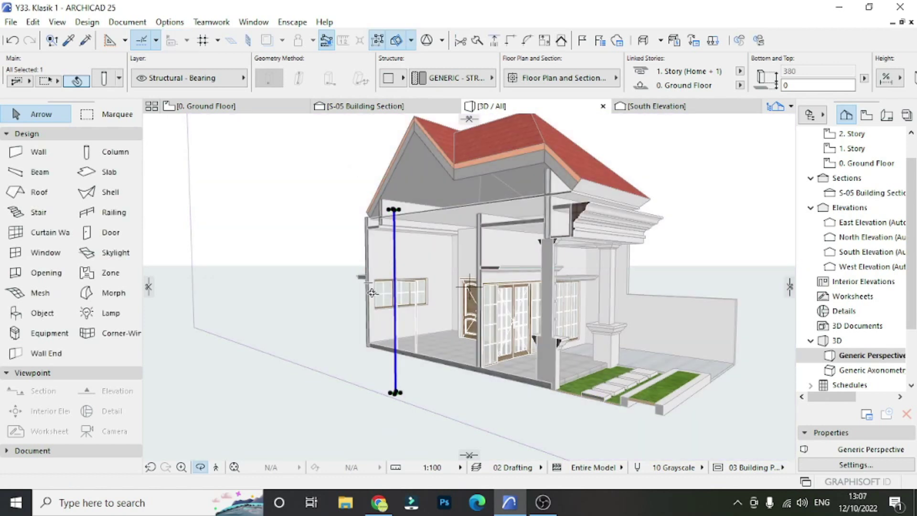
Step: Select the ceiling slab above the interior wall and start offsetting its edge
scroll(379, 249, up, 5)
scroll(379, 249, up, 3)
scroll(378, 249, down, 5)
scroll(350, 251, up, 4)
key(Escape)
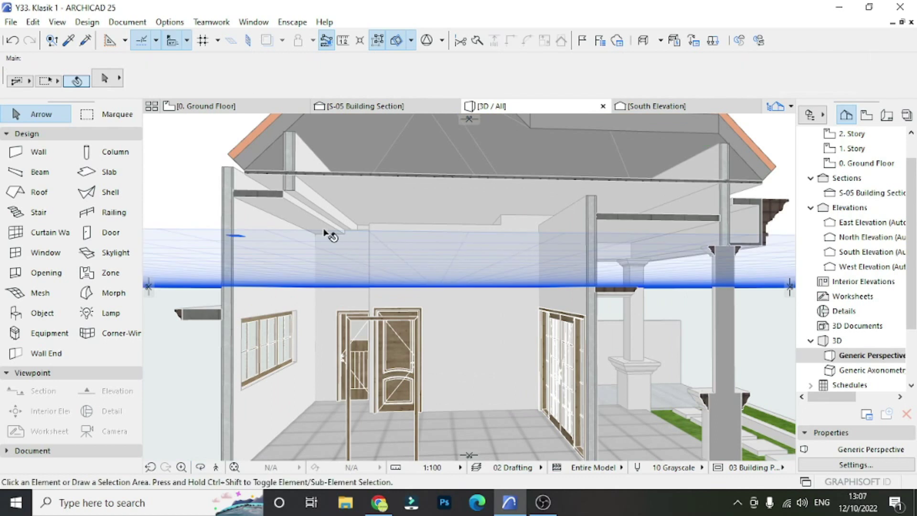
click(326, 233)
scroll(329, 239, down, 4)
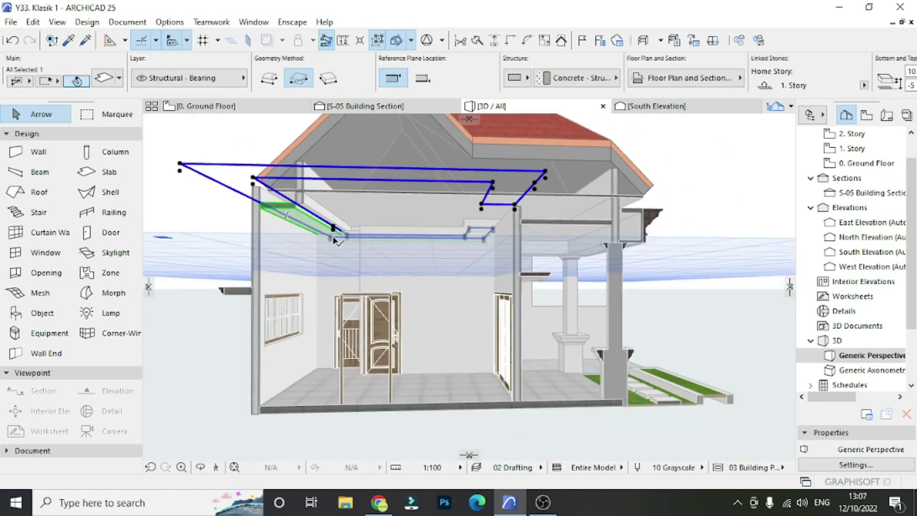
scroll(349, 237, up, 3)
scroll(346, 238, up, 2)
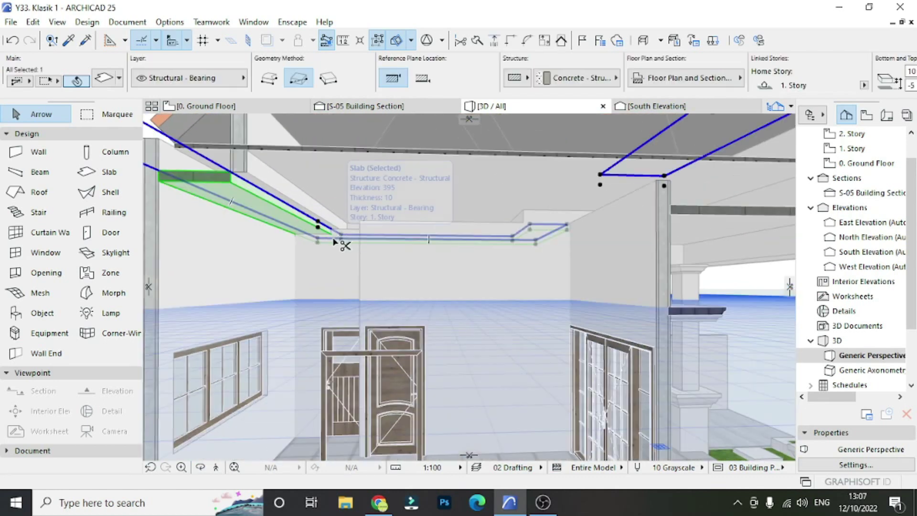
click(266, 198)
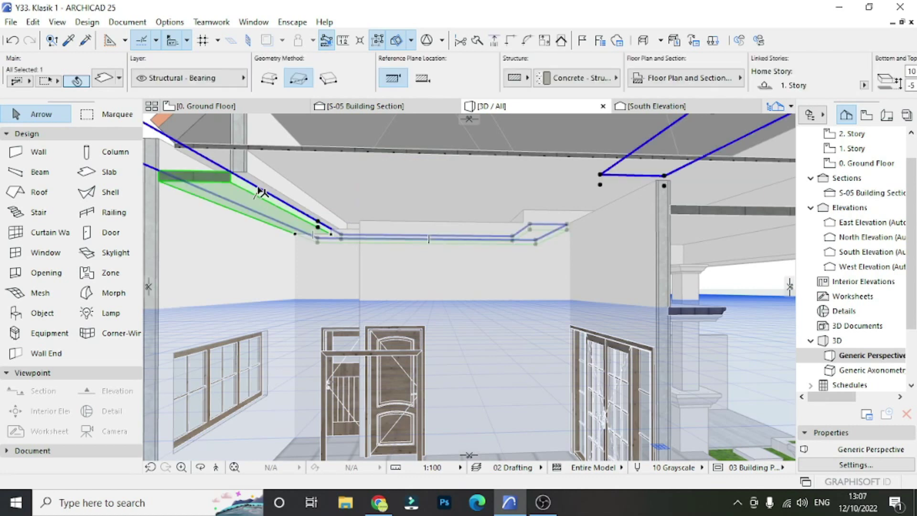
click(266, 196)
Step: Offset the slab edge to line up with the interior wall
scroll(287, 196, down, 3)
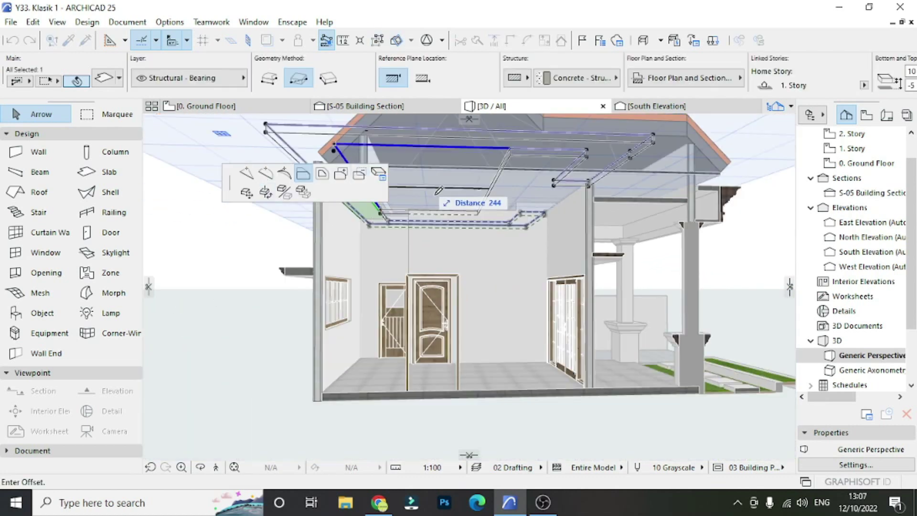
scroll(415, 209, up, 1)
scroll(419, 207, down, 2)
scroll(441, 198, up, 3)
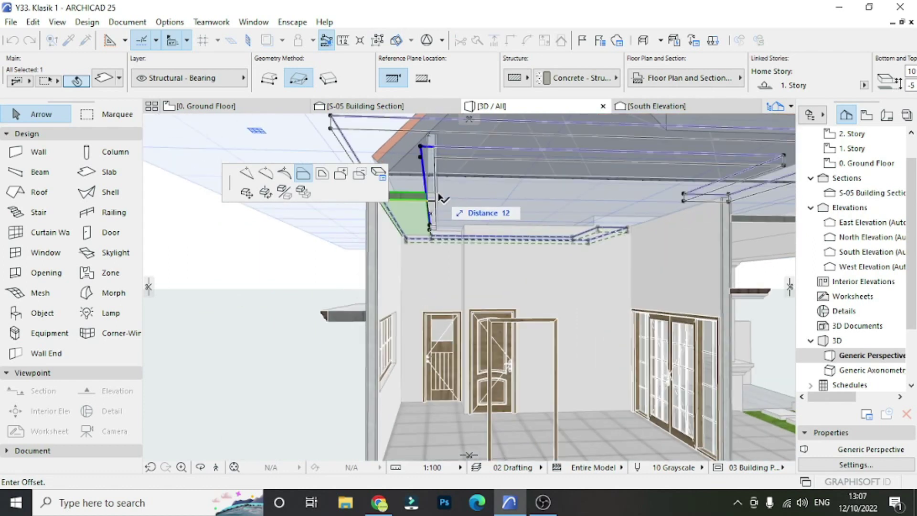
scroll(442, 198, up, 1)
scroll(438, 206, up, 2)
scroll(447, 253, up, 2)
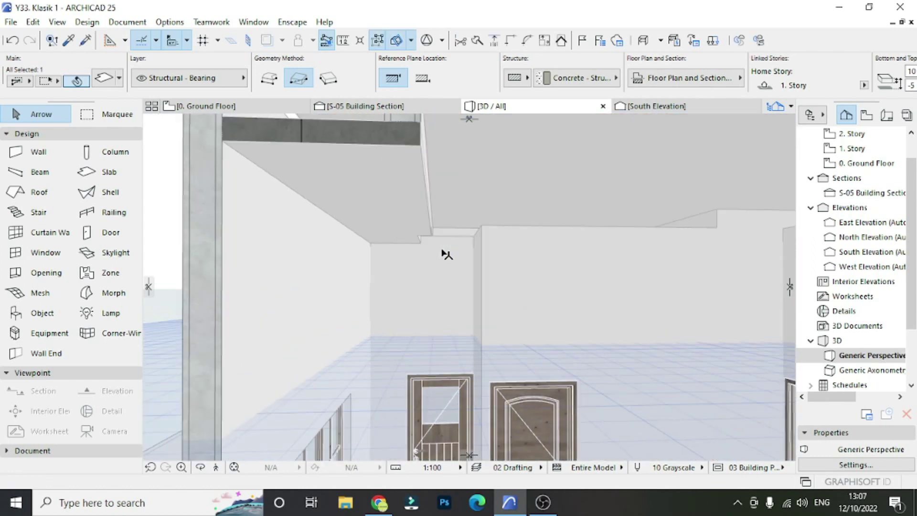
scroll(447, 253, up, 2)
scroll(430, 246, up, 2)
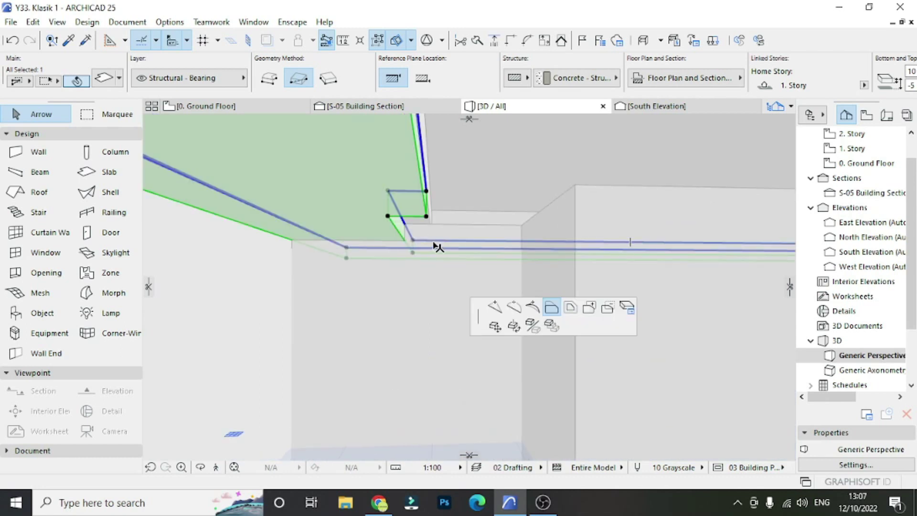
click(436, 246)
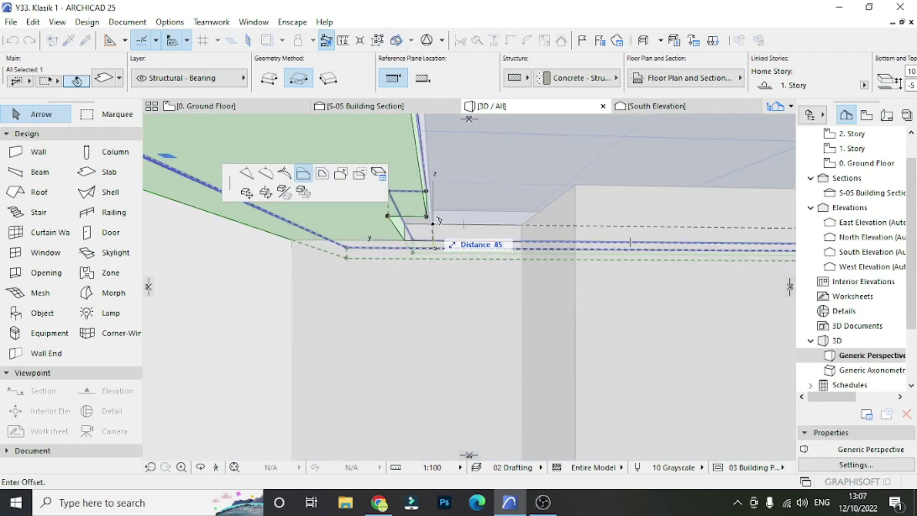
key(Escape)
key(Escape)
mouse_move(469, 226)
shift+middle_down()
mouse_move(418, 247)
mouse_move(453, 212)
shift+middle_up()
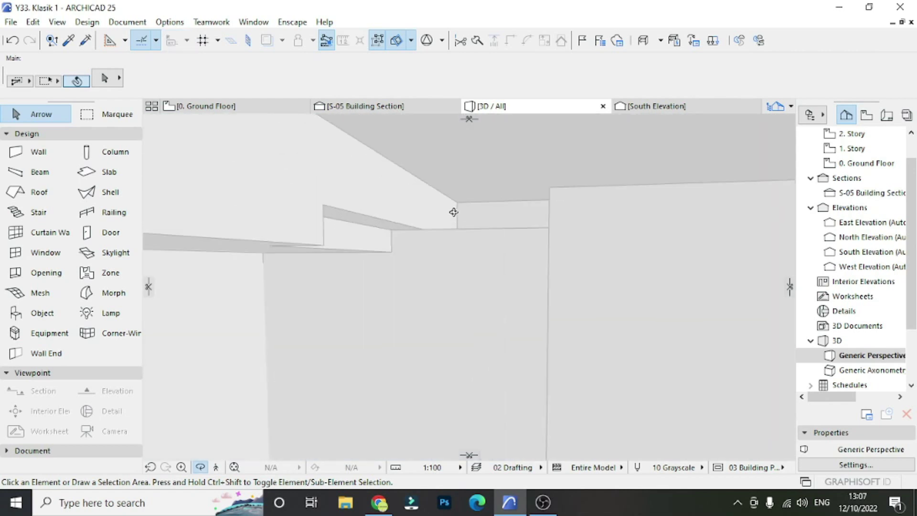
Step: Reselect the ceiling slab and offset one of its edges
click(454, 212)
key(Escape)
click(371, 244)
click(374, 212)
key(Escape)
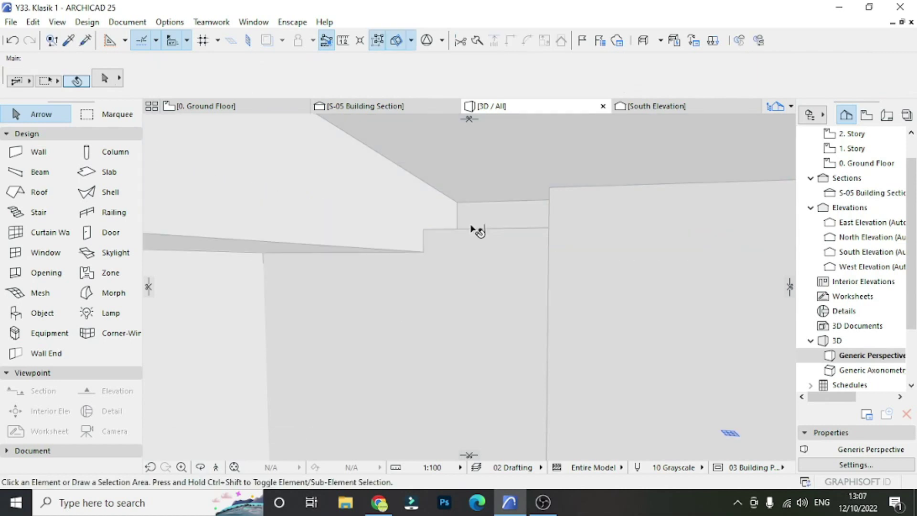
Step: Offset another ceiling slab edge so it sits flush with the wall
mouse_move(530, 243)
shift+middle_down()
mouse_move(414, 246)
mouse_move(366, 228)
shift+middle_up()
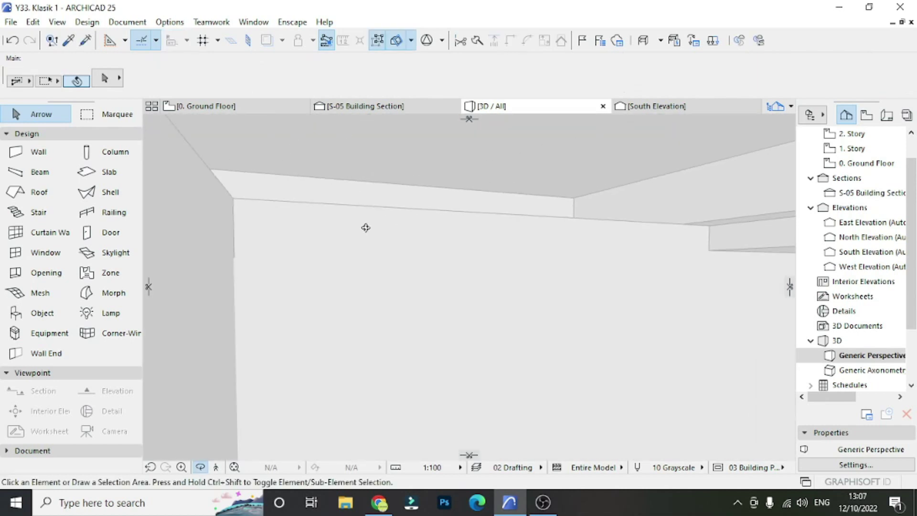
click(723, 236)
click(728, 230)
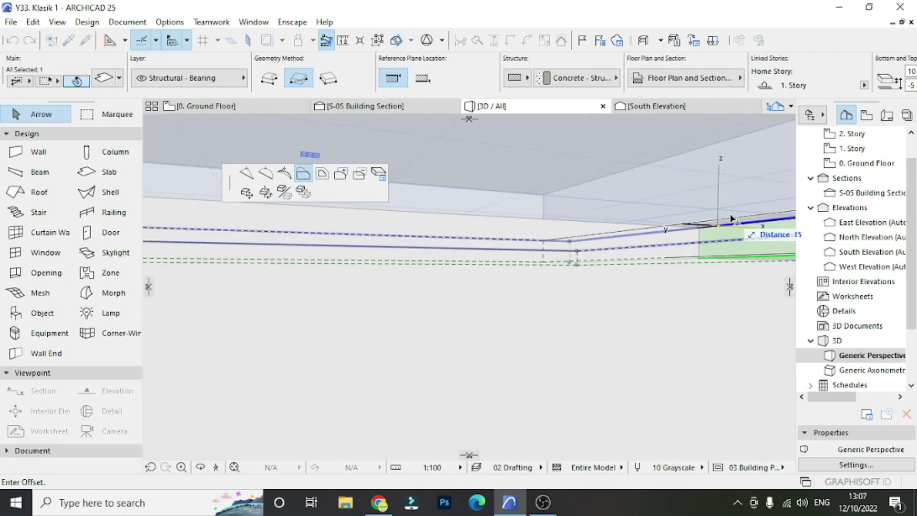
click(731, 215)
scroll(590, 225, down, 3)
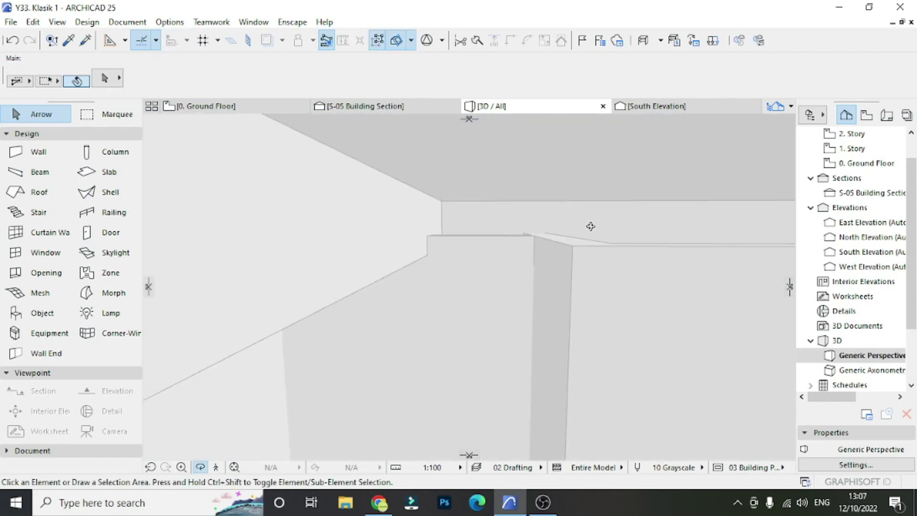
scroll(573, 258, down, 3)
scroll(565, 273, down, 2)
scroll(565, 273, up, 1)
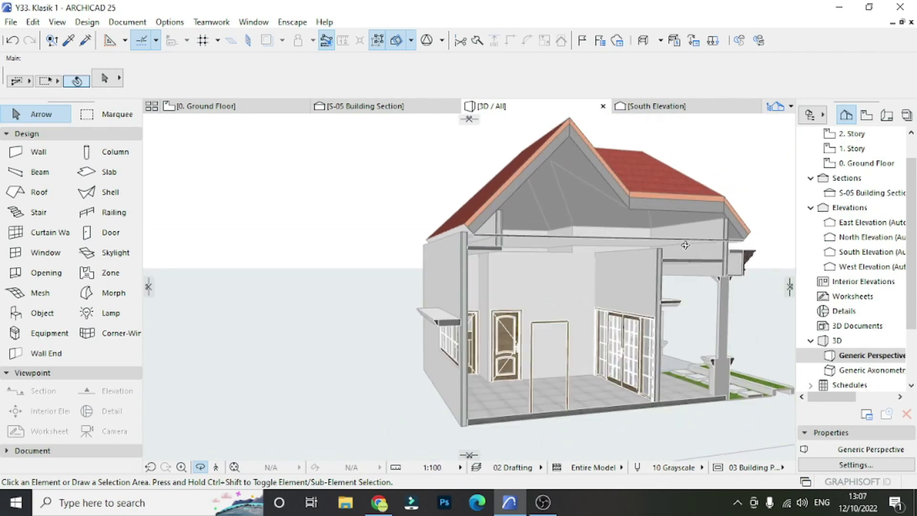
scroll(554, 261, up, 3)
scroll(540, 246, up, 2)
scroll(528, 233, up, 2)
scroll(454, 234, down, 4)
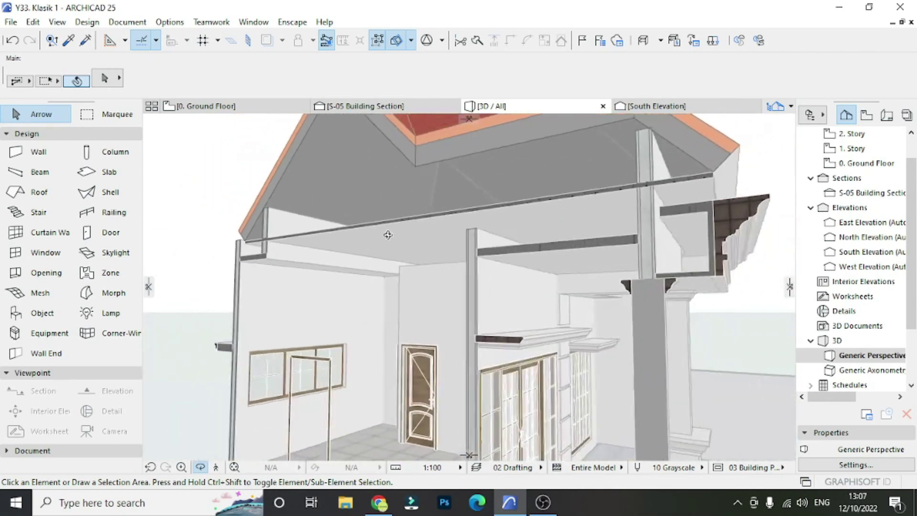
scroll(397, 248, up, 1)
scroll(453, 258, up, 2)
scroll(512, 268, up, 2)
scroll(512, 269, up, 1)
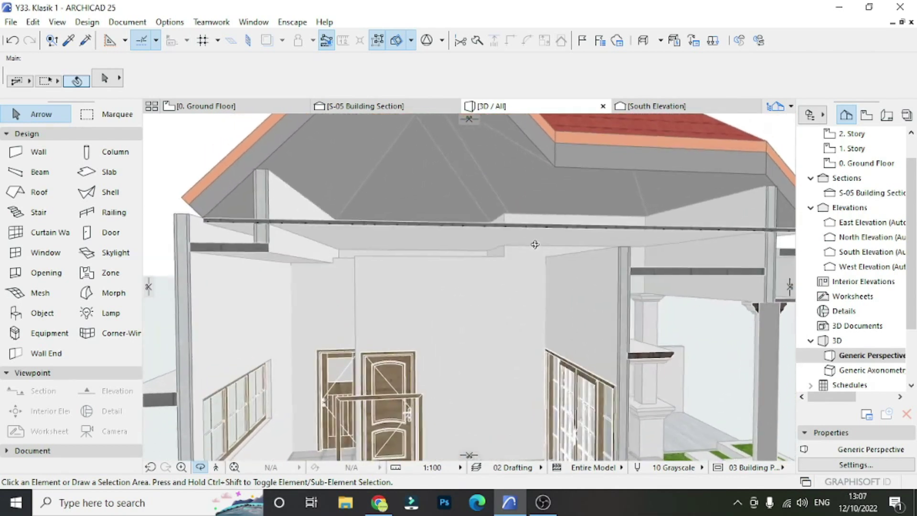
scroll(532, 245, up, 1)
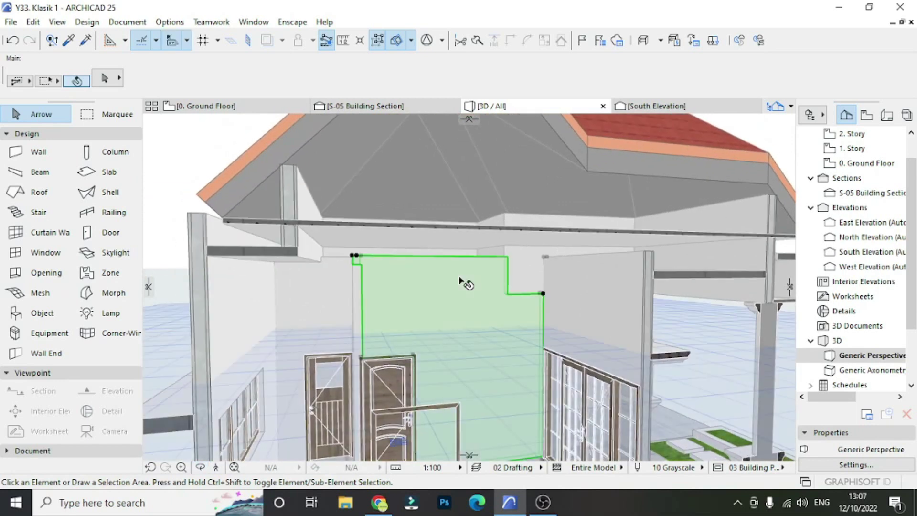
scroll(466, 287, down, 2)
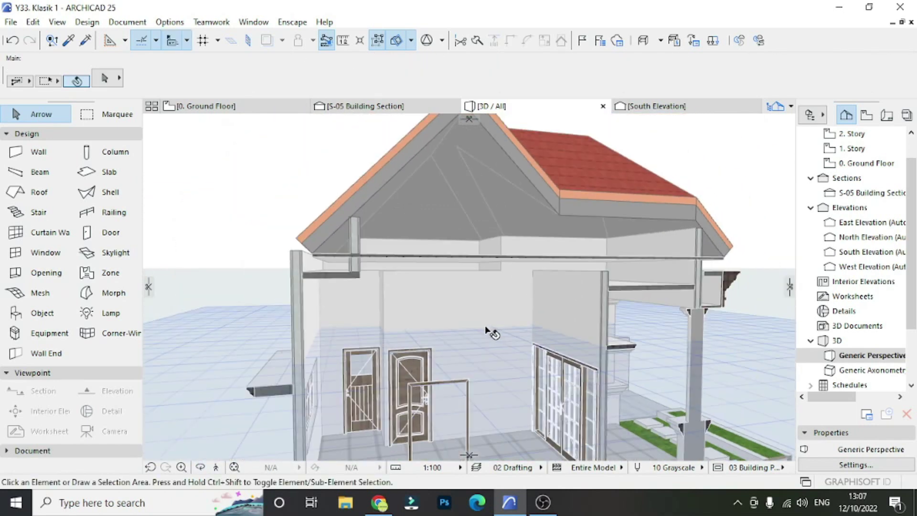
scroll(478, 270, up, 1)
scroll(363, 286, up, 1)
scroll(348, 286, up, 1)
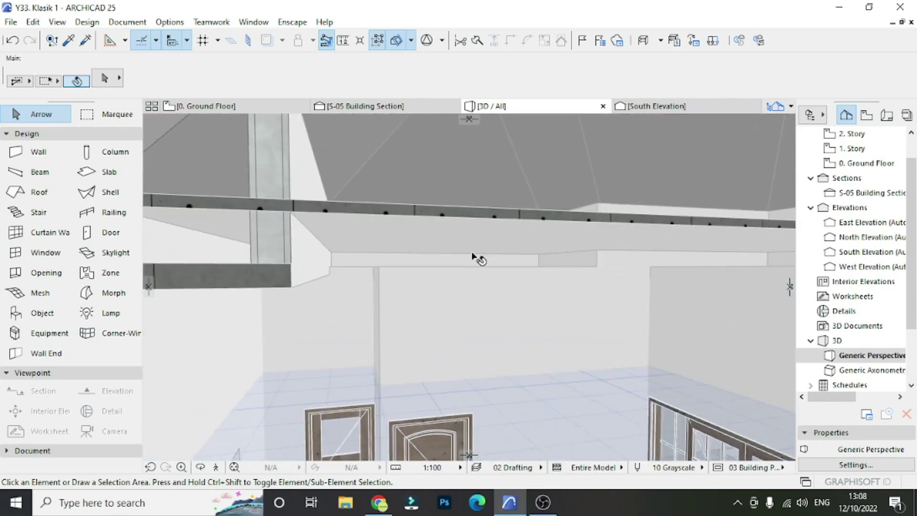
scroll(474, 253, up, 2)
scroll(479, 250, down, 1)
scroll(498, 258, down, 2)
scroll(434, 260, down, 1)
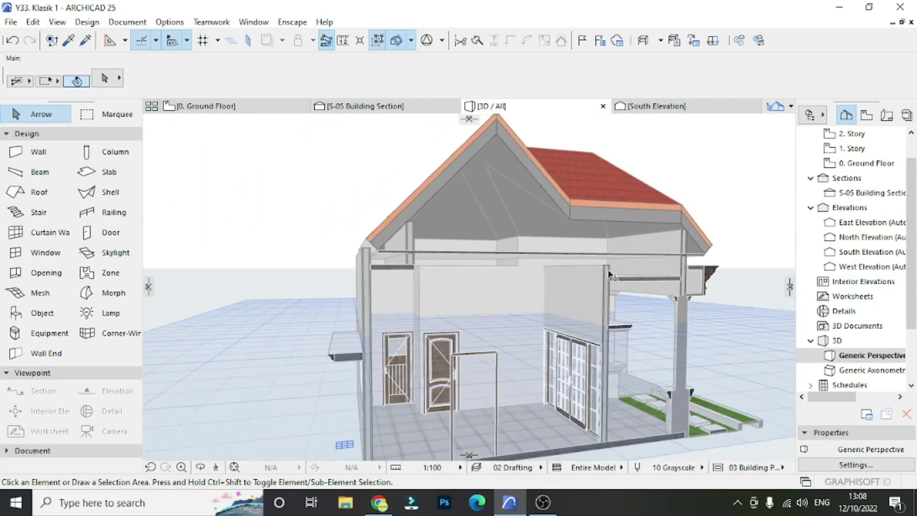
scroll(683, 267, up, 1)
click(630, 257)
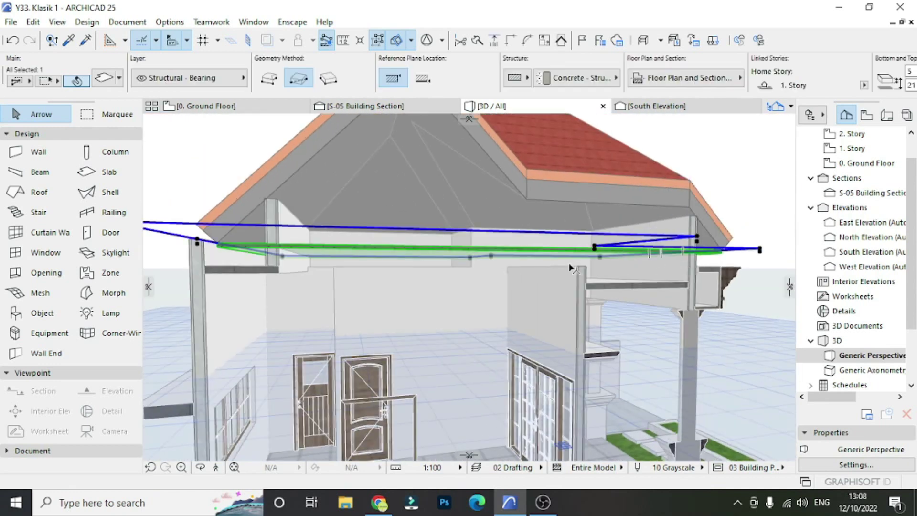
mouse_move(569, 263)
shift+middle_down()
mouse_move(420, 285)
mouse_move(459, 207)
mouse_move(486, 249)
mouse_move(443, 250)
shift+middle_up()
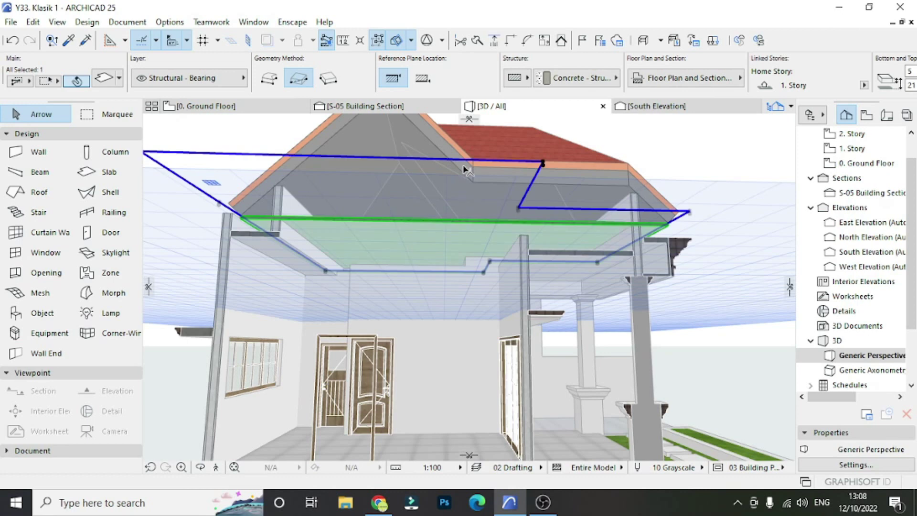
click(469, 165)
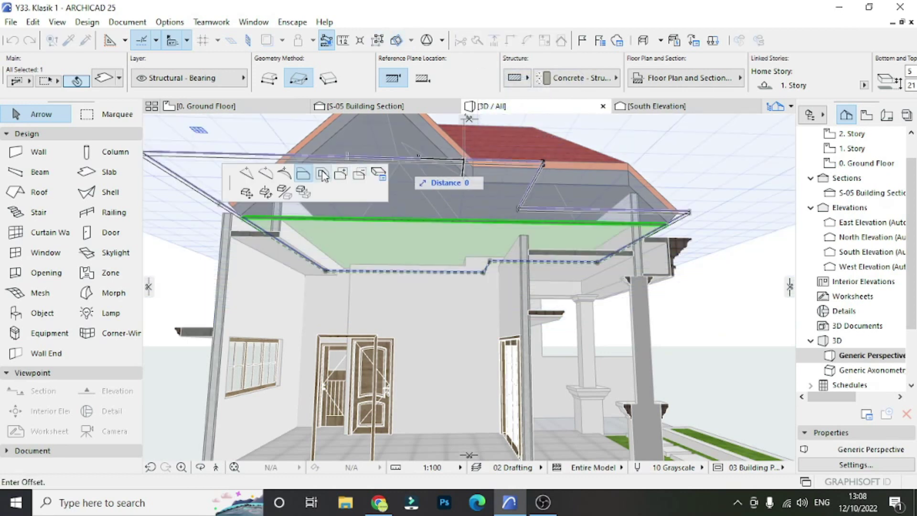
scroll(631, 201, up, 2)
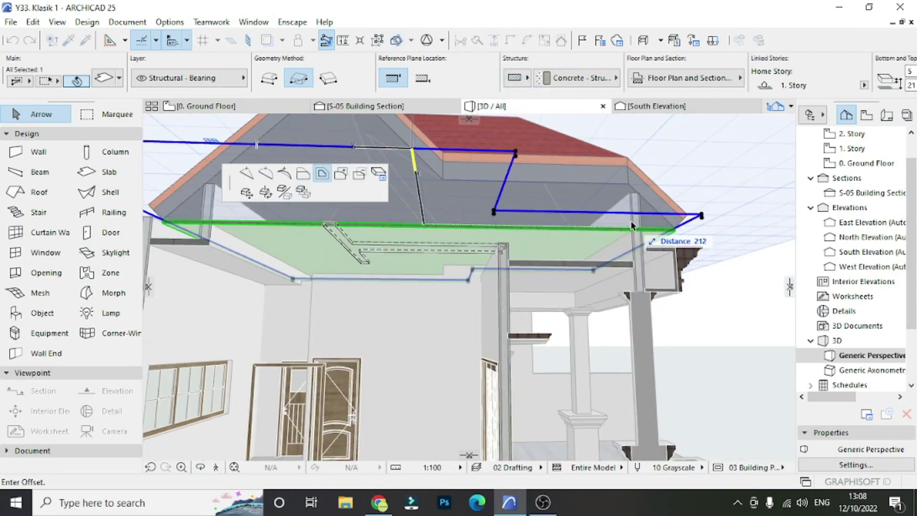
key(Escape)
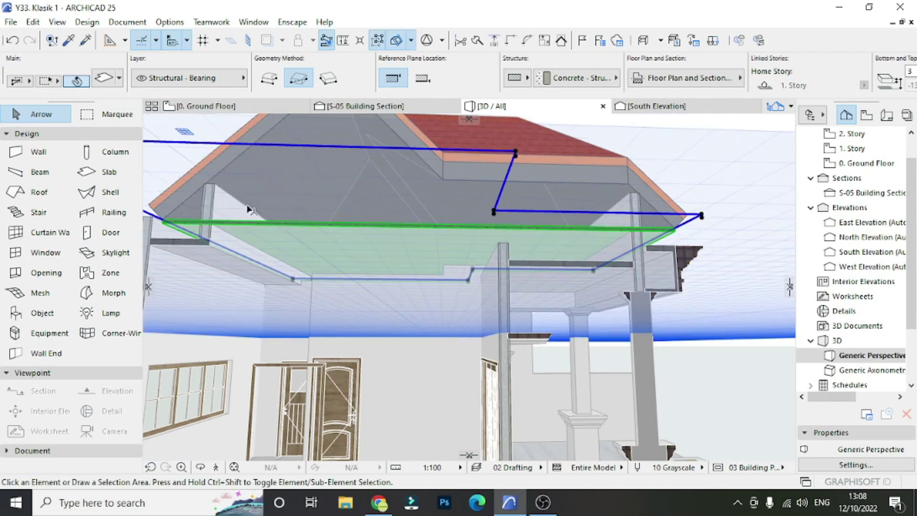
key(Escape)
scroll(549, 260, down, 5)
scroll(415, 254, up, 2)
scroll(368, 261, up, 3)
scroll(368, 261, down, 1)
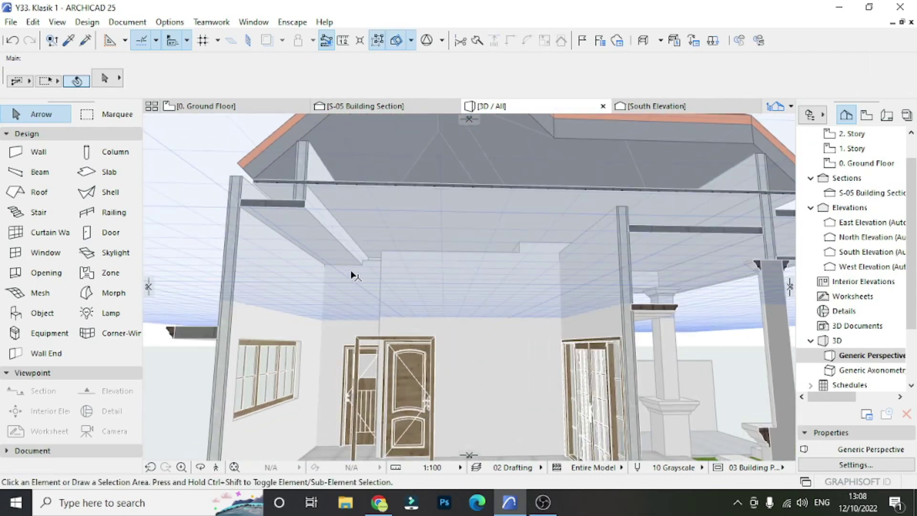
scroll(425, 280, down, 1)
Step: Select the ceiling slab and choose Subtract from Polygon on its edge
scroll(378, 227, up, 1)
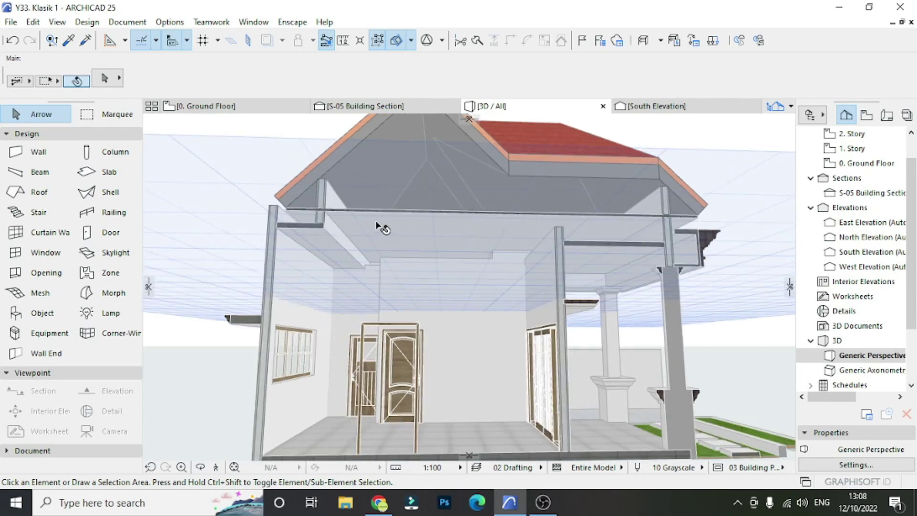
click(406, 231)
mouse_move(407, 241)
shift+middle_down()
mouse_move(388, 261)
mouse_move(407, 267)
shift+middle_up()
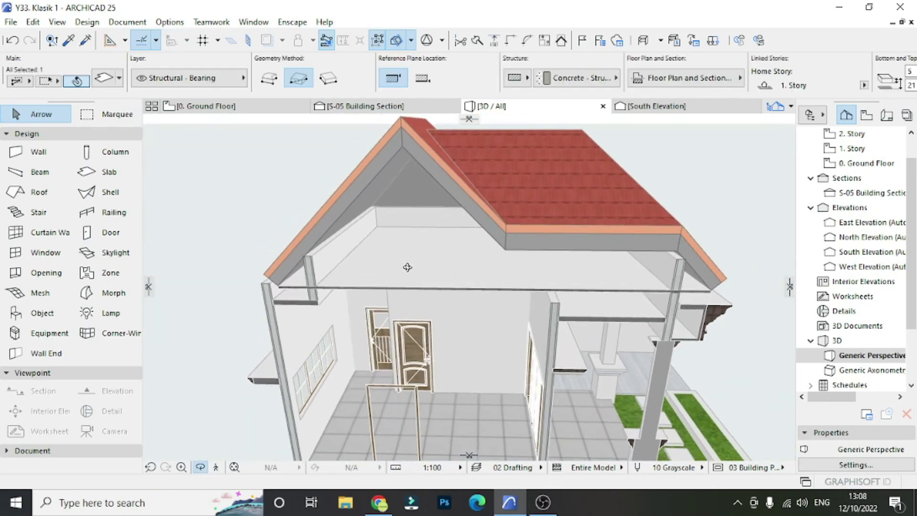
click(359, 225)
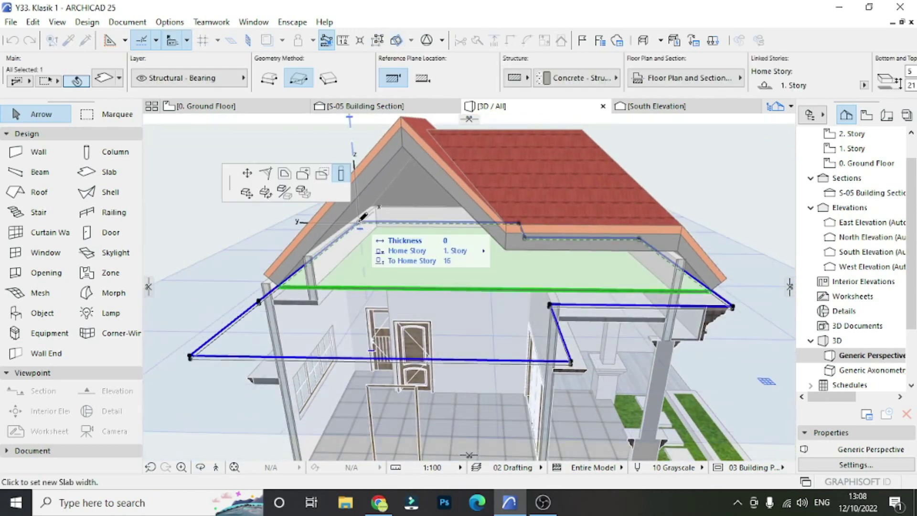
click(324, 177)
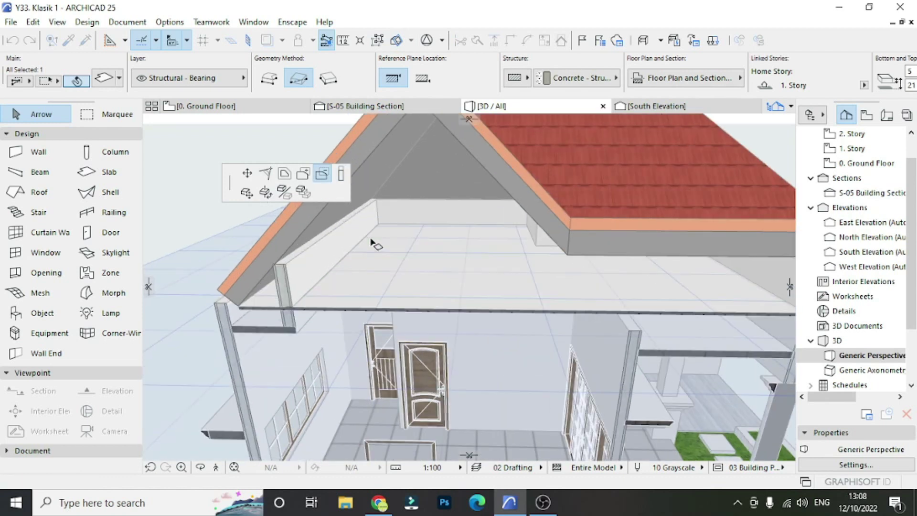
scroll(378, 234, up, 3)
scroll(376, 232, up, 2)
scroll(525, 273, down, 5)
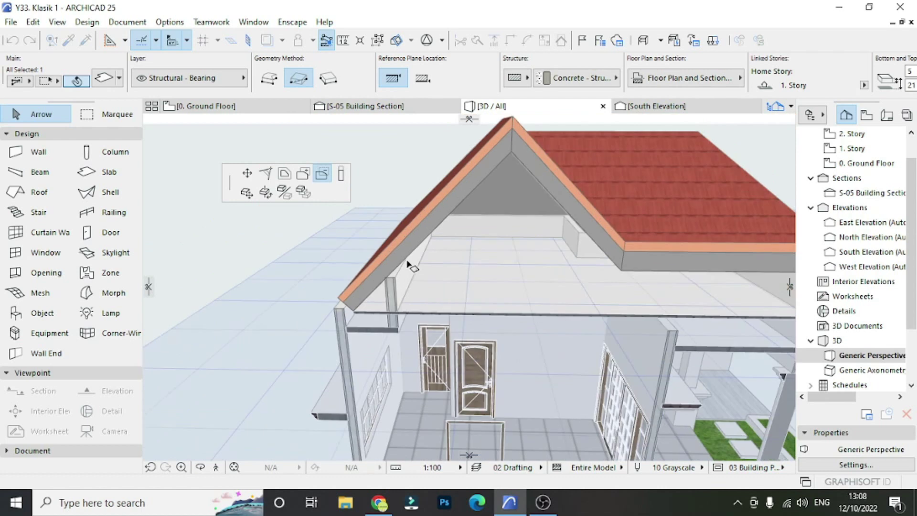
scroll(455, 239, up, 5)
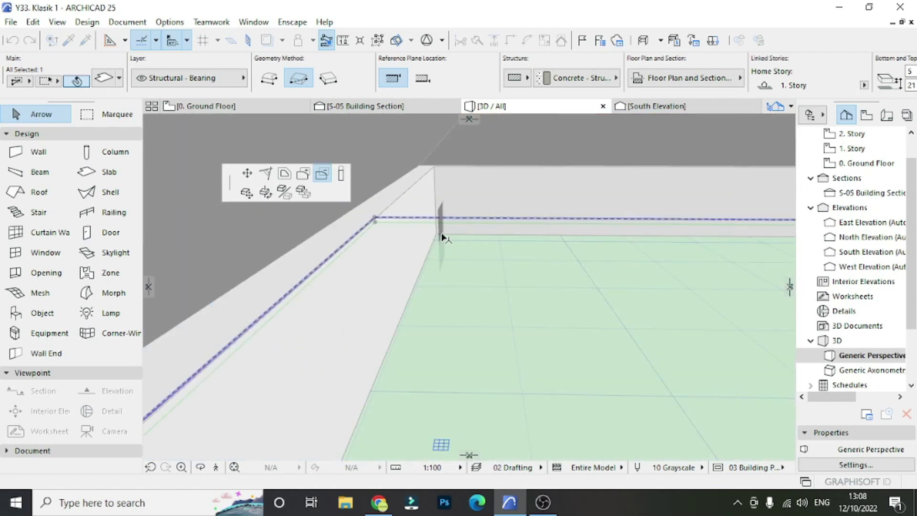
Step: Draw a rectangular hole in the ceiling slab beneath the gable roof
click(439, 238)
scroll(411, 236, down, 5)
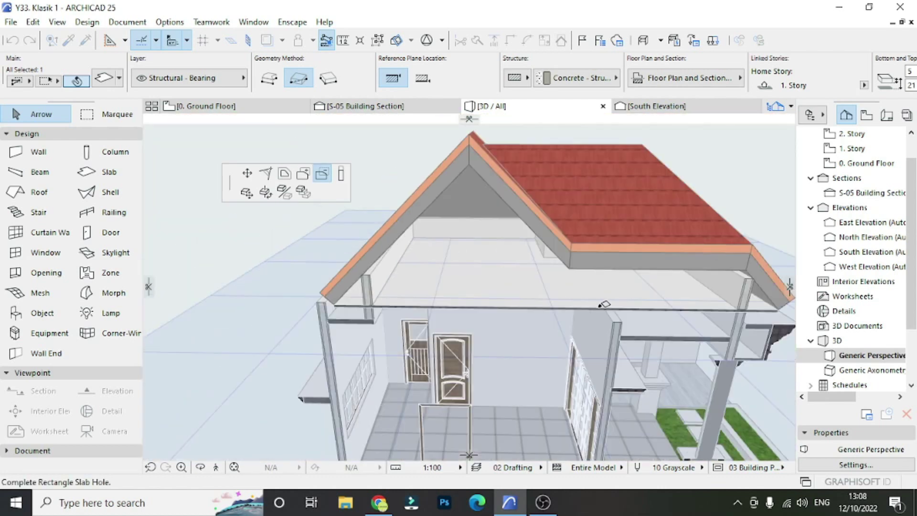
click(644, 309)
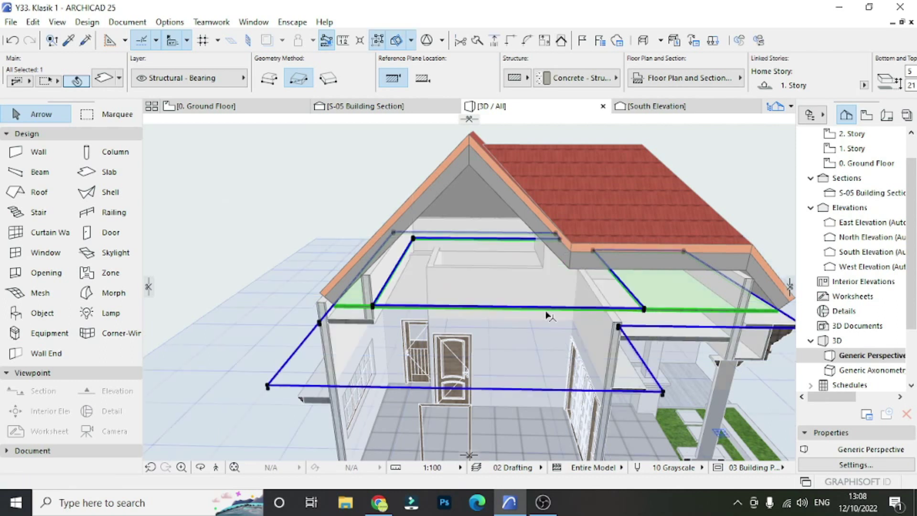
key(Escape)
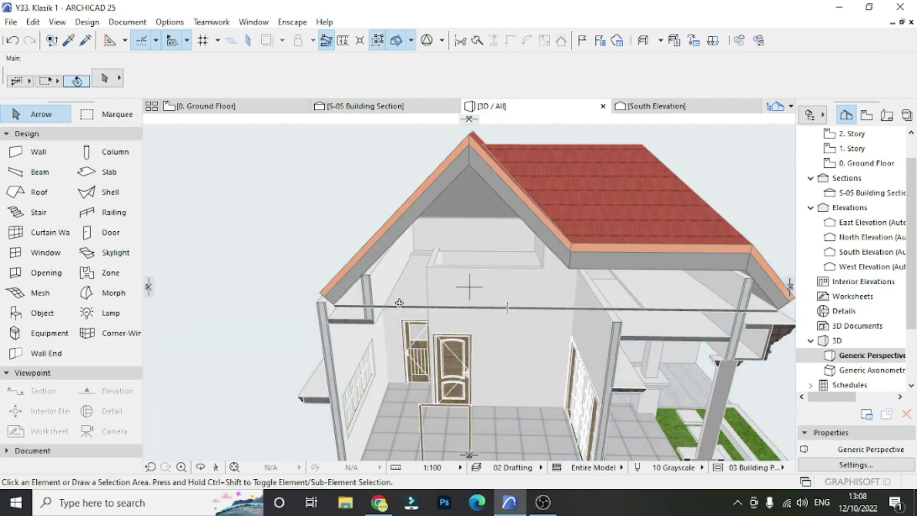
scroll(444, 303, up, 2)
scroll(406, 294, up, 3)
scroll(361, 283, up, 2)
scroll(361, 283, up, 2)
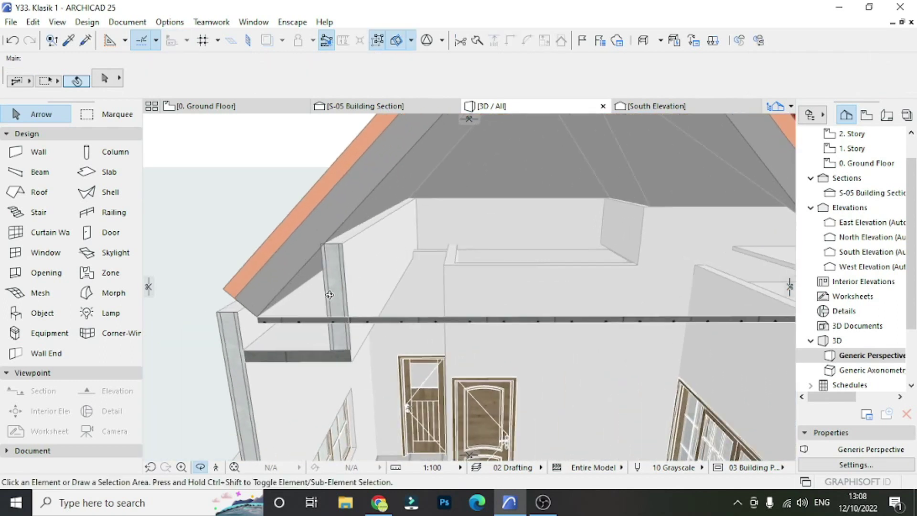
scroll(383, 297, up, 2)
click(407, 311)
Step: Try offsetting all slab edges, then cancel and deselect the slab
click(430, 318)
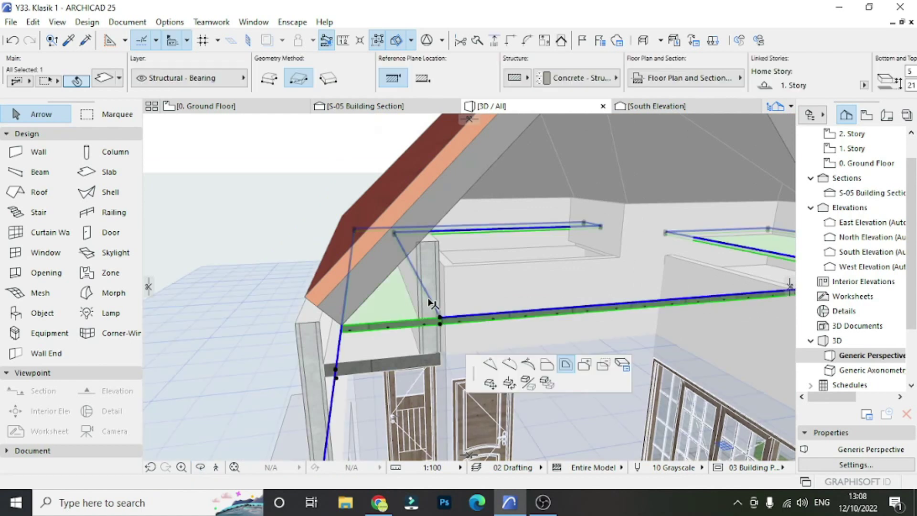
click(566, 365)
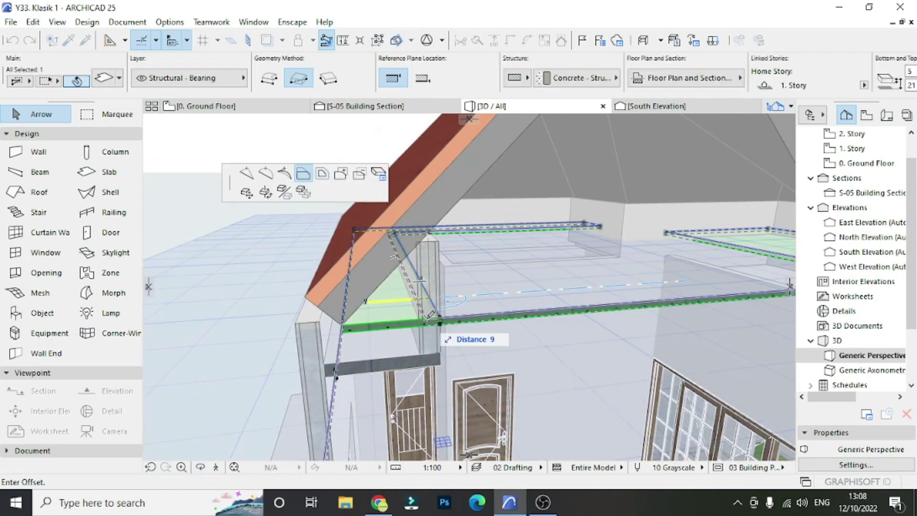
key(Escape)
scroll(345, 305, down, 3)
scroll(345, 304, down, 2)
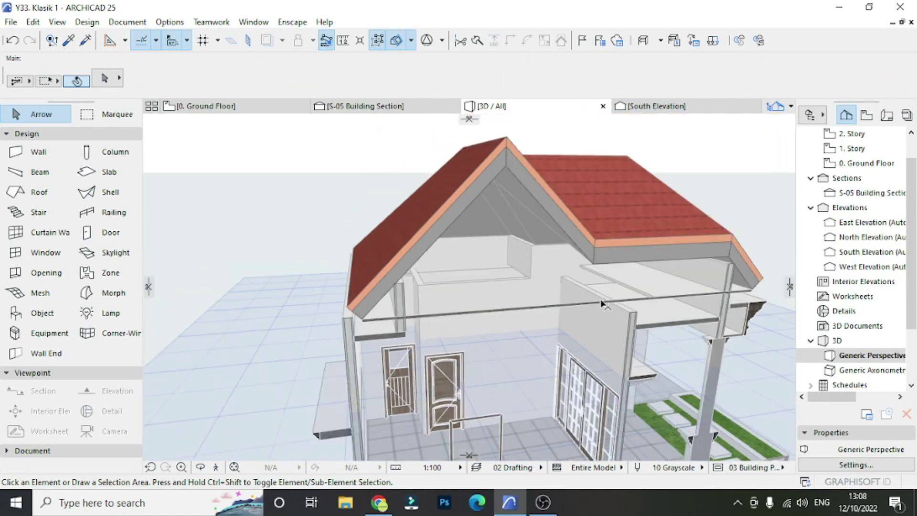
scroll(715, 285, up, 3)
scroll(492, 312, up, 3)
Step: Offset the slab edge outward by 174 to reach the roof eave
click(459, 315)
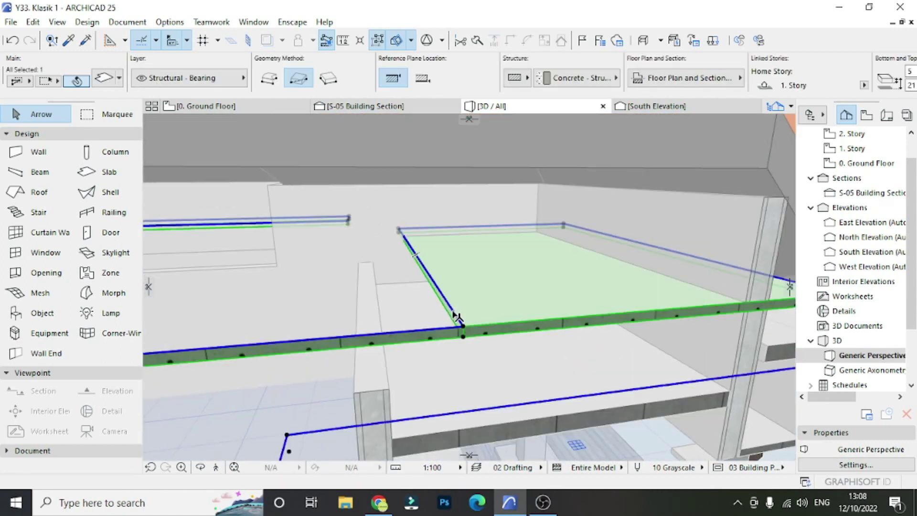
scroll(454, 311, down, 3)
scroll(535, 316, up, 3)
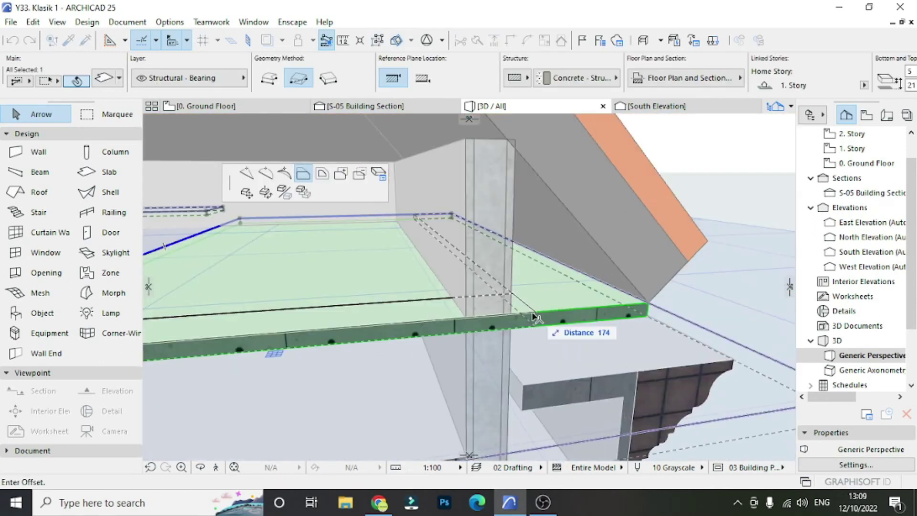
click(511, 316)
scroll(478, 306, down, 3)
scroll(454, 291, down, 3)
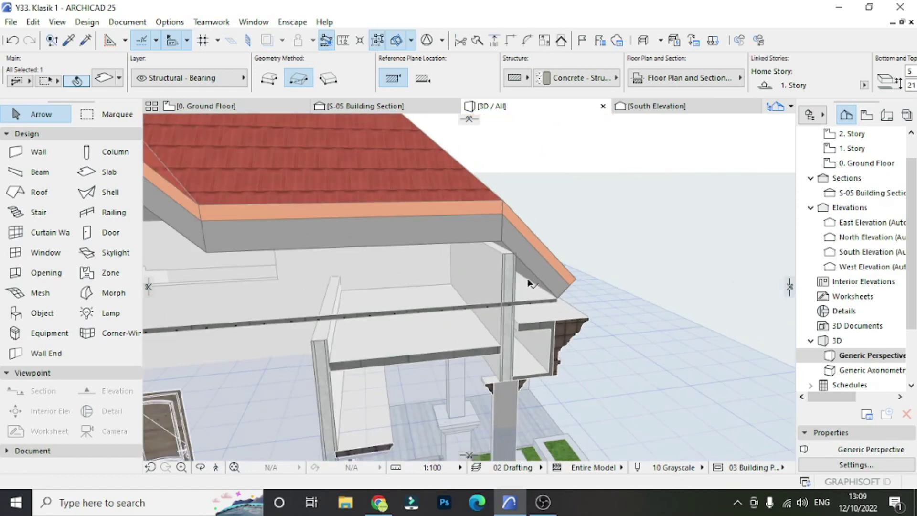
key(Escape)
scroll(424, 292, down, 3)
scroll(516, 228, up, 3)
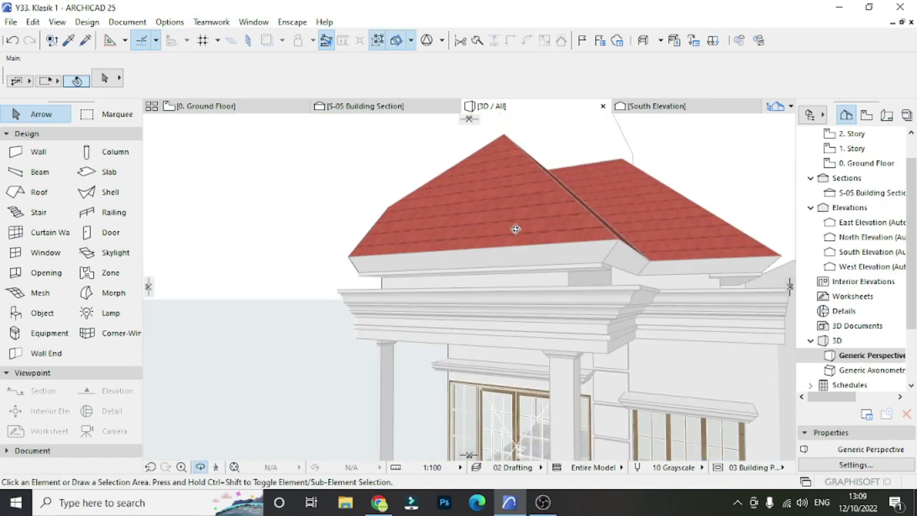
scroll(451, 219, up, 2)
shift+middle_drag(450, 220, 719, 246)
scroll(471, 266, up, 3)
scroll(588, 272, up, 2)
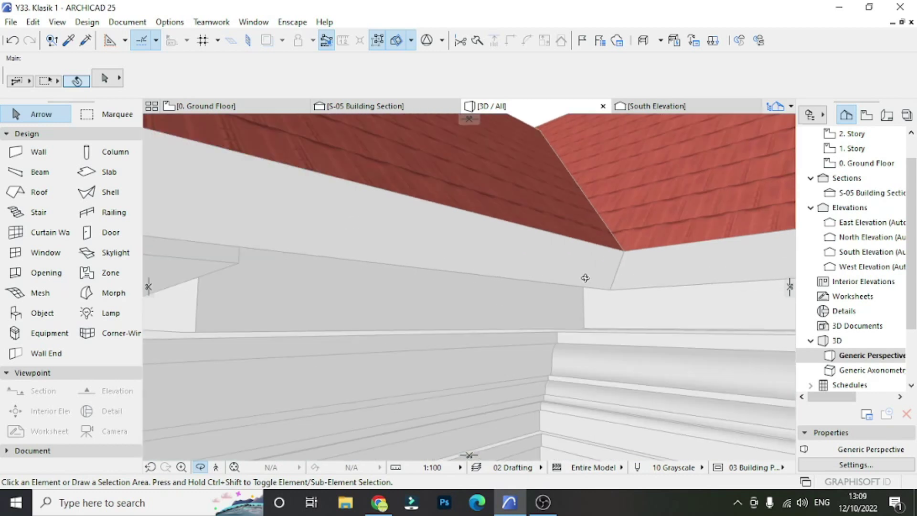
shift+middle_drag(588, 273, 358, 299)
click(296, 287)
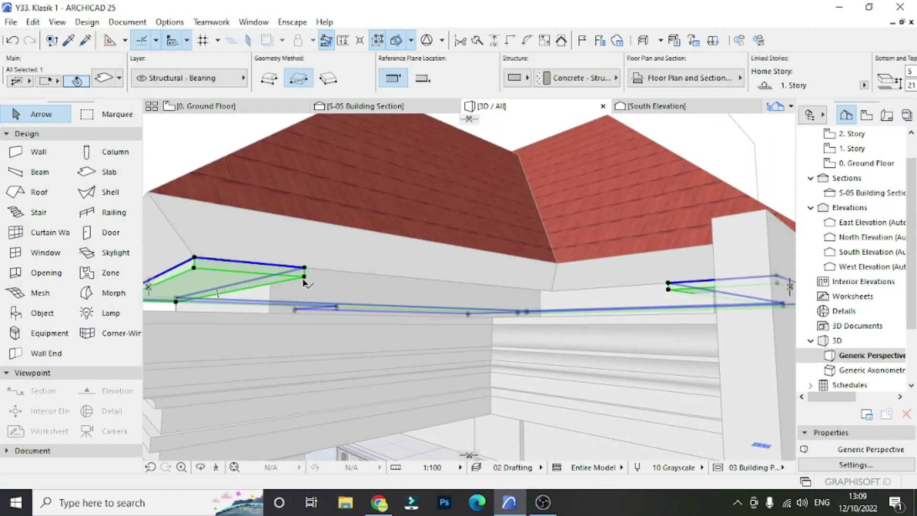
click(304, 282)
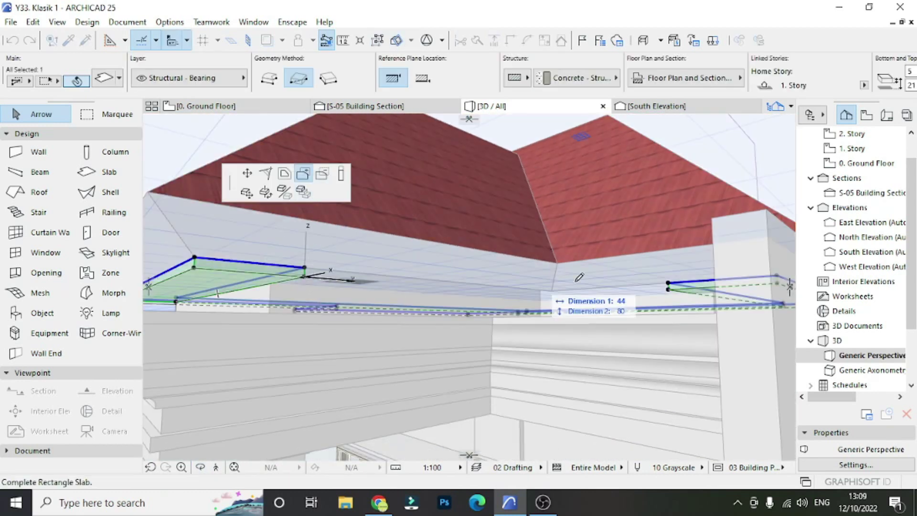
scroll(671, 285, up, 5)
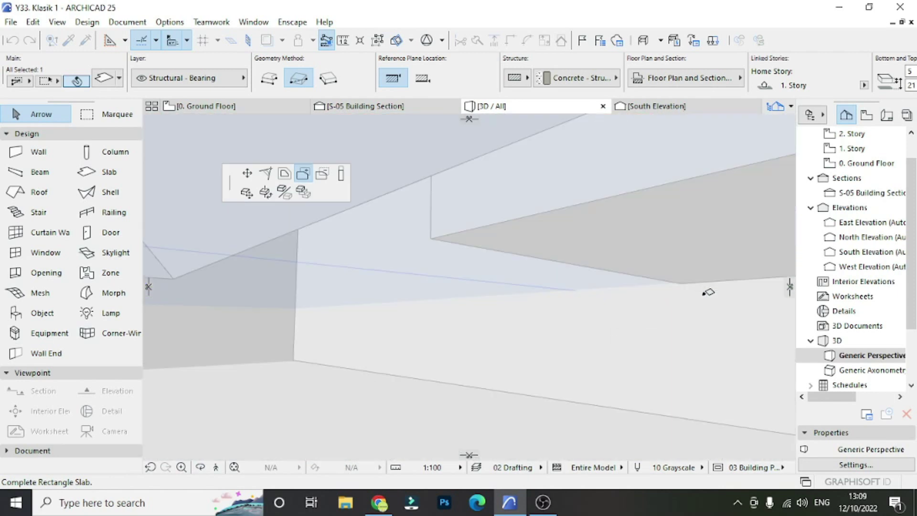
click(682, 286)
scroll(622, 287, down, 3)
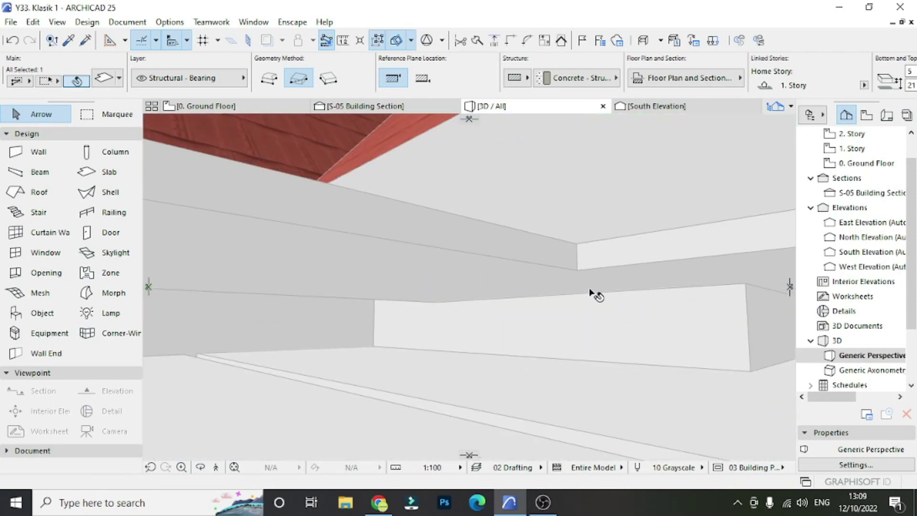
scroll(486, 259, down, 3)
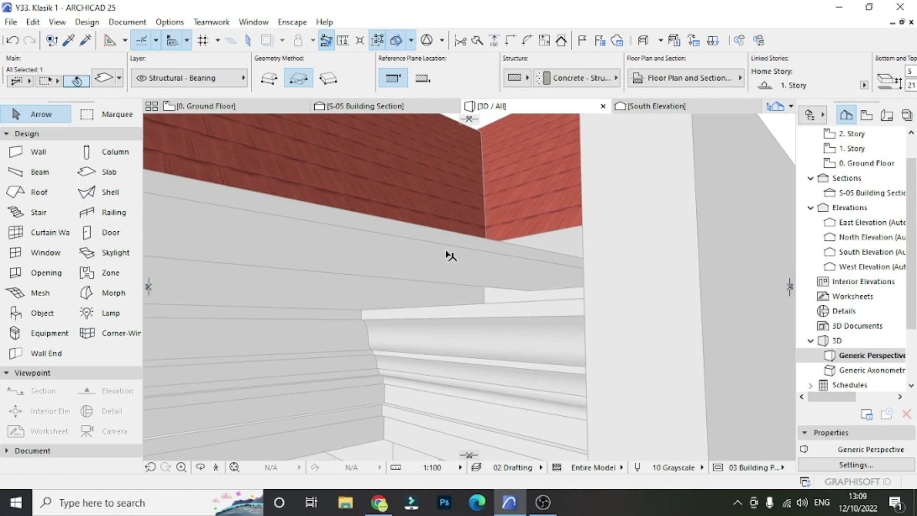
scroll(447, 251, down, 5)
scroll(399, 330, up, 3)
scroll(421, 306, up, 5)
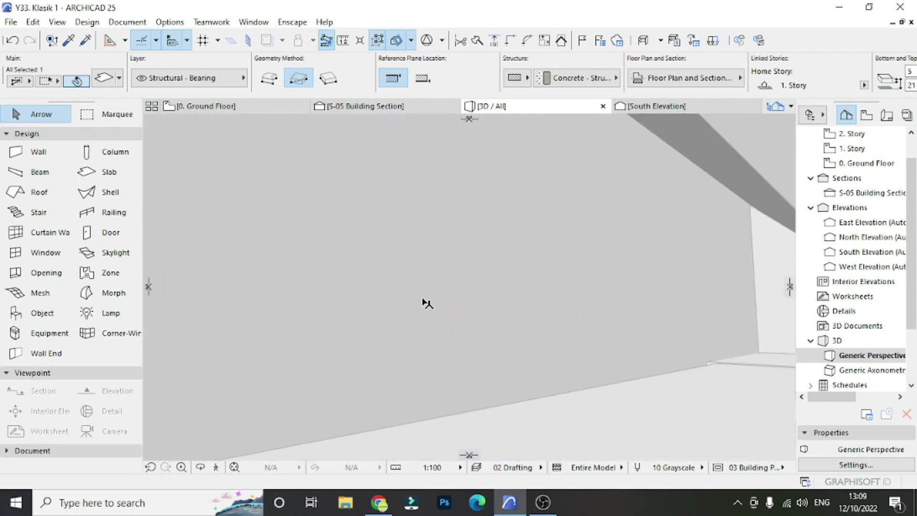
scroll(621, 253, up, 2)
click(654, 235)
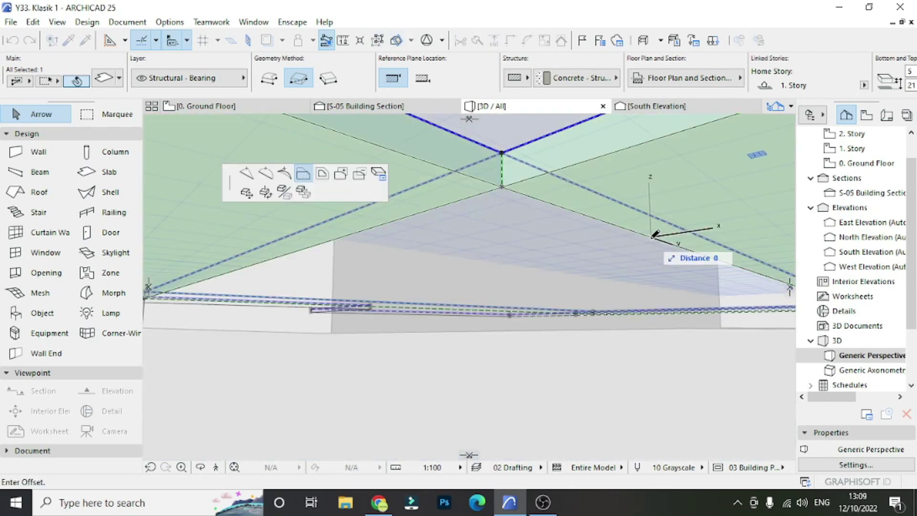
scroll(435, 252, down, 2)
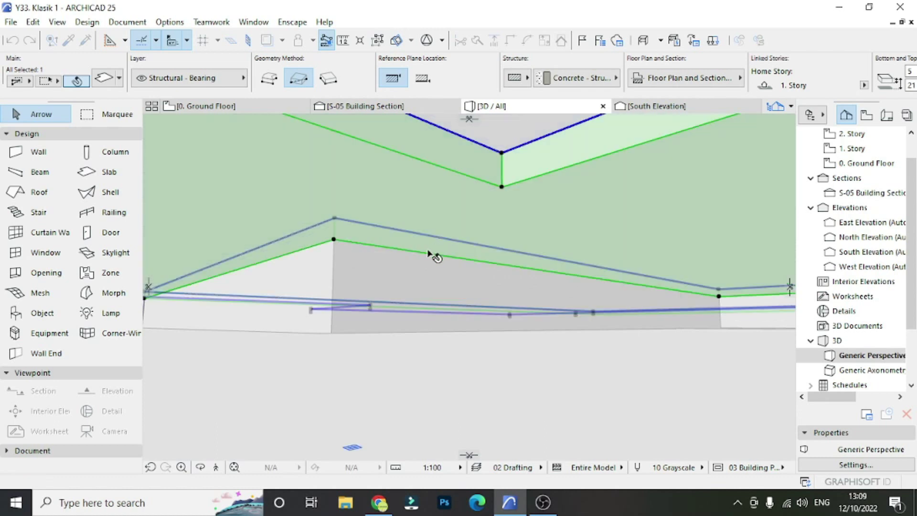
scroll(613, 239, up, 4)
scroll(440, 252, down, 3)
scroll(516, 287, up, 4)
scroll(511, 283, down, 3)
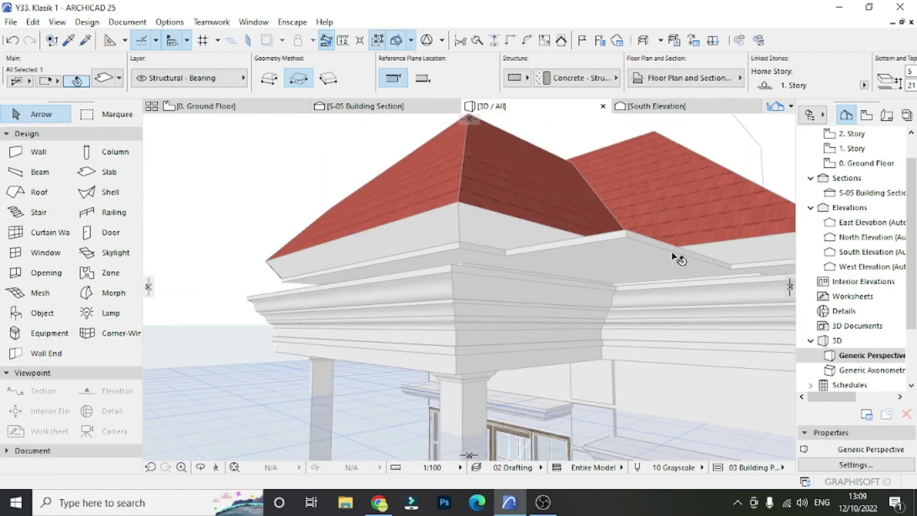
click(666, 251)
key(Escape)
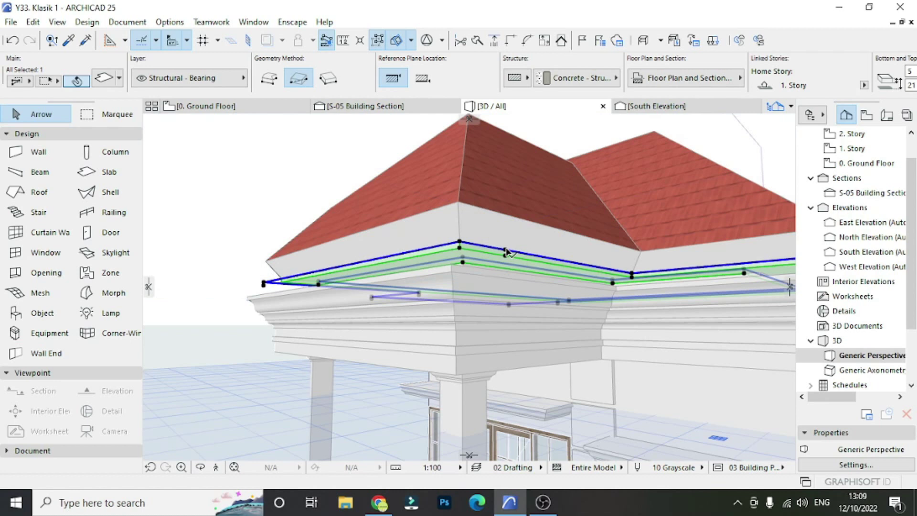
key(Escape)
scroll(448, 252, down, 3)
scroll(322, 285, down, 3)
mouse_move(322, 285)
shift+middle_down()
mouse_move(362, 309)
mouse_move(406, 292)
shift+middle_up()
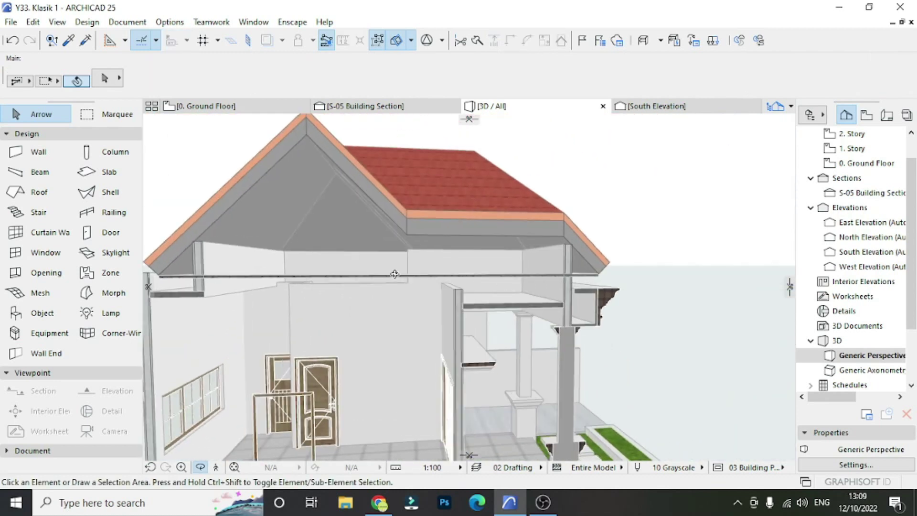
Step: Turn off 3D Cutaway, select the eave slab, try an edge offset, and undo it
scroll(451, 277, down, 3)
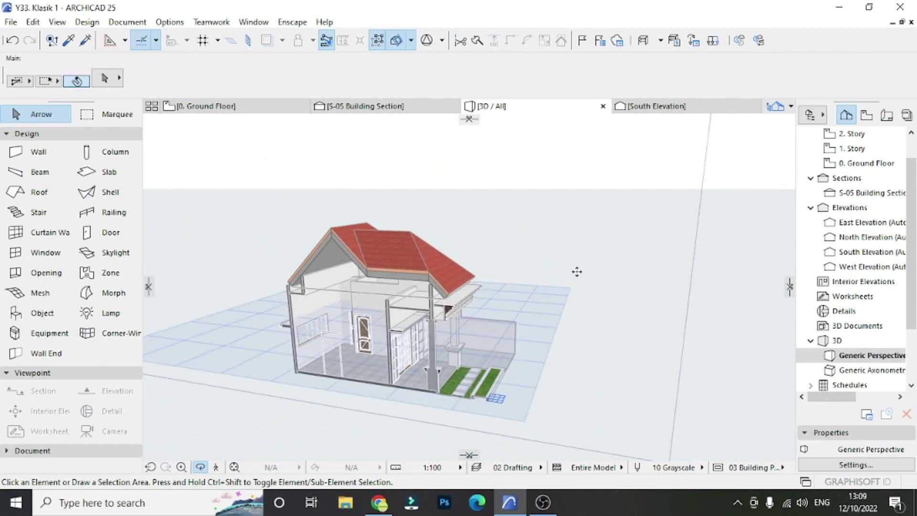
click(399, 41)
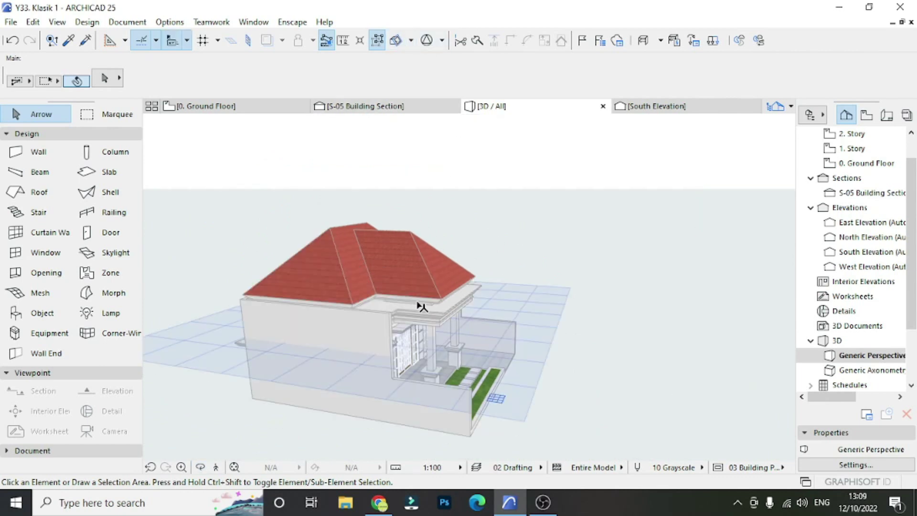
scroll(411, 296, up, 2)
scroll(392, 287, up, 2)
scroll(372, 273, up, 3)
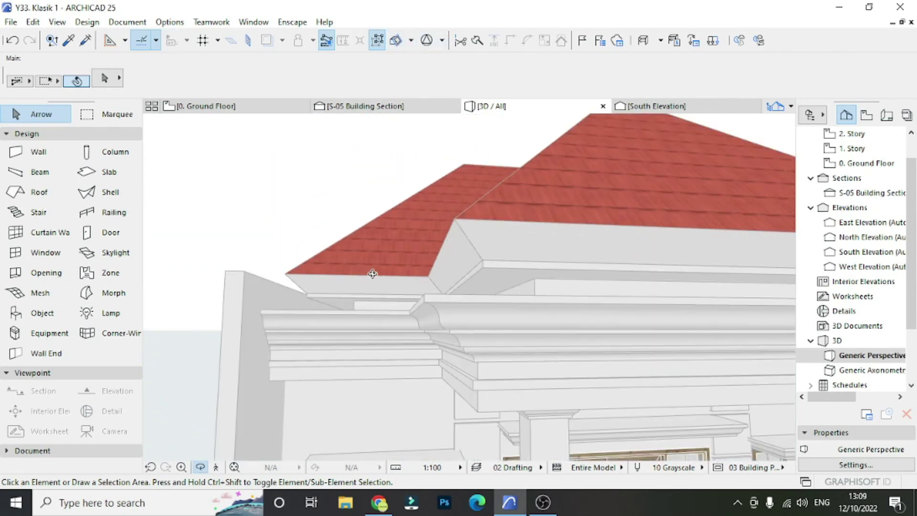
scroll(348, 281, up, 3)
click(352, 282)
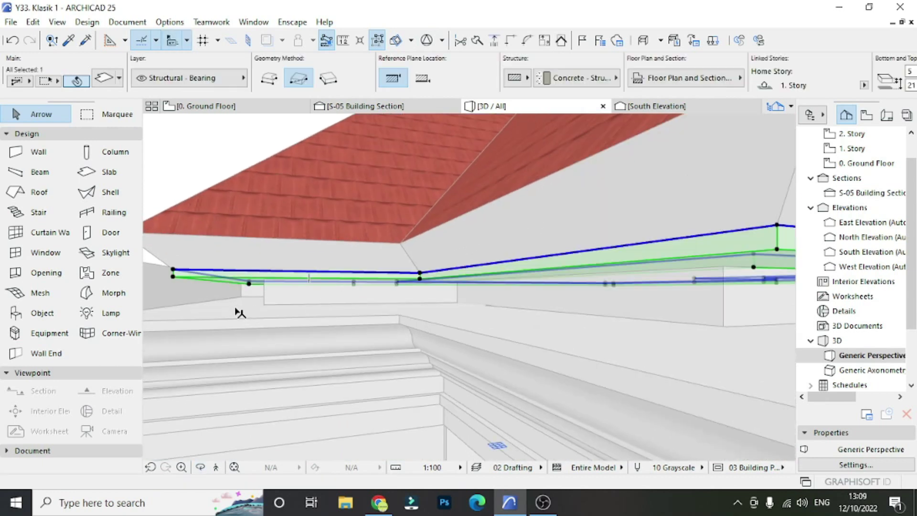
scroll(352, 283, up, 2)
scroll(515, 276, up, 2)
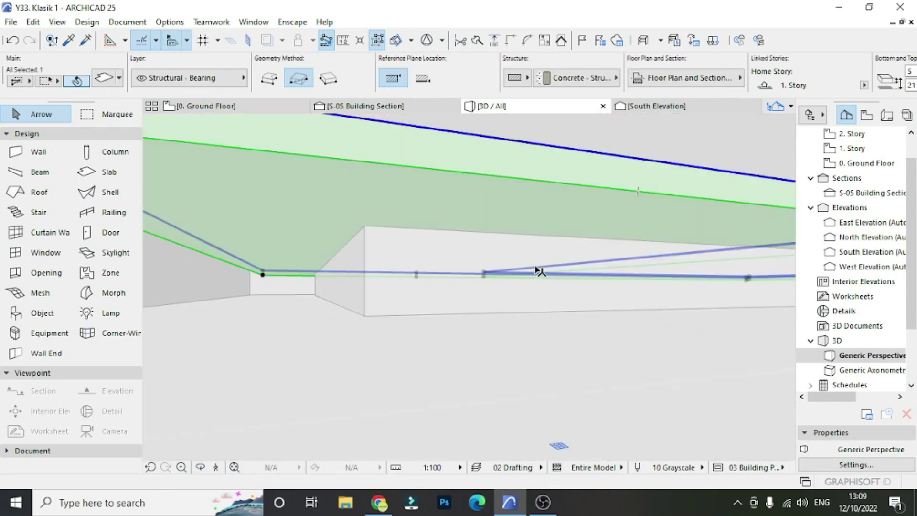
click(572, 266)
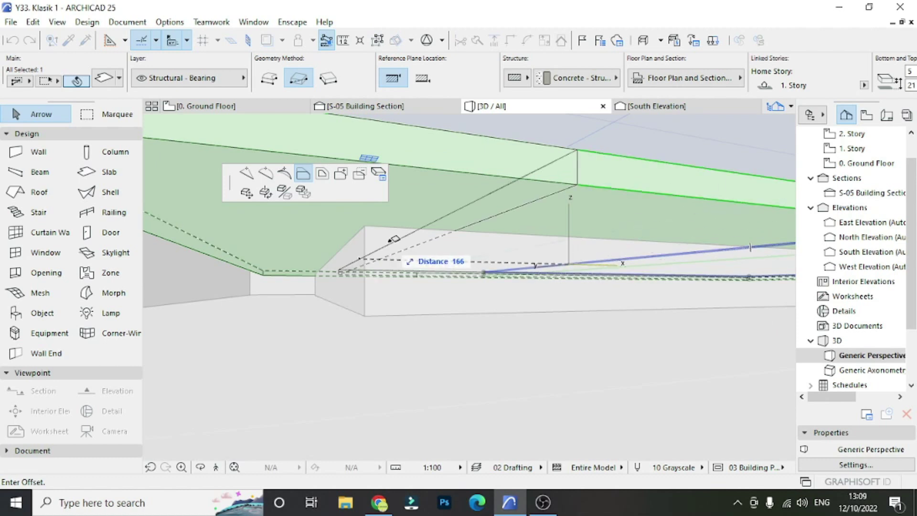
click(370, 226)
scroll(418, 228, down, 3)
scroll(364, 257, down, 2)
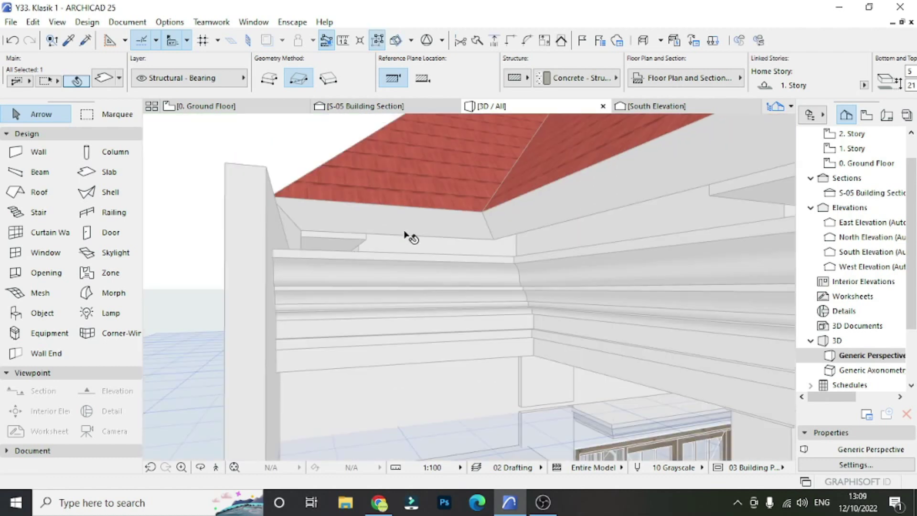
key(ctrl+z)
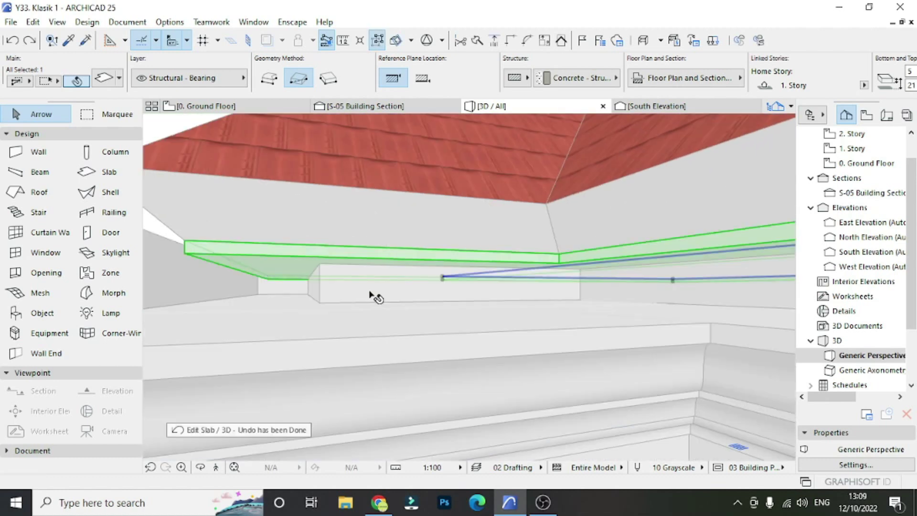
Step: Cut a roughly 186 by 352 rectangular notch from the slab corner
scroll(334, 287, up, 3)
scroll(390, 253, down, 2)
scroll(458, 245, down, 2)
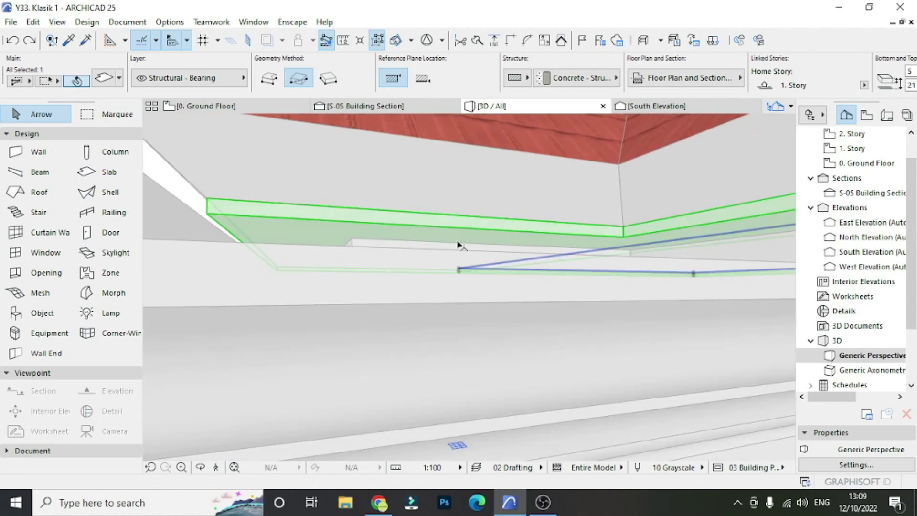
click(458, 270)
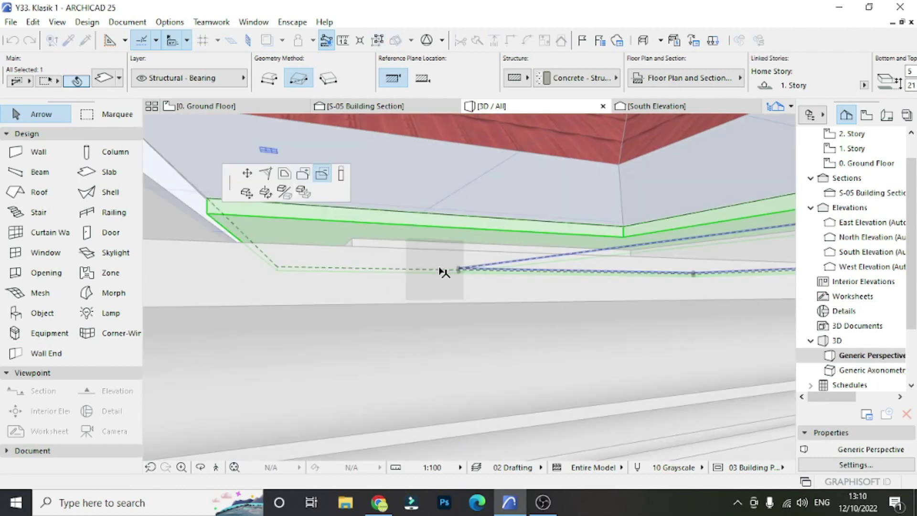
click(457, 270)
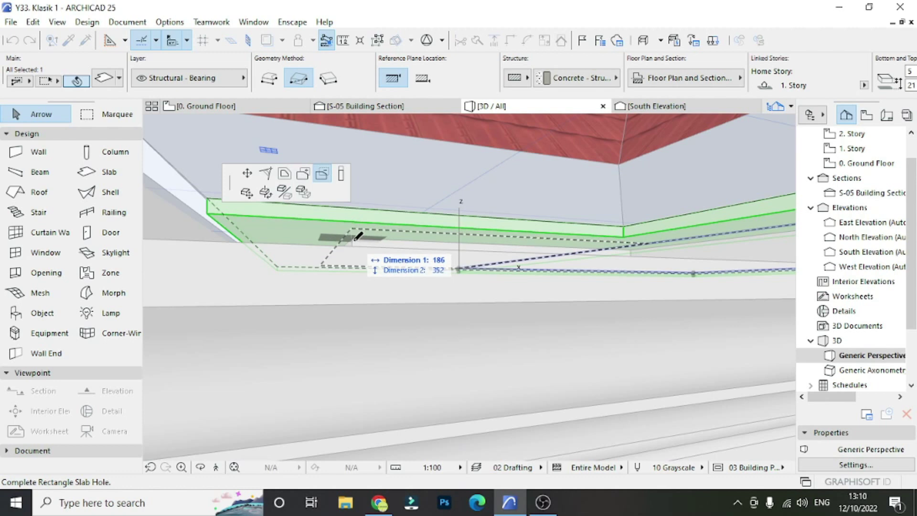
scroll(356, 237, up, 2)
click(351, 239)
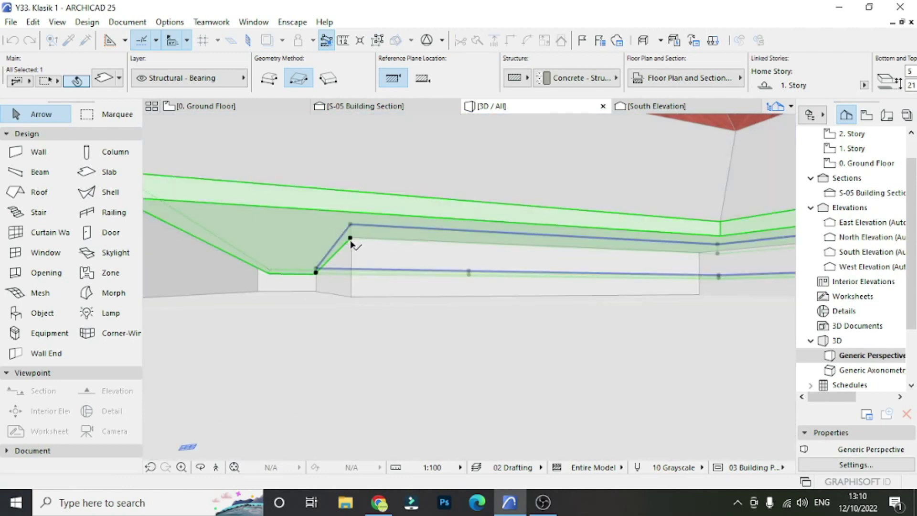
key(Escape)
mouse_move(368, 258)
shift+middle_down()
mouse_move(416, 217)
mouse_move(299, 118)
shift+middle_up()
Step: Turn 3D Cutaway back on and orbit the cut-away house to a new angle
click(396, 42)
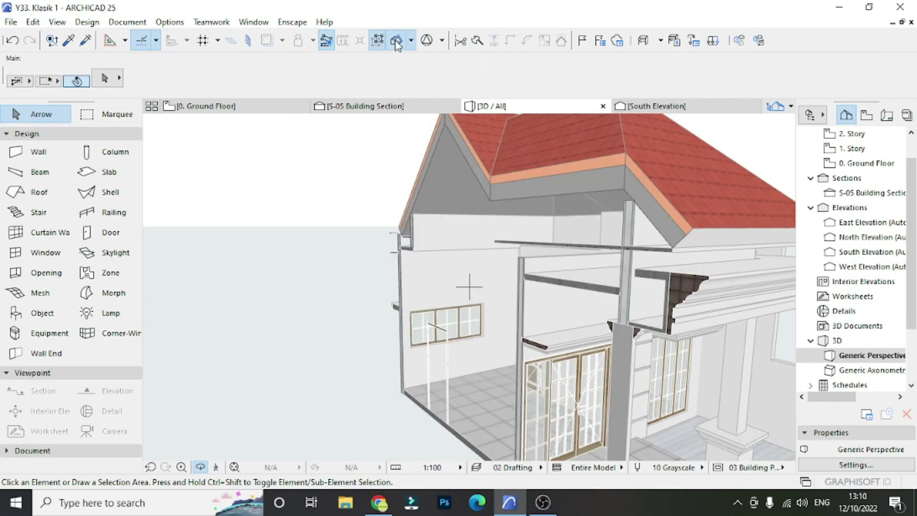
scroll(419, 238, down, 3)
scroll(418, 239, down, 3)
scroll(415, 133, up, 1)
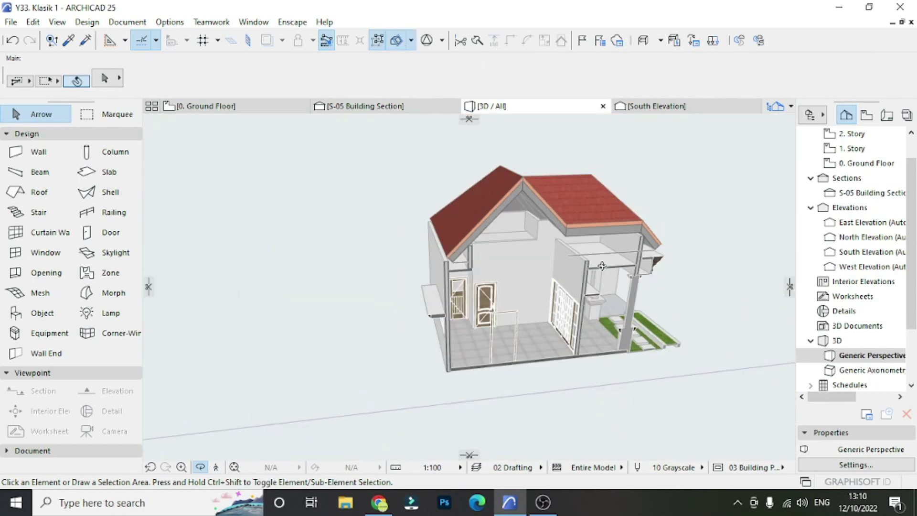
scroll(414, 133, up, 1)
mouse_move(363, 106)
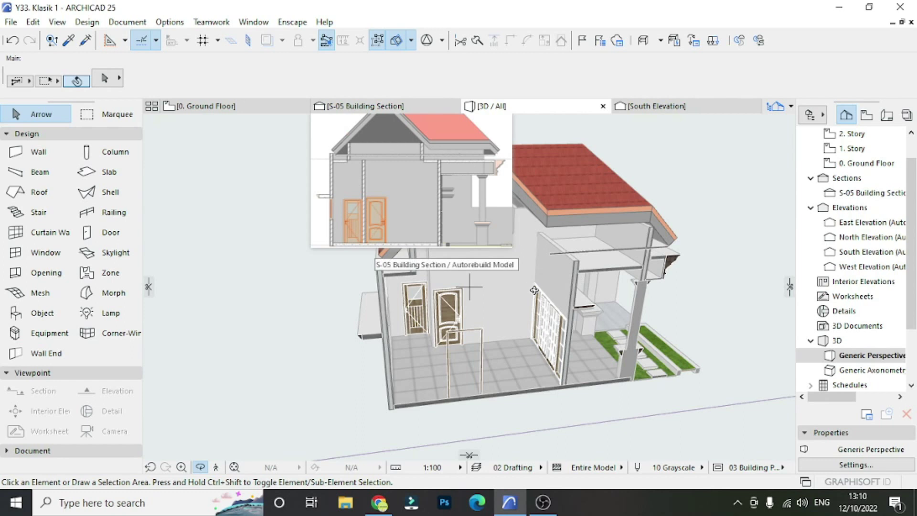
drag(535, 290, 391, 95)
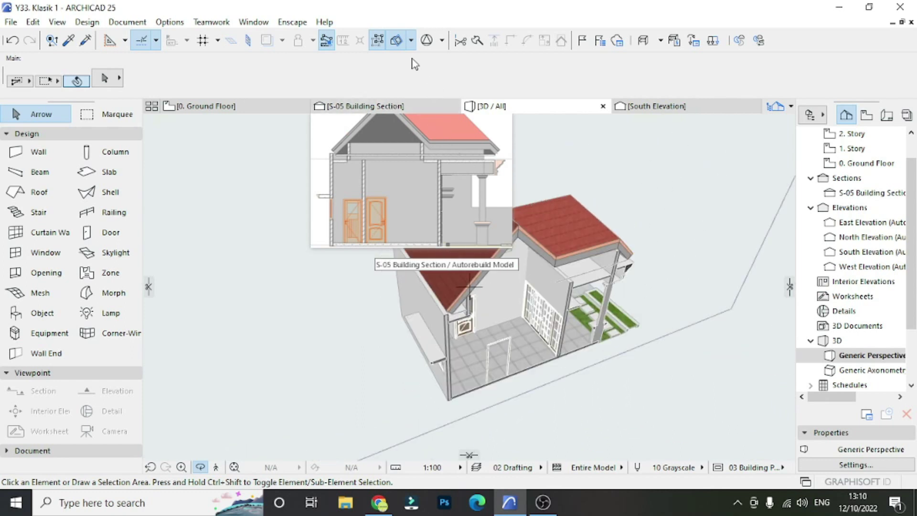
Step: Turn Cutaway off and inspect the slab under the roof eave
click(398, 41)
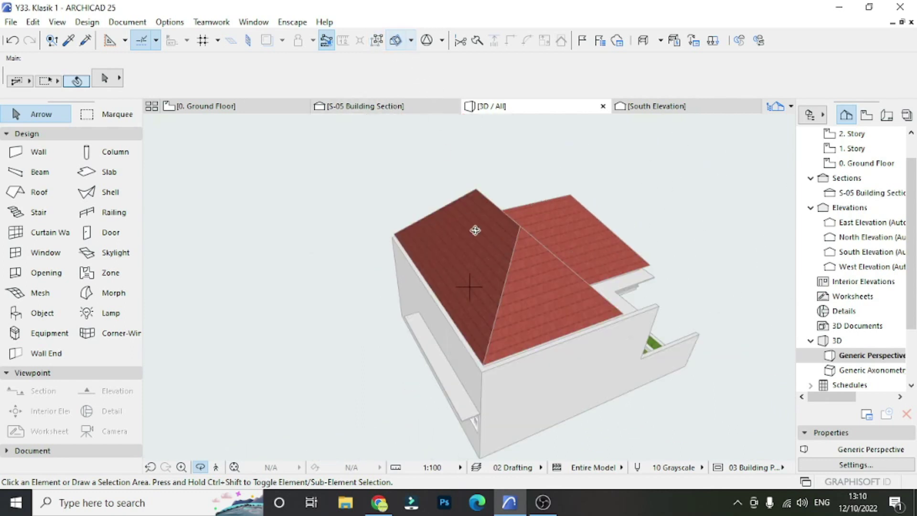
drag(558, 284, 455, 291)
scroll(344, 313, up, 3)
scroll(403, 373, up, 3)
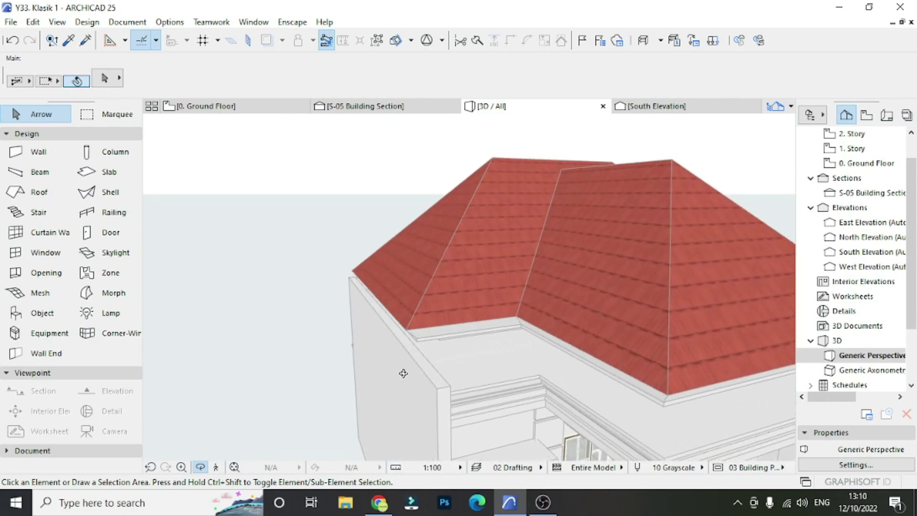
scroll(473, 303, up, 5)
click(446, 295)
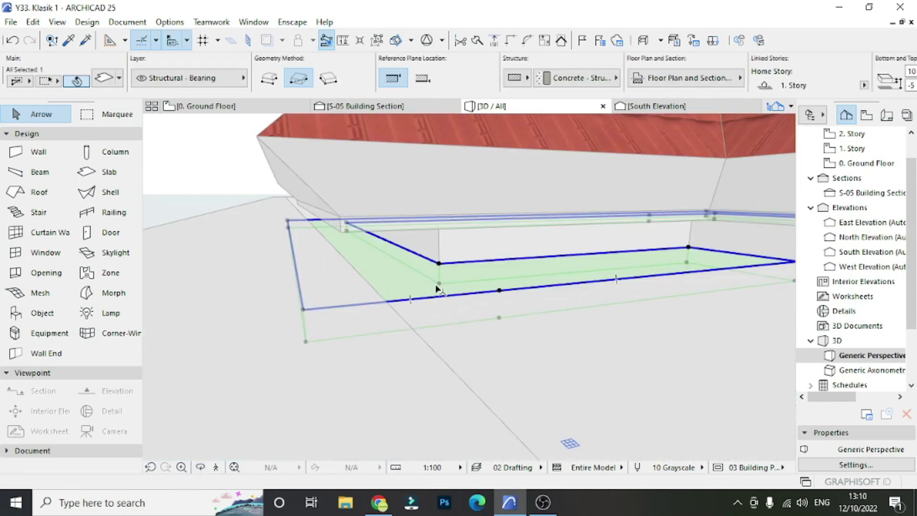
scroll(332, 314, down, 2)
scroll(396, 260, down, 3)
scroll(430, 268, down, 2)
key(Escape)
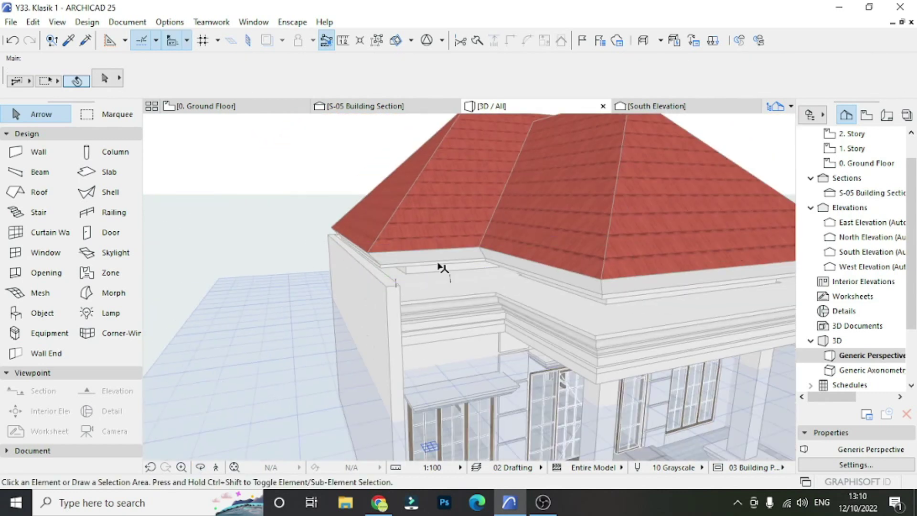
scroll(411, 263, down, 2)
scroll(389, 283, down, 3)
scroll(390, 282, down, 2)
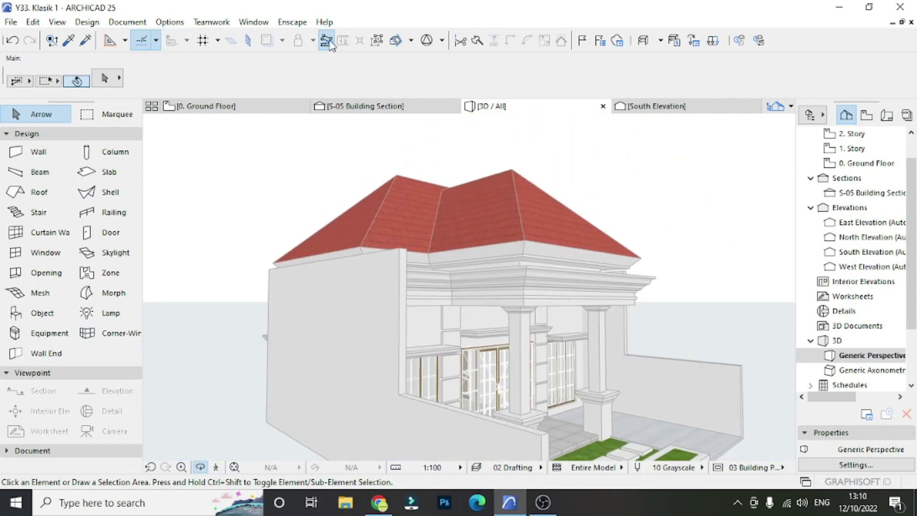
Step: Re-enable Cutaway and zoom in on the interior walls, doors and windows
click(396, 42)
scroll(403, 234, down, 1)
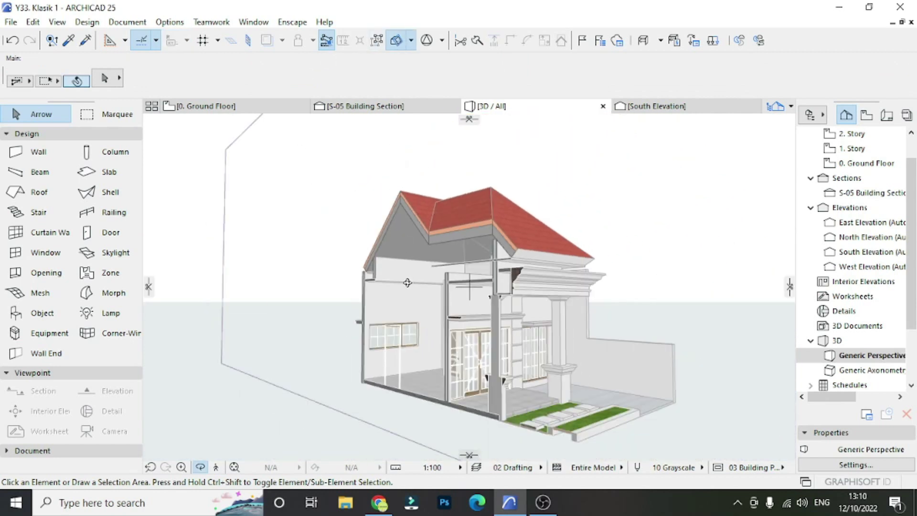
scroll(341, 291, up, 3)
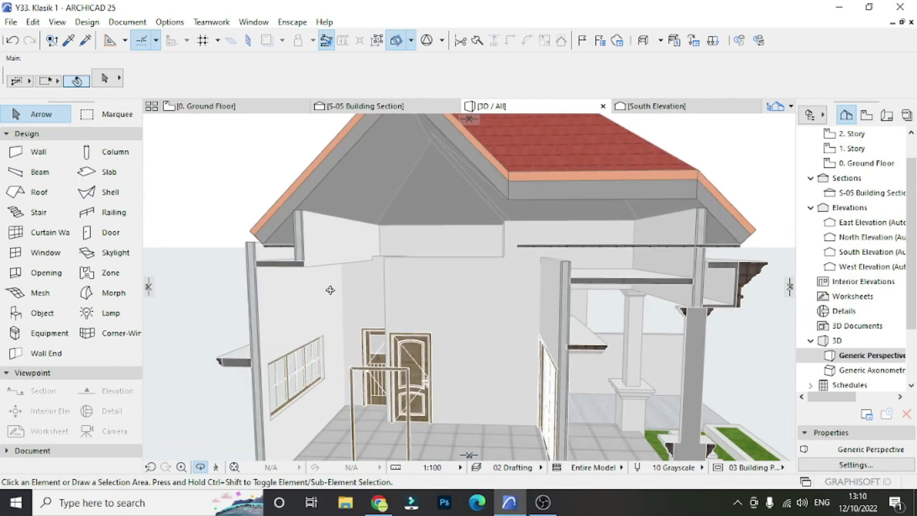
scroll(359, 281, up, 1)
scroll(349, 306, up, 2)
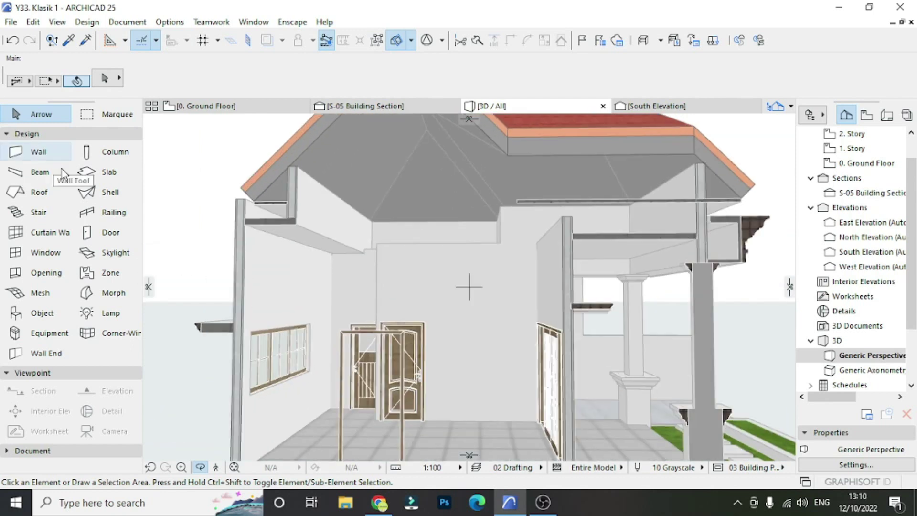
Step: Draw a rectangular slab about 386 by 519 on the 1. Story between the interior walls
click(106, 172)
click(845, 153)
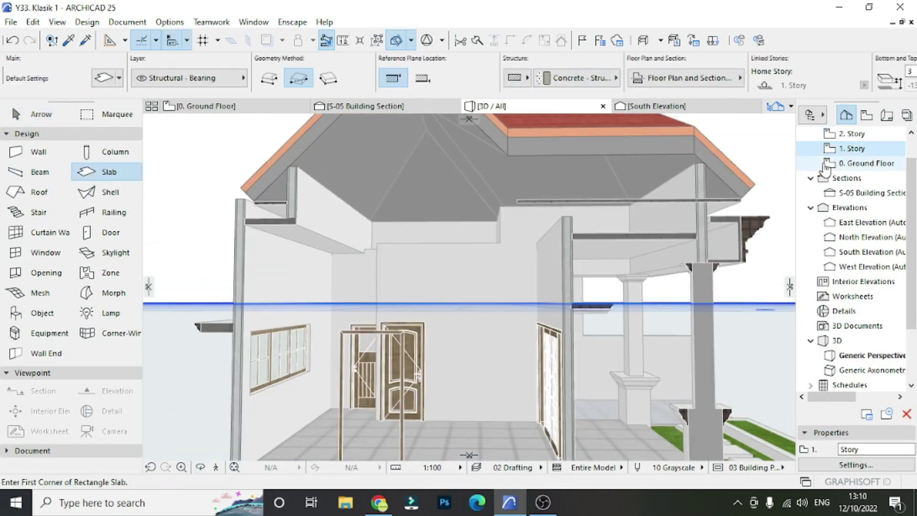
click(334, 272)
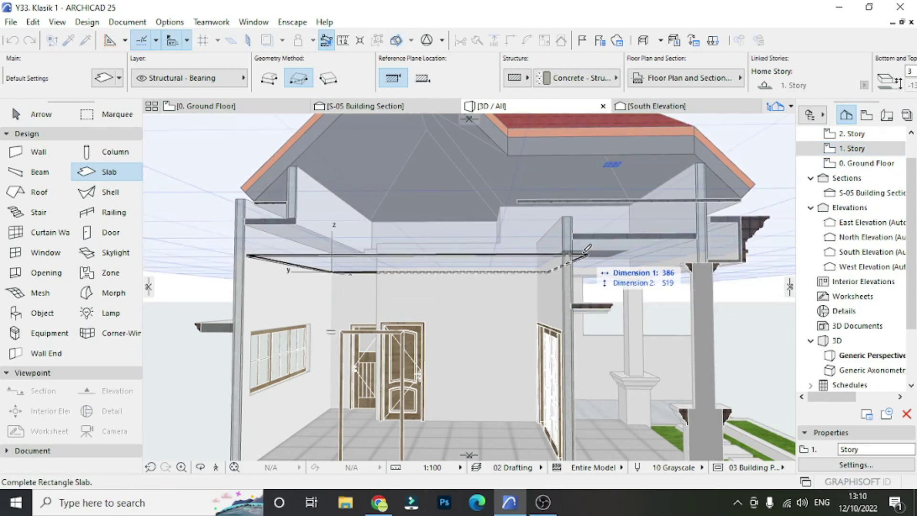
click(566, 247)
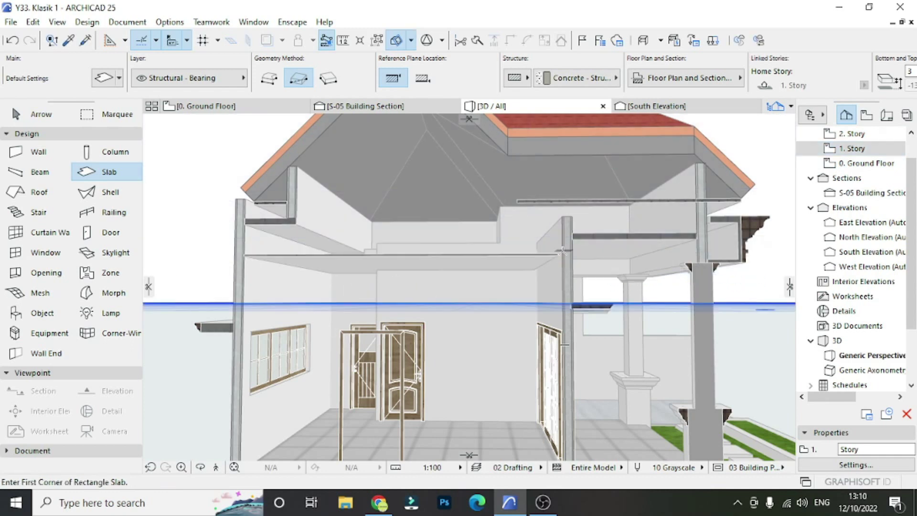
shift+click(548, 260)
scroll(471, 275, down, 3)
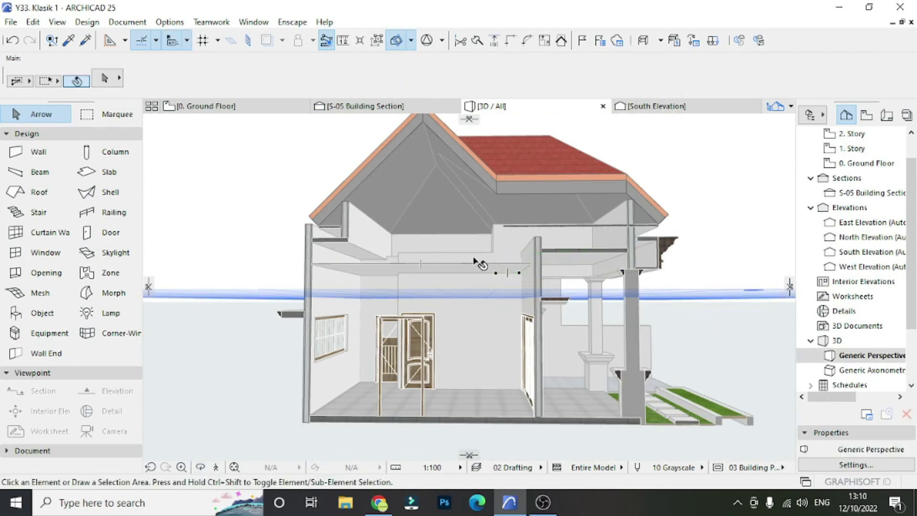
Step: Select the new slab and apply edited Bottom and Top heights in the Info Box
click(454, 266)
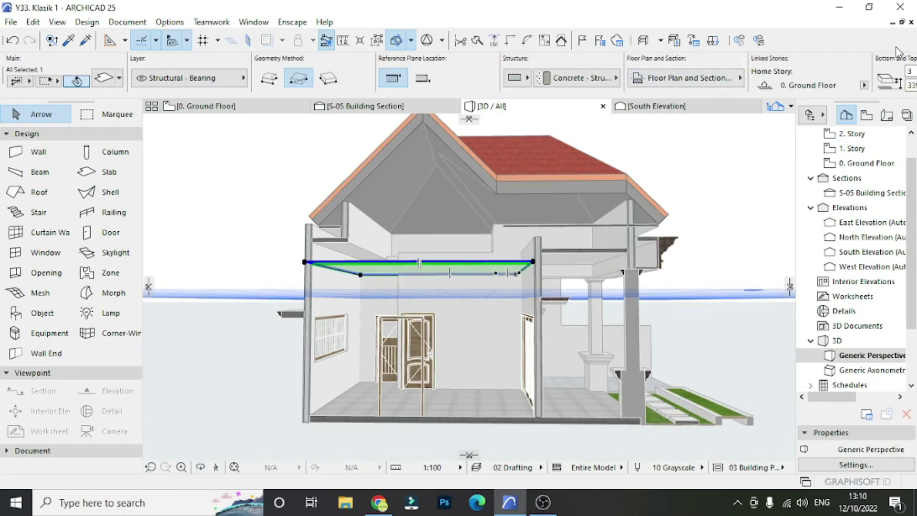
scroll(845, 91, down, 3)
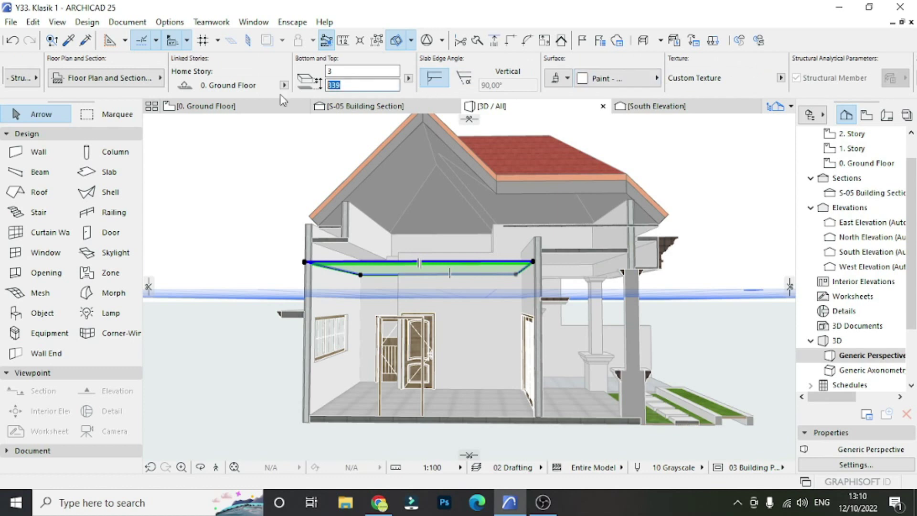
key(Return)
key(Escape)
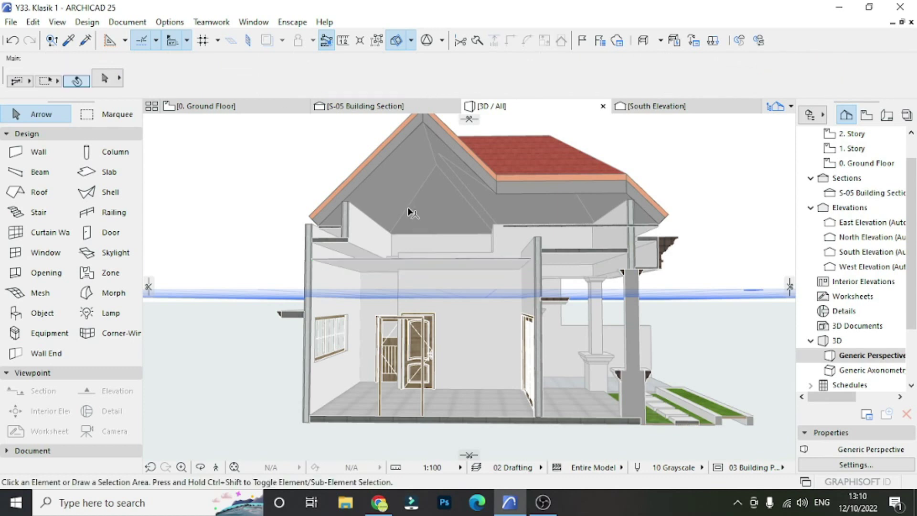
Step: Select the ceiling slab and try offsetting an edge, then cancel and deselect
shift+middle_drag(418, 206, 378, 337)
click(378, 336)
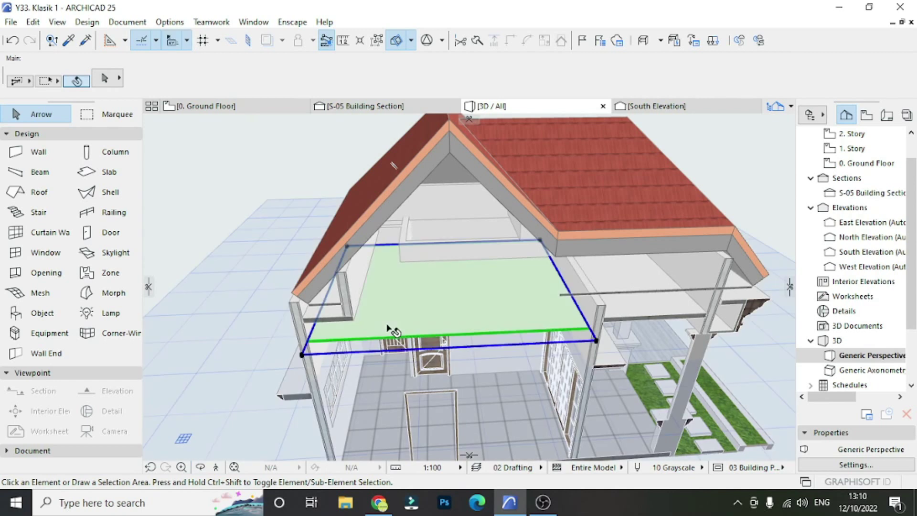
scroll(592, 327, up, 5)
click(487, 250)
scroll(479, 216, up, 3)
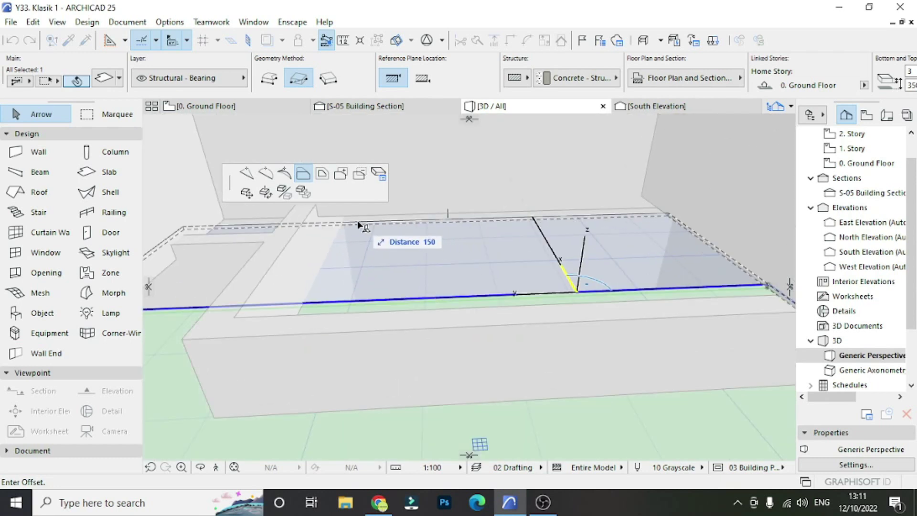
scroll(363, 239, up, 5)
scroll(364, 247, down, 5)
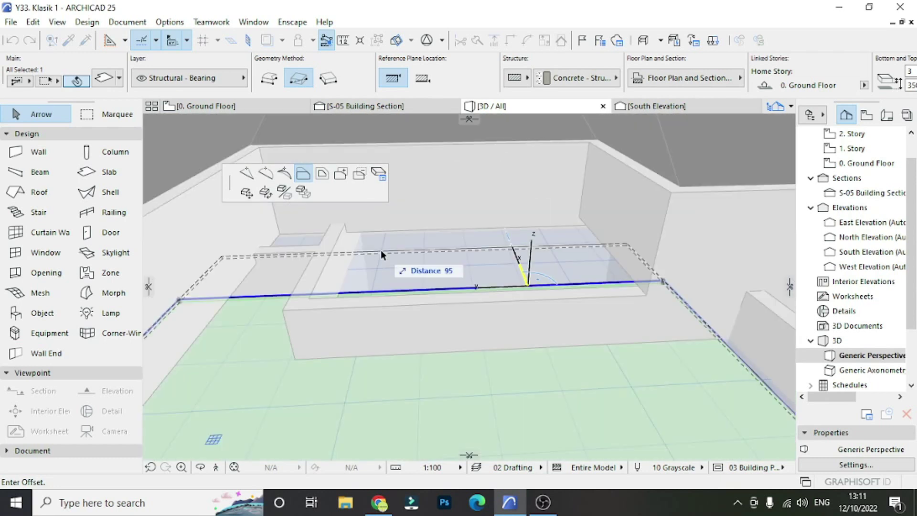
key(Escape)
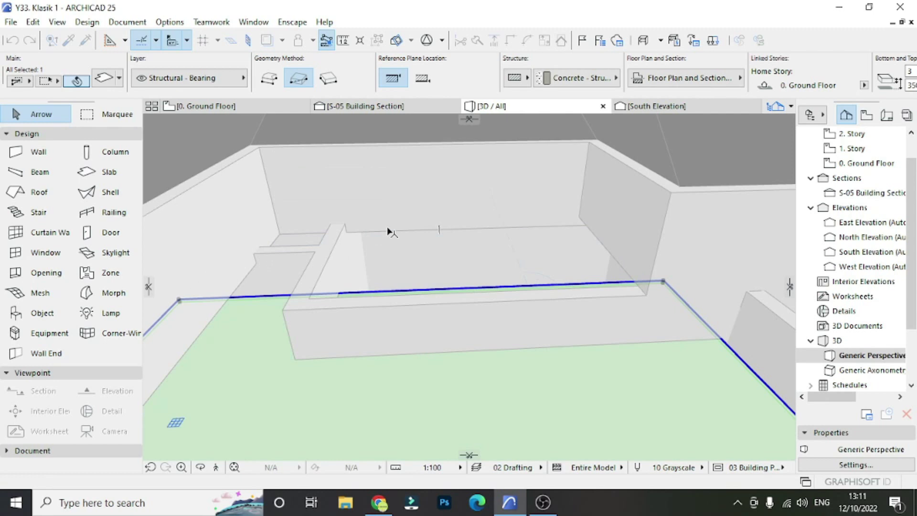
key(Escape)
Step: From inside, offset the ceiling slab's edge outward to the wall
mouse_move(478, 280)
shift+middle_down()
mouse_move(419, 217)
mouse_move(455, 291)
mouse_move(385, 324)
mouse_move(488, 303)
shift+middle_up()
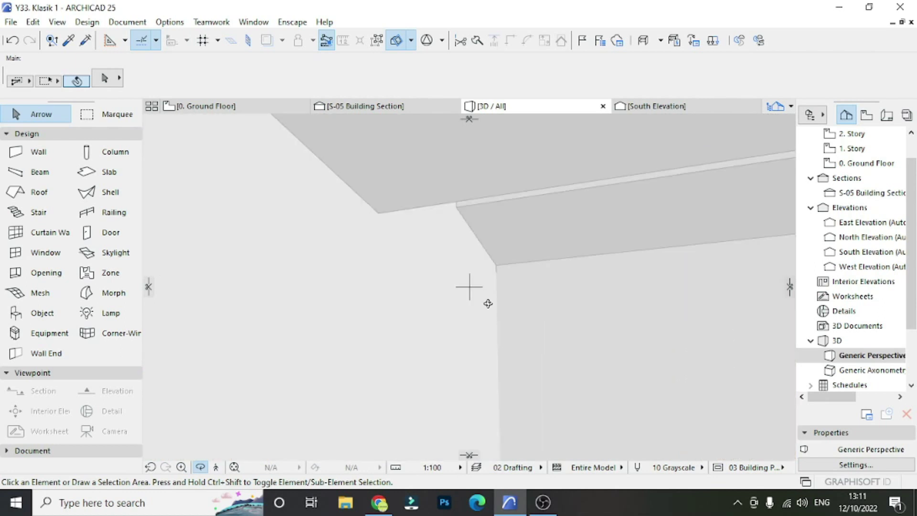
click(486, 189)
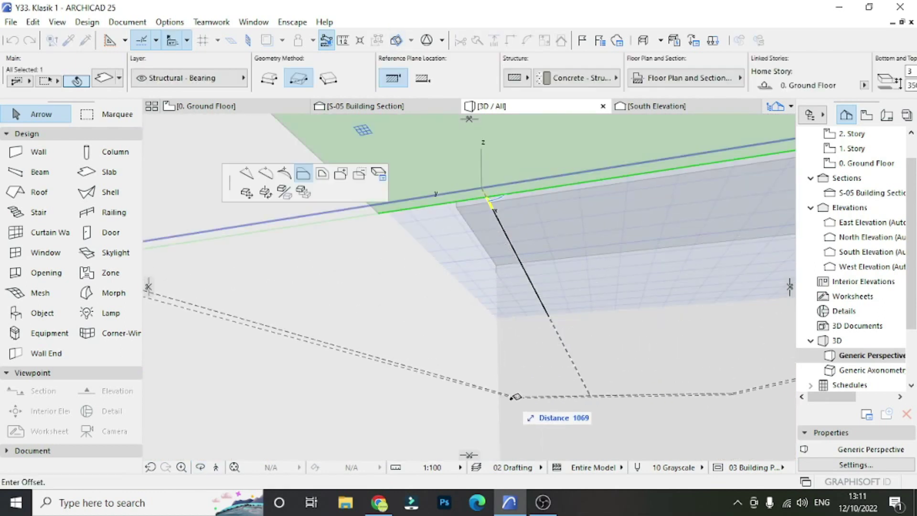
click(501, 258)
mouse_move(497, 267)
shift+middle_down()
mouse_move(532, 311)
mouse_move(482, 337)
mouse_move(497, 330)
mouse_move(501, 353)
shift+middle_up()
scroll(491, 307, down, 5)
scroll(491, 307, down, 5)
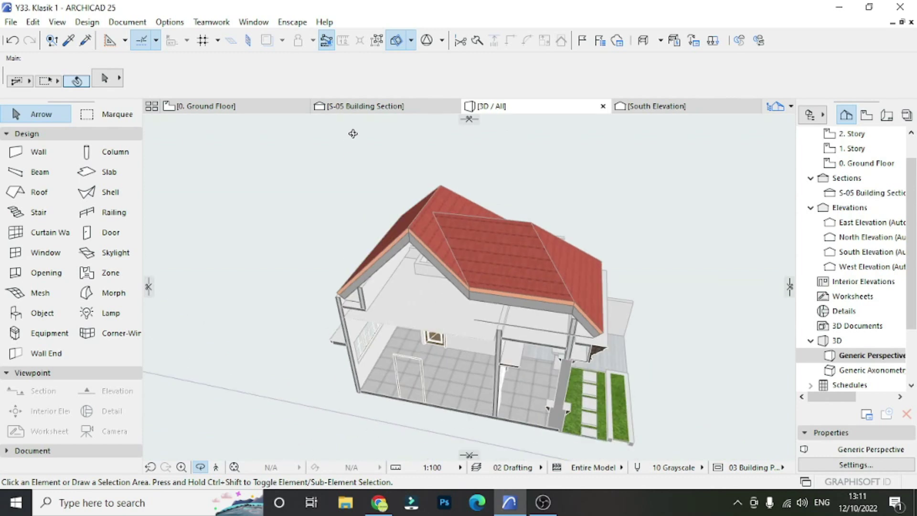
Step: Turn off the 3D cutaway and orbit to look up at the ceiling slab
click(393, 42)
mouse_move(420, 215)
shift+middle_down()
mouse_move(430, 293)
mouse_move(389, 253)
shift+middle_up()
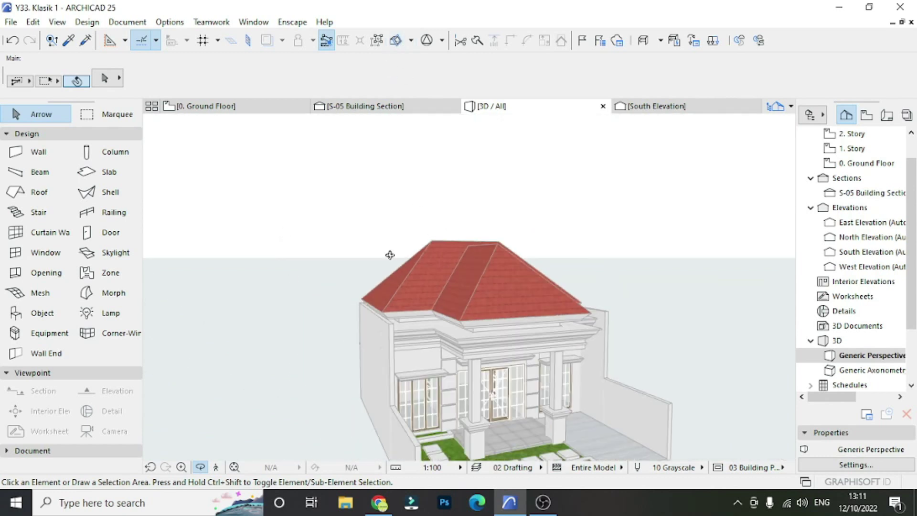
scroll(502, 423, up, 5)
scroll(503, 423, up, 3)
scroll(286, 293, up, 5)
shift+middle_drag(287, 293, 375, 272)
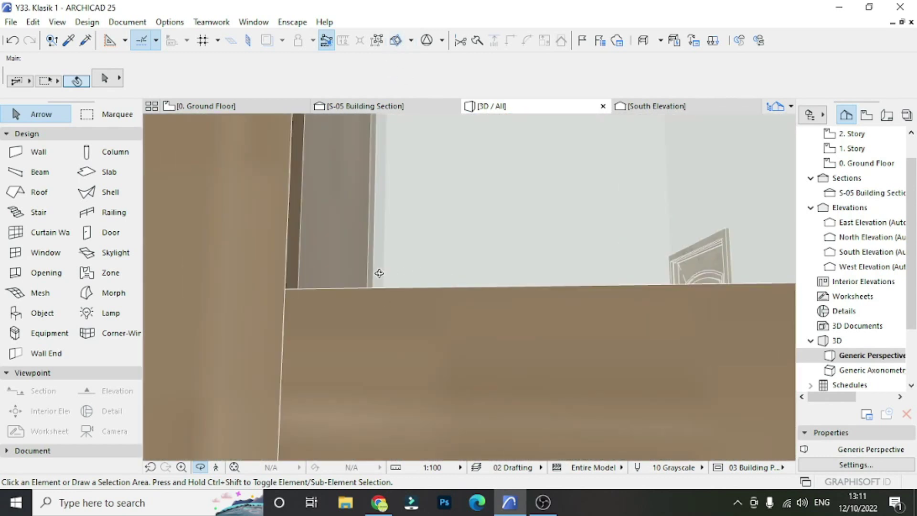
scroll(220, 306, down, 5)
scroll(220, 307, up, 5)
scroll(210, 331, up, 3)
scroll(211, 331, up, 3)
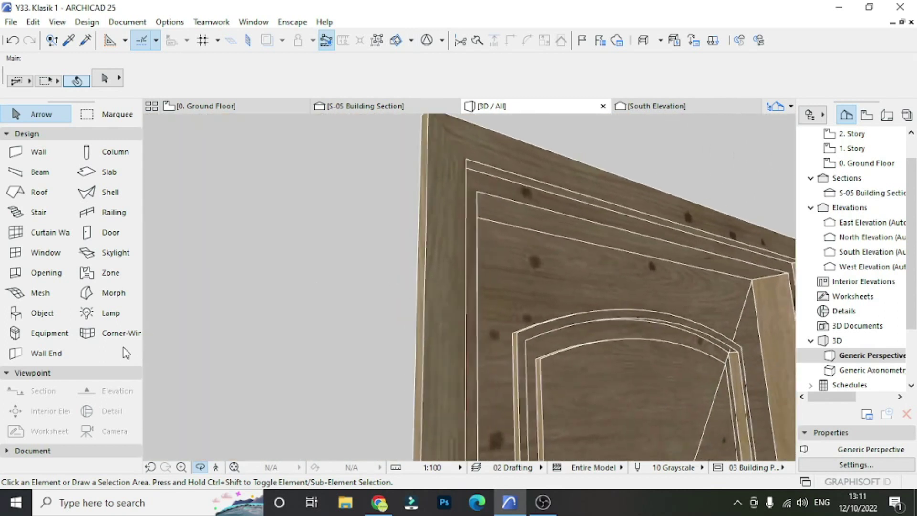
scroll(210, 331, down, 3)
scroll(446, 291, up, 3)
mouse_move(446, 292)
shift+middle_down()
mouse_move(466, 204)
mouse_move(401, 219)
mouse_move(337, 207)
shift+middle_up()
Step: Extend the ceiling slab edge into the room corner and inspect it from outside
click(455, 142)
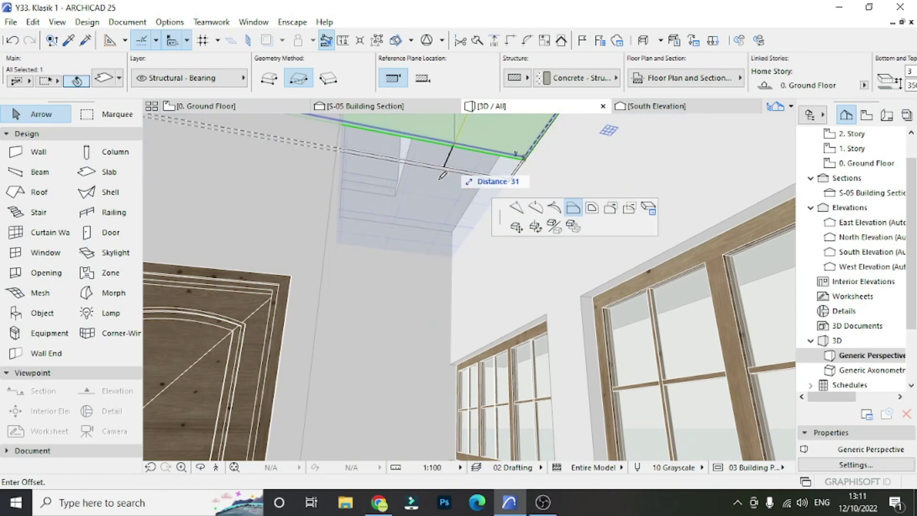
click(452, 258)
key(Escape)
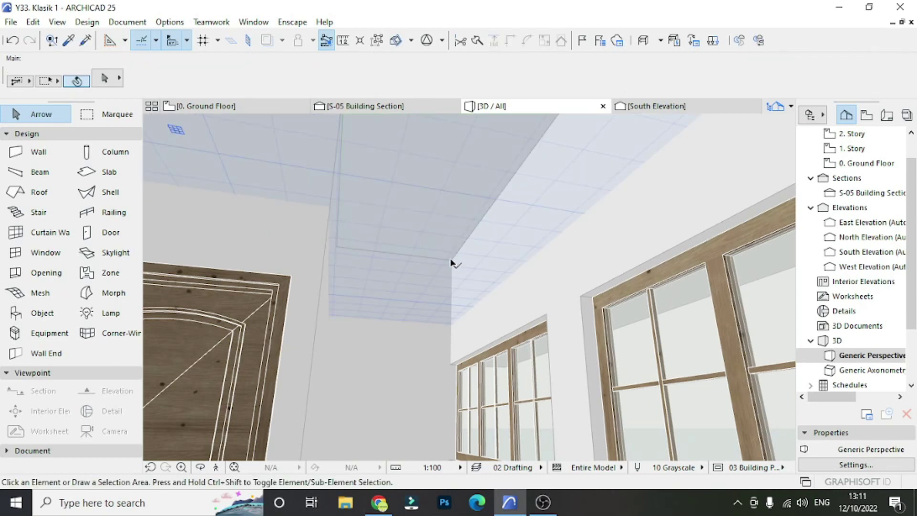
scroll(428, 301, down, 5)
scroll(377, 266, up, 3)
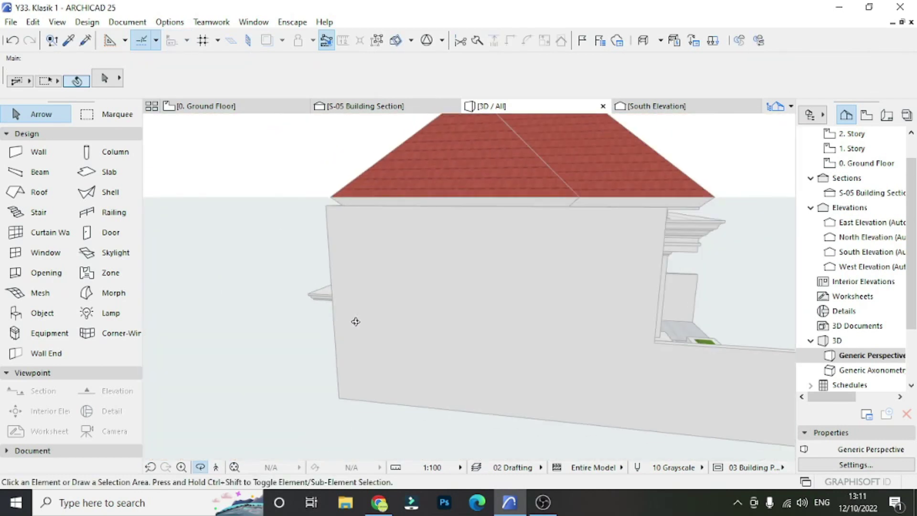
shift+middle_drag(342, 235, 338, 279)
scroll(338, 280, down, 5)
mouse_move(581, 313)
shift+middle_down()
mouse_move(492, 296)
mouse_move(501, 363)
shift+middle_up()
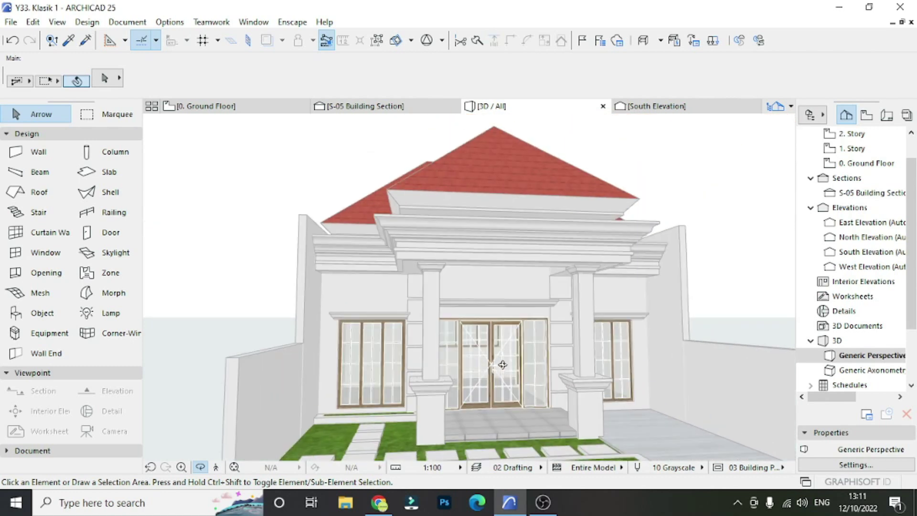
scroll(440, 345, up, 3)
scroll(440, 345, up, 5)
scroll(445, 268, up, 3)
shift+middle_drag(445, 269, 493, 198)
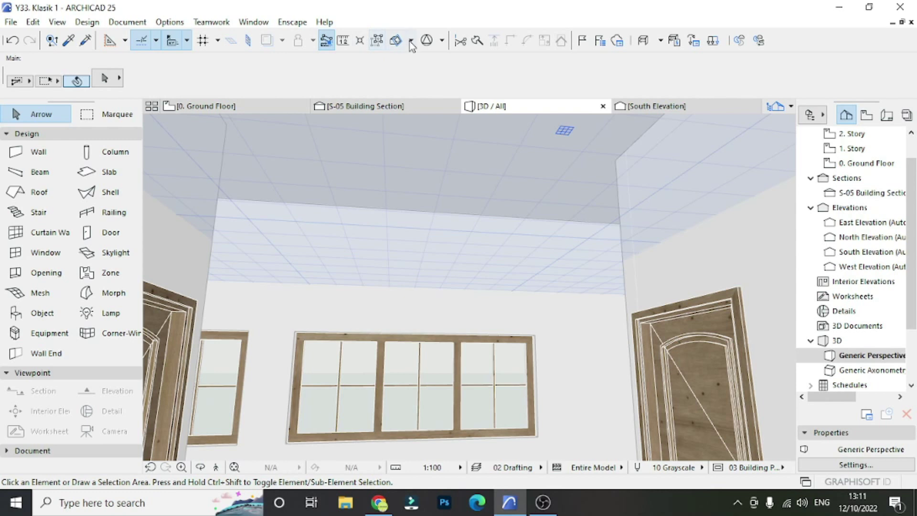
Step: Re-enable the 3D cutaway, then switch to the 0. Ground Floor plan
click(396, 40)
scroll(430, 127, down, 3)
scroll(415, 260, down, 3)
scroll(420, 297, down, 2)
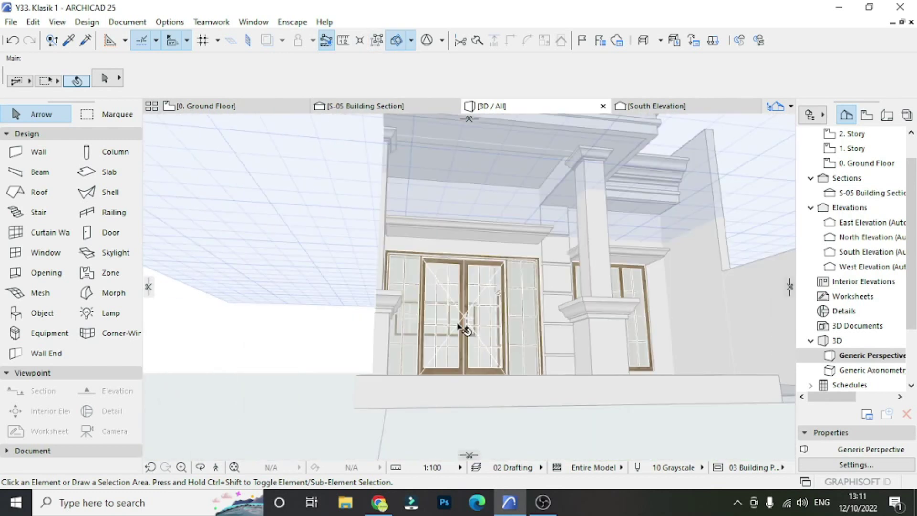
scroll(463, 330, down, 5)
scroll(682, 217, up, 2)
scroll(682, 218, up, 2)
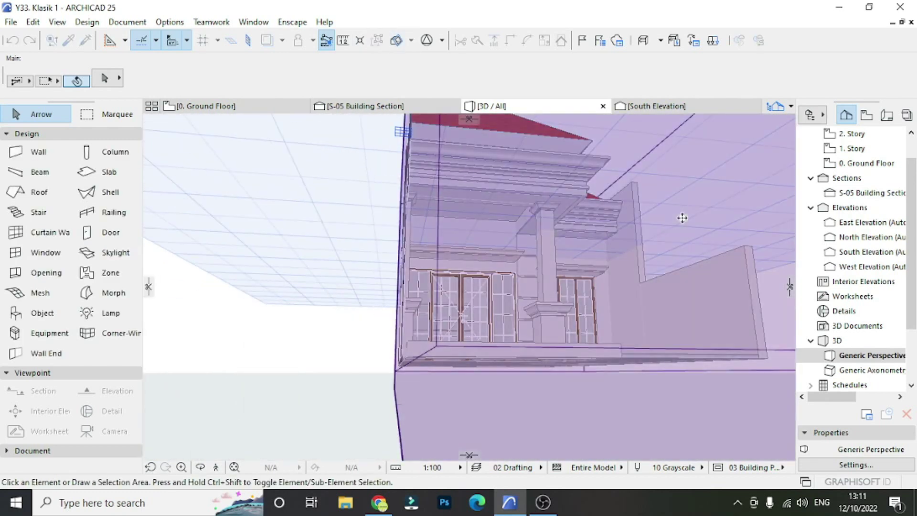
scroll(433, 327, down, 5)
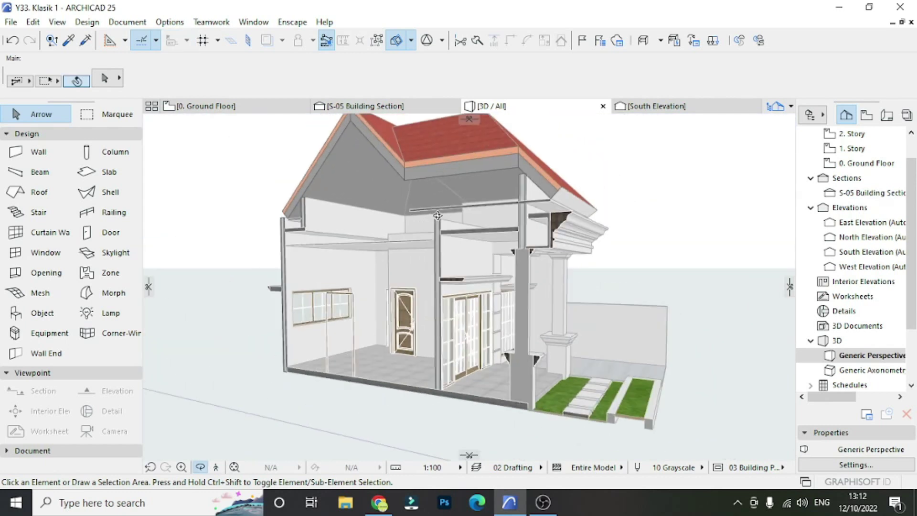
scroll(386, 294, up, 2)
shift+middle_drag(386, 294, 363, 268)
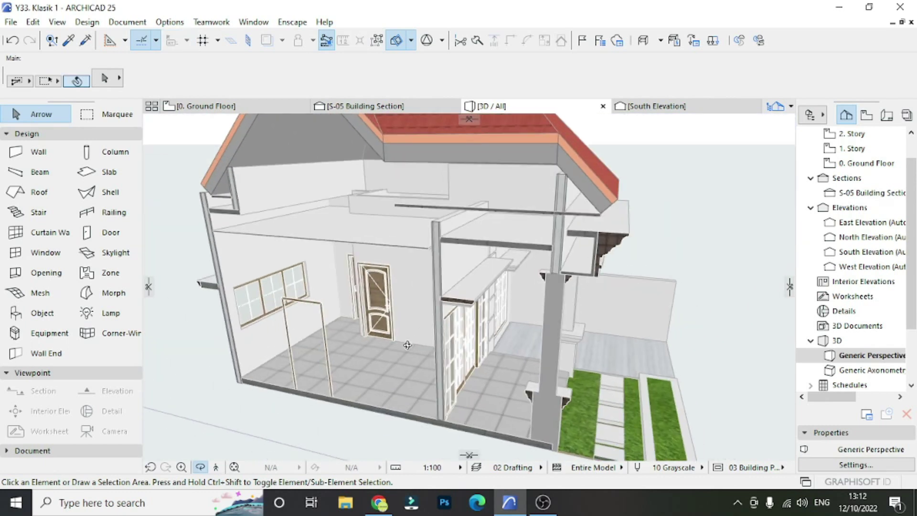
scroll(363, 267, down, 2)
click(270, 108)
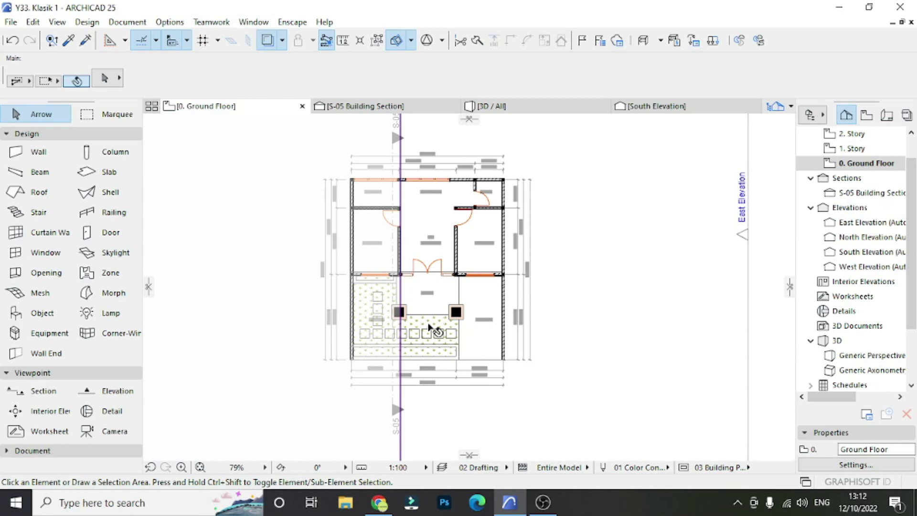
Step: Subtract rectangles from the Teras zone around the left and right front columns
scroll(406, 301, up, 3)
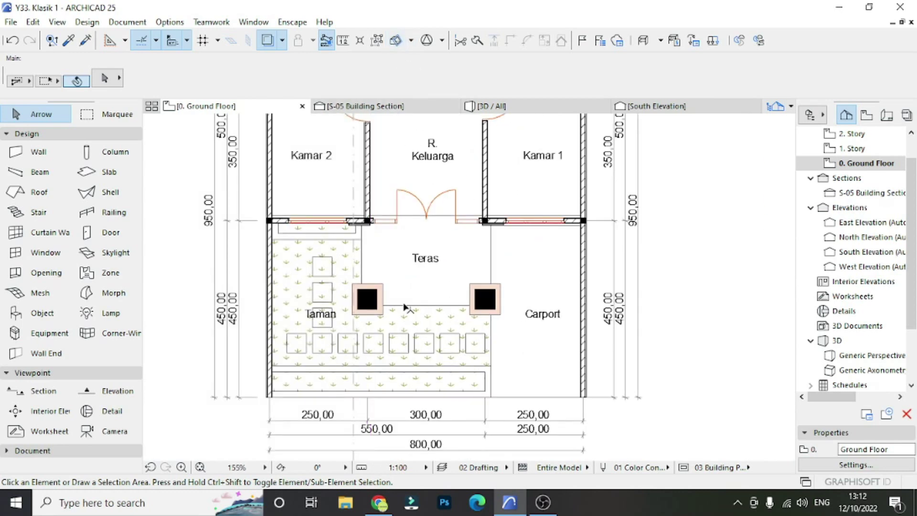
click(368, 305)
scroll(365, 306, up, 3)
click(360, 314)
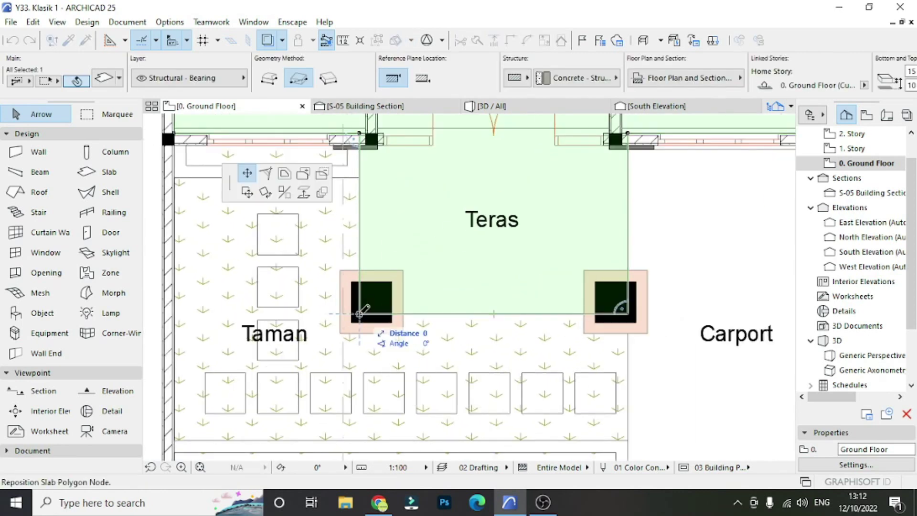
click(361, 313)
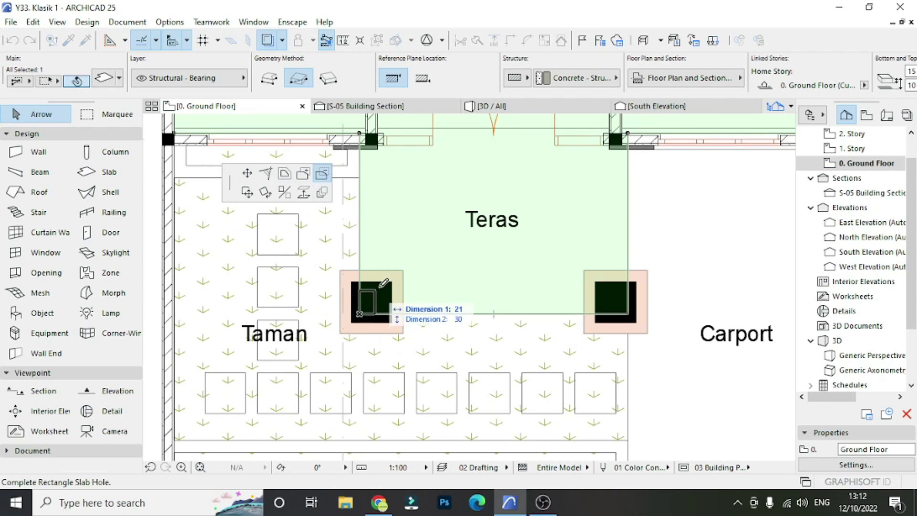
click(392, 282)
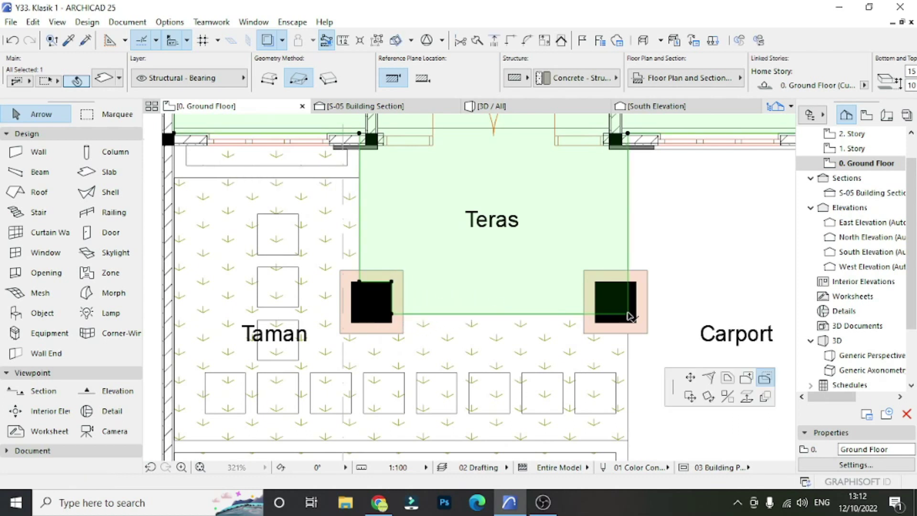
click(628, 315)
click(597, 281)
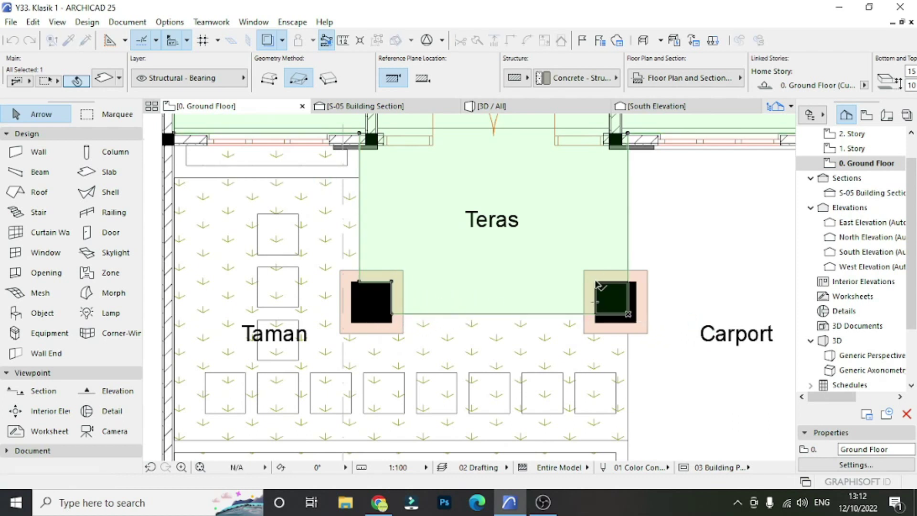
scroll(450, 352, down, 1)
scroll(655, 316, down, 4)
scroll(589, 307, down, 2)
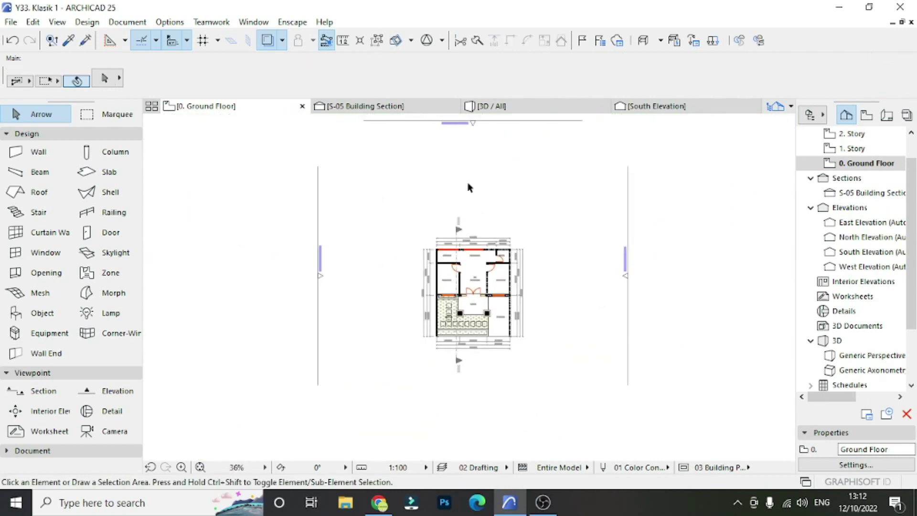
scroll(508, 236, up, 2)
Step: Delete the S-05 section marker together with its section viewpoint
drag(509, 236, 436, 281)
key(Delete)
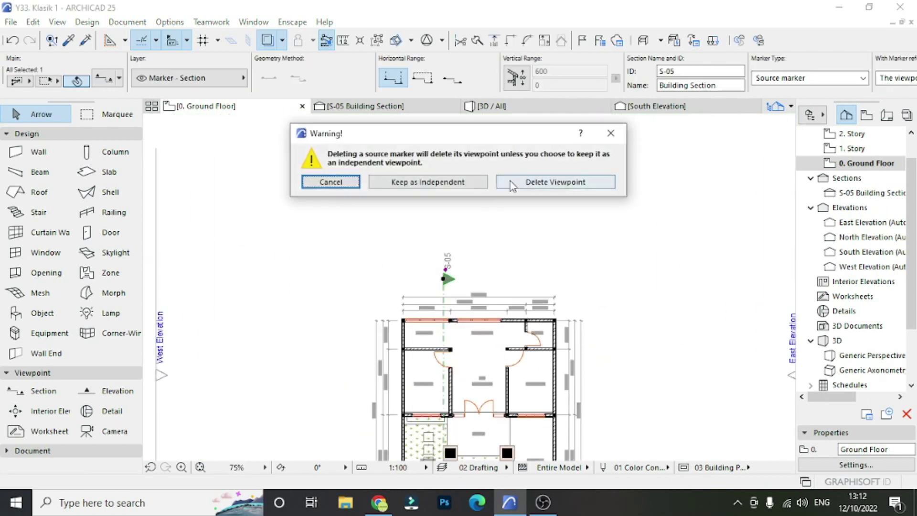
click(573, 183)
click(559, 225)
scroll(562, 282, down, 2)
scroll(561, 328, down, 1)
scroll(583, 288, down, 2)
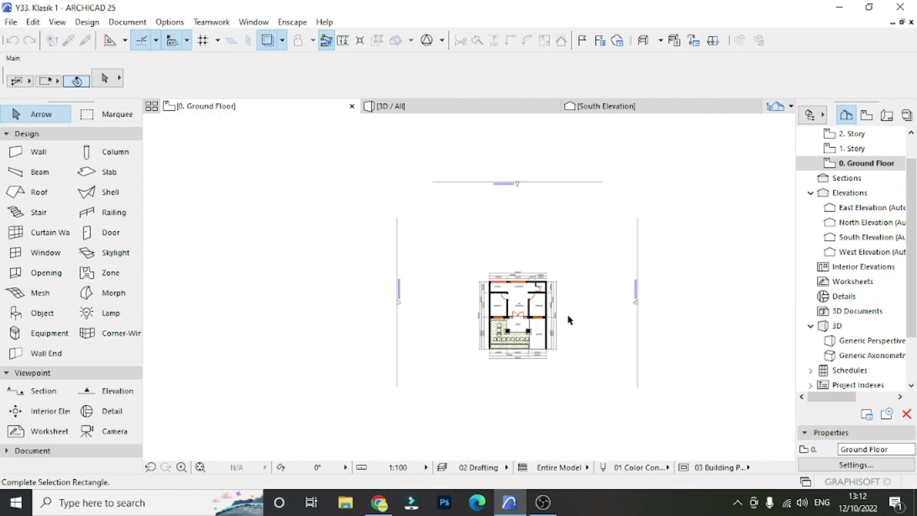
scroll(543, 263, up, 1)
Step: Select all the elevation markers on the plan
click(569, 165)
click(654, 158)
click(685, 144)
click(423, 194)
shift+click(347, 306)
scroll(505, 344, down, 1)
scroll(516, 377, up, 1)
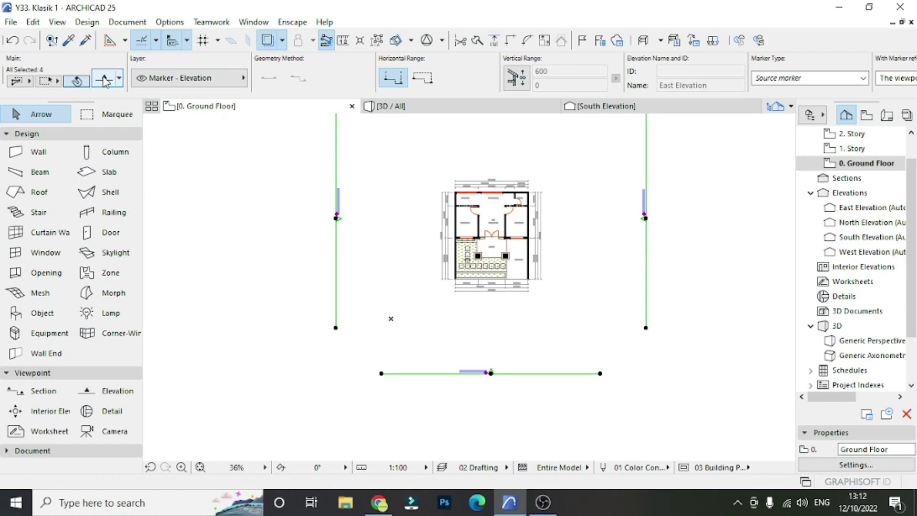
Step: In the elevation marker settings, enable uniform uncut pens and choose an uncut line pen
key(ctrl+t)
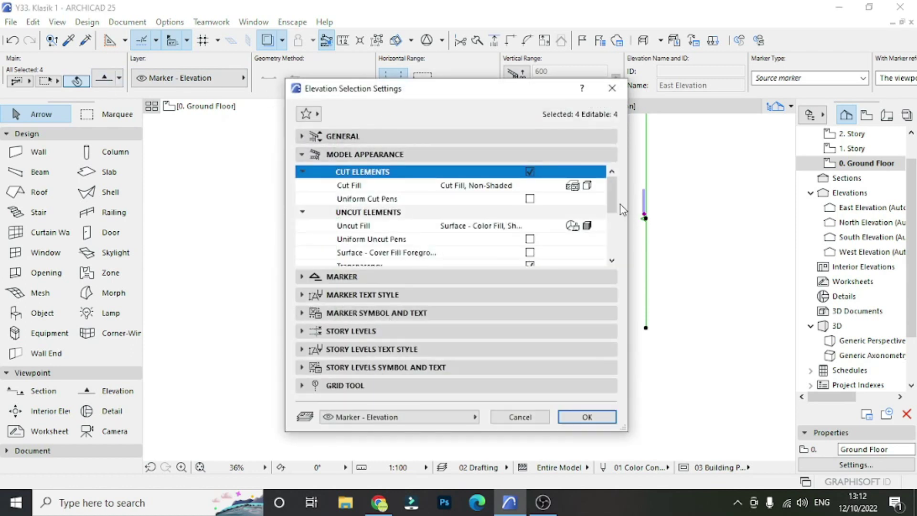
click(613, 225)
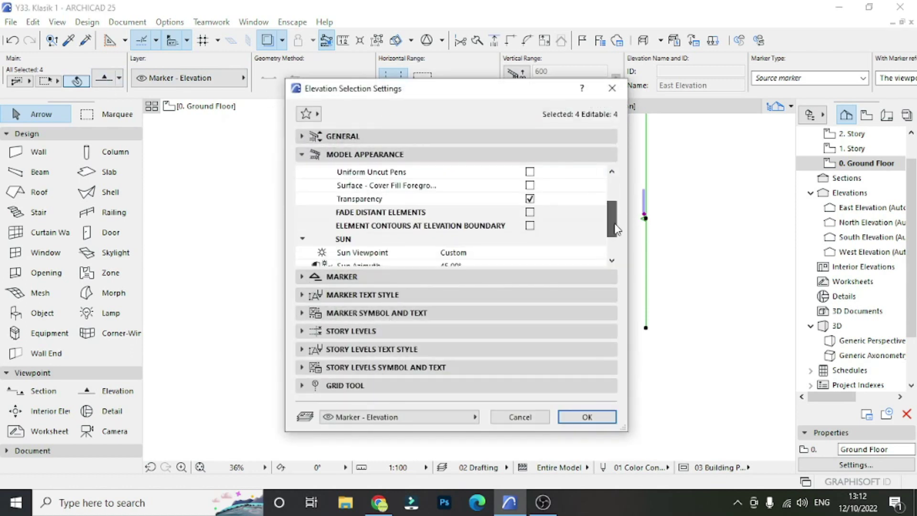
scroll(525, 215, up, 2)
scroll(523, 212, up, 1)
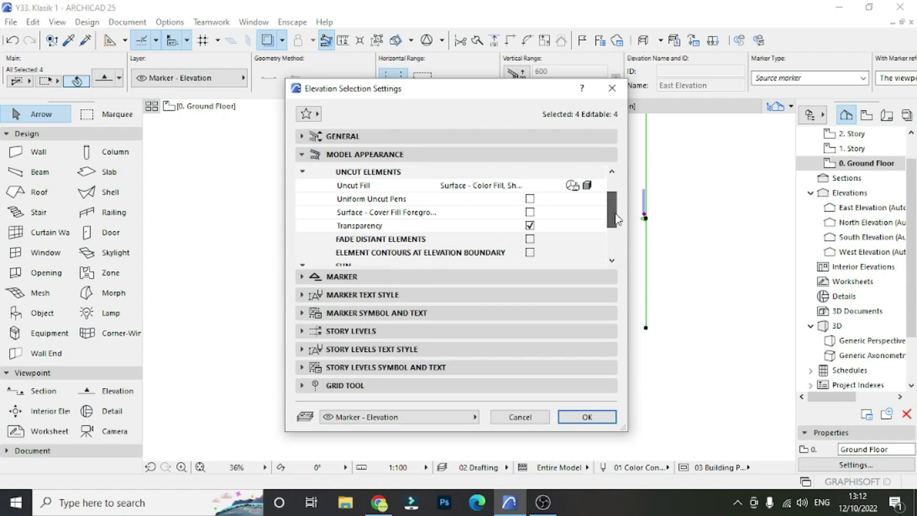
click(530, 198)
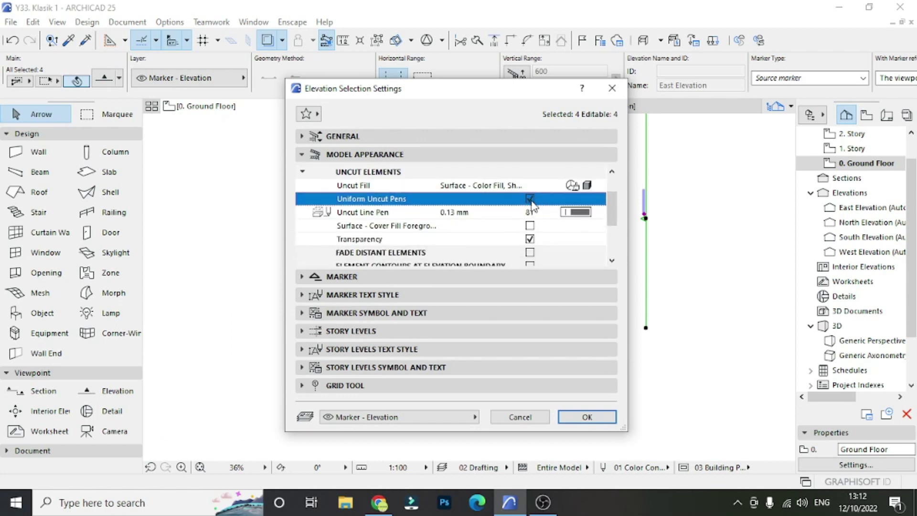
click(531, 199)
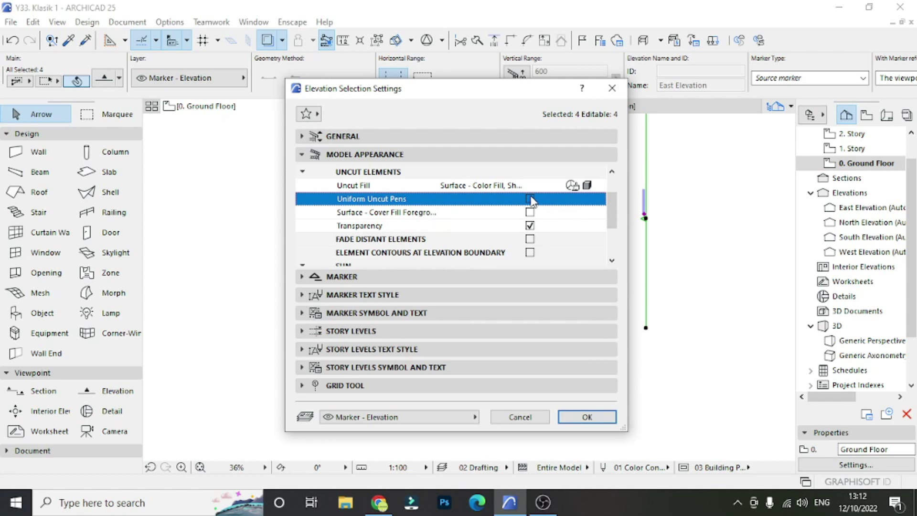
click(531, 213)
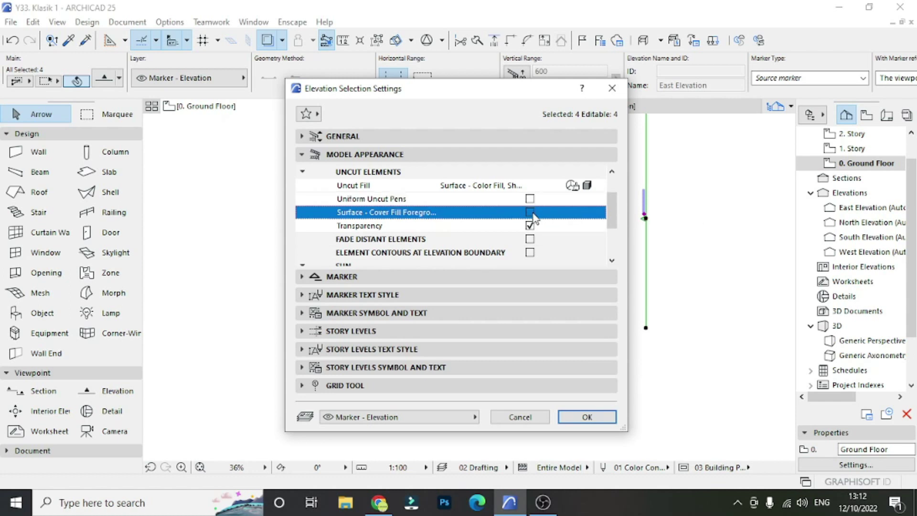
click(530, 199)
click(578, 212)
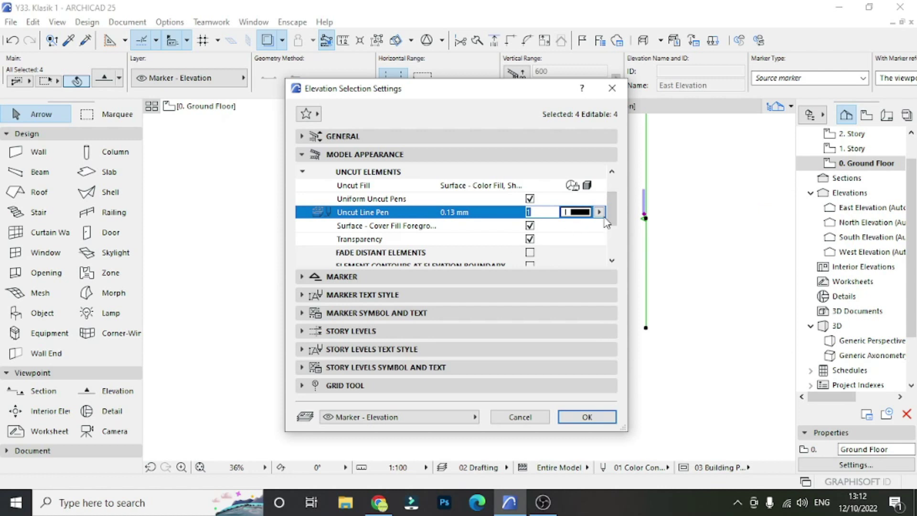
scroll(613, 228, down, 1)
drag(613, 228, 613, 215)
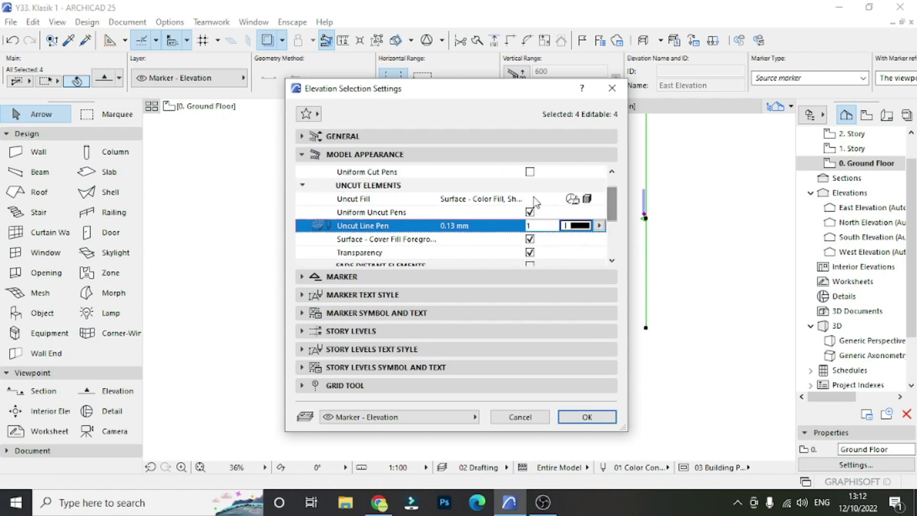
Step: Use uniform cut pens with pen 1 foreground and transparent background, then preview the South Elevation
click(531, 172)
click(580, 201)
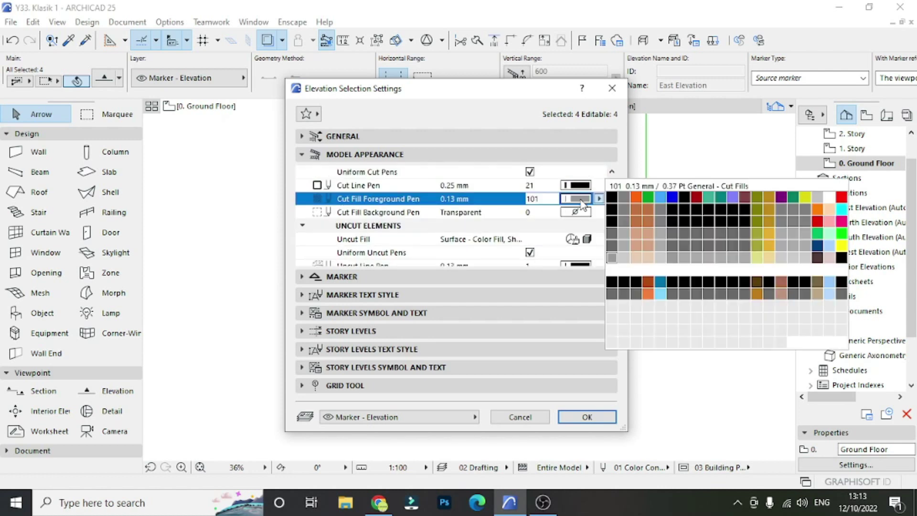
click(611, 197)
click(578, 213)
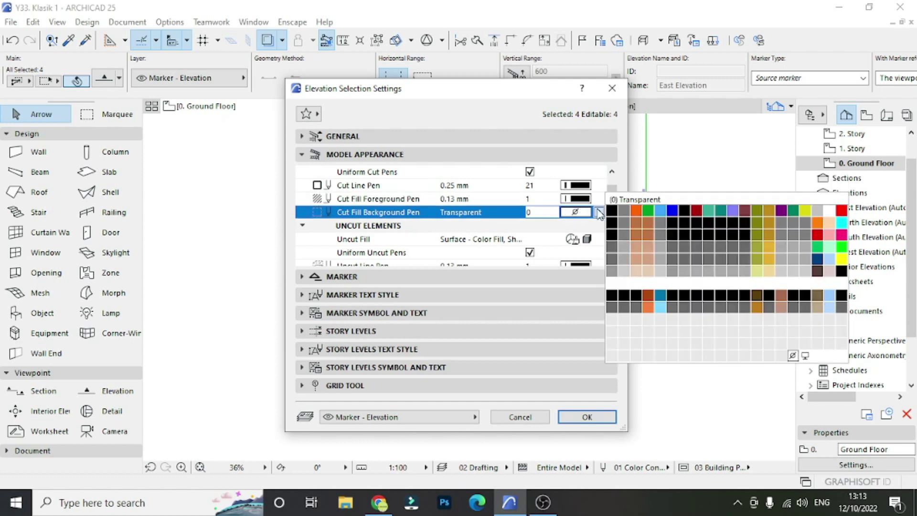
click(485, 177)
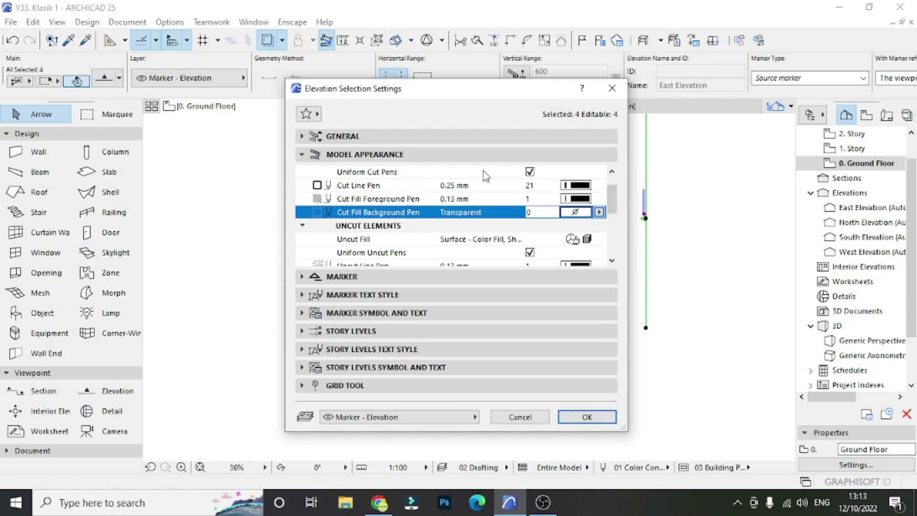
click(603, 417)
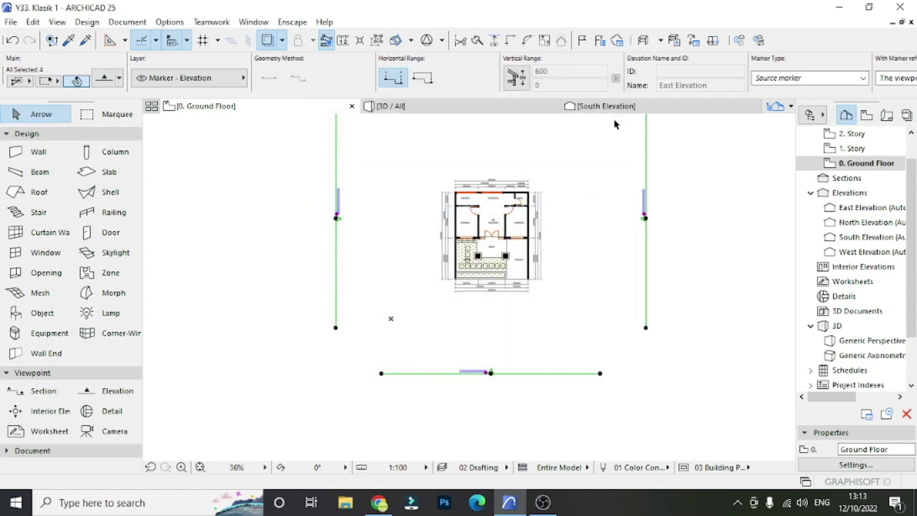
click(621, 107)
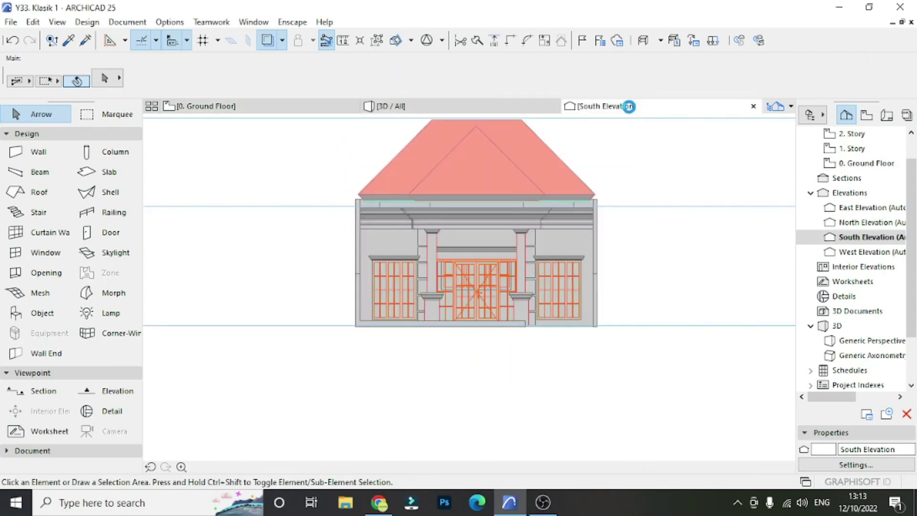
click(217, 107)
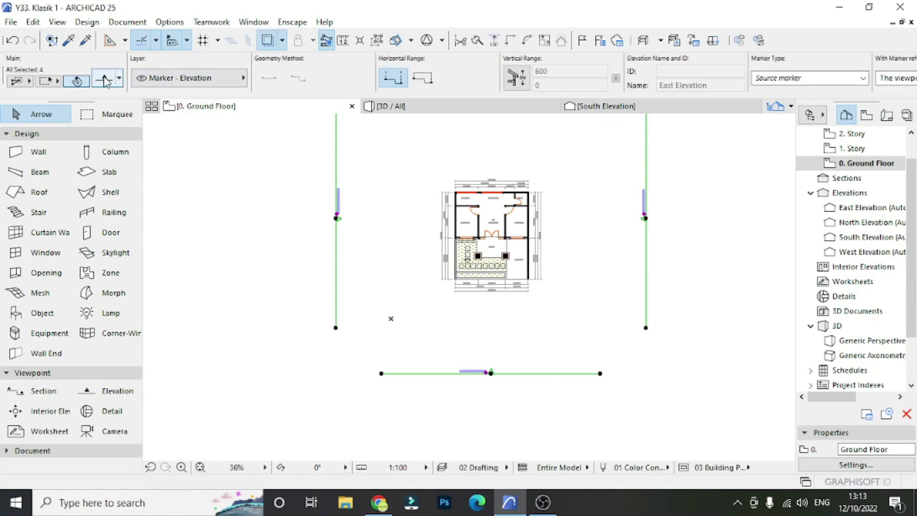
Step: Switch the elevations' cut fill to uniform surface colour and return to the Ground Floor
key(ctrl+t)
click(600, 186)
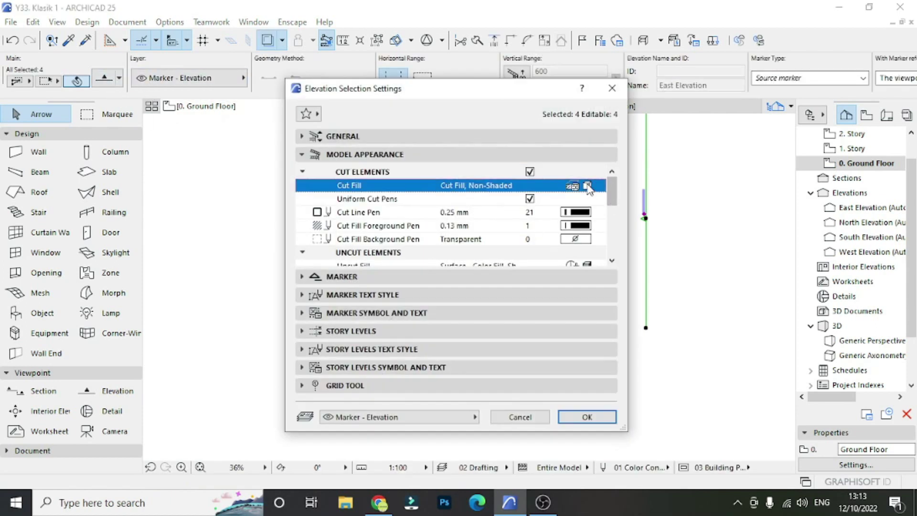
click(642, 186)
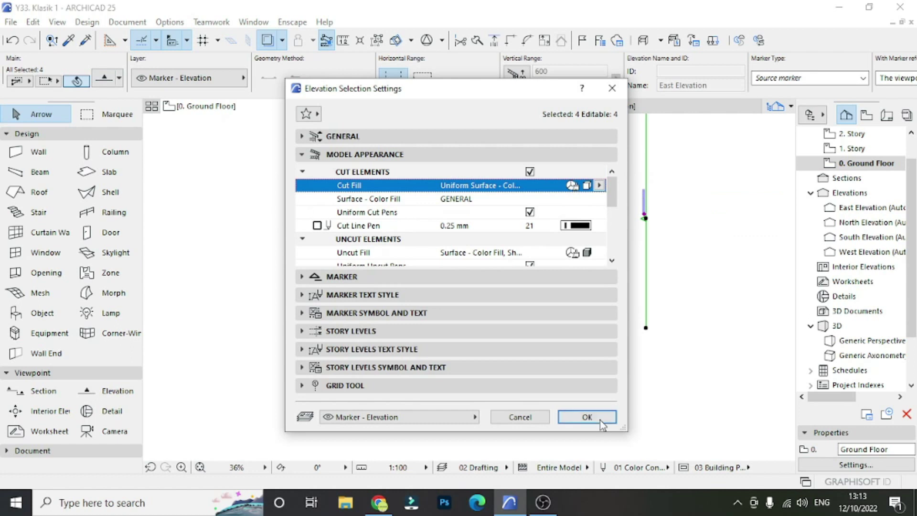
click(587, 417)
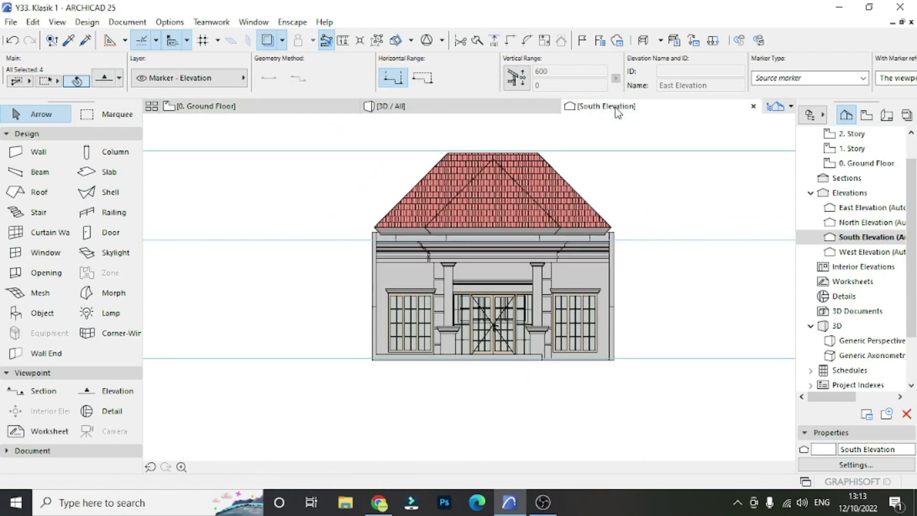
click(518, 153)
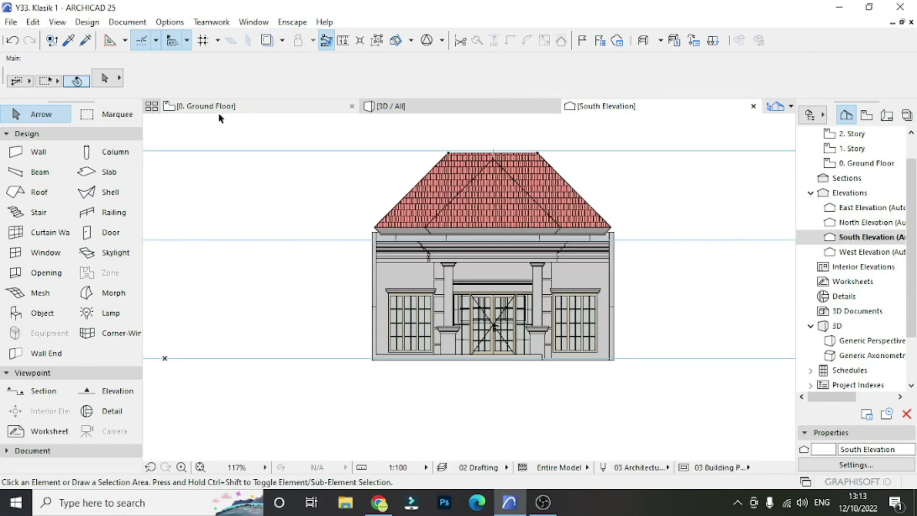
click(245, 114)
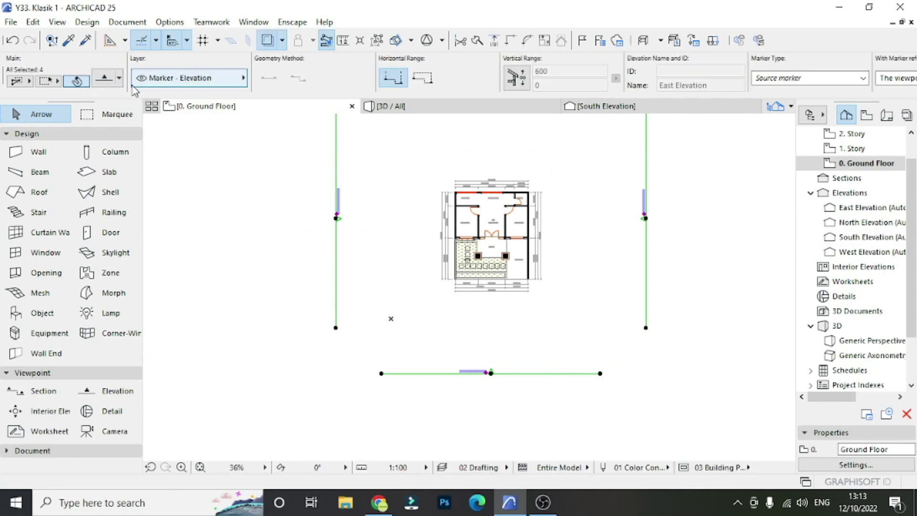
Step: Set the elevations' Uncut Fill to Nothing and view the South Elevation
key(ctrl+t)
mouse_move(612, 191)
mouse_down()
mouse_move(614, 227)
mouse_move(613, 220)
mouse_up()
click(573, 200)
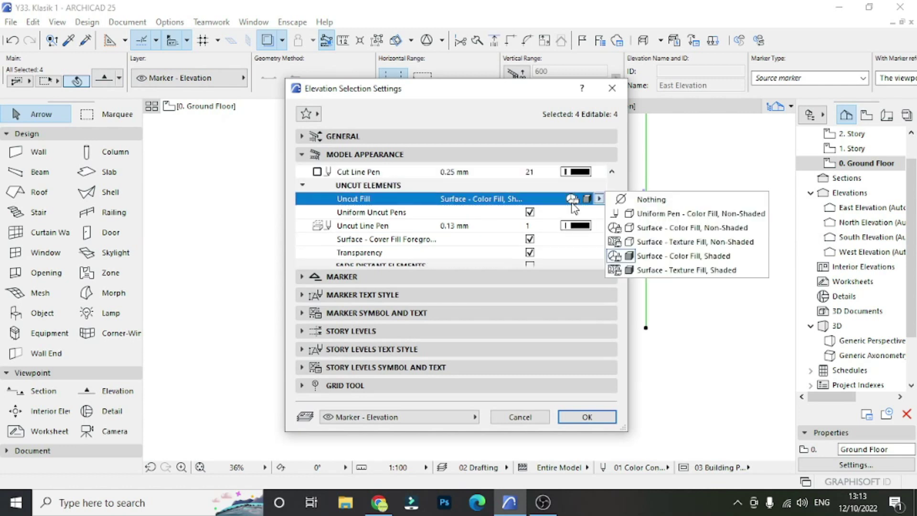
click(623, 203)
click(600, 420)
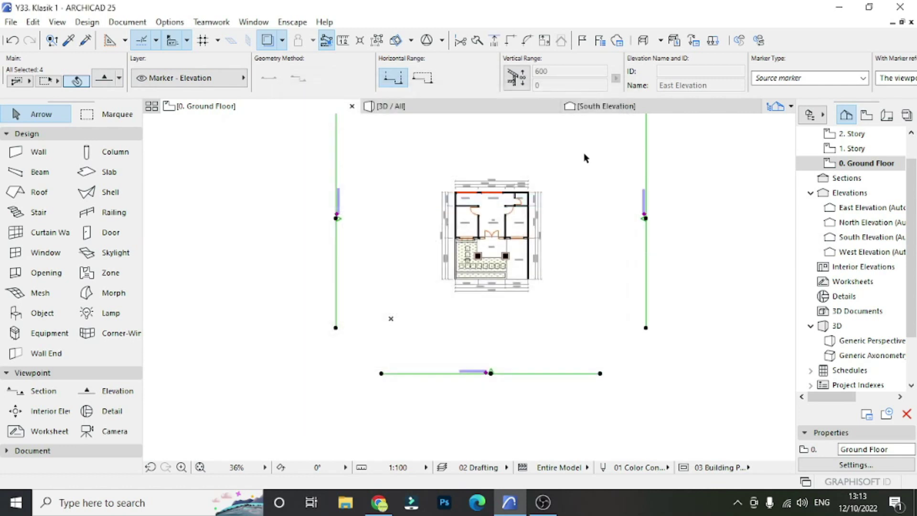
click(628, 111)
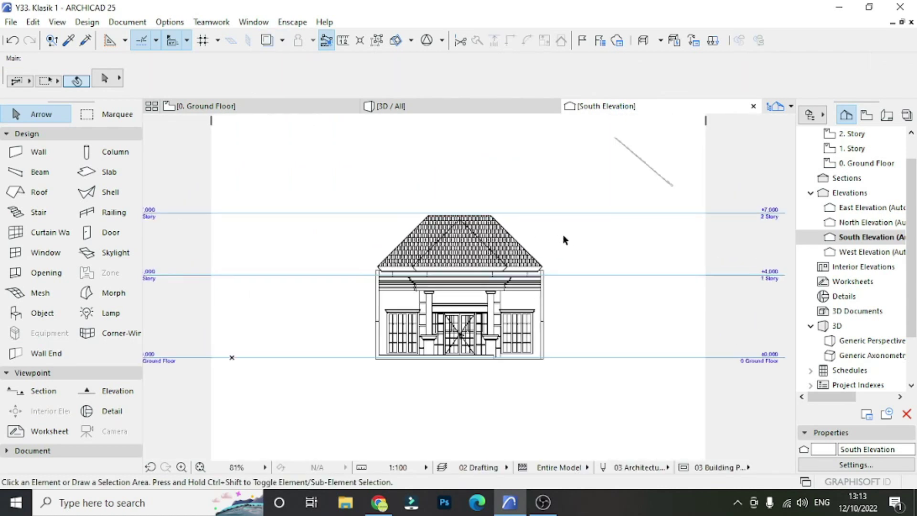
Step: Select the stray diagonal line near the South Elevation's base
click(564, 237)
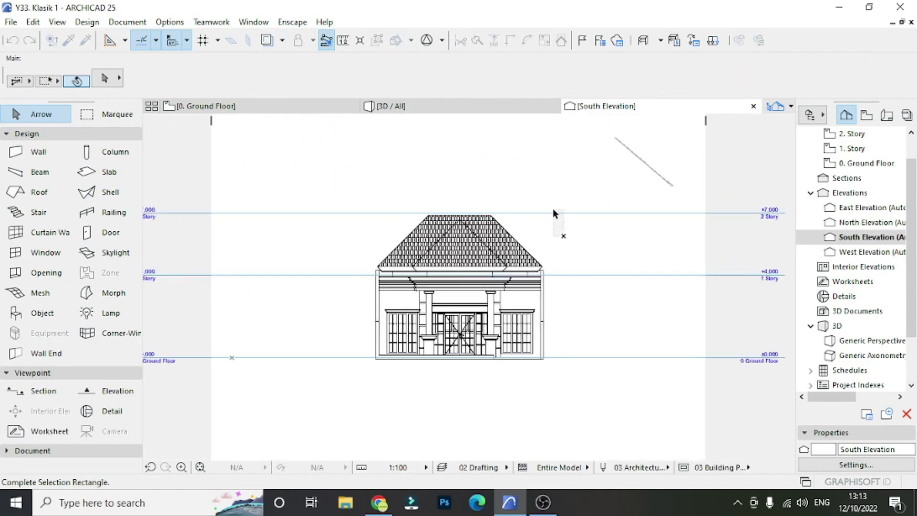
scroll(555, 209, down, 2)
click(549, 237)
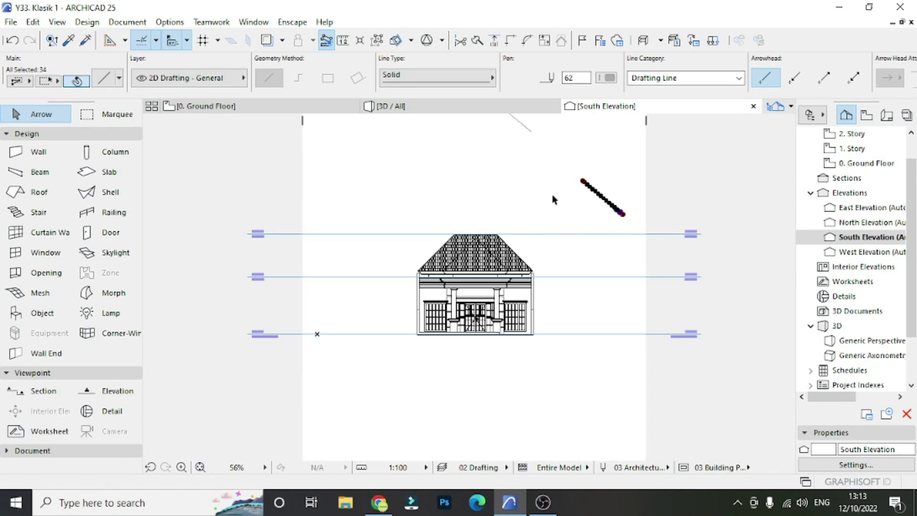
scroll(553, 194, down, 2)
scroll(566, 159, down, 2)
scroll(519, 211, up, 2)
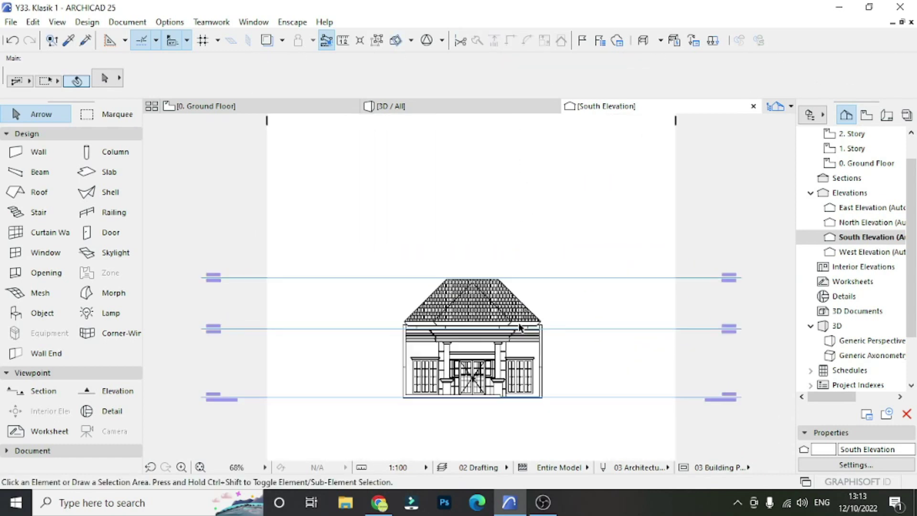
scroll(557, 203, up, 2)
scroll(529, 250, down, 2)
scroll(539, 316, down, 1)
scroll(539, 315, up, 2)
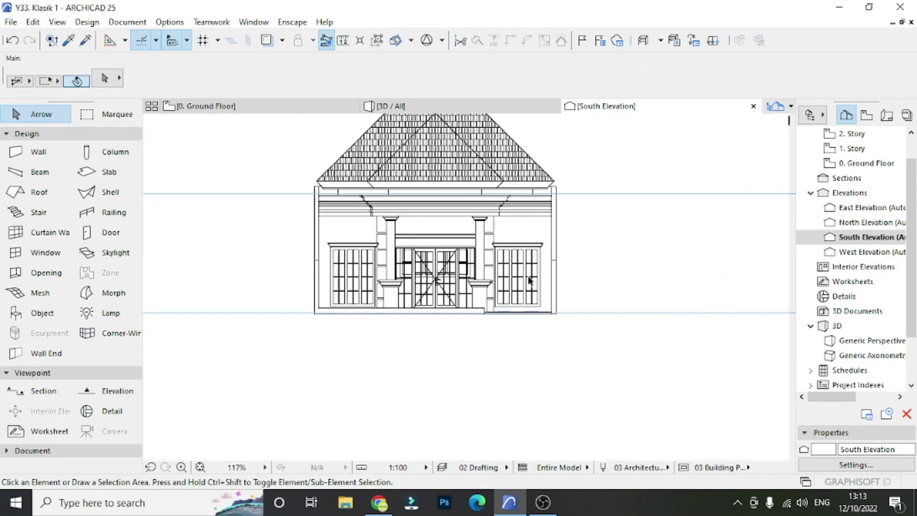
scroll(550, 329, up, 2)
Step: Draw a 200-long ground line extension and give it black pen 1
key(l)
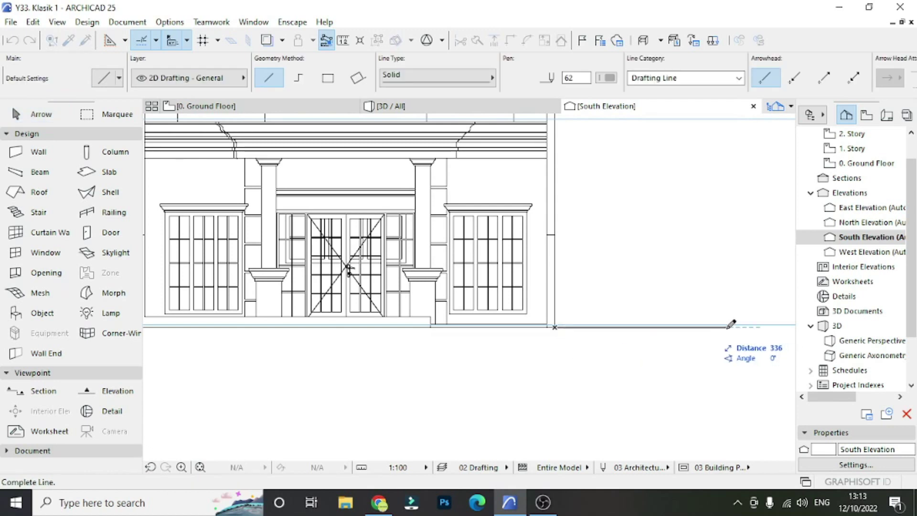
key(Return)
key(Escape)
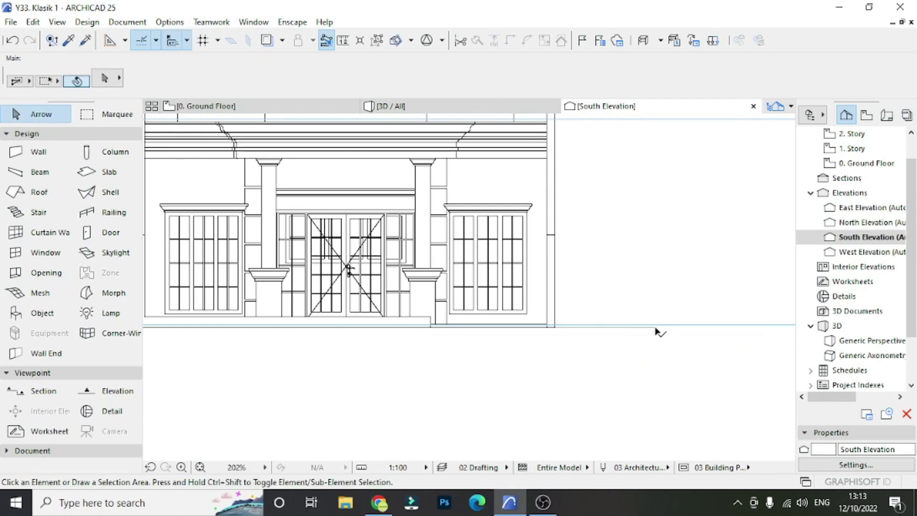
click(608, 78)
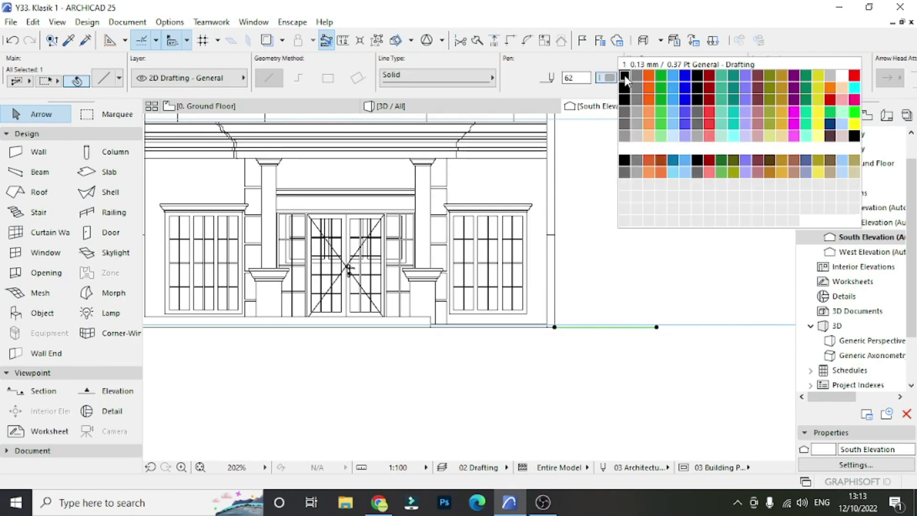
click(625, 76)
click(640, 324)
click(656, 328)
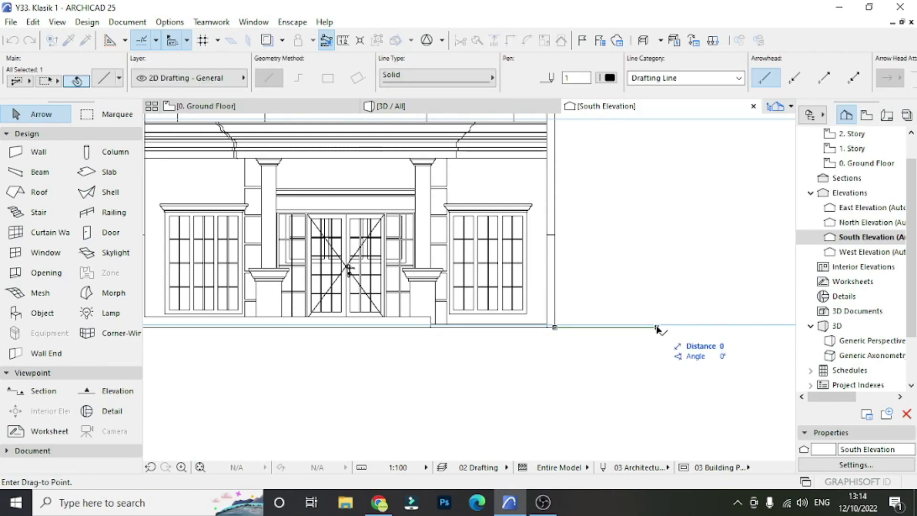
Step: Place the line at the building's left base corner and view the North Elevation
scroll(555, 330, down, 3)
scroll(424, 311, up, 5)
click(435, 303)
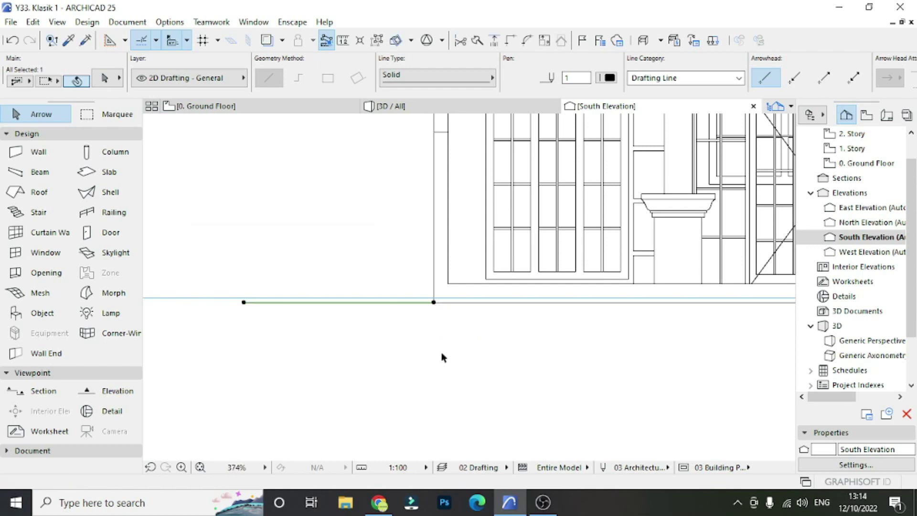
click(442, 352)
double_click(856, 222)
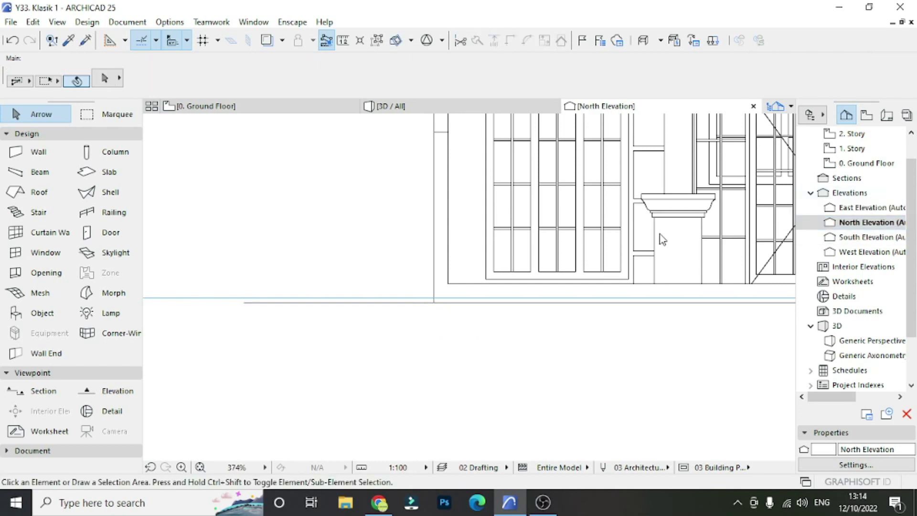
Step: Draw a 200-long line from the North Elevation building's bottom-right base corner
scroll(662, 239, down, 5)
scroll(483, 303, up, 3)
scroll(457, 331, up, 1)
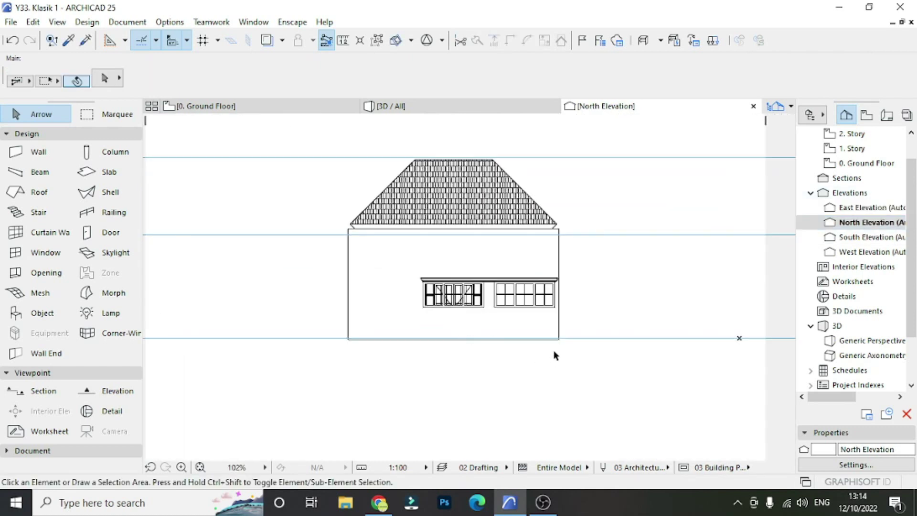
key(l)
scroll(554, 356, up, 5)
click(565, 330)
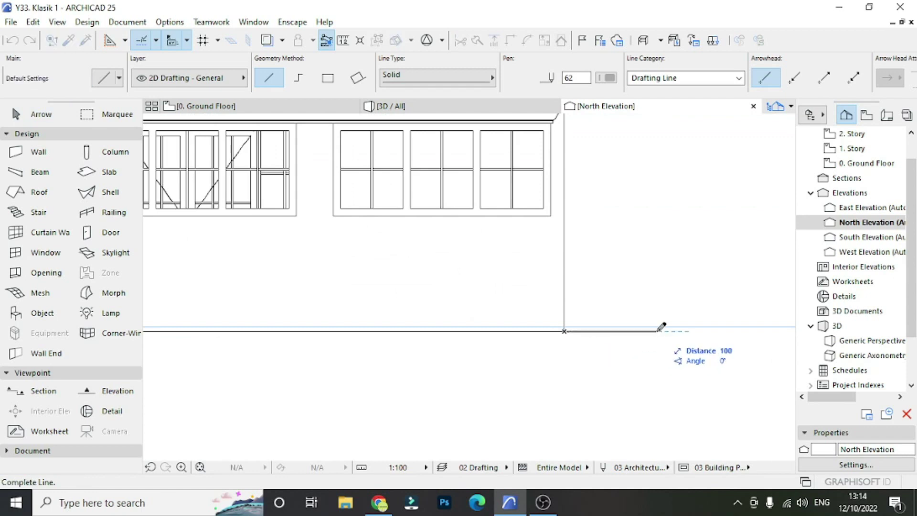
key(Return)
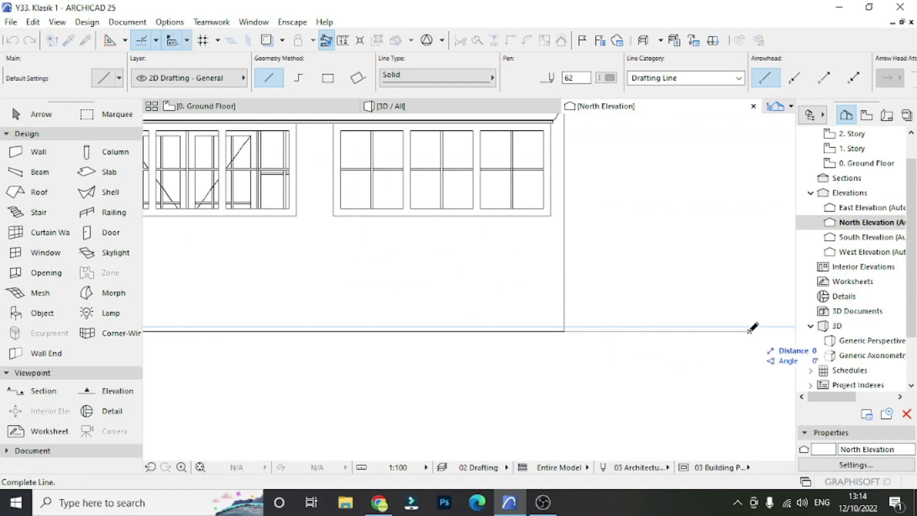
Step: Give the line black pen 1, move it to the left base corner, and open East Elevation
shift+click(749, 330)
click(607, 77)
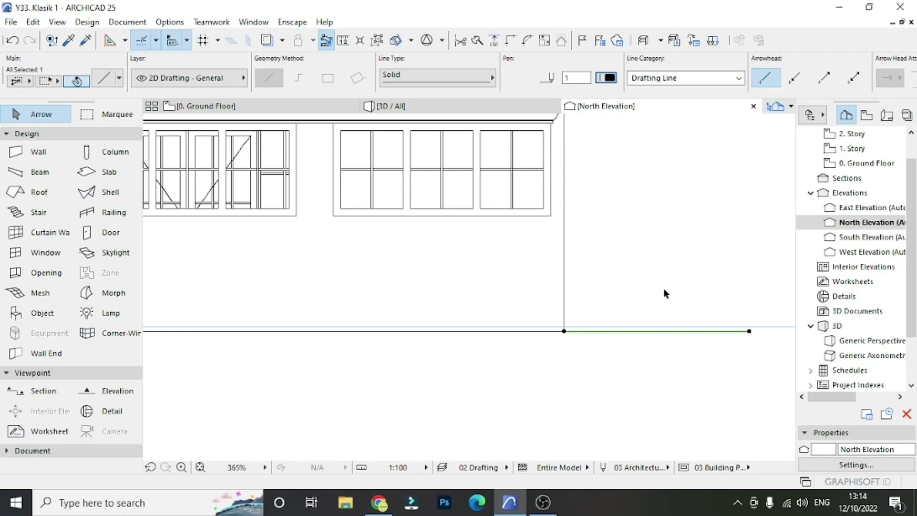
click(750, 335)
scroll(669, 334, down, 3)
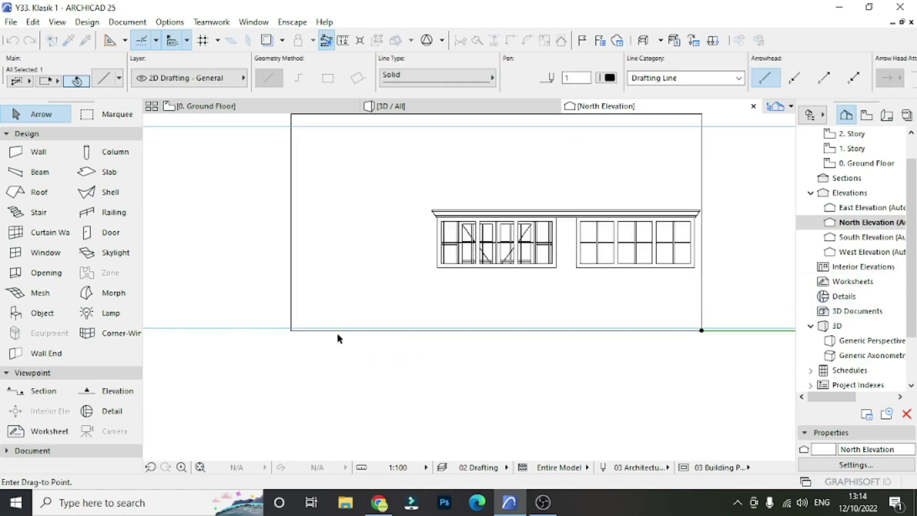
scroll(338, 338, up, 3)
click(254, 328)
click(472, 356)
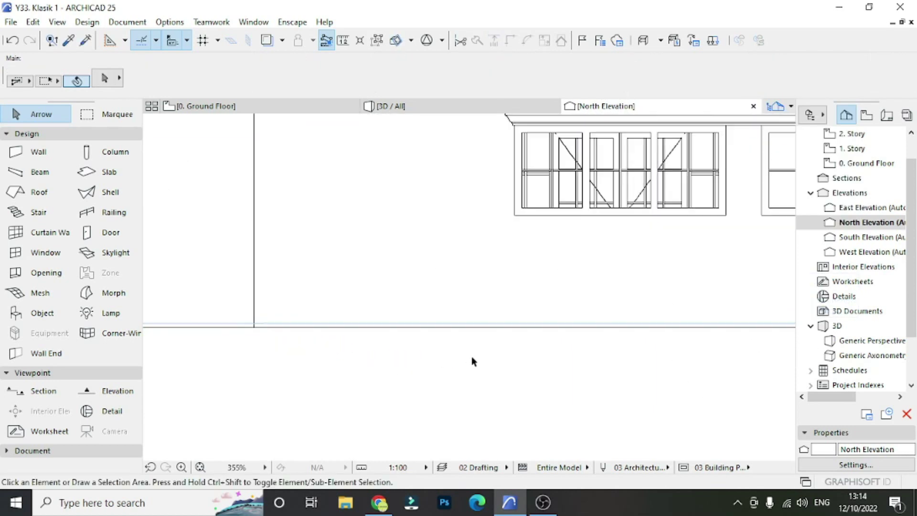
double_click(857, 208)
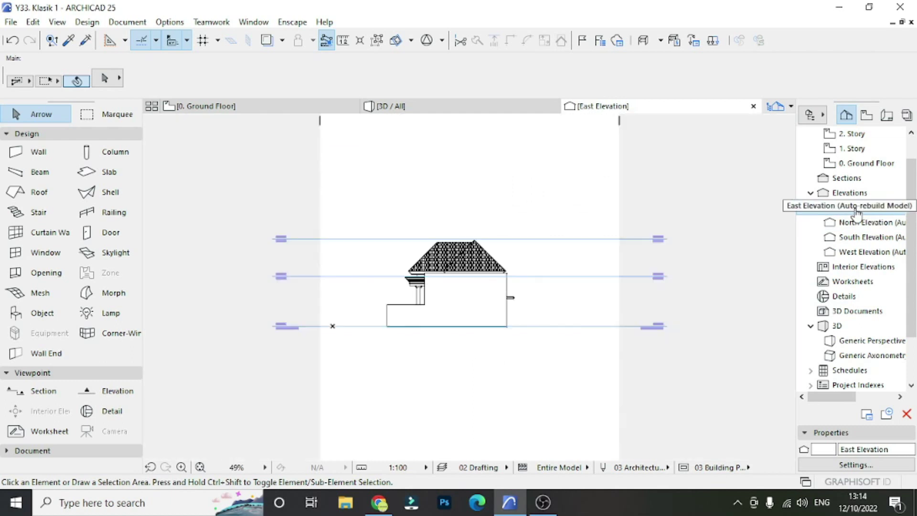
Step: Draw a 200-long black pen-1 line at the East Elevation's bottom-right base corner
scroll(453, 332, up, 3)
scroll(559, 342, up, 5)
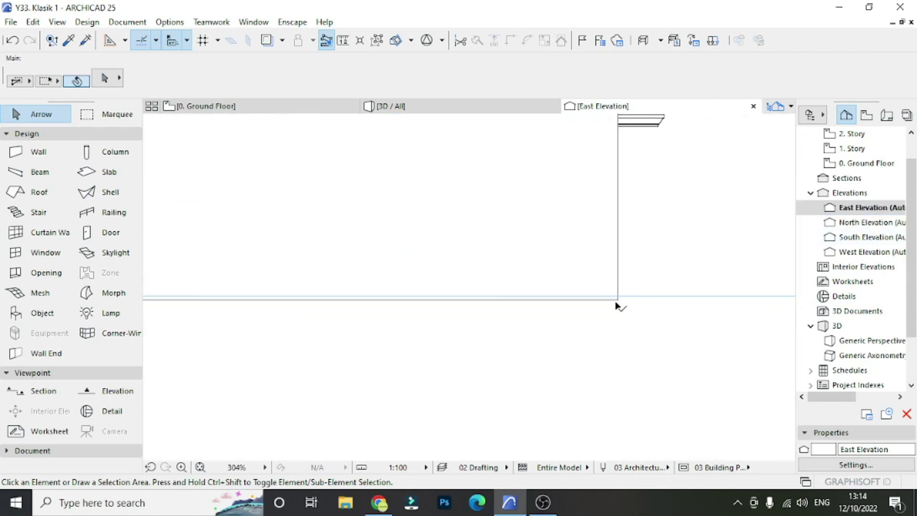
key(l)
click(618, 300)
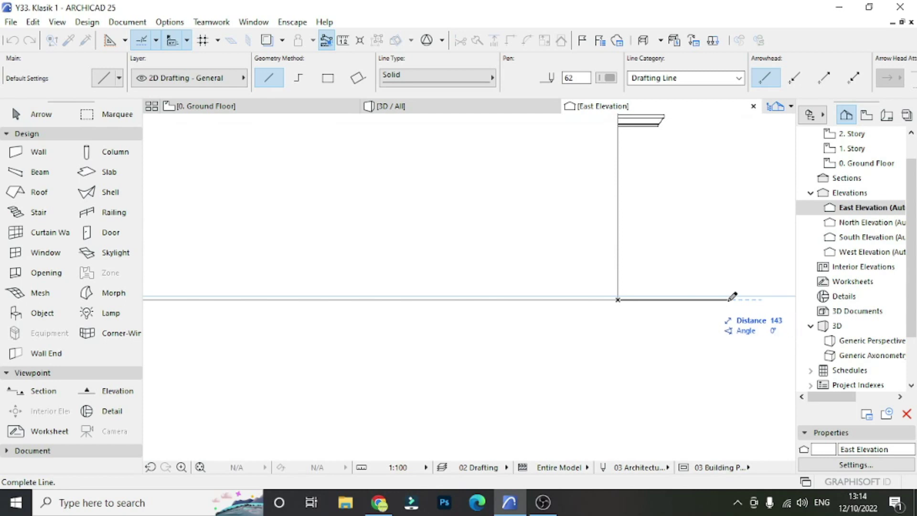
key(Return)
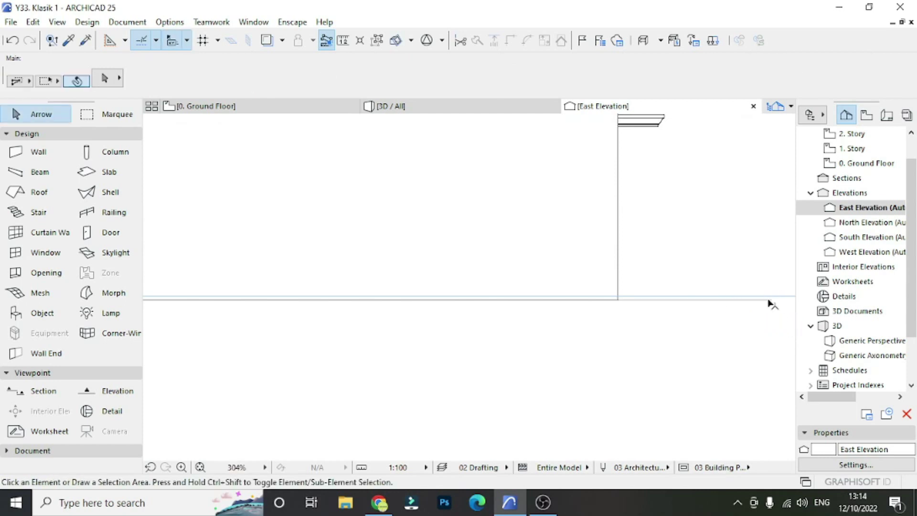
click(624, 76)
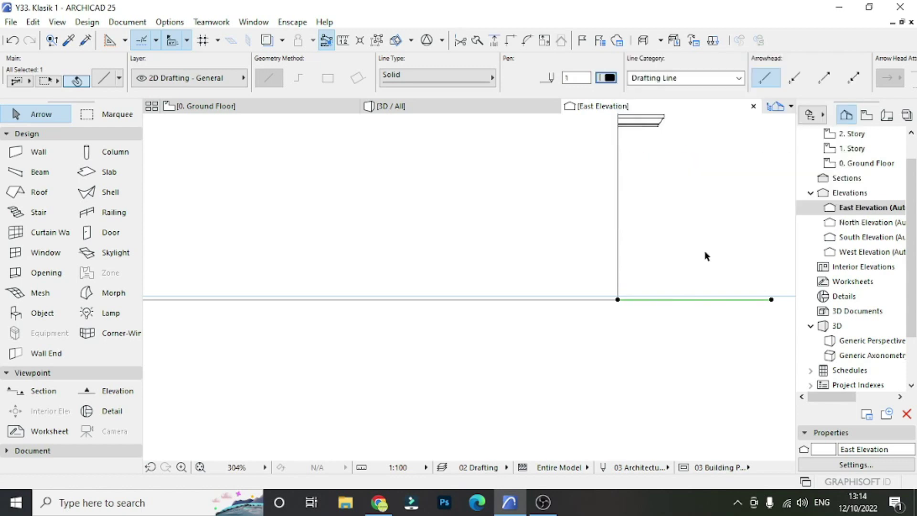
Step: Place a copy of the line at the building's left base corner
click(771, 299)
scroll(750, 299, down, 3)
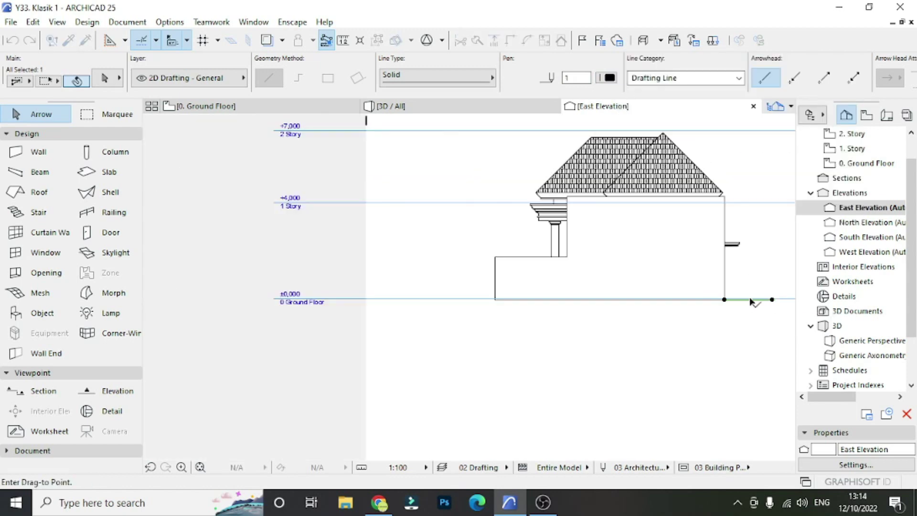
scroll(550, 302, up, 3)
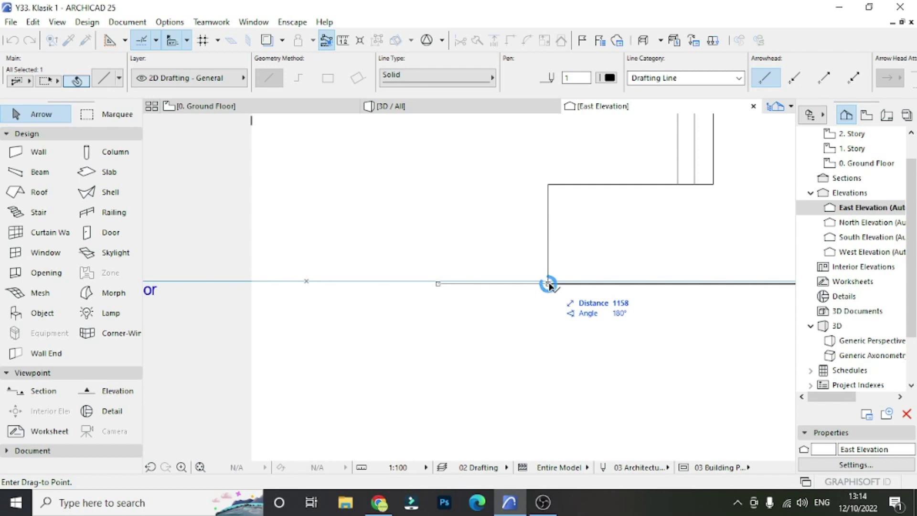
click(548, 284)
scroll(545, 322, down, 3)
scroll(623, 363, down, 2)
click(624, 363)
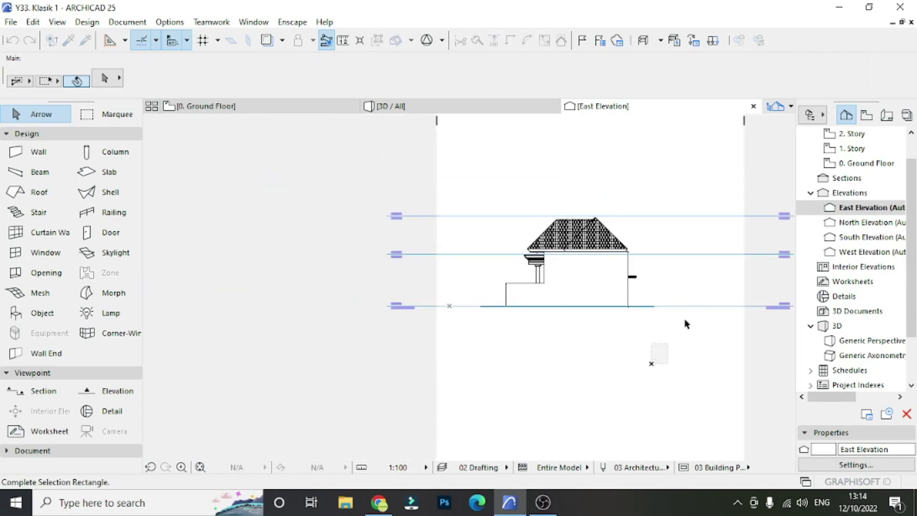
Step: Move through the North and South Elevations to the West Elevation
click(855, 223)
click(848, 238)
click(848, 252)
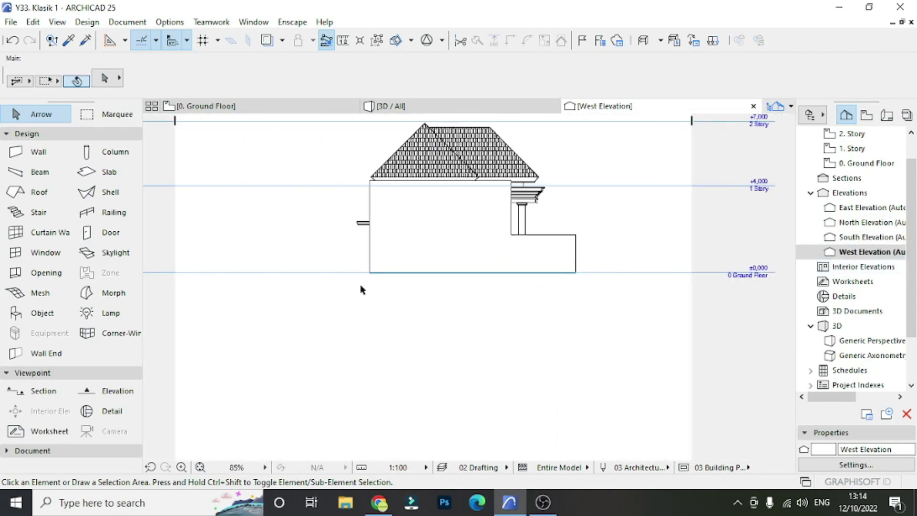
Step: Draw a ground-line extension in the West Elevation and give it black pen 1
key(l)
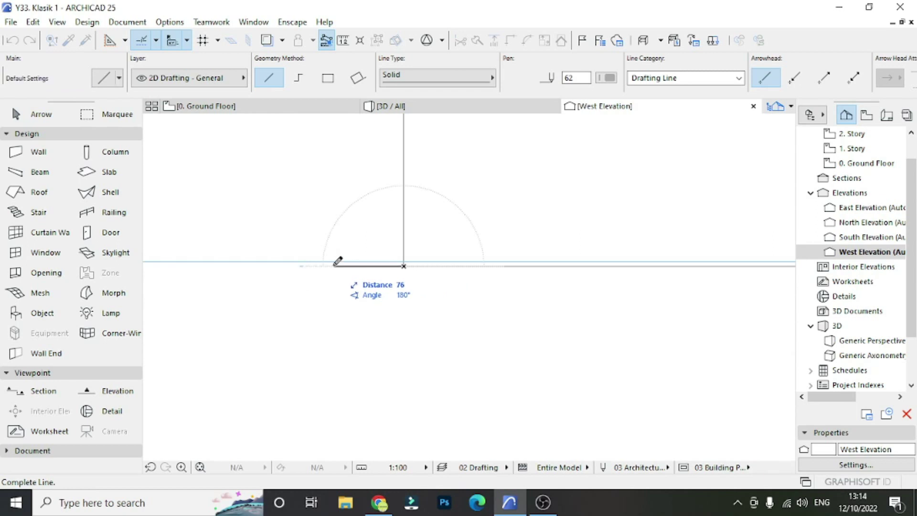
key(Return)
key(Escape)
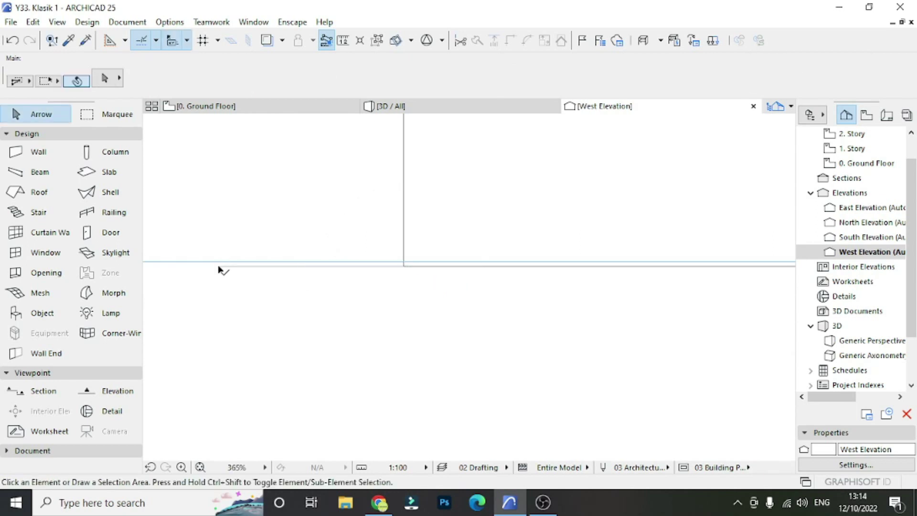
click(227, 266)
click(612, 78)
click(623, 81)
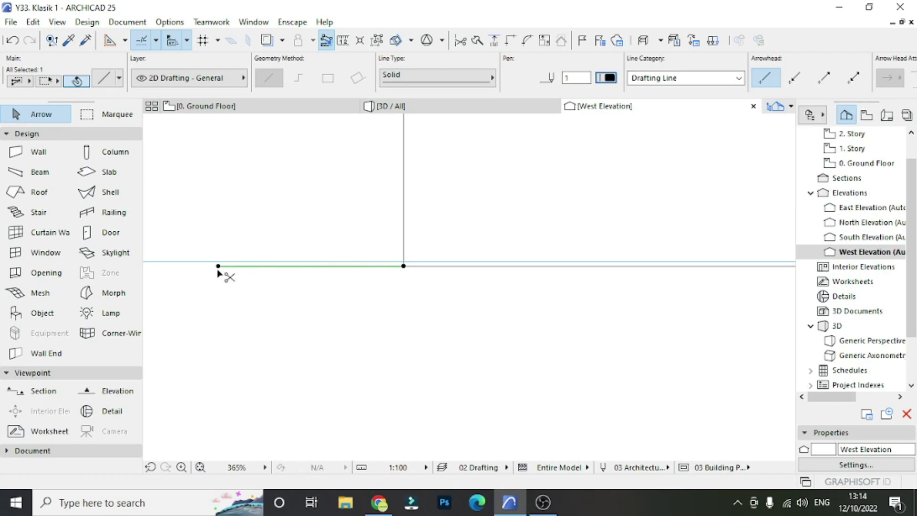
Step: Move the line to sit beneath the house base, then go to the 3D view
click(218, 268)
scroll(293, 262, down, 2)
scroll(625, 267, up, 2)
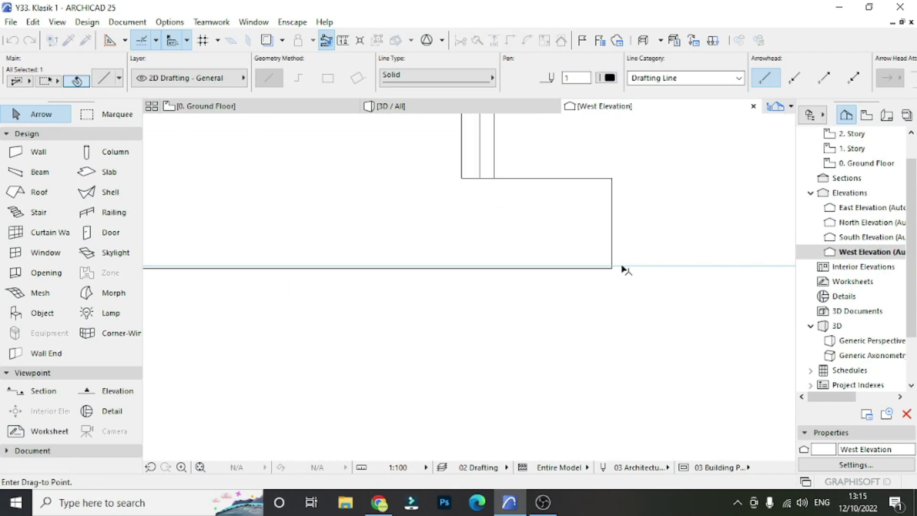
click(618, 271)
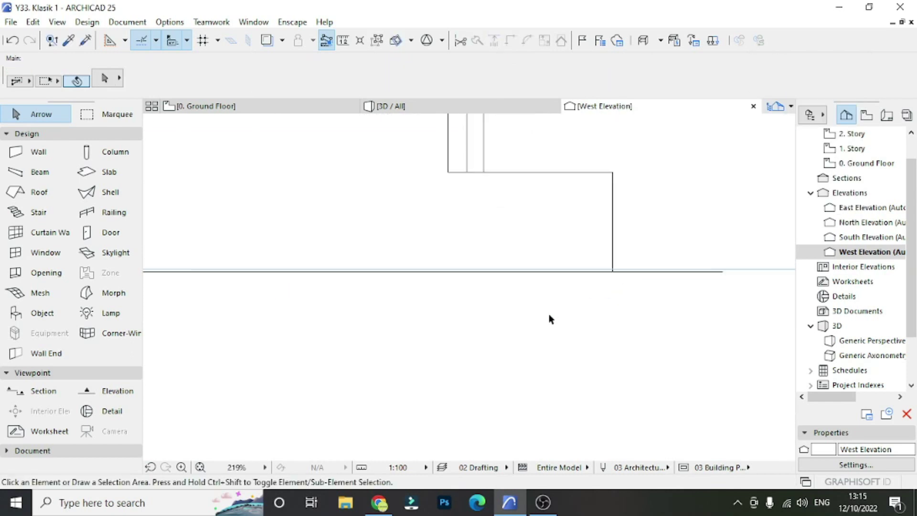
scroll(549, 314, down, 3)
scroll(382, 282, down, 2)
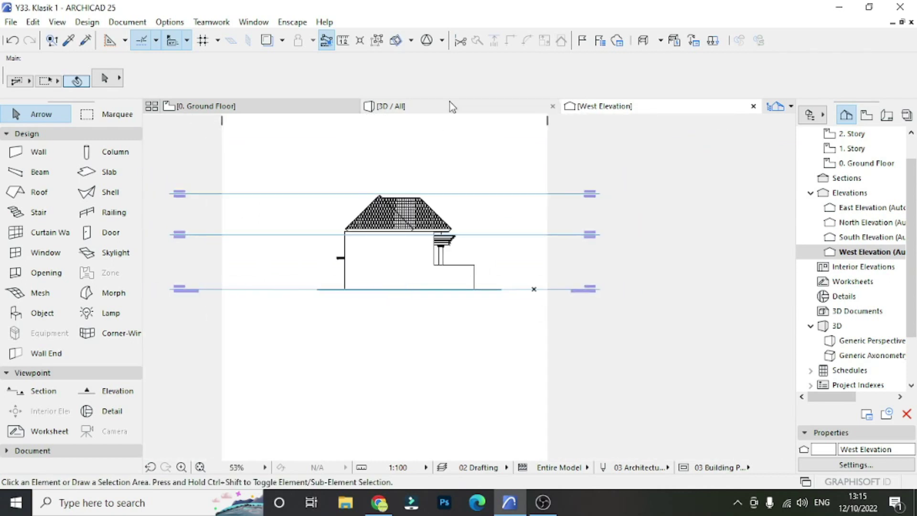
click(450, 103)
Step: On the Ground Floor, turn on Transparency for the four elevation markers
click(291, 109)
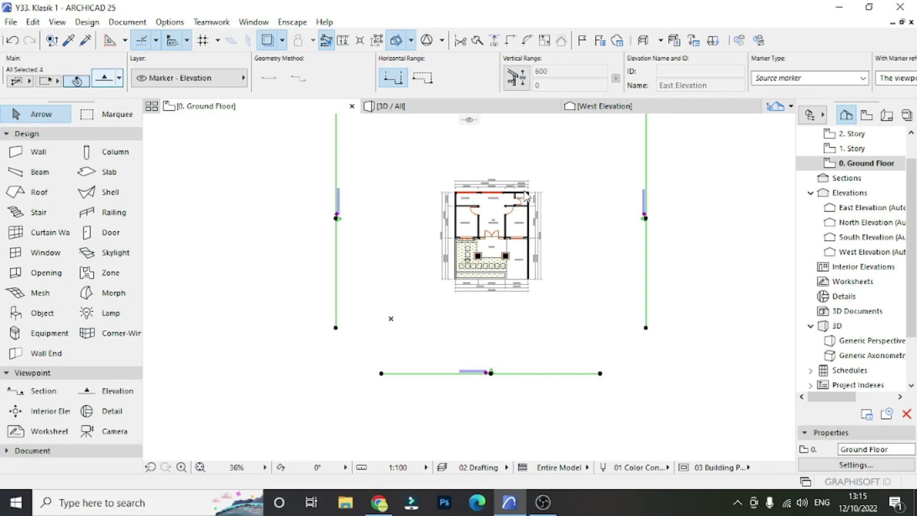
key(ctrl+t)
scroll(535, 215, down, 3)
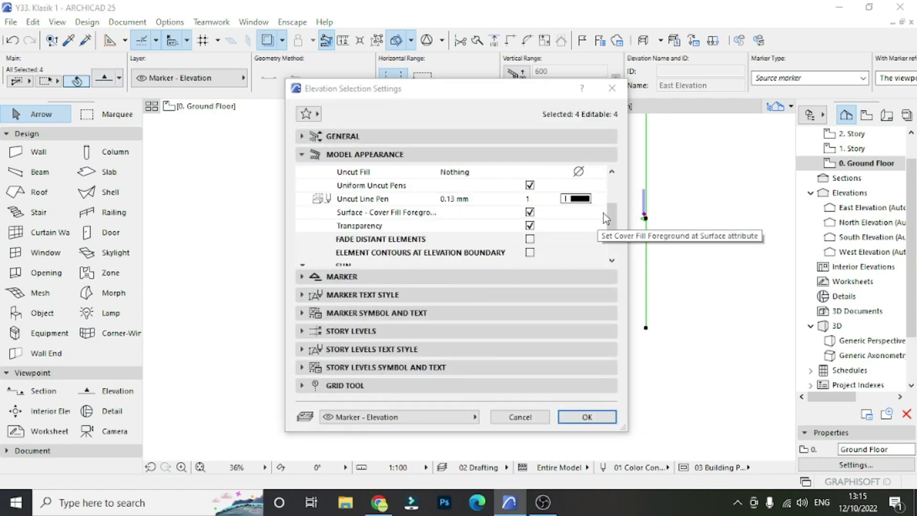
click(532, 228)
click(589, 416)
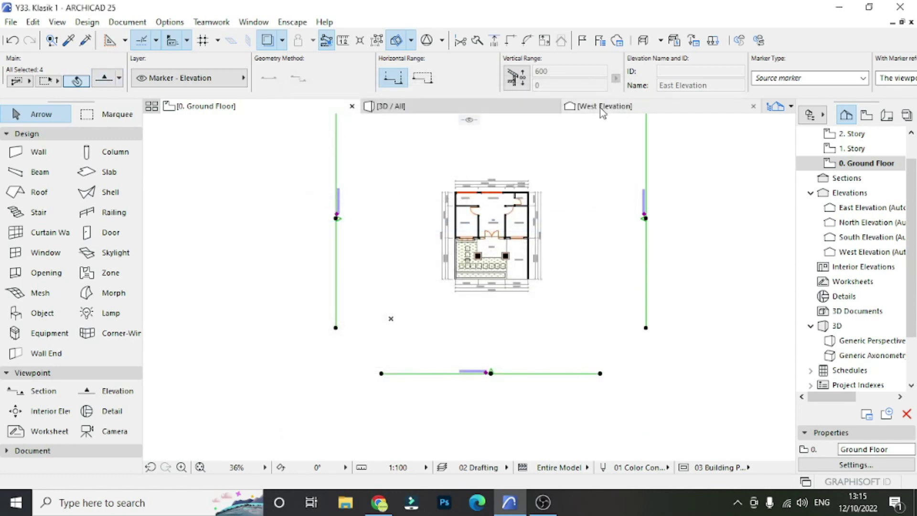
Step: Check the South, North and East Elevations, then orbit the 3D house from above
click(858, 239)
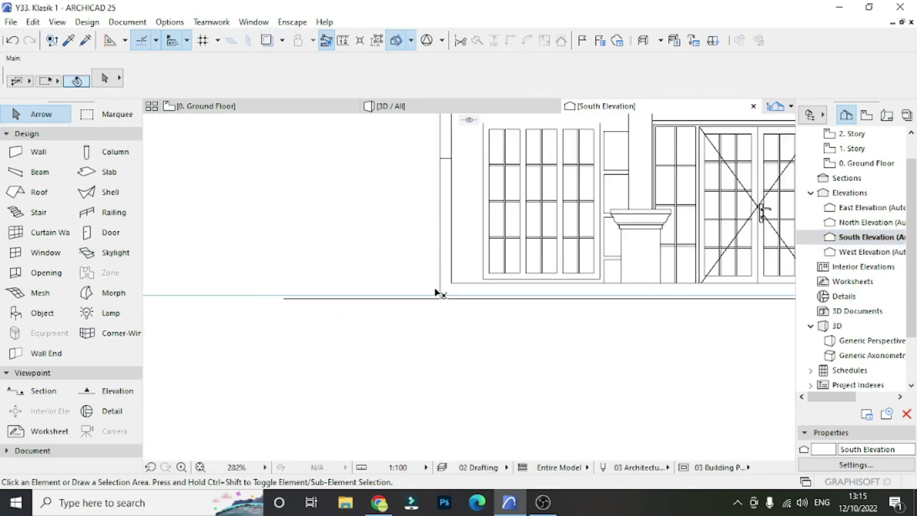
scroll(549, 259, up, 5)
click(858, 223)
click(857, 208)
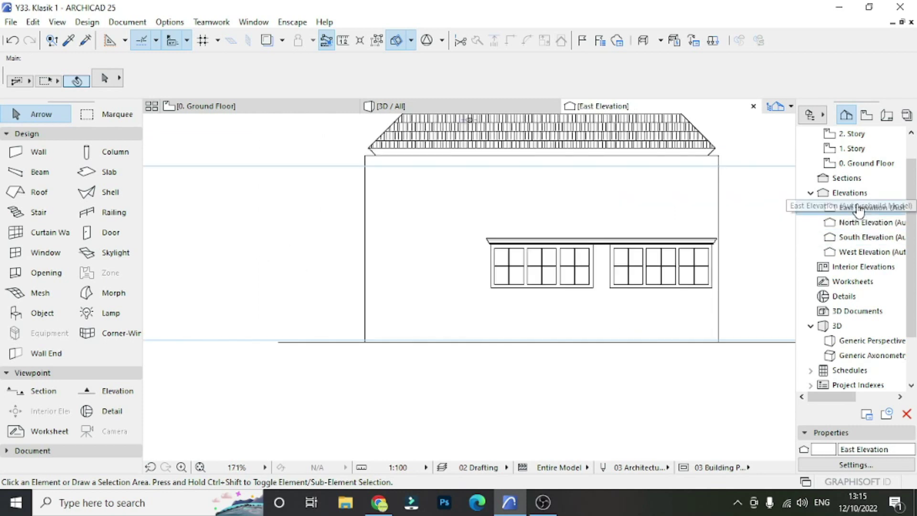
click(444, 106)
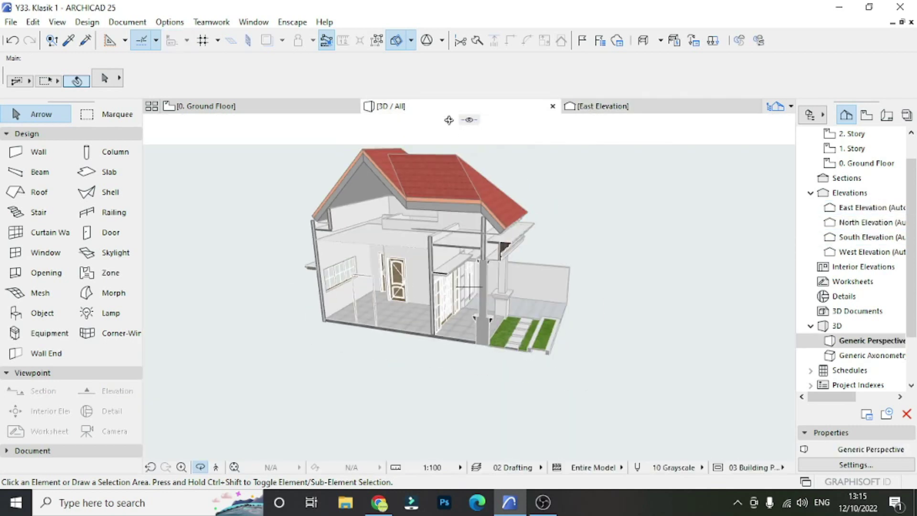
drag(445, 221, 440, 348)
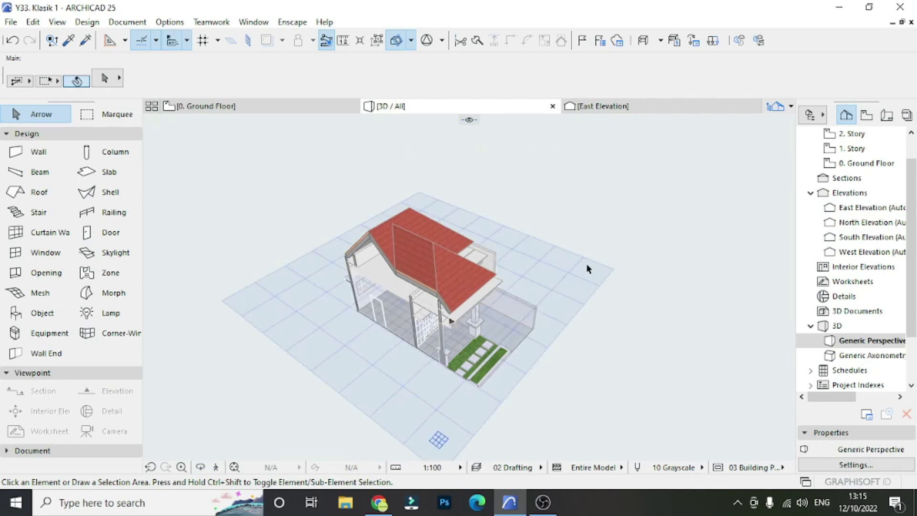
Step: Orbit the 3D model and try moving the existing cutting plane, then cancel
click(587, 265)
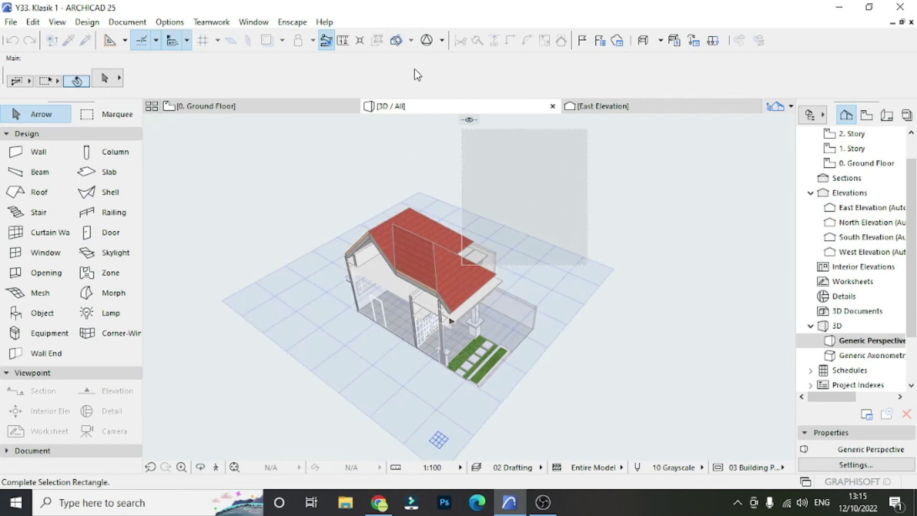
click(619, 193)
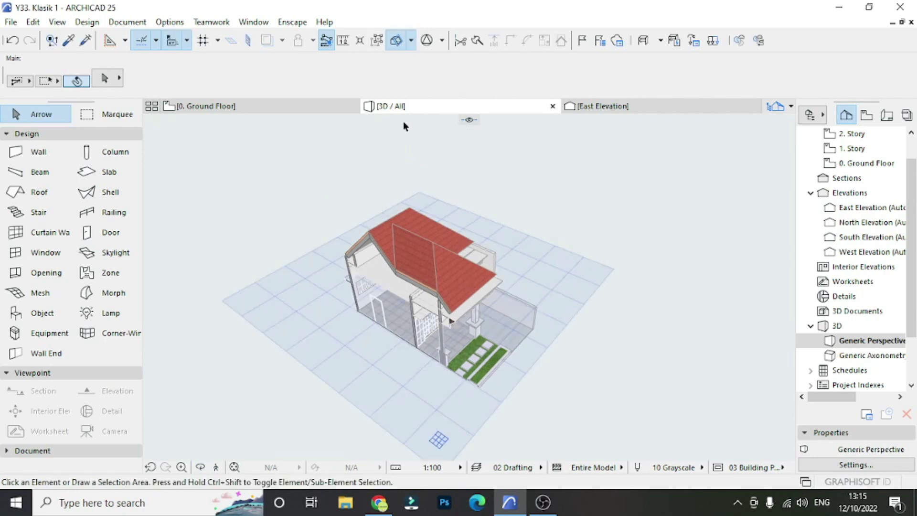
click(399, 46)
drag(555, 323, 167, 259)
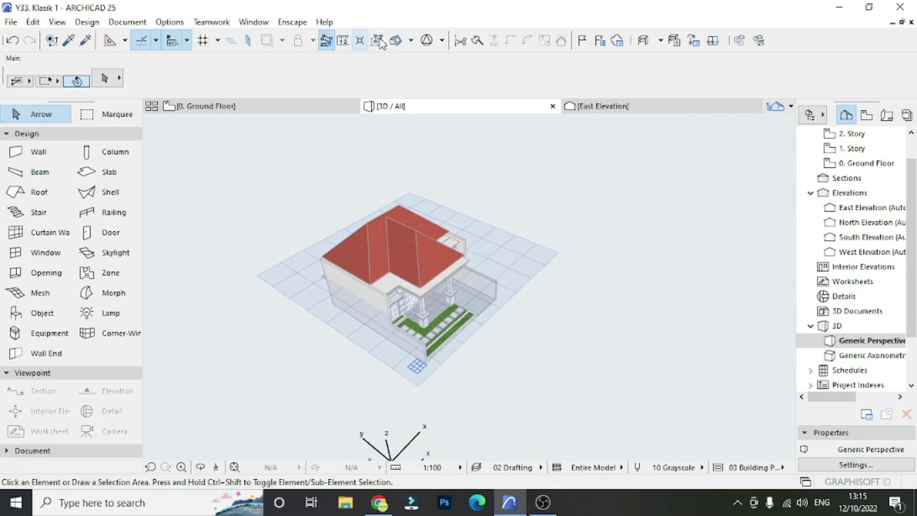
click(400, 43)
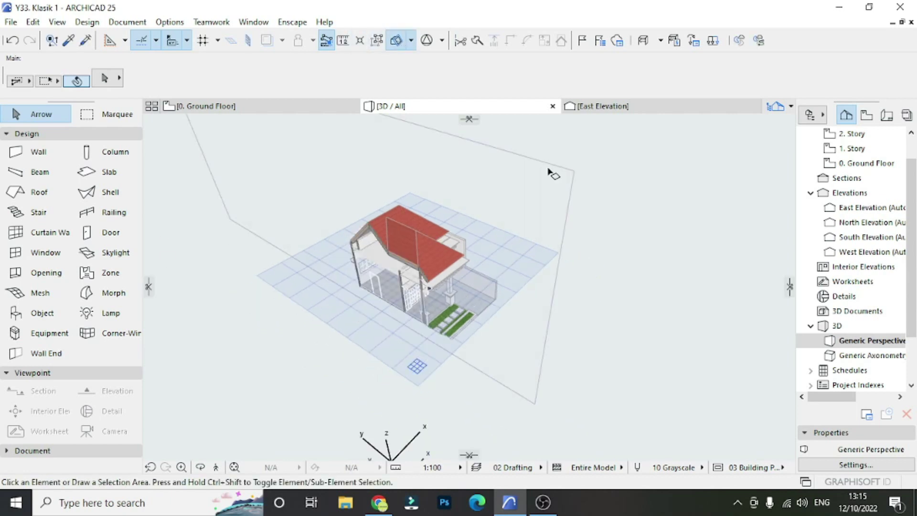
click(549, 171)
click(550, 170)
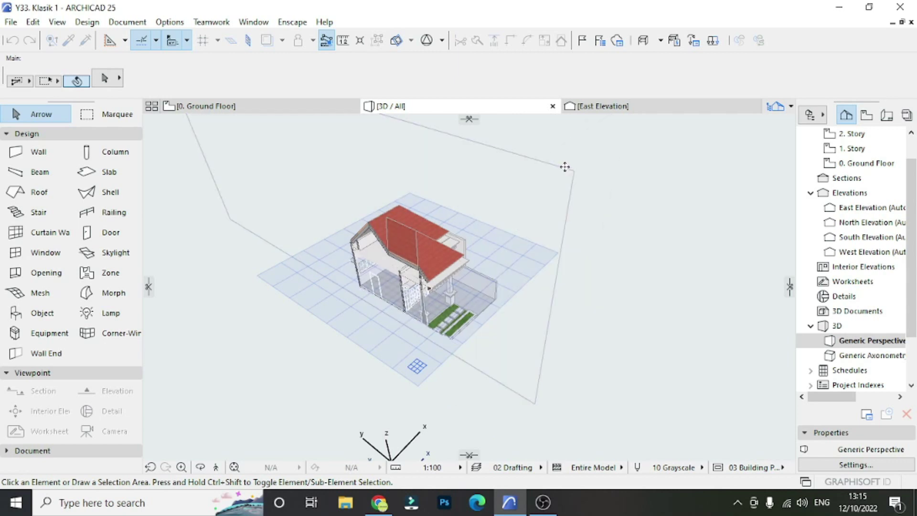
click(565, 169)
key(Escape)
Step: Delete all cutting planes and finalize a custom cutting plane through the house
click(410, 40)
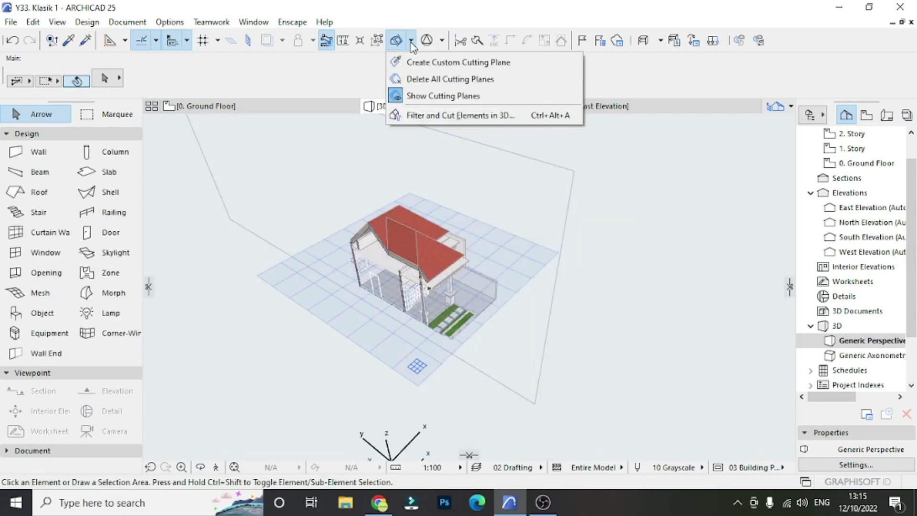
click(427, 79)
click(411, 40)
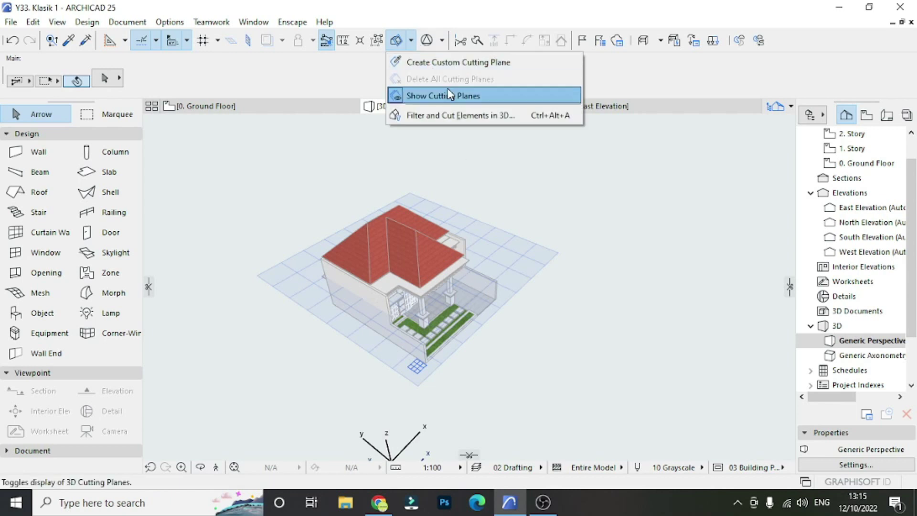
click(447, 63)
click(477, 301)
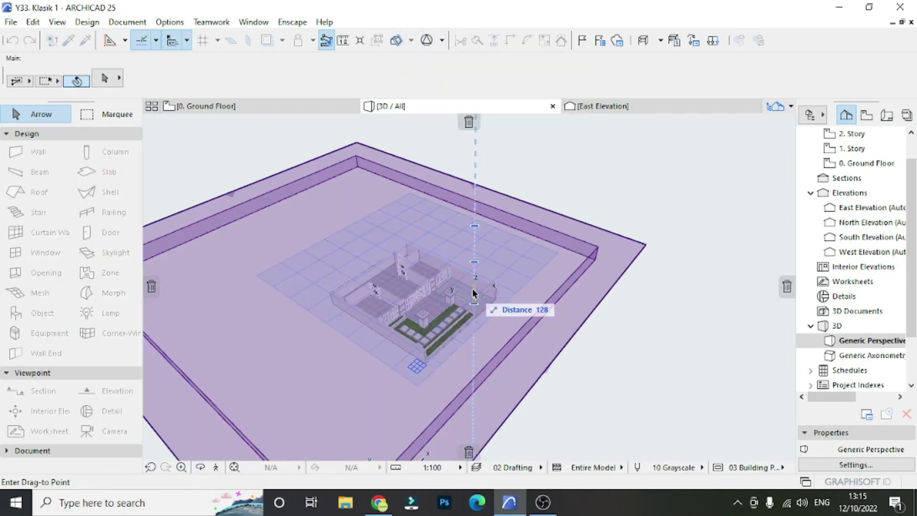
click(473, 285)
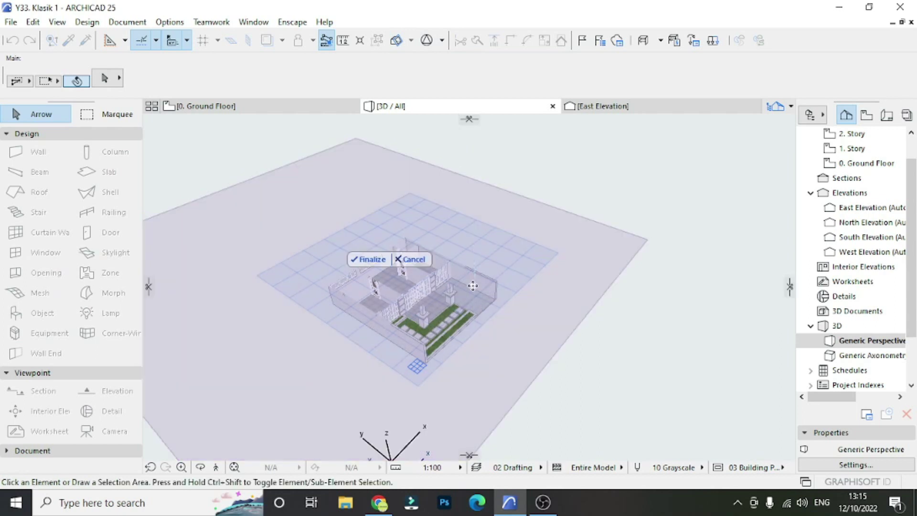
click(368, 259)
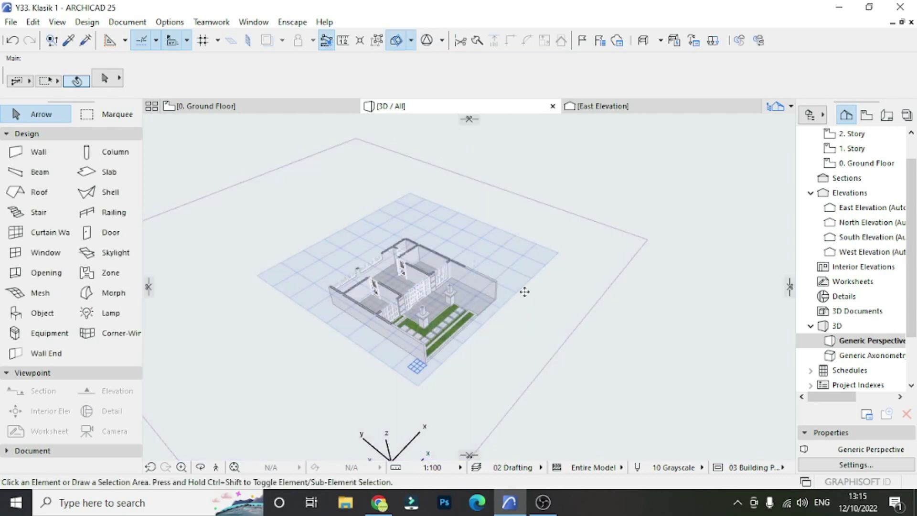
scroll(496, 314, up, 3)
scroll(496, 313, up, 3)
scroll(363, 266, up, 3)
scroll(364, 266, down, 3)
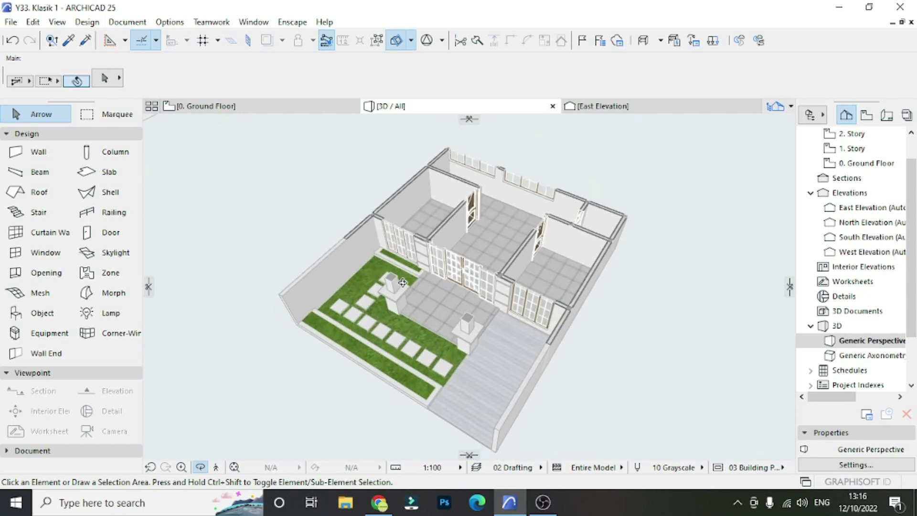
scroll(452, 294, down, 3)
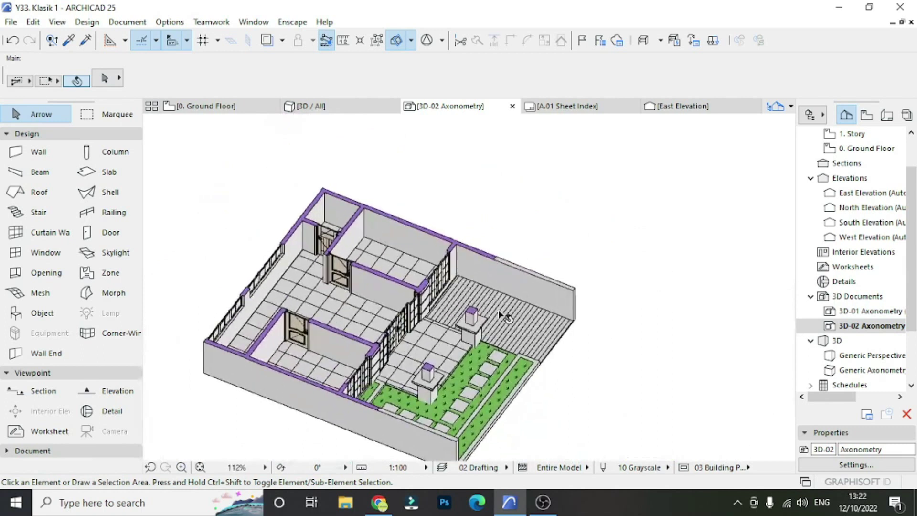
Step: Set the 3D-02 Axonometry uncut fill to Color Fill No Shading
right_click(862, 326)
click(745, 315)
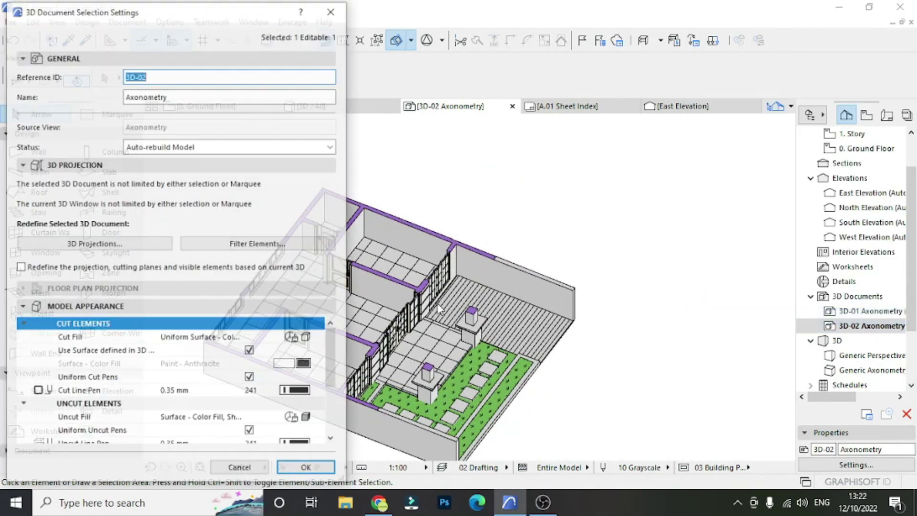
drag(337, 365, 339, 362)
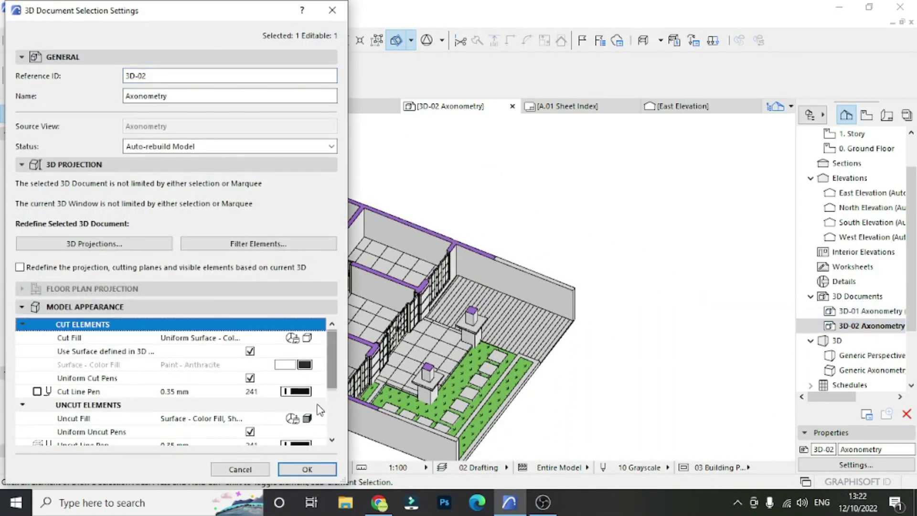
click(307, 418)
click(356, 426)
click(319, 419)
click(320, 471)
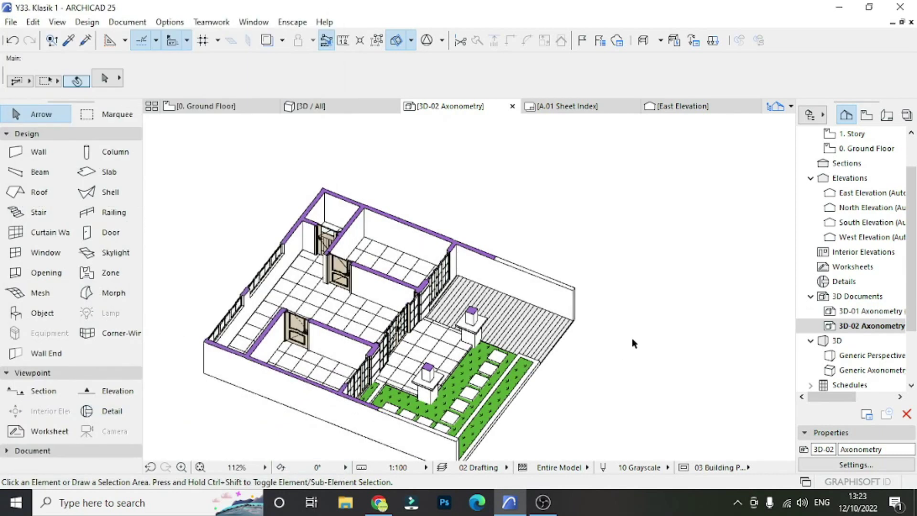
Step: Give the 3D-01 Axonometry document a new uncut line pen
double_click(871, 311)
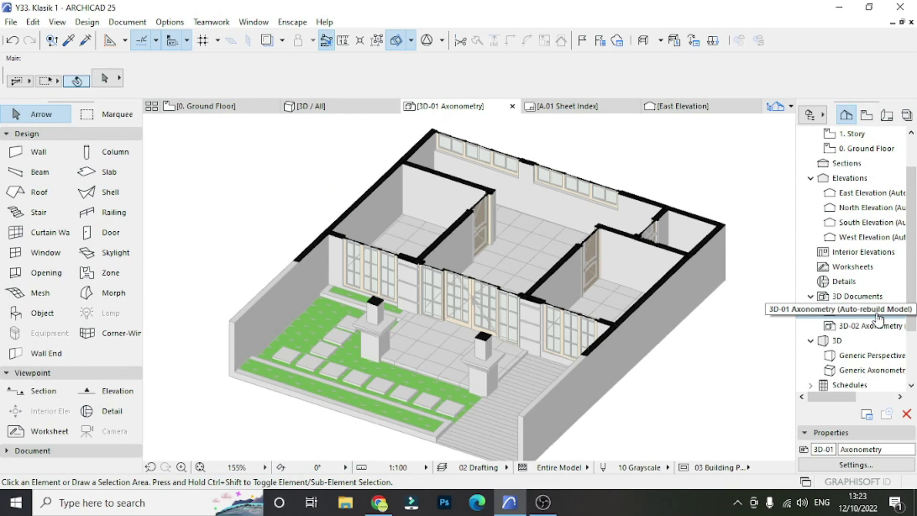
right_click(877, 316)
click(877, 315)
right_click(875, 314)
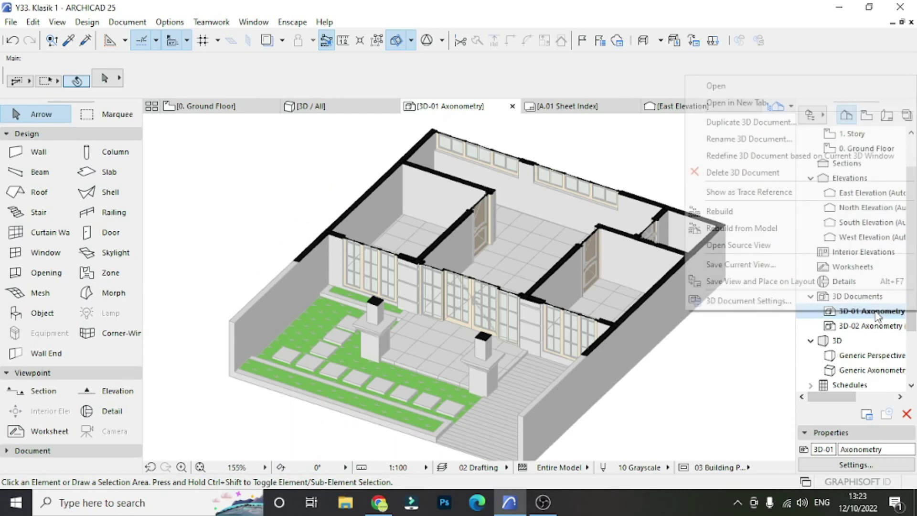
click(806, 306)
scroll(335, 403, down, 1)
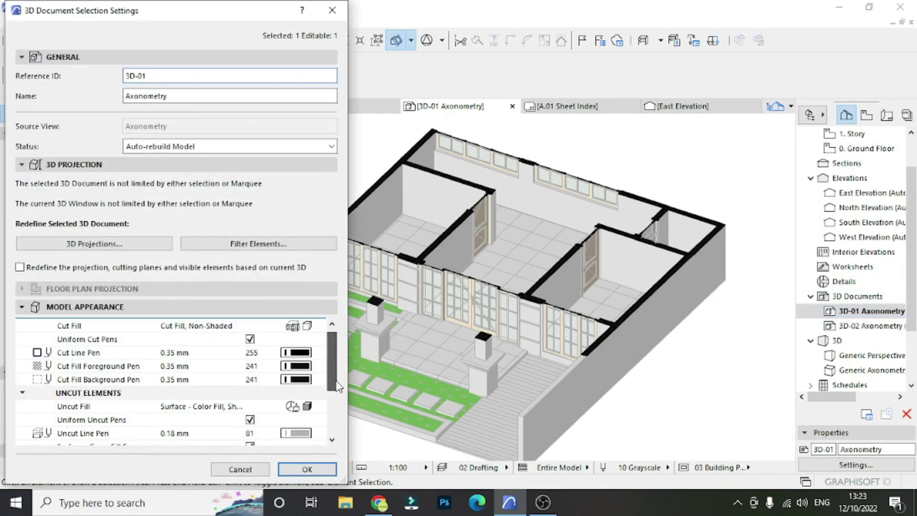
scroll(335, 402, down, 3)
click(310, 379)
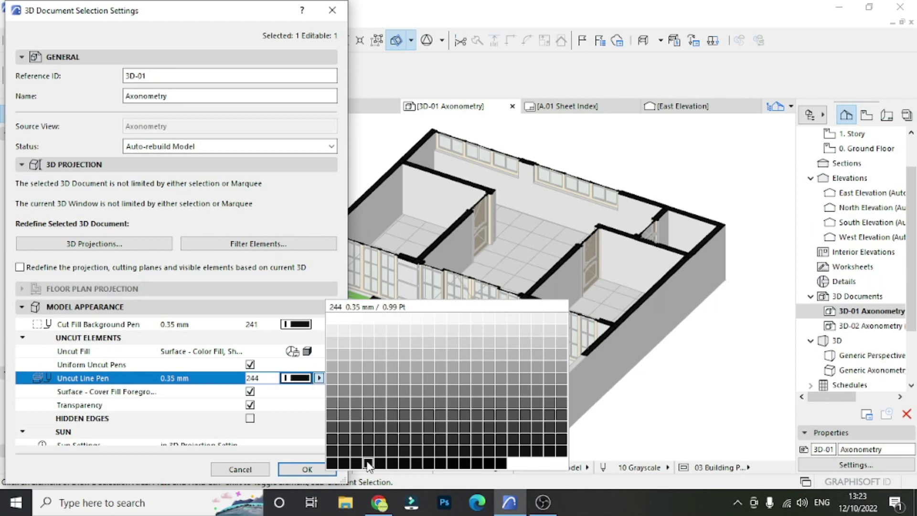
click(338, 462)
click(307, 469)
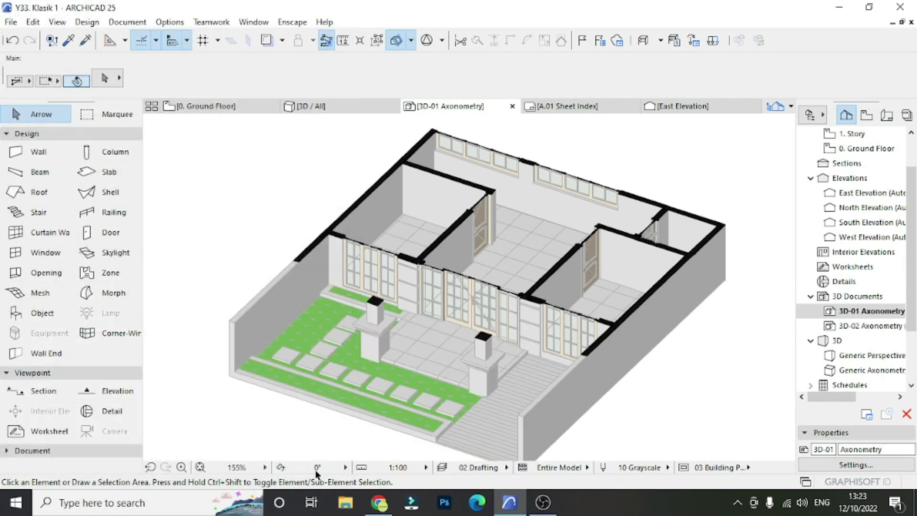
Step: Set the 3D-01 Axonometry uncut fill to an unshaded colour fill
right_click(855, 311)
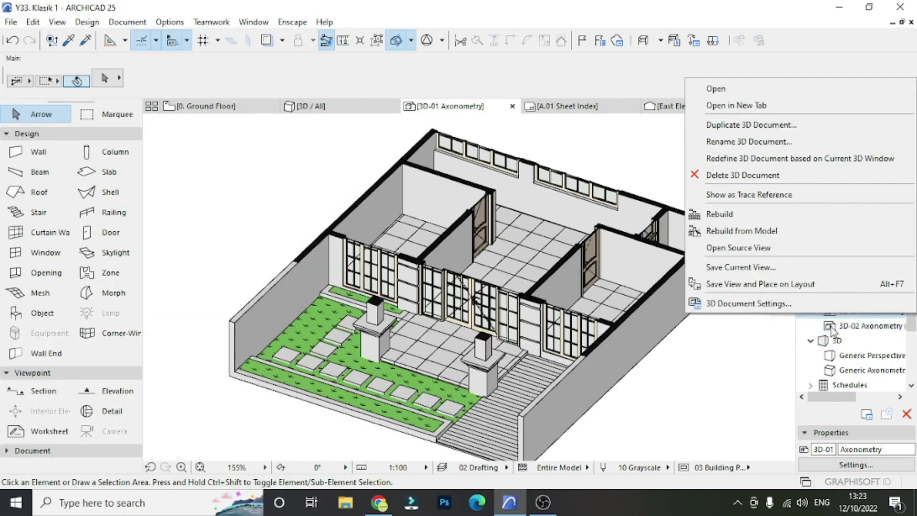
click(731, 303)
scroll(343, 376, down, 1)
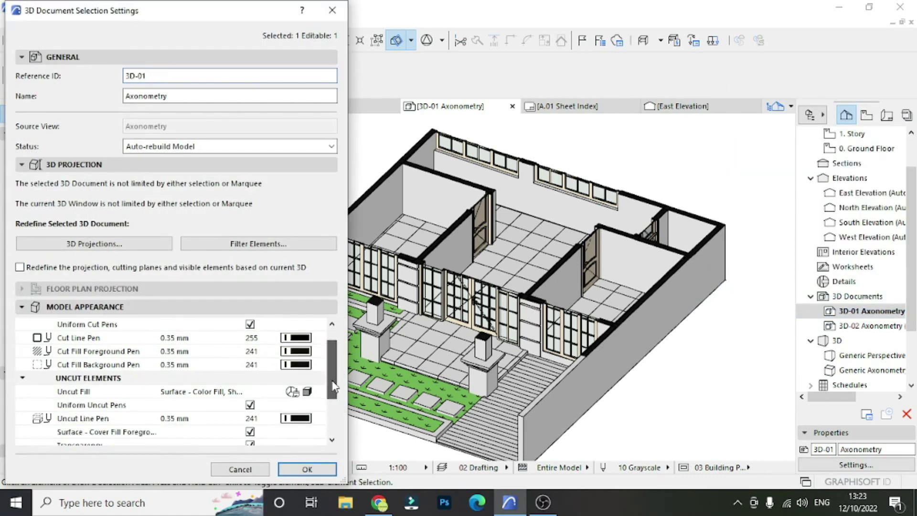
click(319, 391)
click(368, 401)
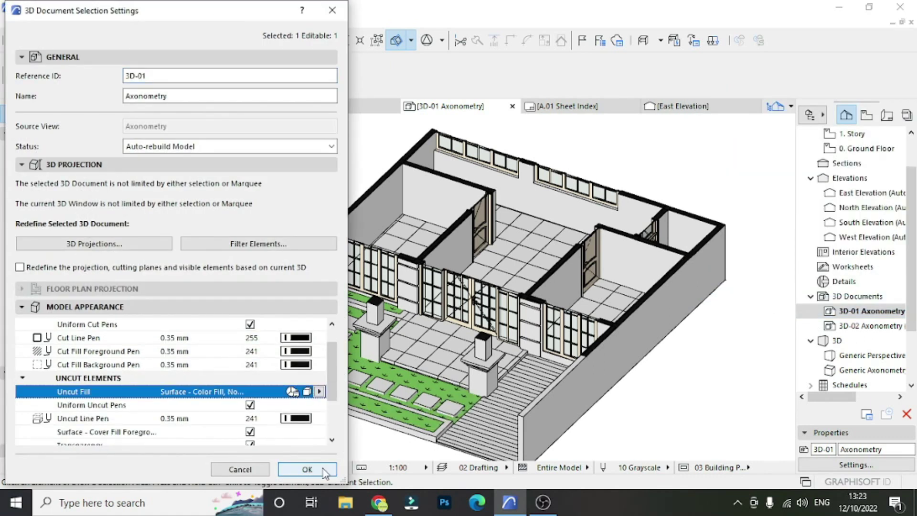
click(323, 470)
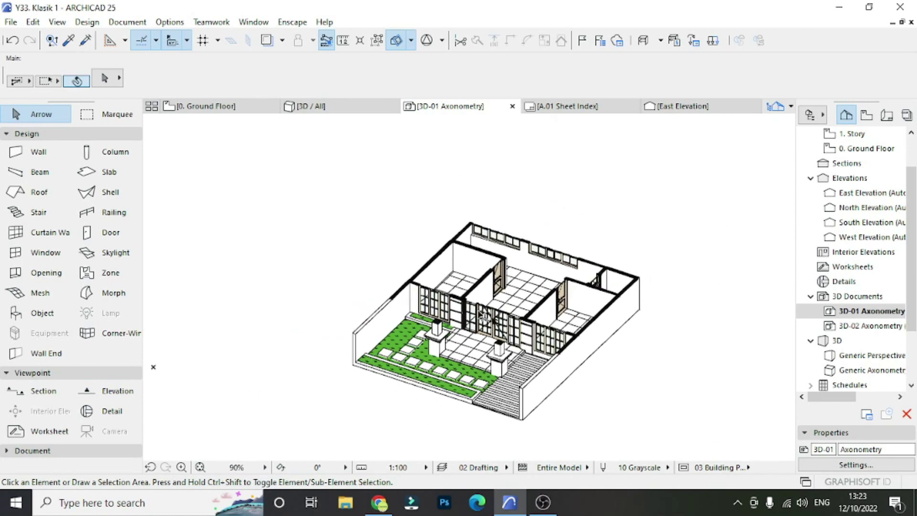
Step: Compare the 3D-01 and 3D-02 Axonometry documents, then return to the live 3D window
double_click(841, 326)
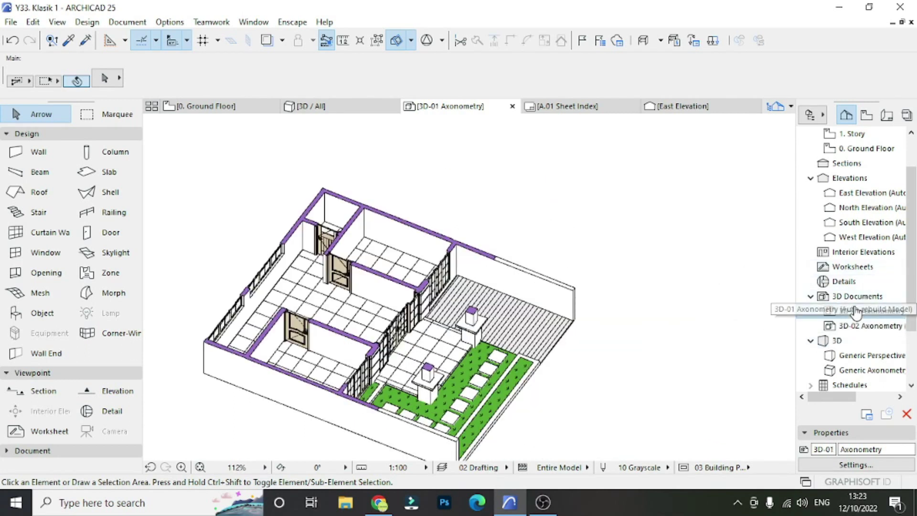
double_click(855, 311)
double_click(842, 327)
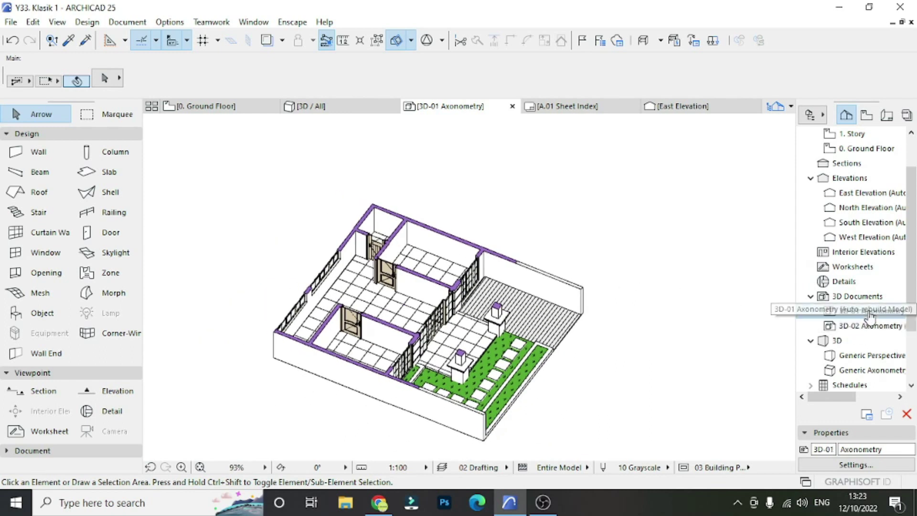
double_click(860, 311)
click(311, 106)
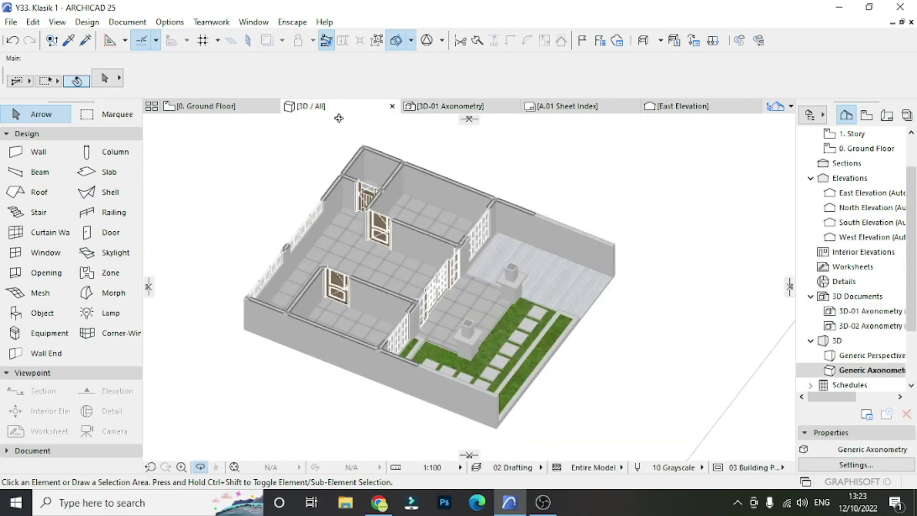
Step: Orbit the 3D house and turn off 3D Cutaway to restore the roof
scroll(394, 172, down, 3)
mouse_move(394, 172)
shift+middle_down()
mouse_move(489, 212)
mouse_move(483, 258)
shift+middle_up()
scroll(489, 212, up, 3)
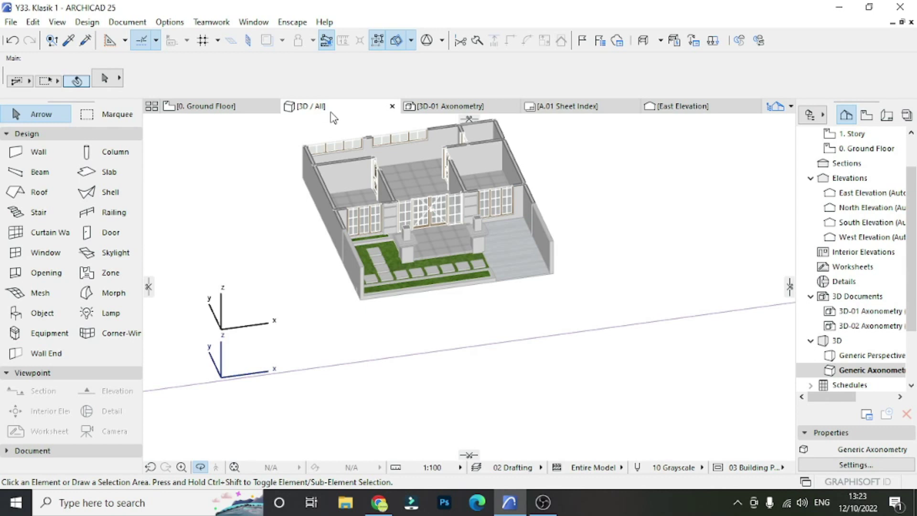
click(397, 40)
mouse_move(397, 215)
shift+middle_down()
mouse_move(388, 242)
mouse_move(306, 215)
shift+middle_up()
scroll(389, 242, up, 3)
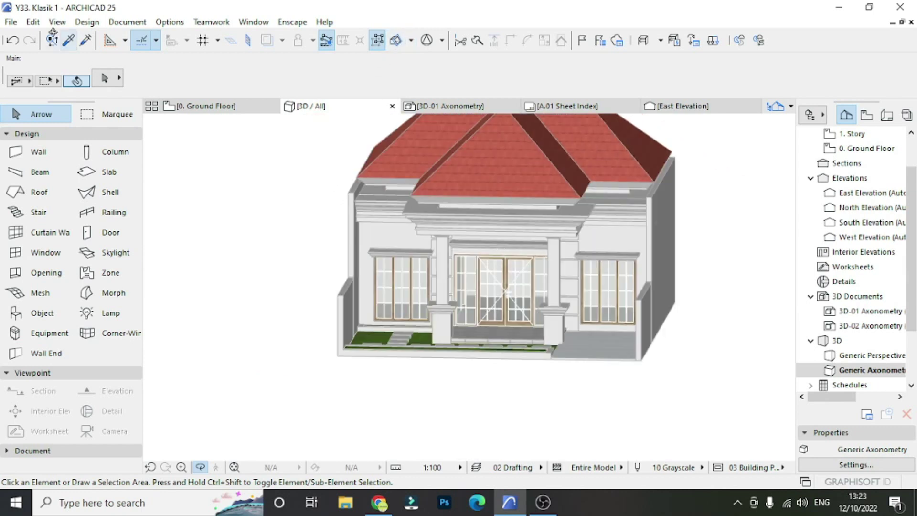
click(34, 22)
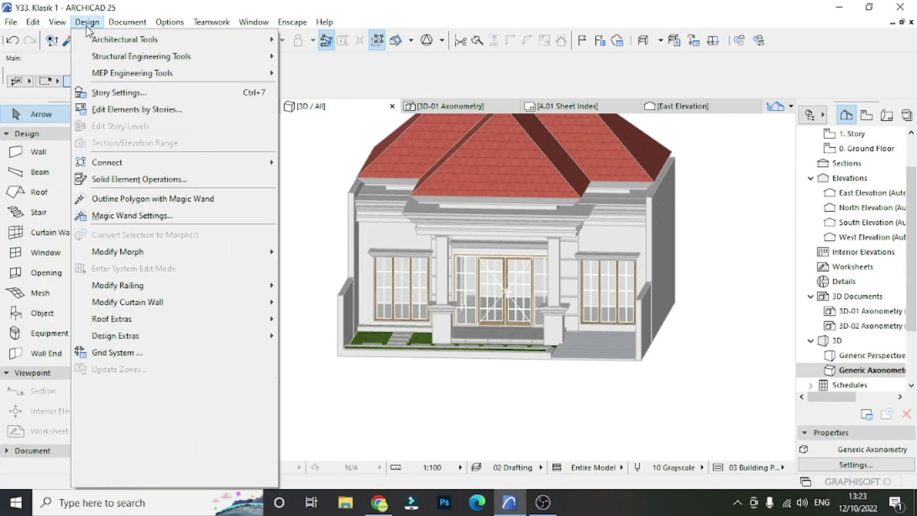
Step: View the house in Generic Perspective, zooming in, then go to the 0. Ground Floor plan
double_click(860, 356)
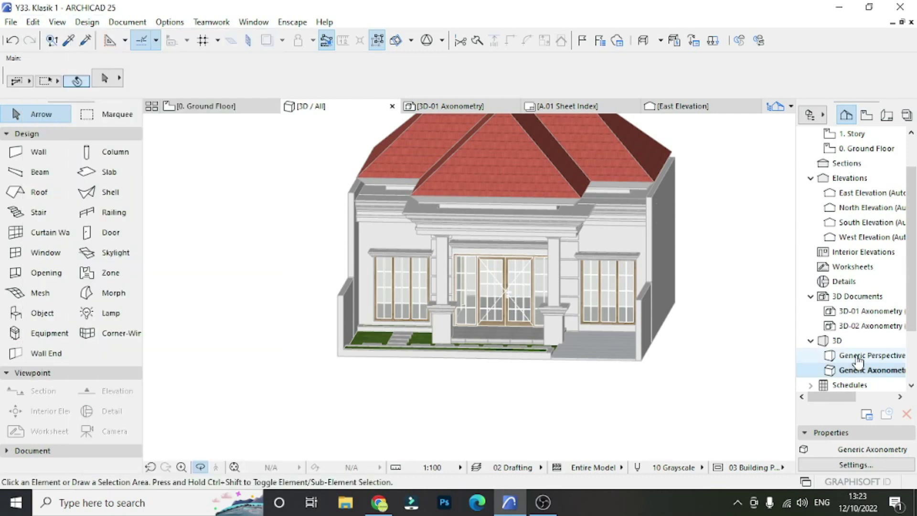
scroll(395, 352, up, 2)
scroll(394, 351, up, 3)
scroll(395, 352, down, 2)
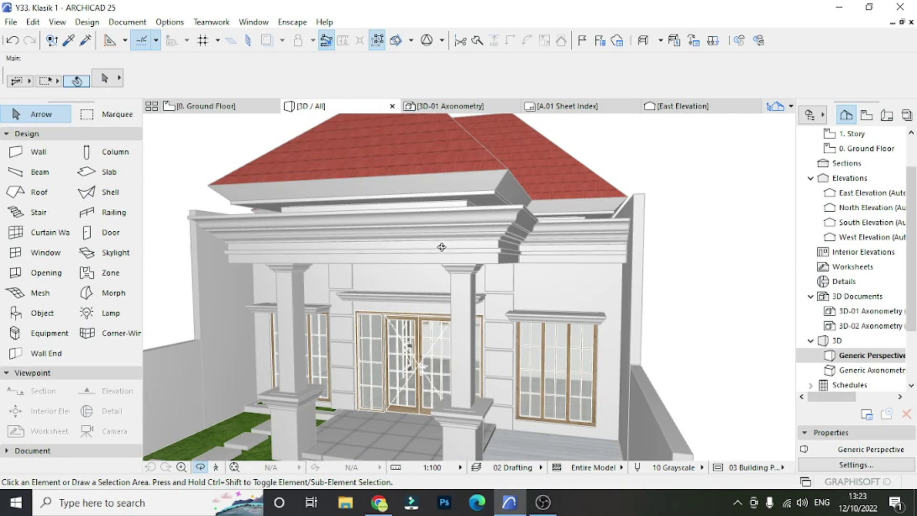
scroll(395, 352, down, 2)
scroll(395, 352, down, 2)
scroll(528, 319, down, 1)
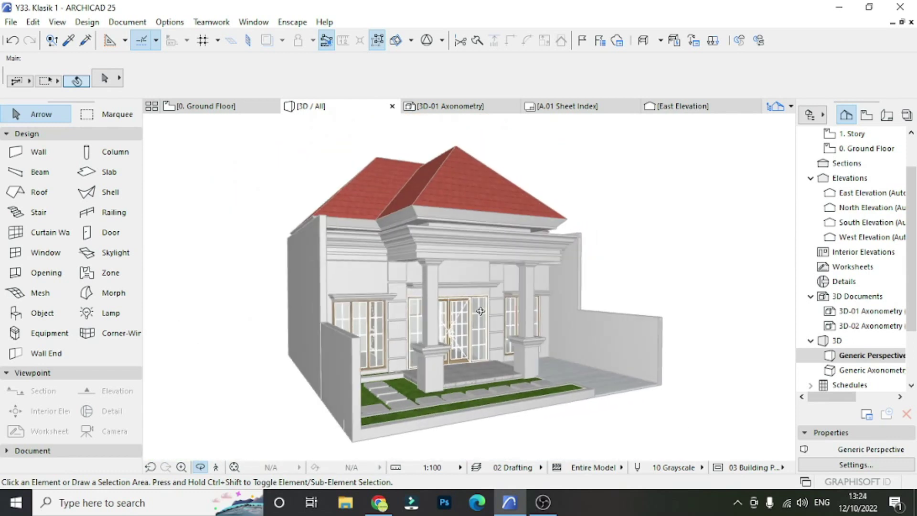
scroll(480, 311, up, 2)
click(251, 109)
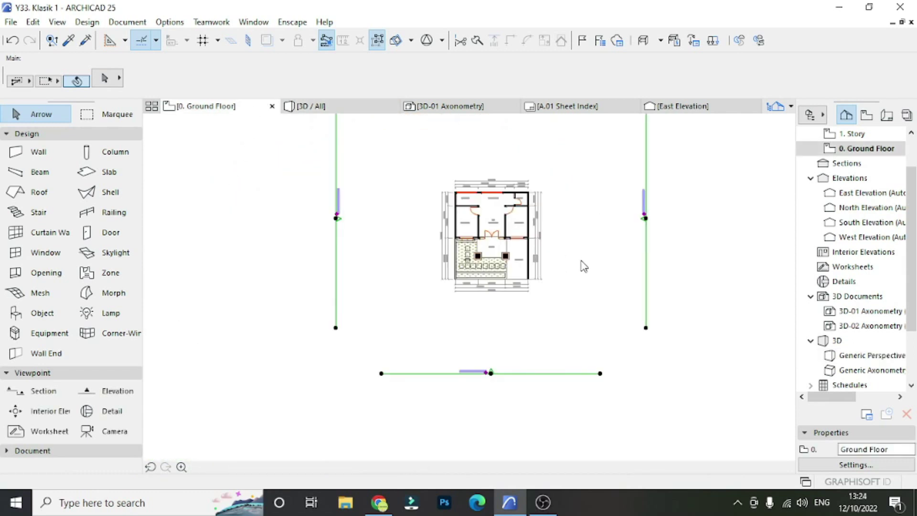
Step: Clear the selection and show the Layout Book in the Navigator
drag(583, 247, 645, 208)
click(645, 208)
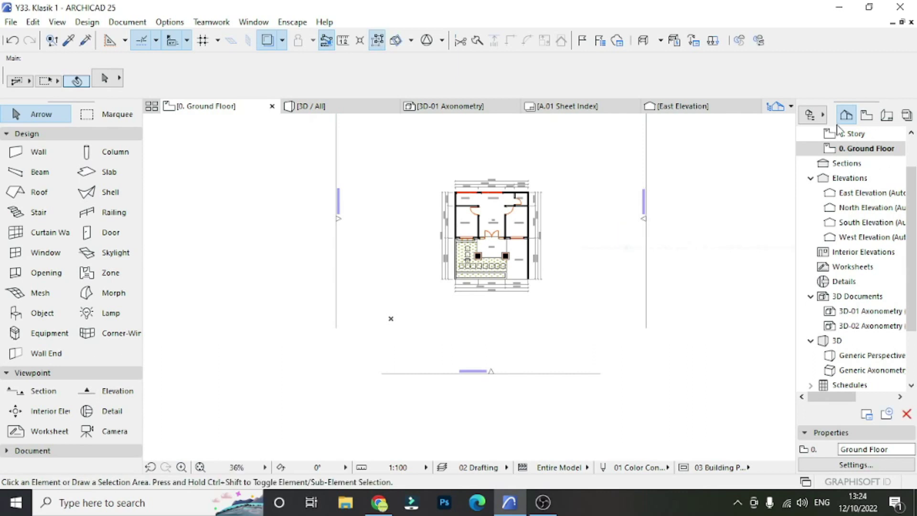
click(888, 115)
click(907, 115)
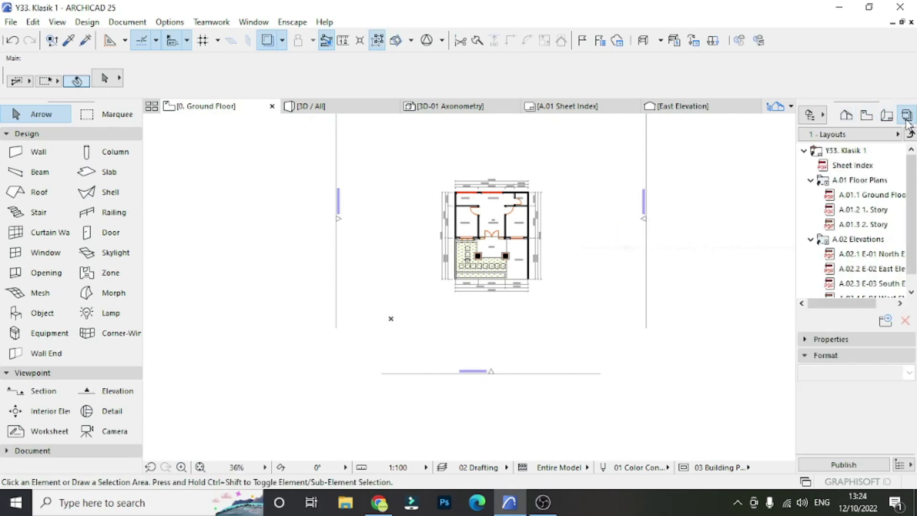
click(886, 117)
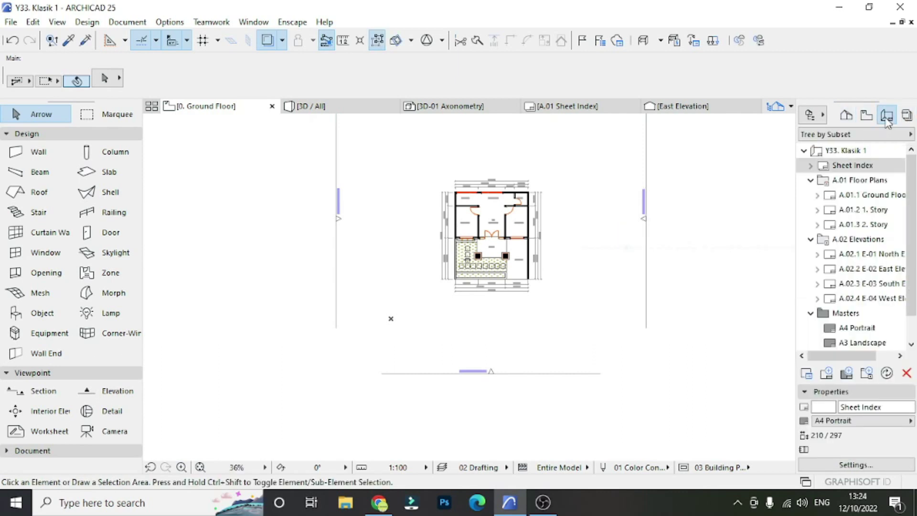
click(868, 116)
click(888, 116)
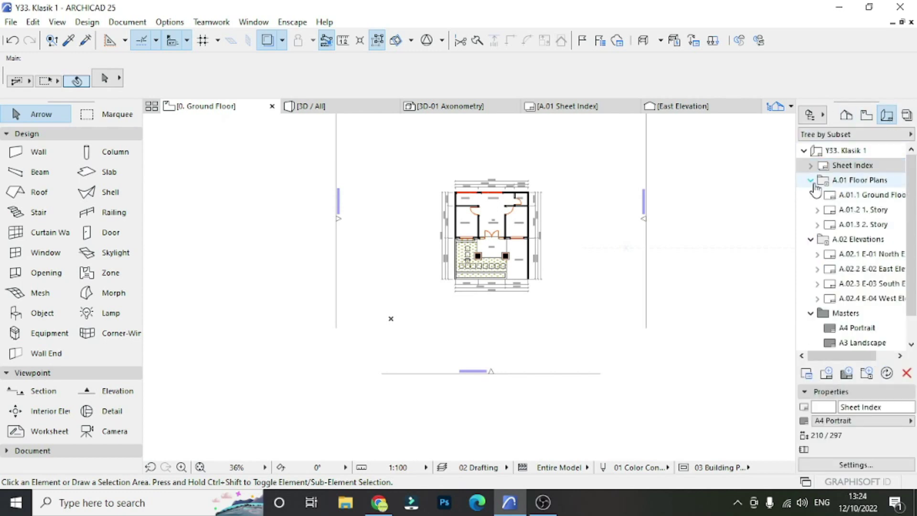
Step: Delete the A.01 Floor Plans and Elevations subsets from the Layout Book
click(829, 184)
key(Delete)
key(Return)
click(836, 184)
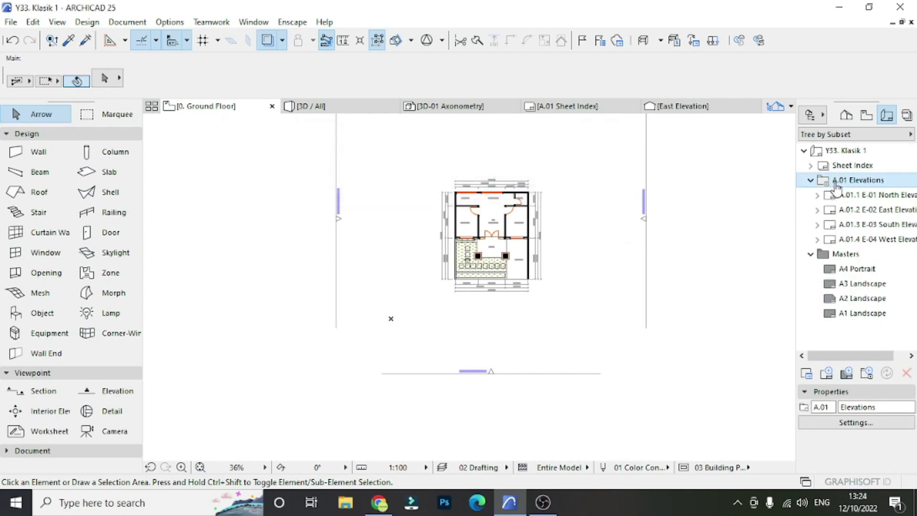
key(Delete)
key(Return)
click(812, 167)
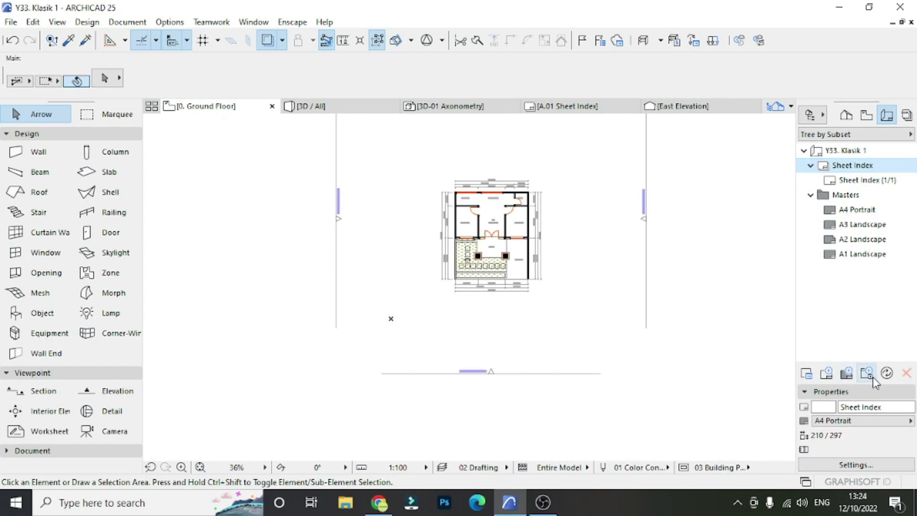
Step: Create a new layout using the A3 Landscape master layout
click(828, 377)
click(485, 247)
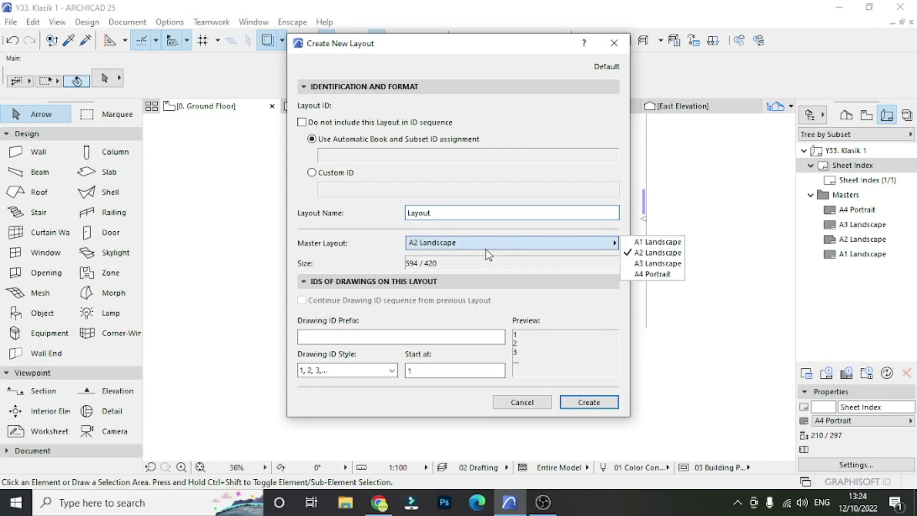
click(652, 264)
click(589, 402)
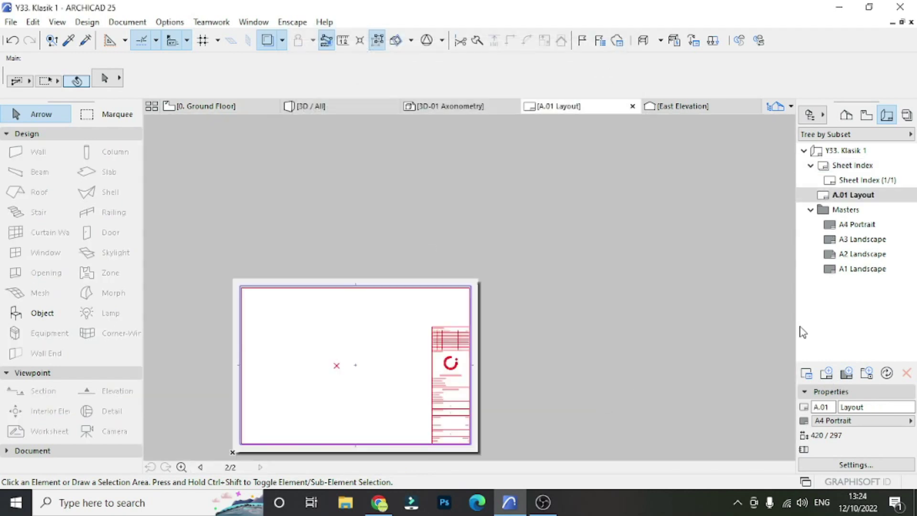
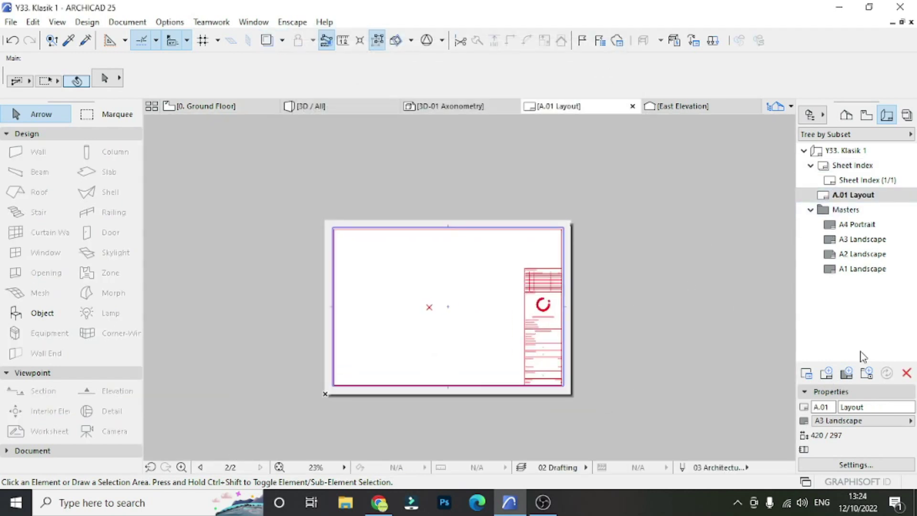
Step: Delete the Sheet Index subset from the Layout Book, leaving only A.01 Layout
click(862, 182)
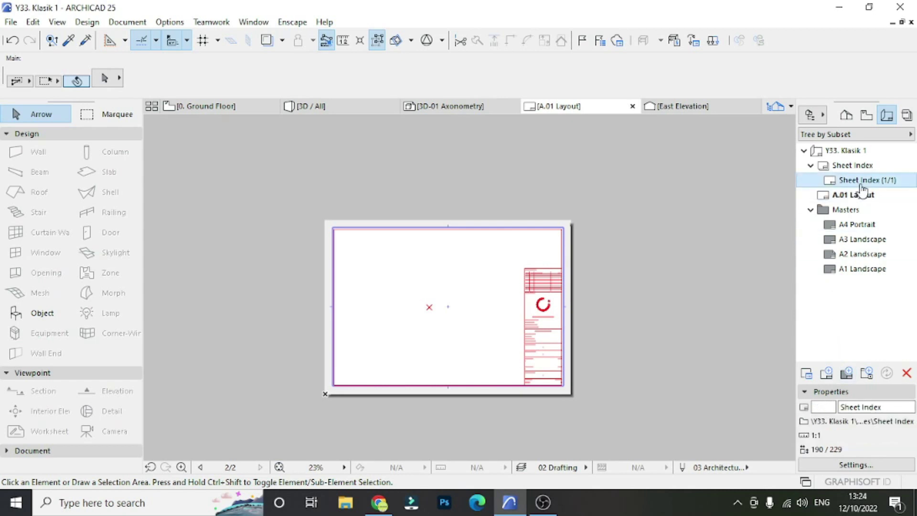
click(855, 168)
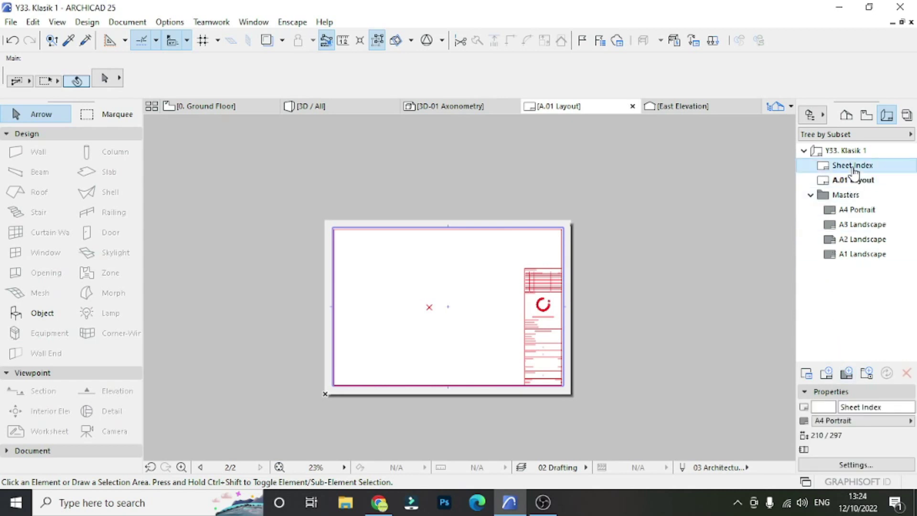
key(Delete)
click(594, 183)
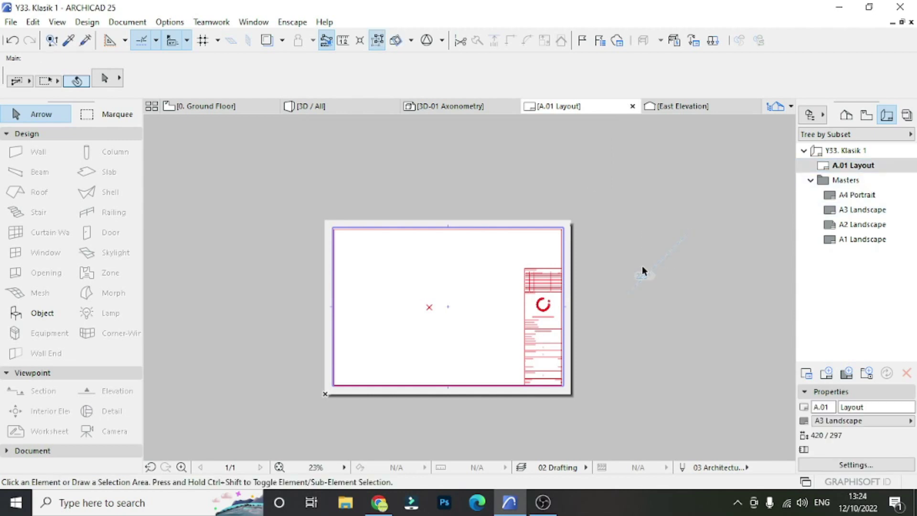
click(362, 108)
Step: Check the home story of the slab covering the ground-floor rooms
click(264, 112)
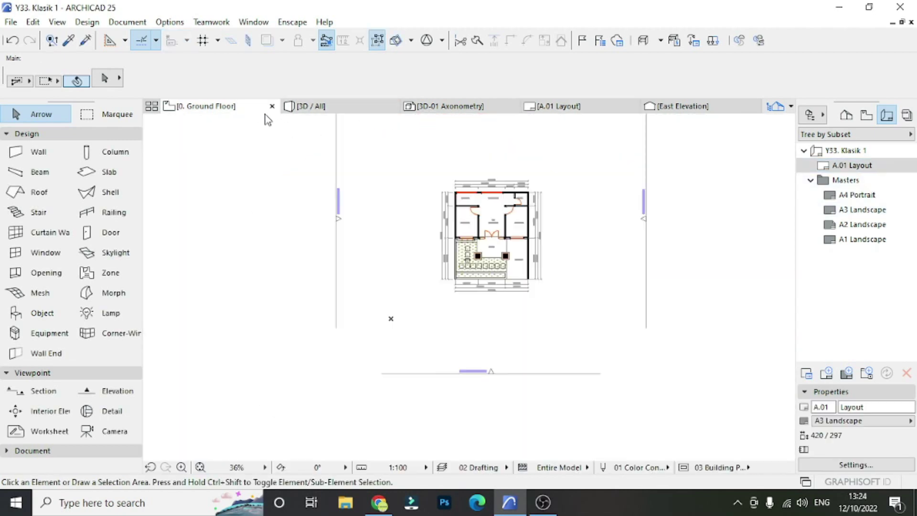
click(846, 116)
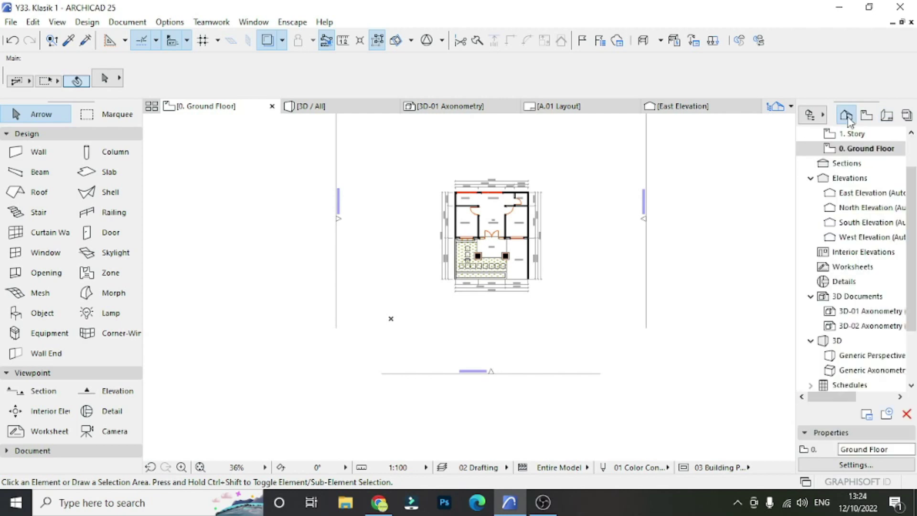
right_click(866, 149)
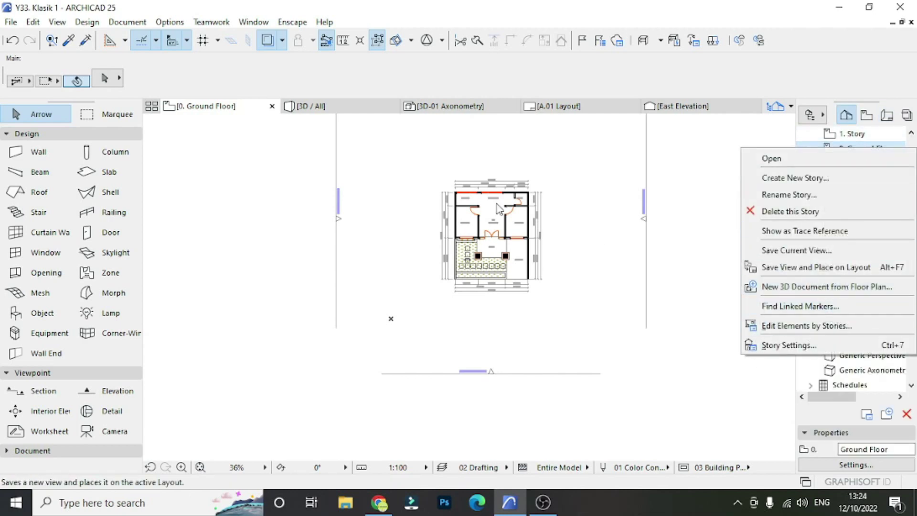
click(614, 263)
scroll(549, 244, up, 2)
scroll(547, 254, up, 2)
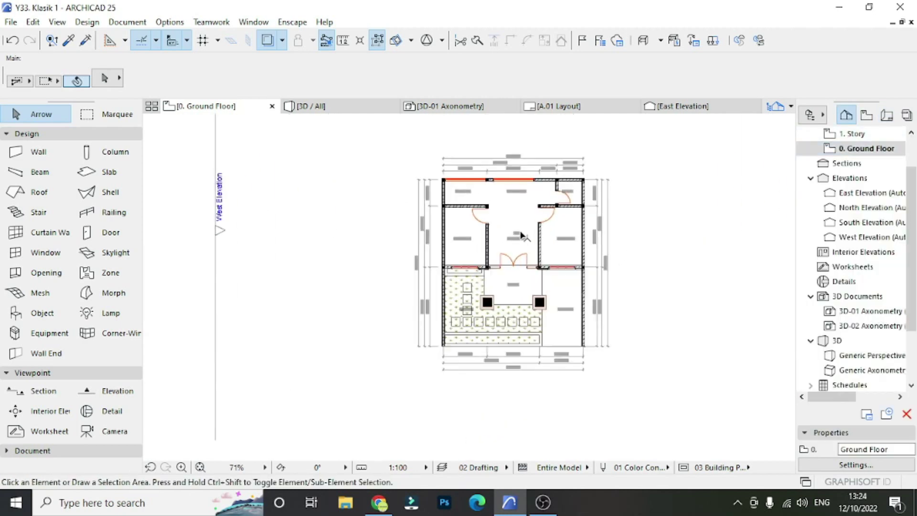
scroll(544, 267, up, 2)
click(537, 284)
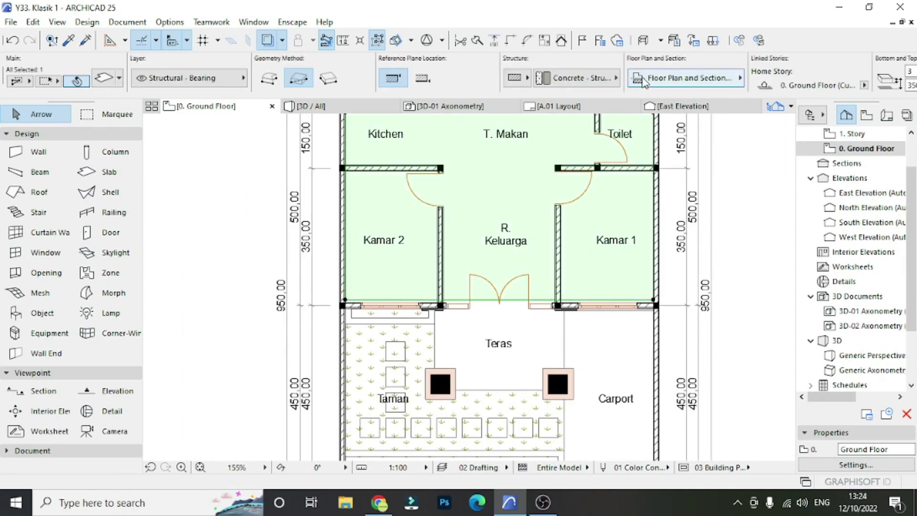
click(864, 85)
click(832, 101)
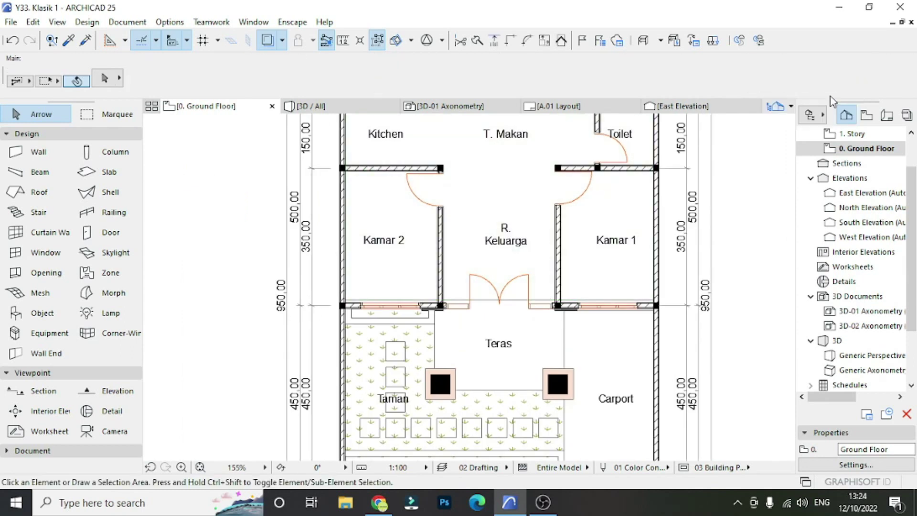
Step: In 3D, move the slab floating above the roof down to a lower position
click(306, 106)
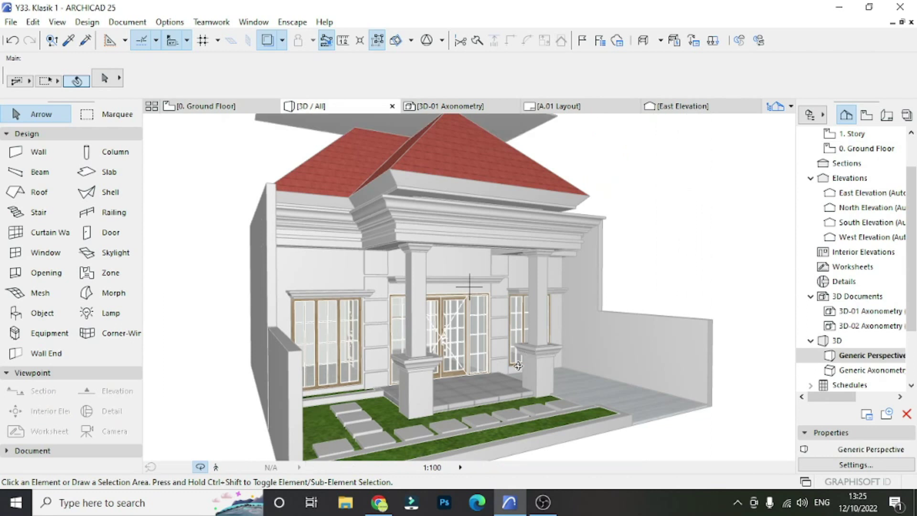
click(538, 198)
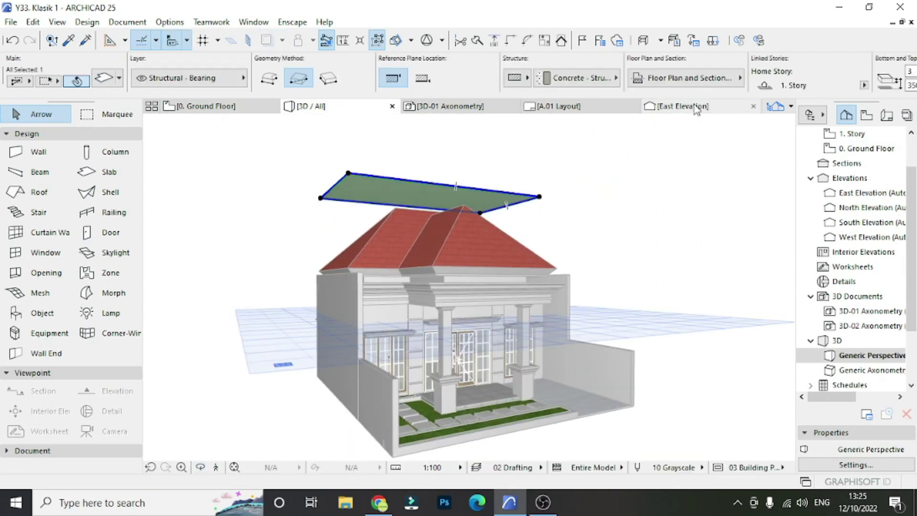
key(ctrl+d)
click(540, 197)
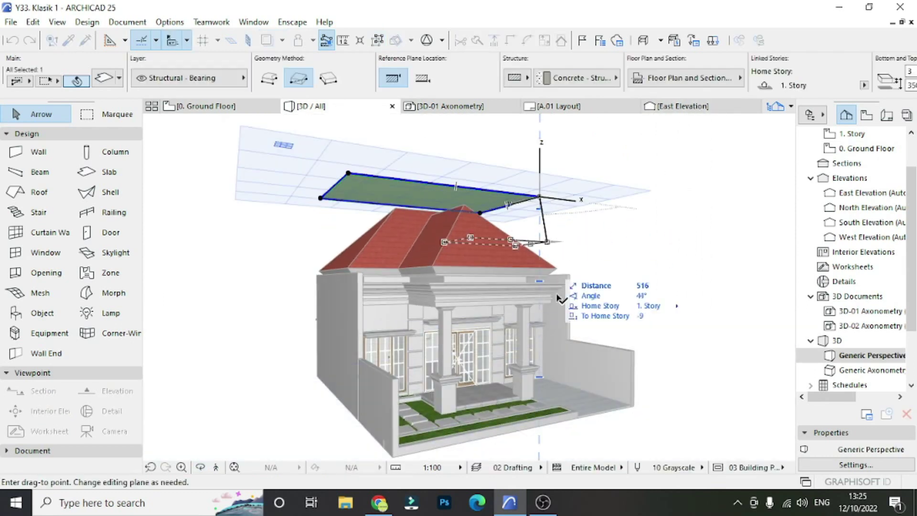
scroll(534, 315, up, 3)
scroll(534, 314, up, 5)
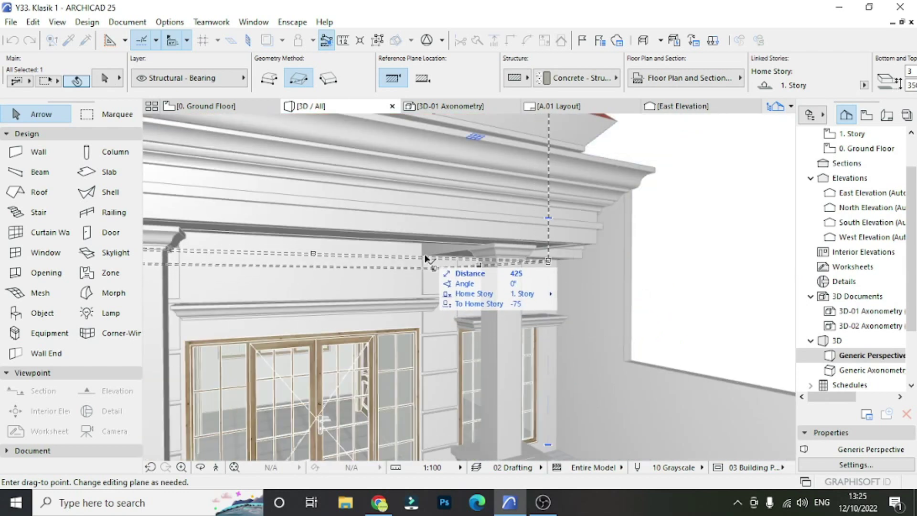
click(419, 259)
scroll(601, 286, down, 8)
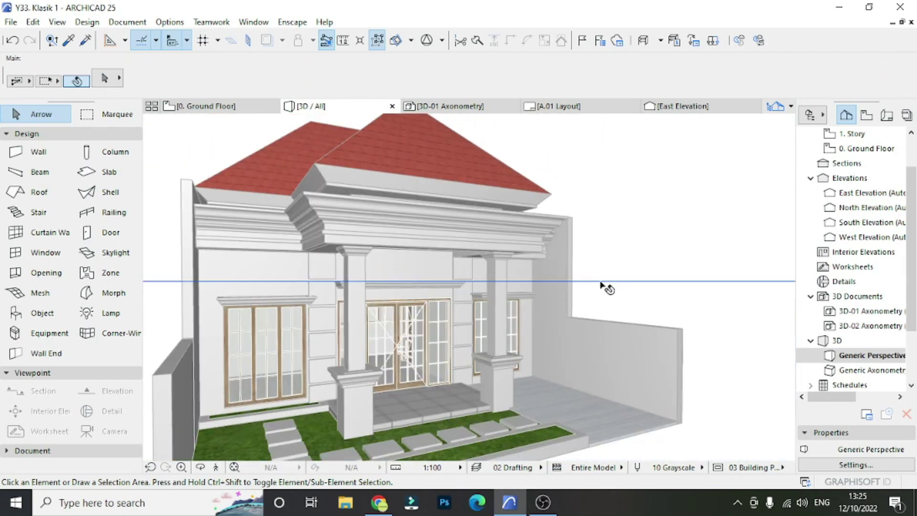
Step: Save the 0. Ground Floor view and place it on the layout
click(246, 108)
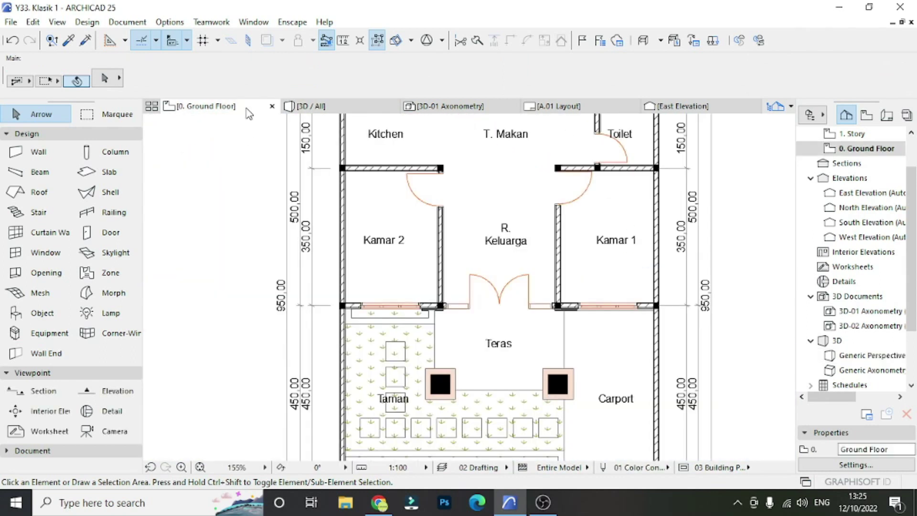
scroll(637, 248, down, 5)
right_click(862, 149)
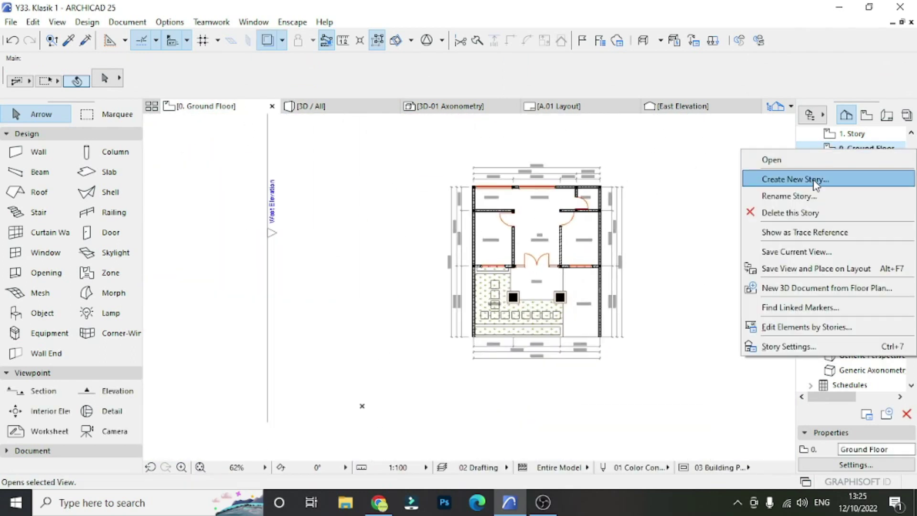
click(870, 270)
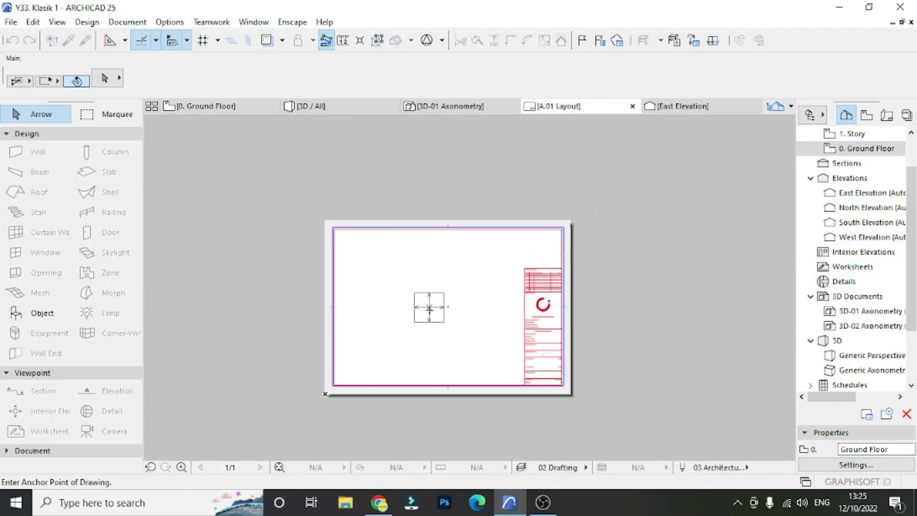
Step: Place the ground-floor drawing on A.01 and trim all four frame edges toward the plan
click(429, 309)
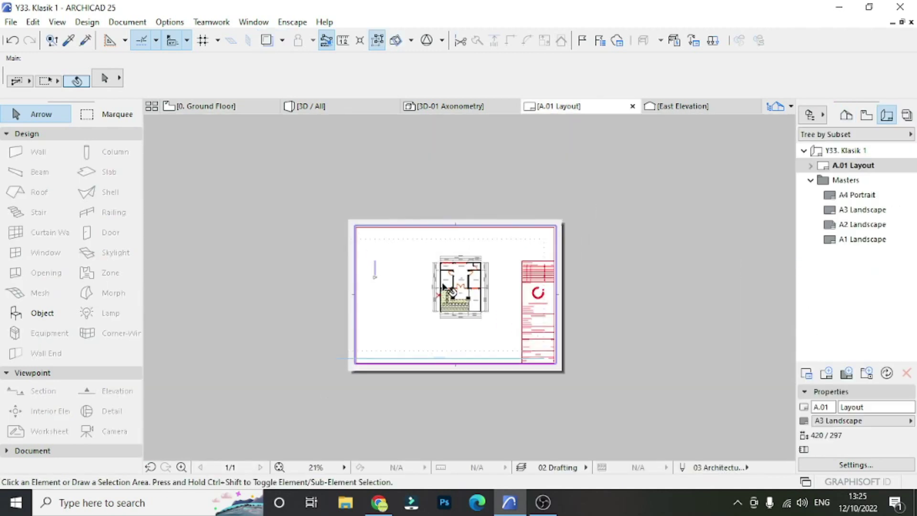
scroll(444, 288, up, 1)
click(468, 299)
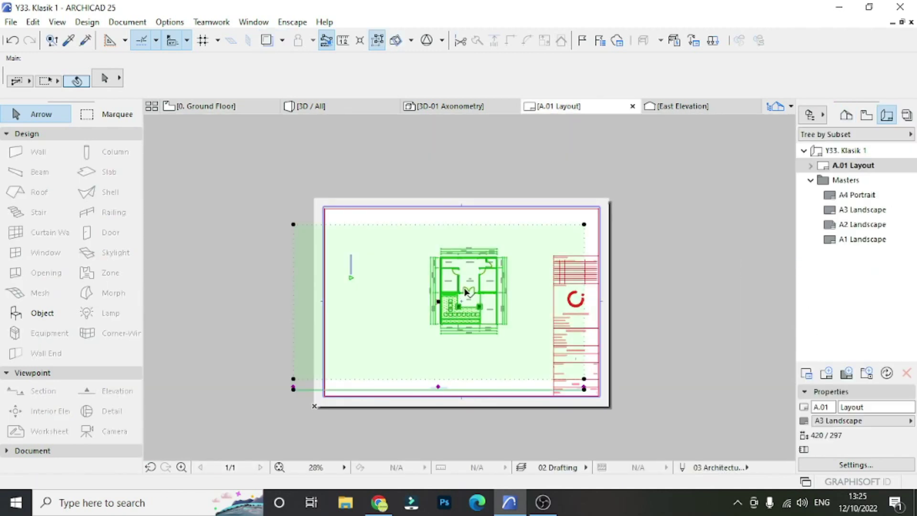
click(293, 313)
click(418, 313)
click(584, 313)
click(517, 334)
click(497, 379)
click(471, 341)
click(489, 225)
click(496, 242)
Step: Move the drawing left and down on the sheet and set its scale to 1:50
click(492, 304)
click(464, 316)
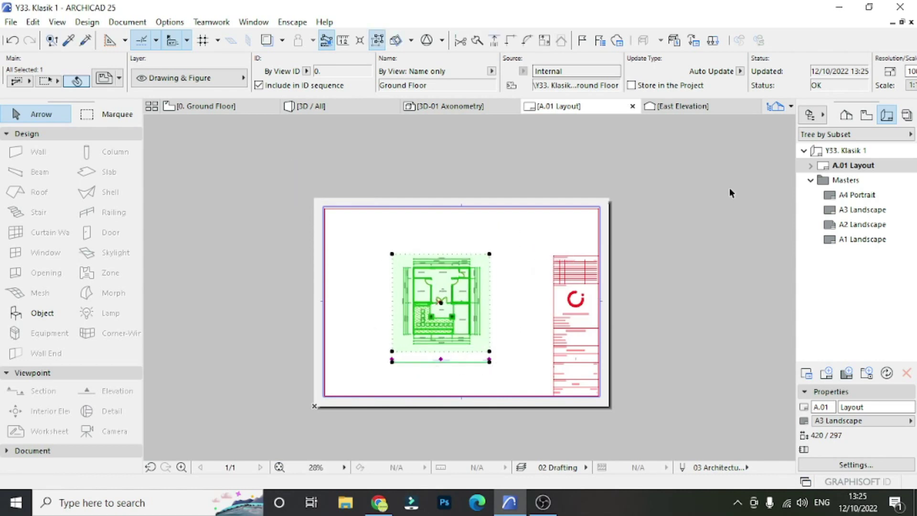
click(910, 85)
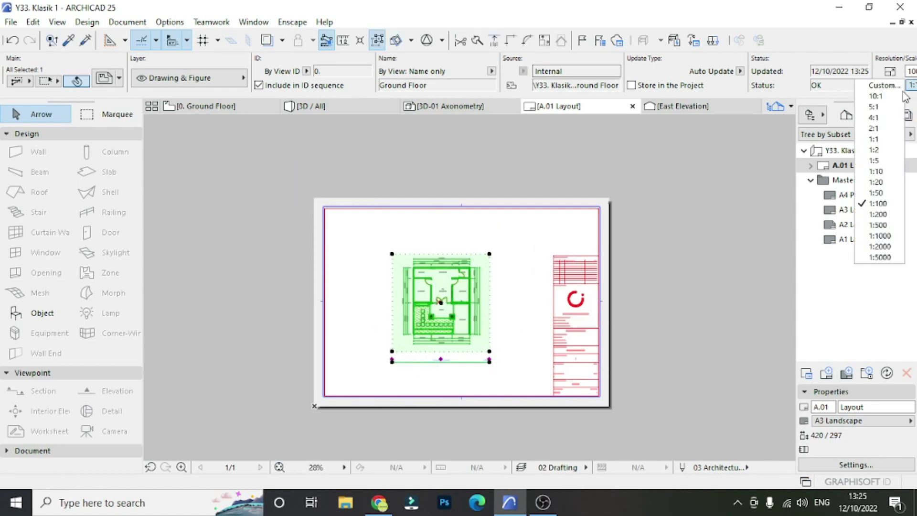
click(878, 193)
scroll(473, 385, up, 3)
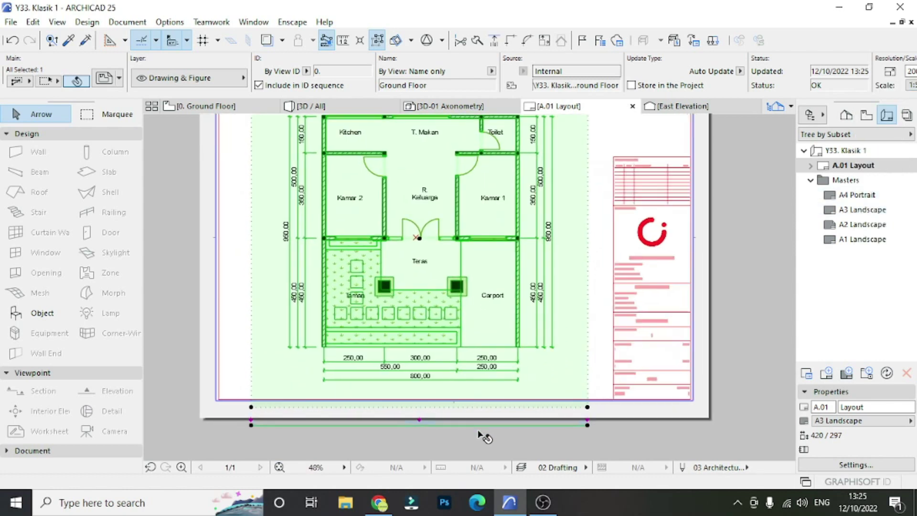
click(498, 411)
scroll(492, 358, down, 1)
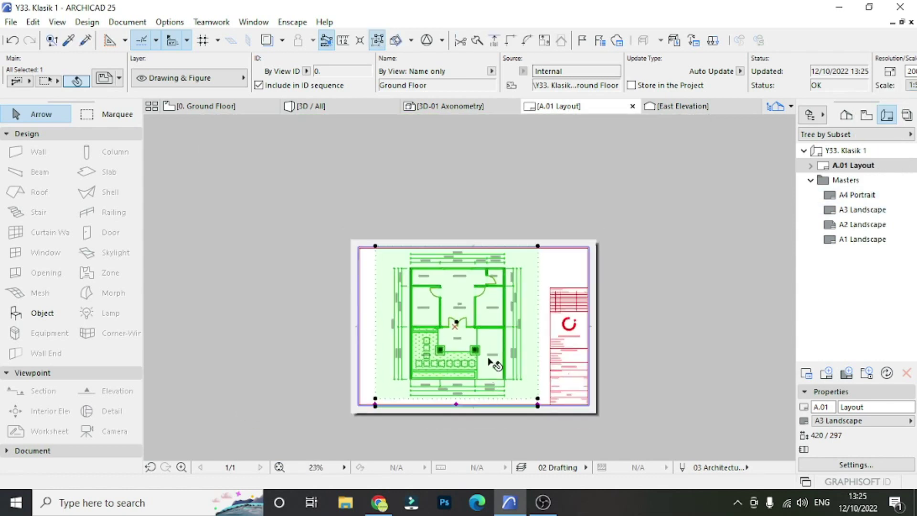
click(530, 169)
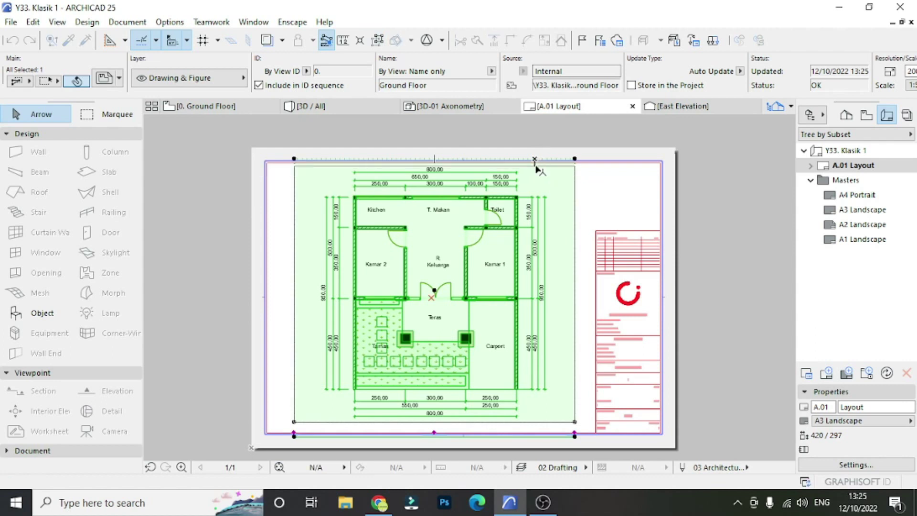
scroll(431, 161, up, 1)
scroll(432, 162, up, 3)
scroll(430, 239, down, 4)
scroll(528, 340, down, 2)
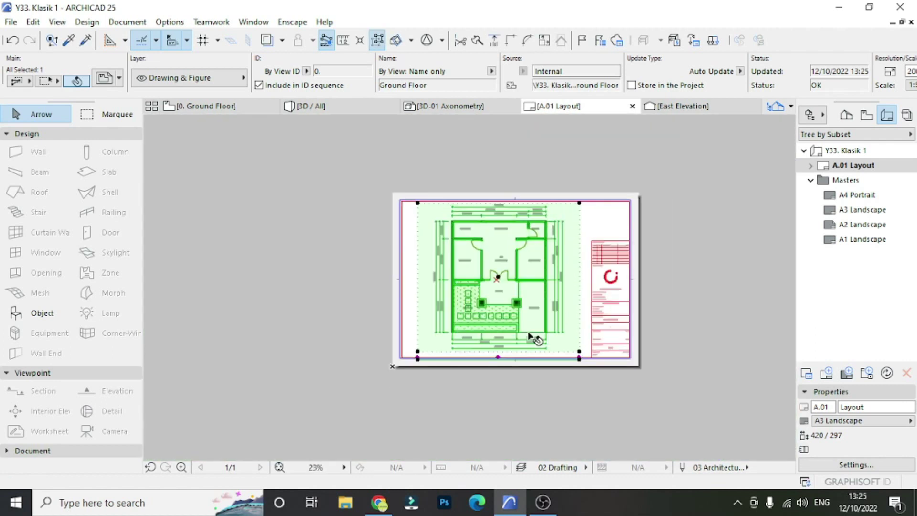
scroll(617, 314, up, 2)
Step: Trim the drawing frame's right and left edges closer to the plan
click(617, 313)
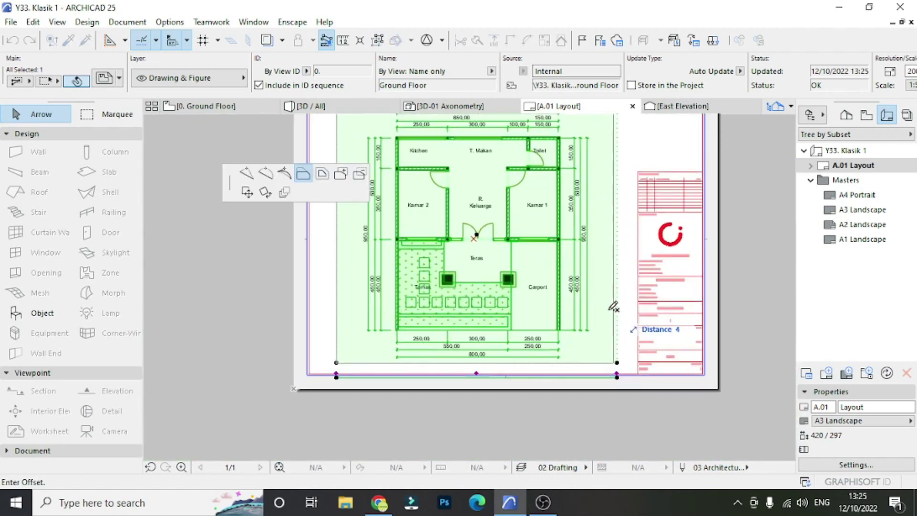
click(336, 314)
click(358, 314)
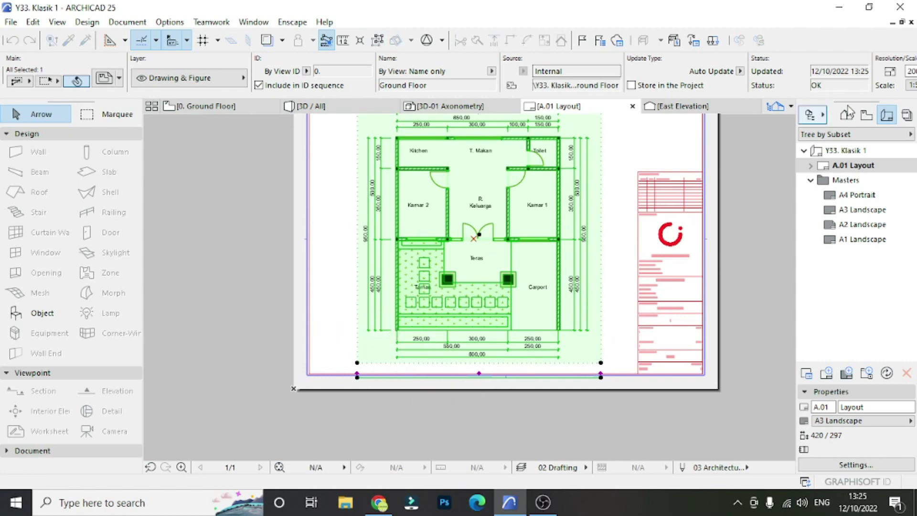
click(911, 85)
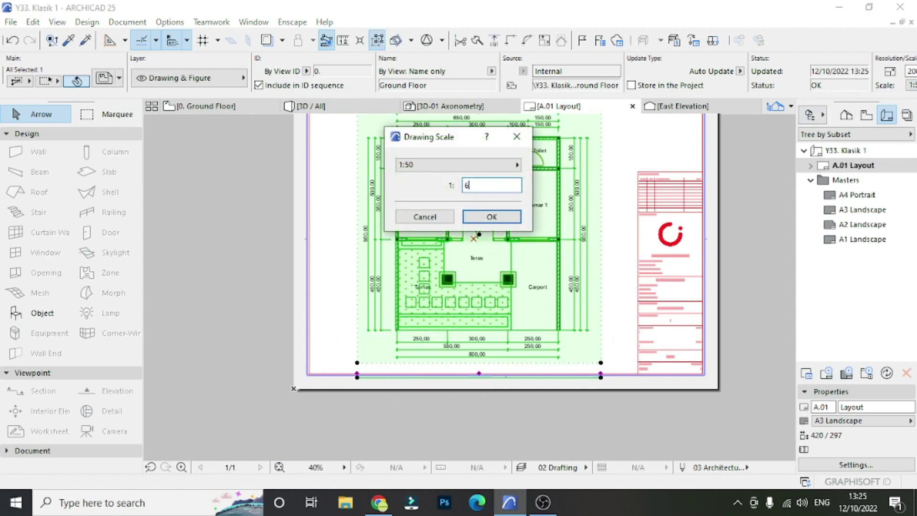
Step: Apply a custom 1:60 scale to the ground-floor drawing
text(0)
key(Return)
key(Escape)
scroll(464, 260, up, 3)
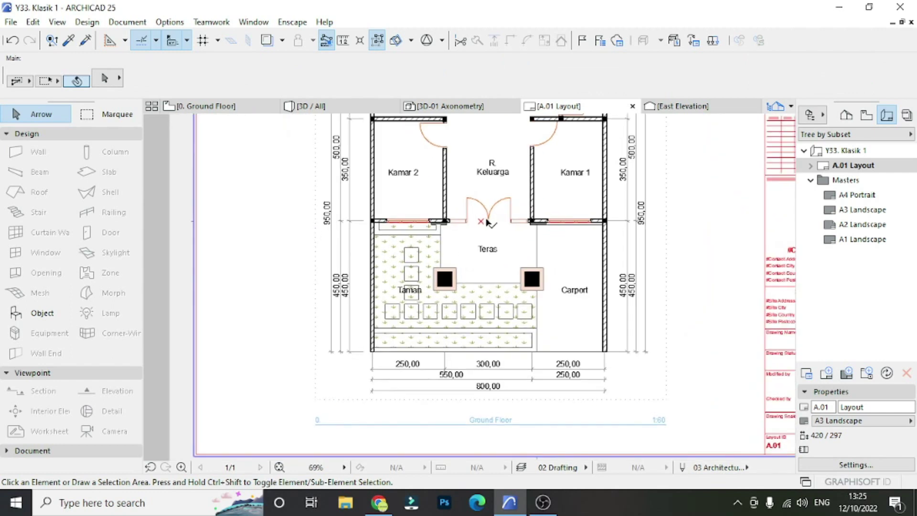
Step: Reselect the ground-floor drawing and review its settings without changing anything
click(487, 222)
scroll(478, 333, down, 2)
scroll(477, 333, down, 3)
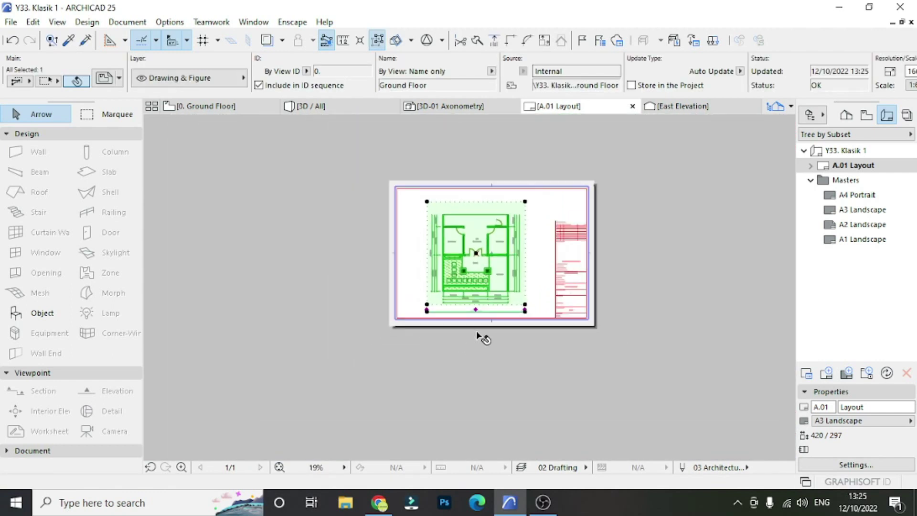
scroll(477, 333, up, 3)
scroll(494, 329, up, 3)
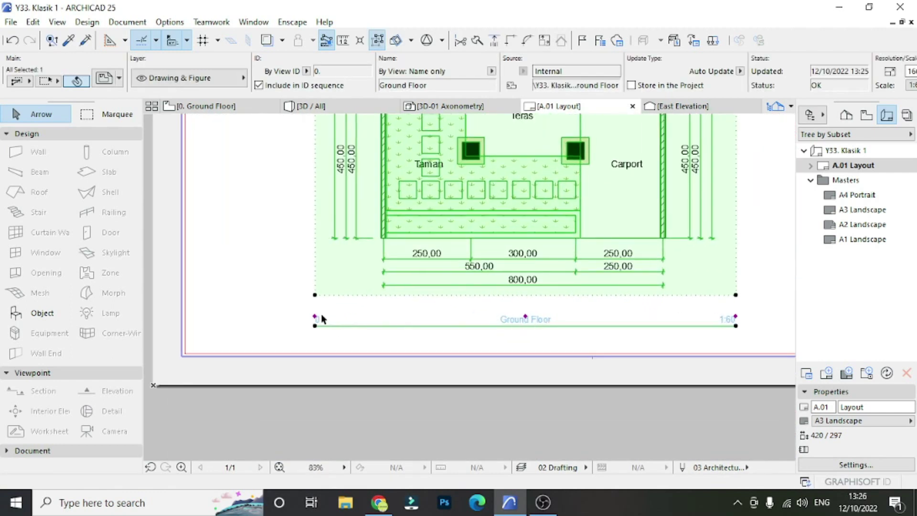
scroll(321, 319, down, 3)
click(403, 402)
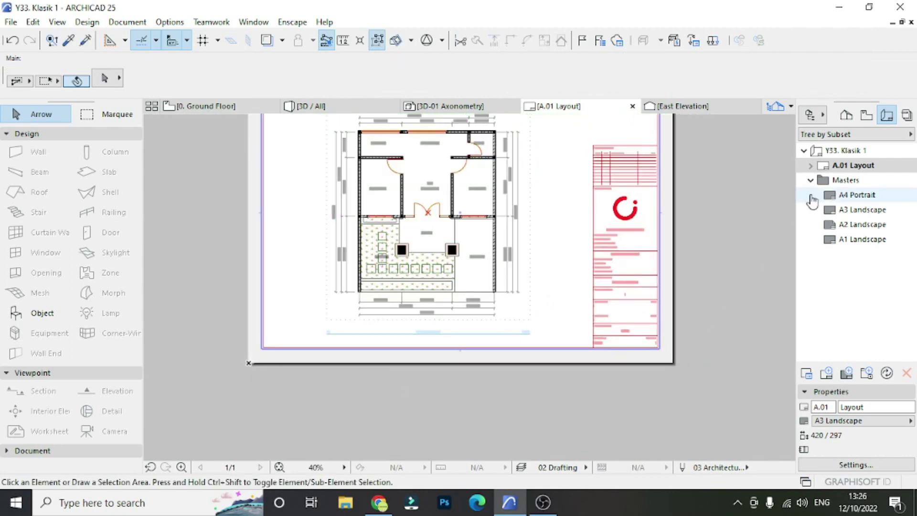
click(434, 228)
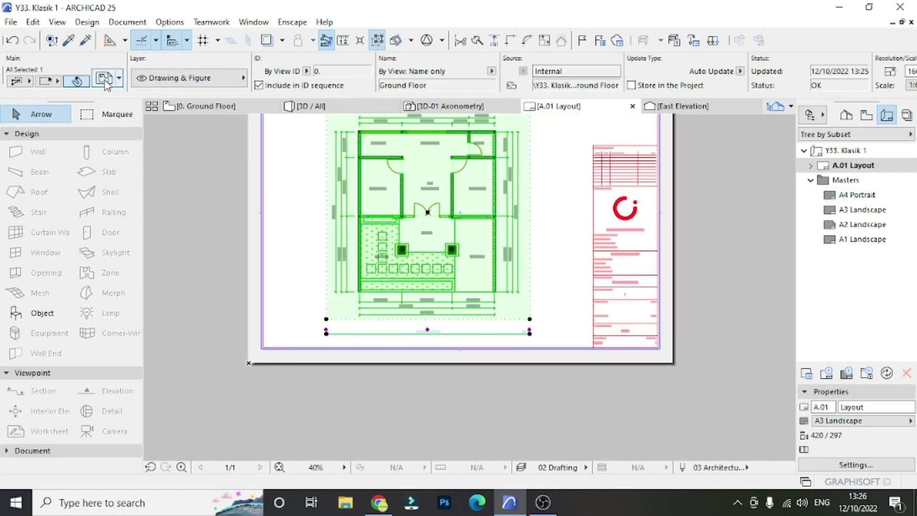
click(106, 82)
click(613, 15)
Step: Switch the drawing's ID from By View ID to Custom, leaving it blank
click(306, 71)
click(335, 96)
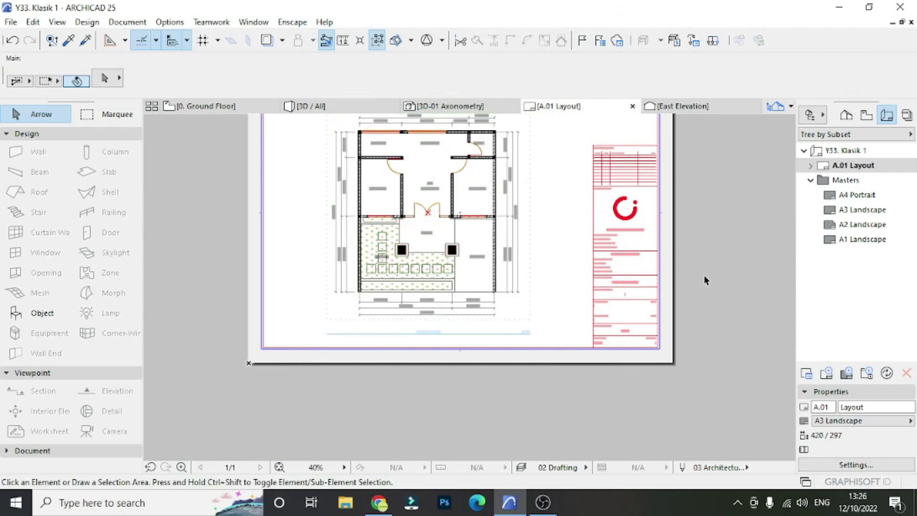
scroll(430, 332, up, 3)
scroll(403, 321, down, 2)
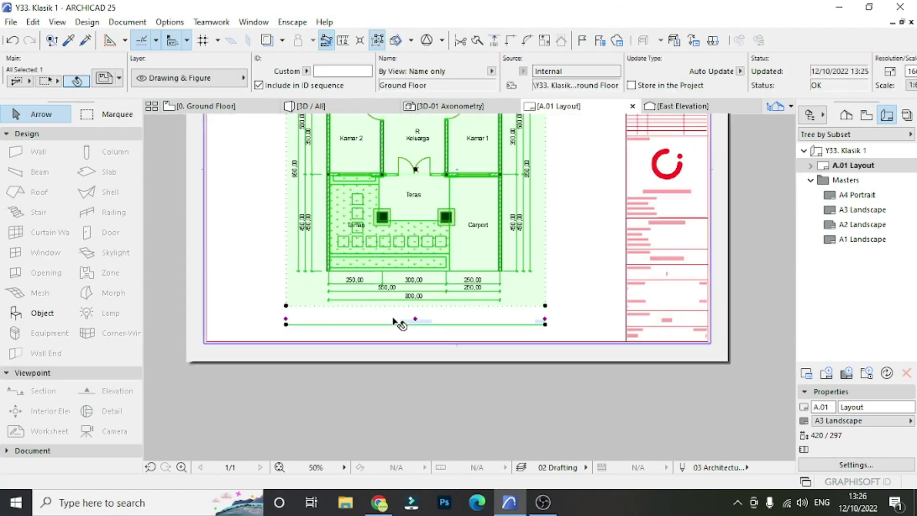
click(420, 383)
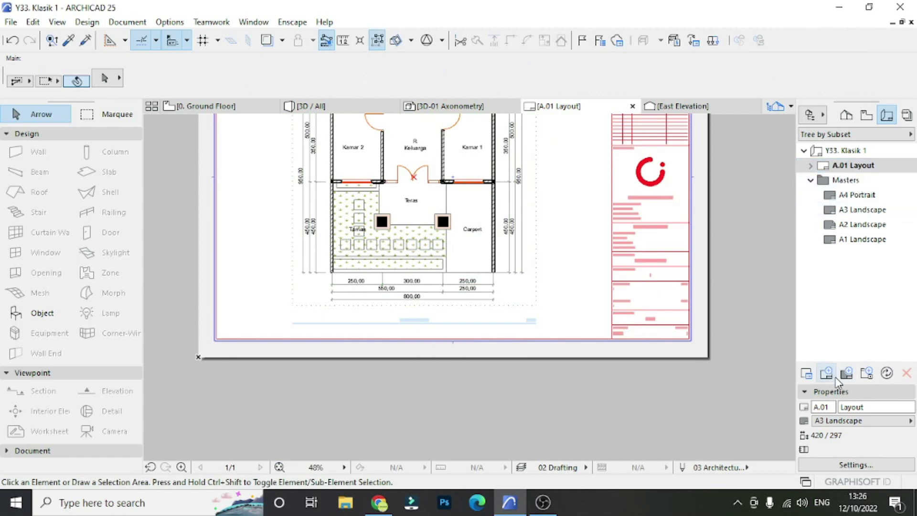
Step: Create layout A.02 from the A3 Landscape master
click(835, 379)
click(478, 244)
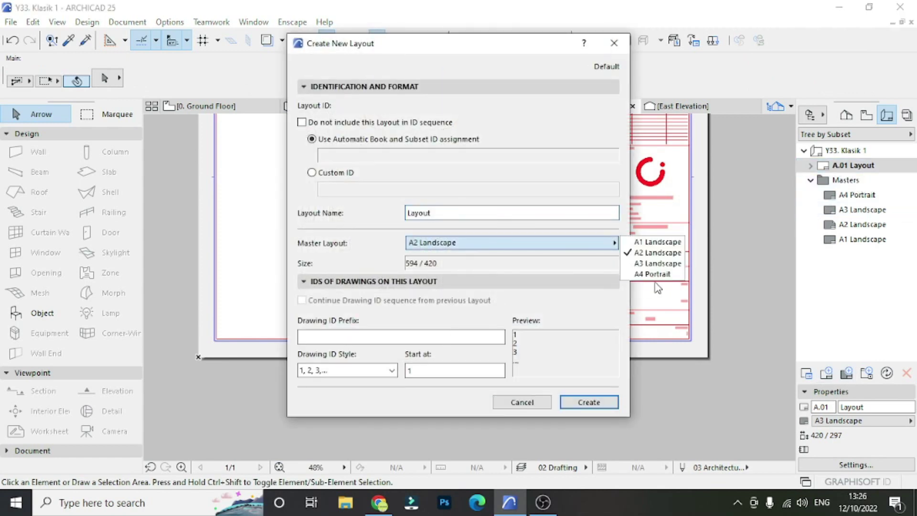
click(658, 264)
click(590, 403)
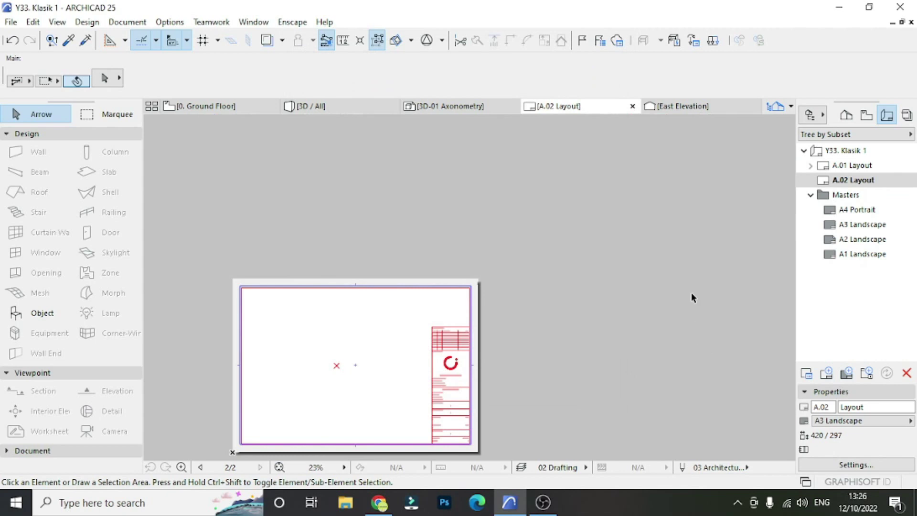
Step: Open the South Elevation and move the short base line to the building's right corner
click(236, 109)
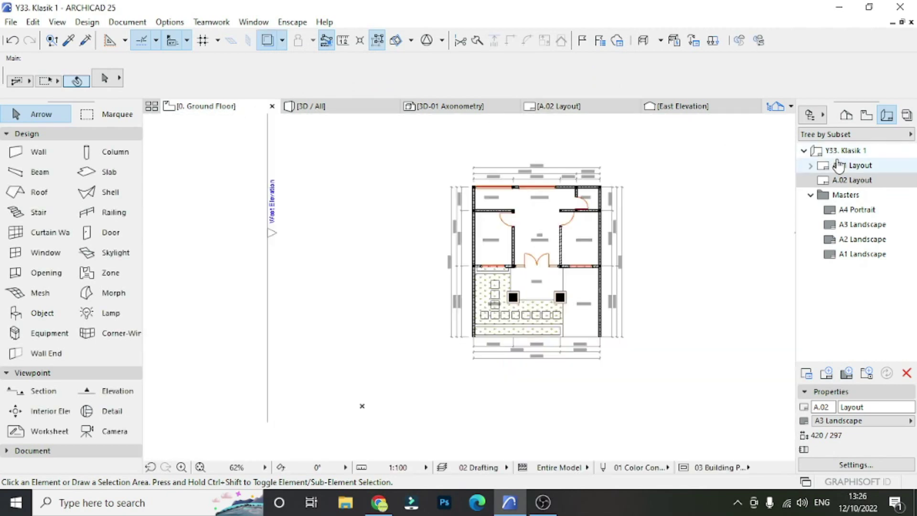
click(847, 116)
double_click(860, 222)
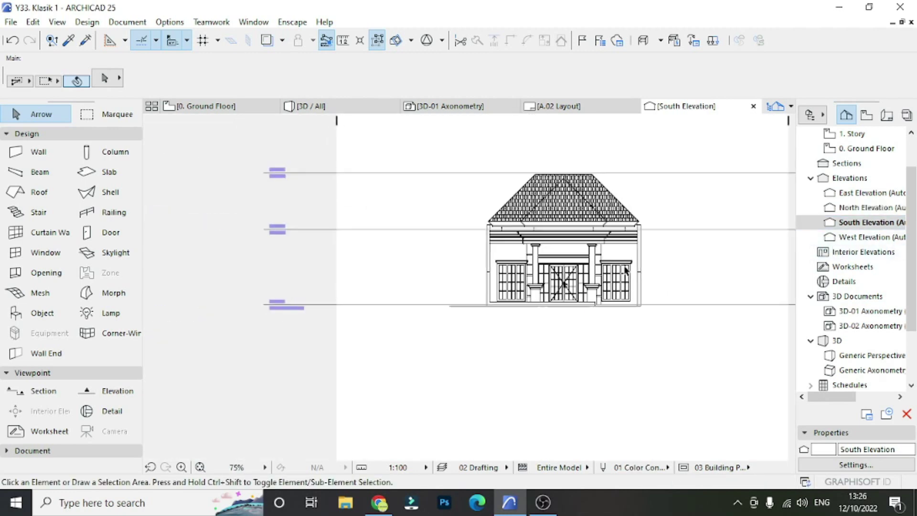
scroll(472, 331, up, 5)
click(230, 330)
click(183, 330)
scroll(643, 328, up, 4)
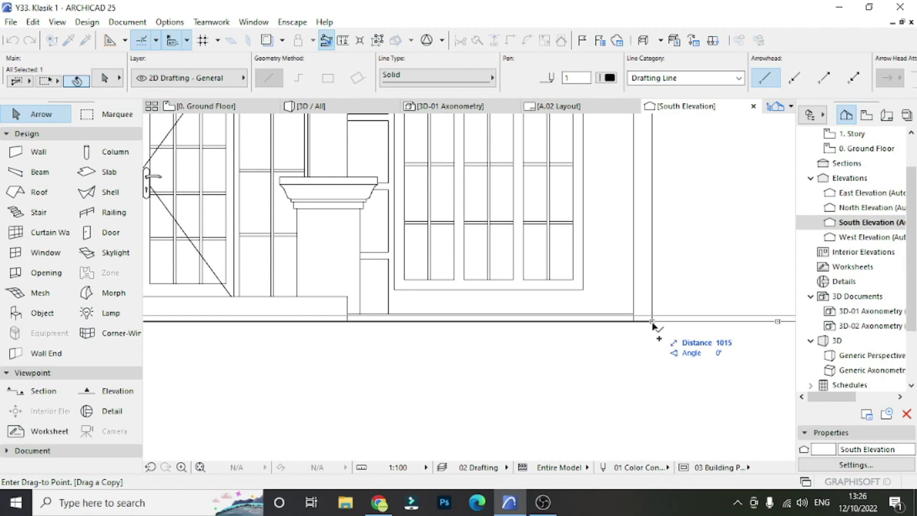
click(652, 322)
scroll(652, 322, down, 3)
Step: Save the South Elevation view and drop it onto sheet A.02
right_click(865, 222)
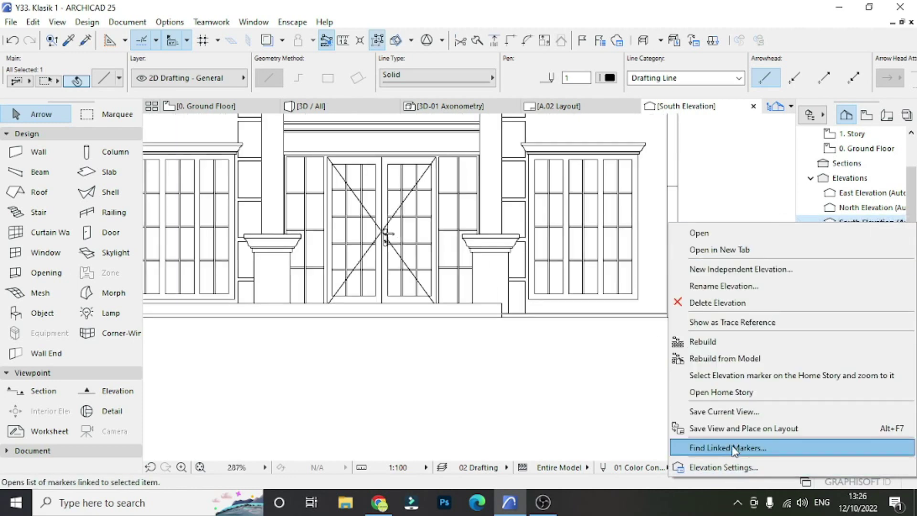
click(675, 428)
click(492, 294)
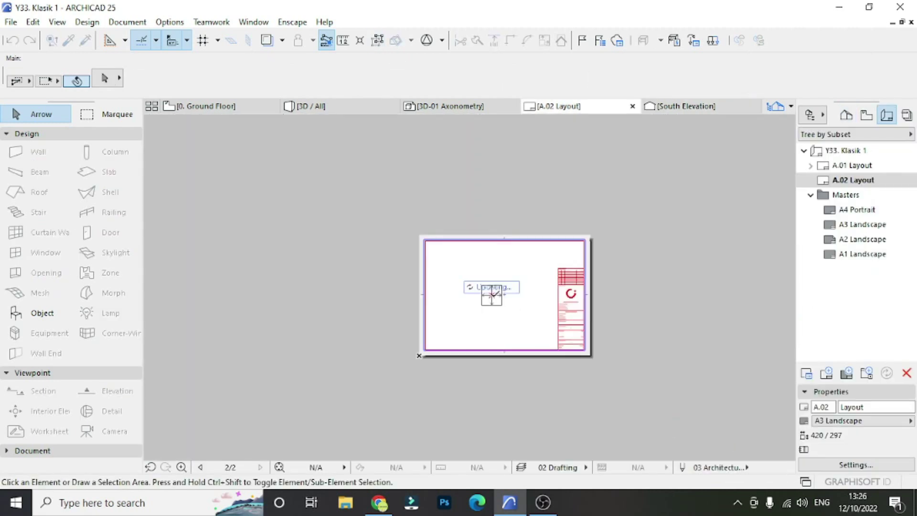
Step: Enlarge the elevation's frame upward and shift the drawing left on A.02
scroll(497, 294, up, 4)
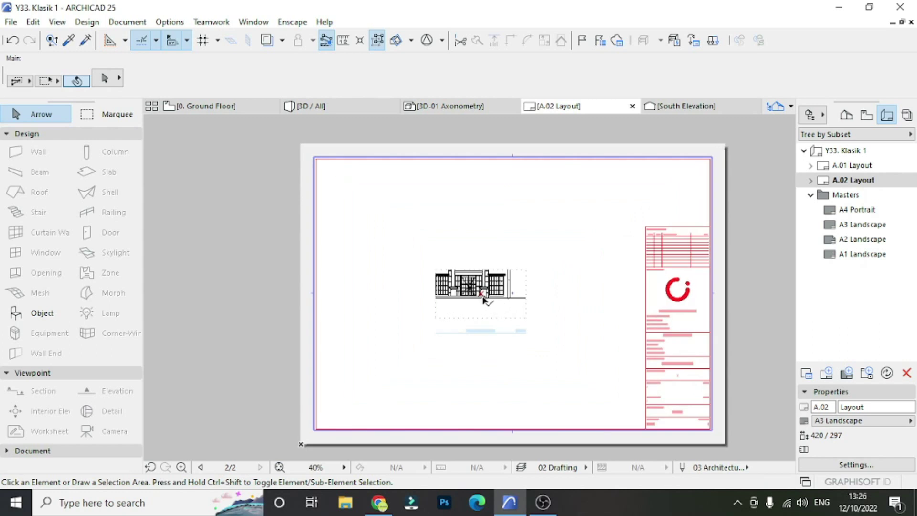
click(516, 269)
click(516, 245)
click(435, 291)
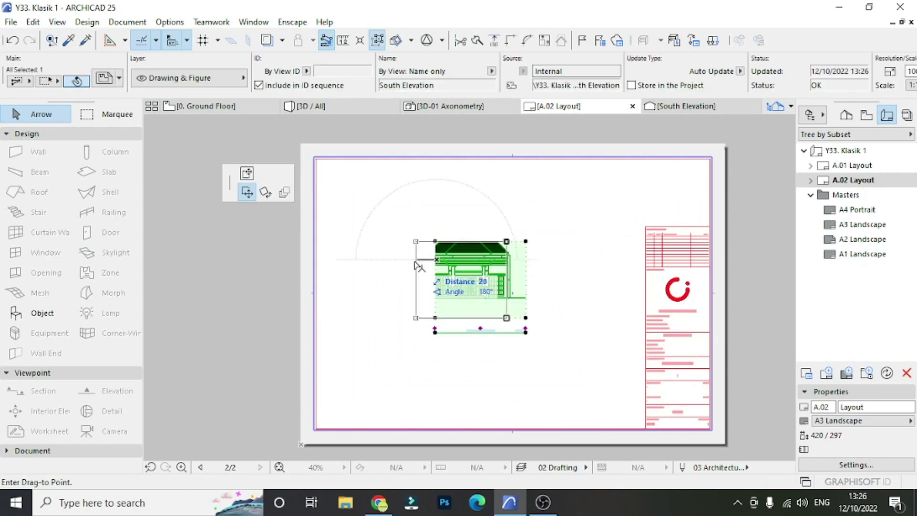
click(405, 291)
click(406, 291)
key(Escape)
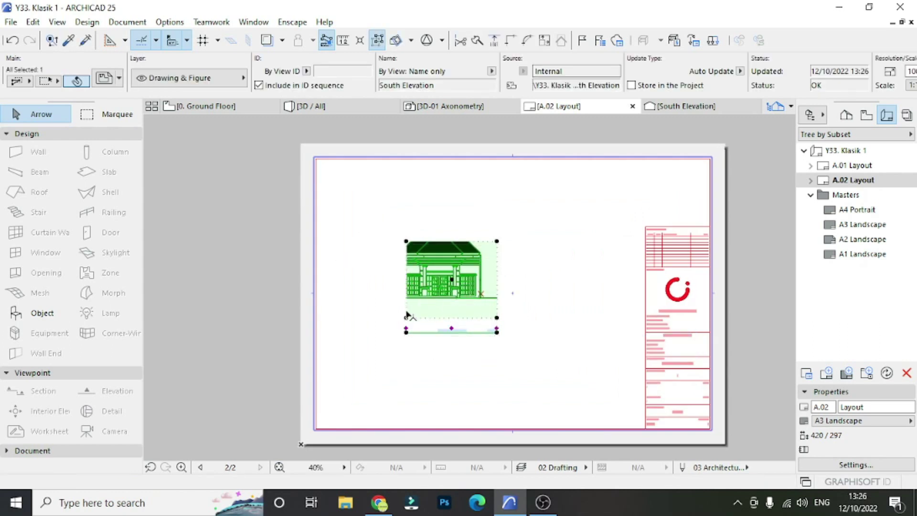
scroll(409, 318, up, 4)
click(406, 333)
Step: Extend the South Elevation frame further left and upward
click(405, 290)
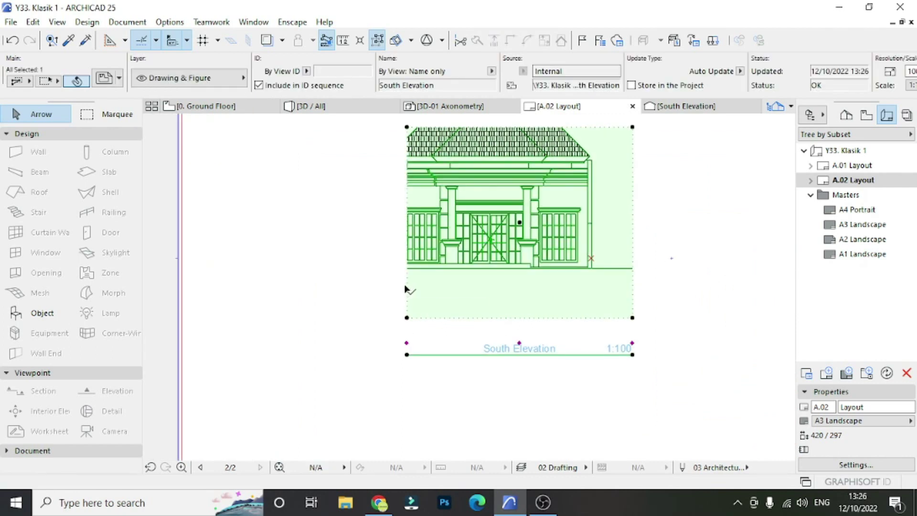
click(410, 292)
click(310, 251)
scroll(377, 389, down, 3)
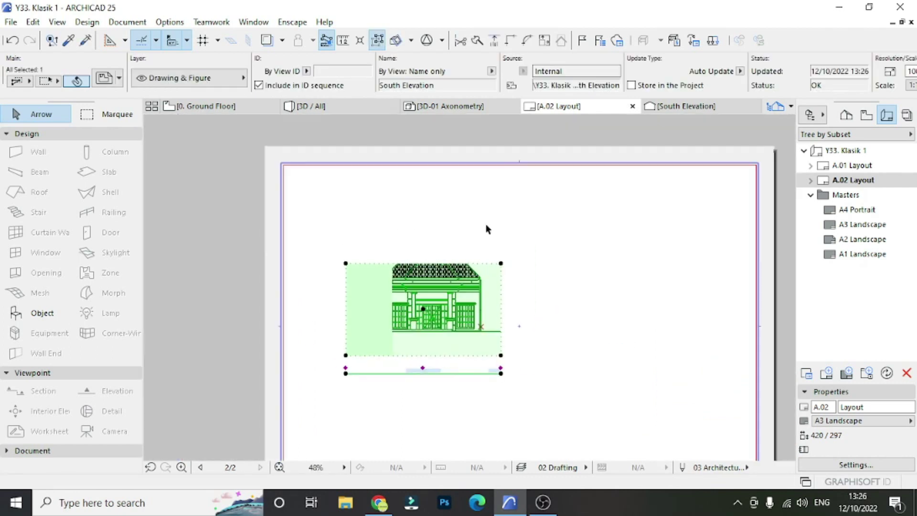
click(497, 263)
click(497, 227)
click(497, 227)
click(549, 281)
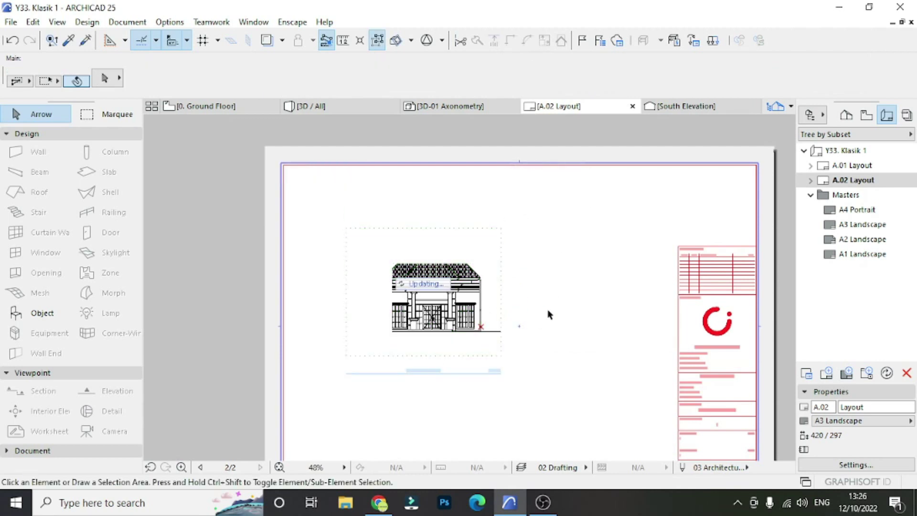
Step: Adjust the frame's right and bottom edges, then move the drawing and title up-left
click(492, 311)
scroll(502, 325, up, 3)
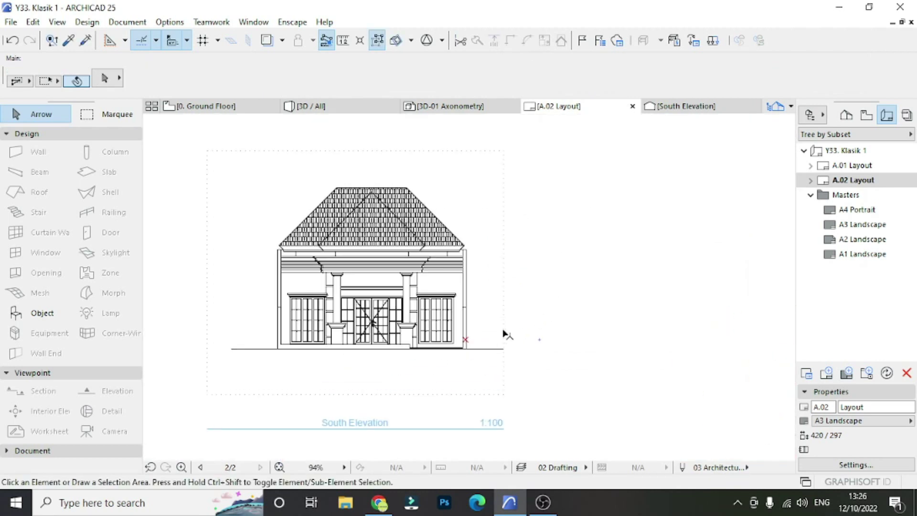
click(507, 340)
click(576, 341)
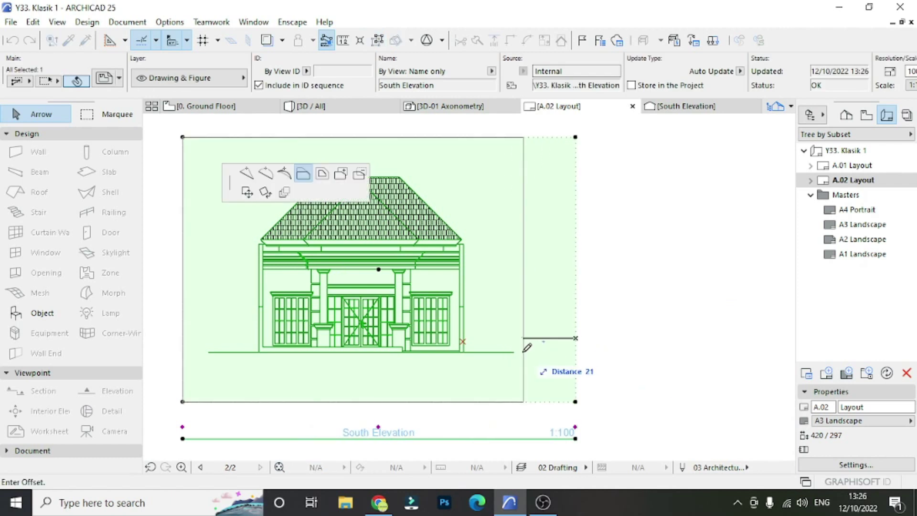
click(497, 360)
click(186, 348)
key(Escape)
scroll(246, 338, down, 3)
click(422, 342)
click(424, 326)
click(390, 277)
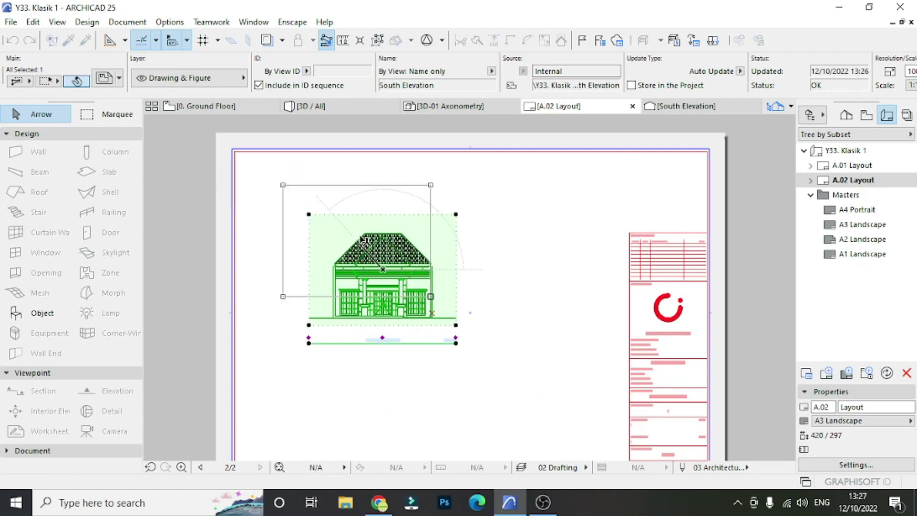
click(360, 247)
Step: Set the elevation drawing to 1:50 and centre it on the sheet
click(913, 85)
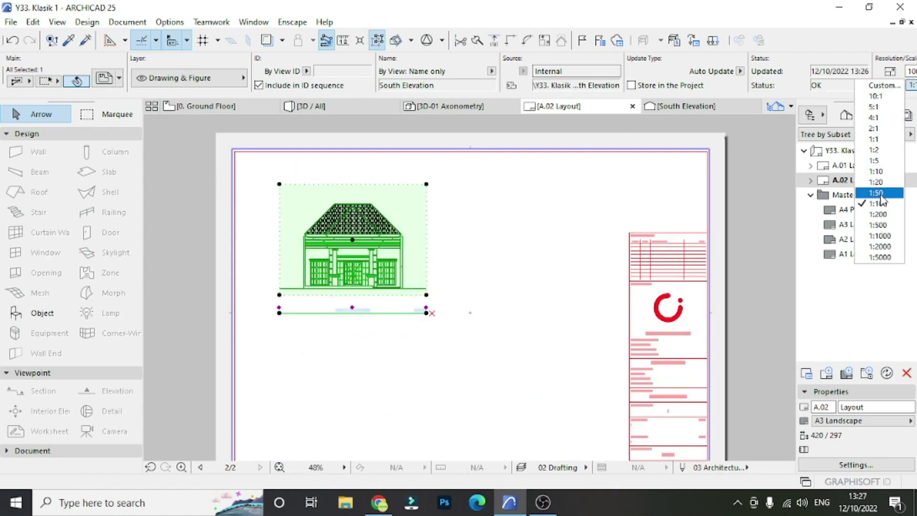
click(879, 193)
scroll(471, 280, down, 2)
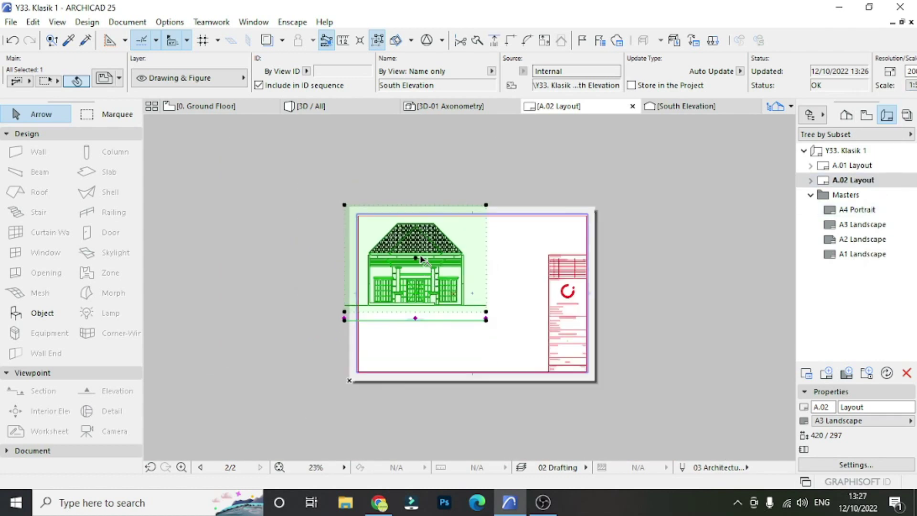
click(416, 259)
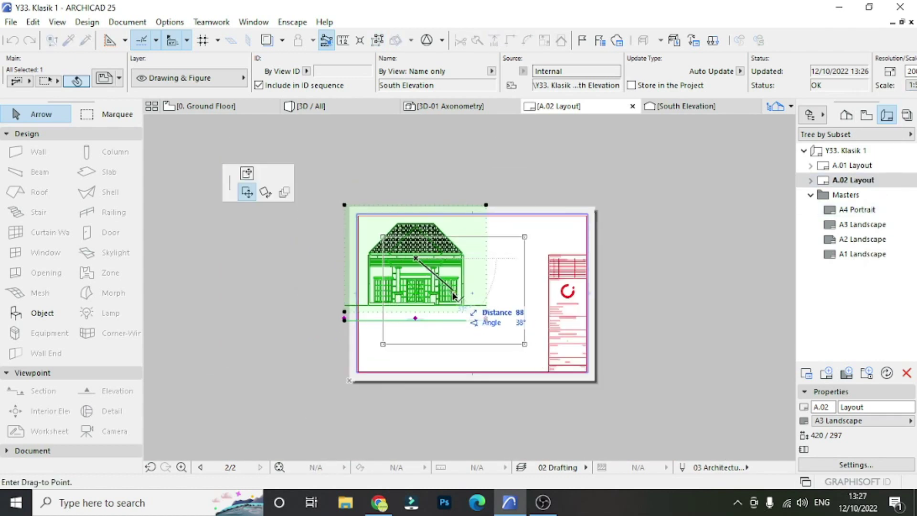
click(456, 290)
click(631, 317)
Step: Zoom around sheet A.02 to check the South Elevation placement beside the title block
scroll(473, 325, up, 3)
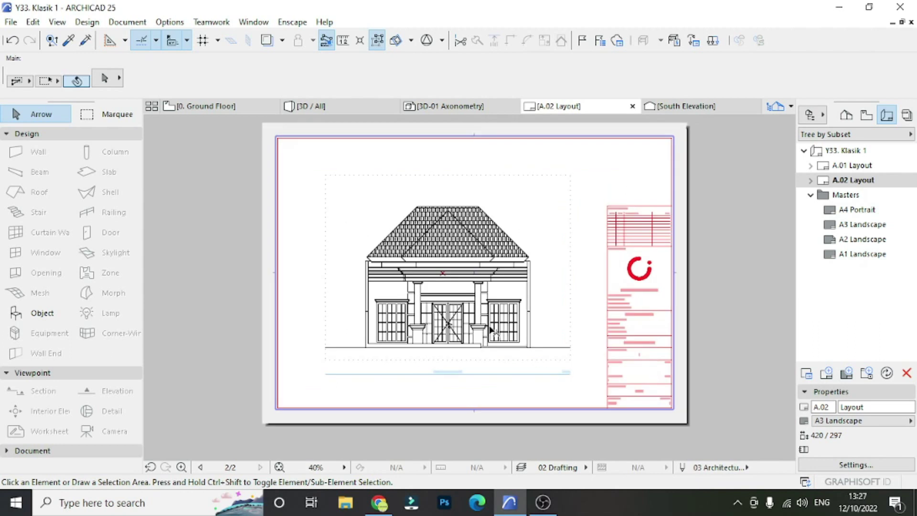
scroll(494, 357, up, 3)
click(491, 361)
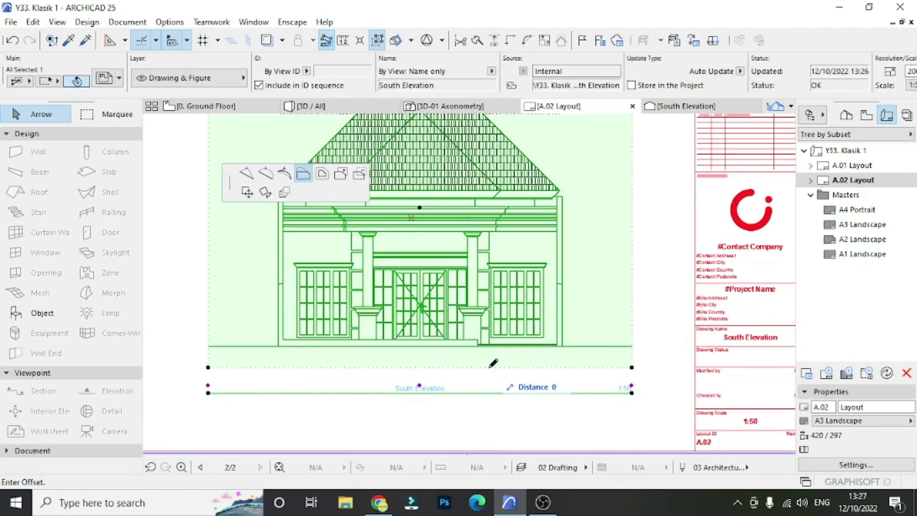
scroll(491, 361, down, 6)
key(Escape)
scroll(466, 269, up, 3)
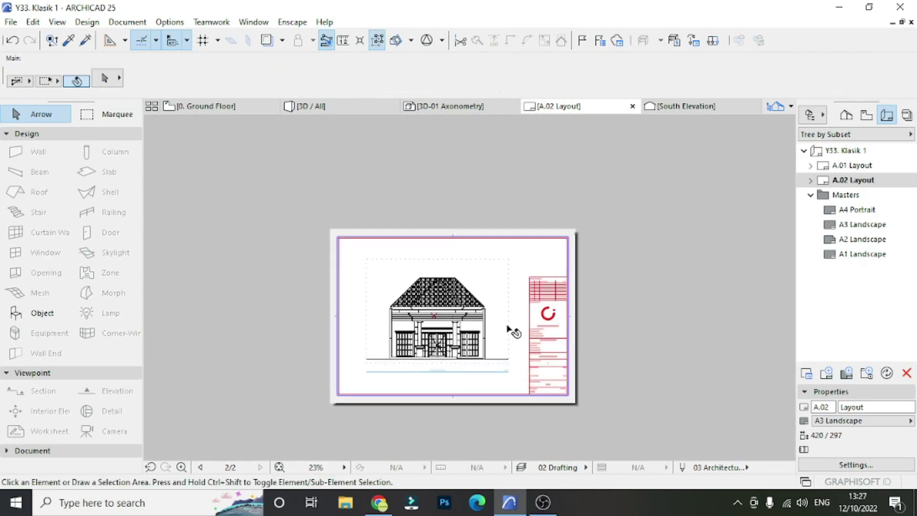
scroll(467, 267, down, 3)
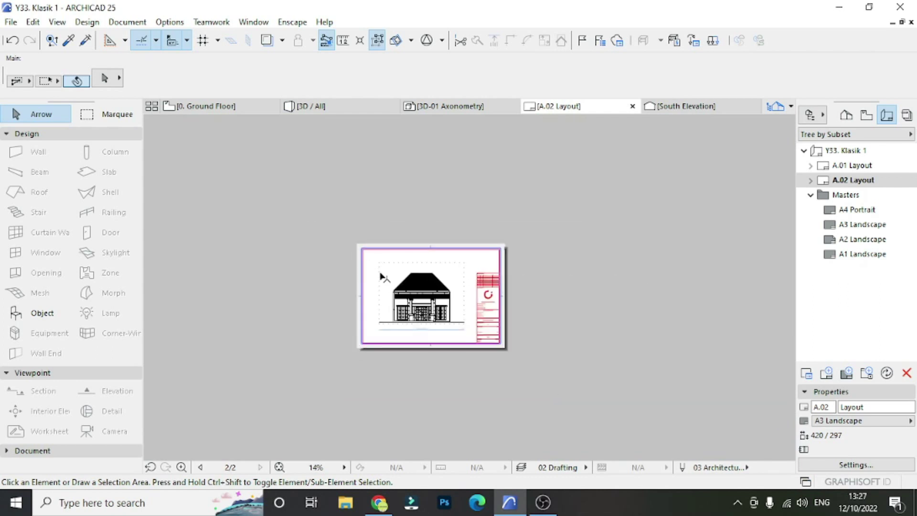
scroll(470, 372, up, 9)
scroll(471, 372, down, 4)
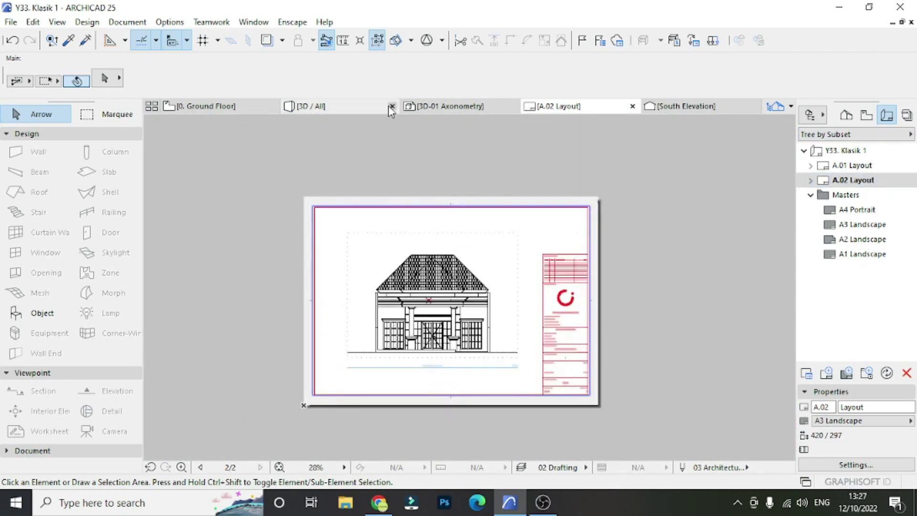
Step: Browse the South, North and West elevations in the Project Map, then select East Elevation
click(246, 111)
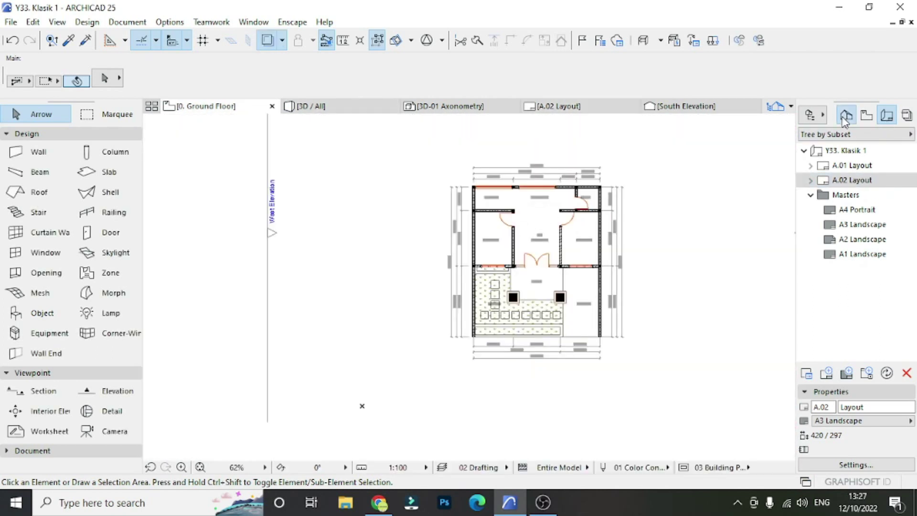
click(846, 115)
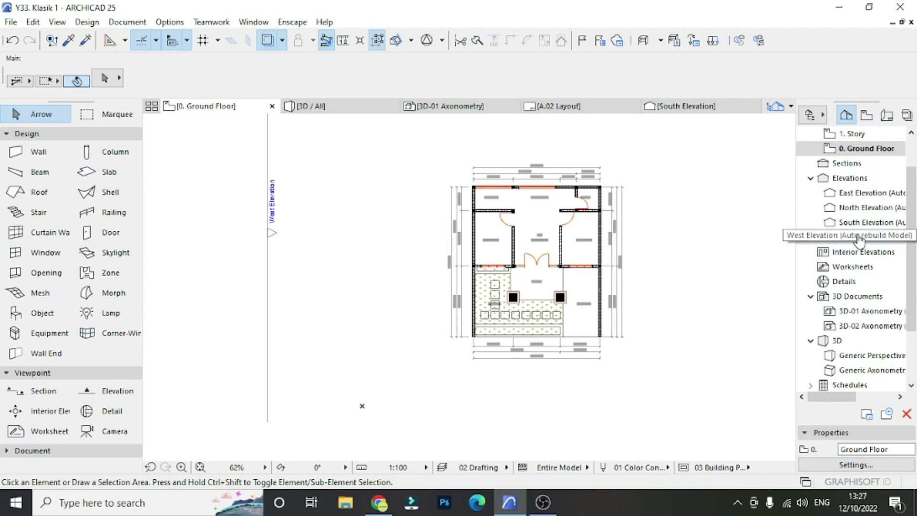
double_click(861, 222)
double_click(860, 208)
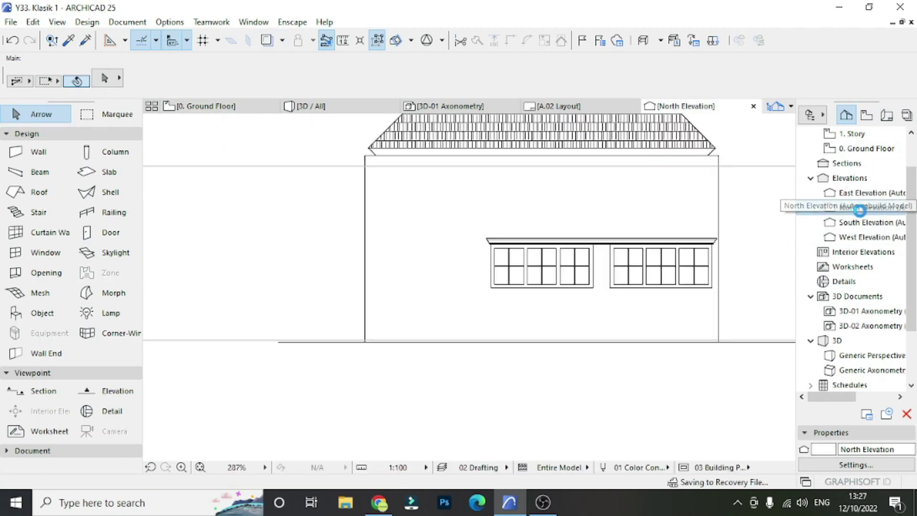
click(865, 237)
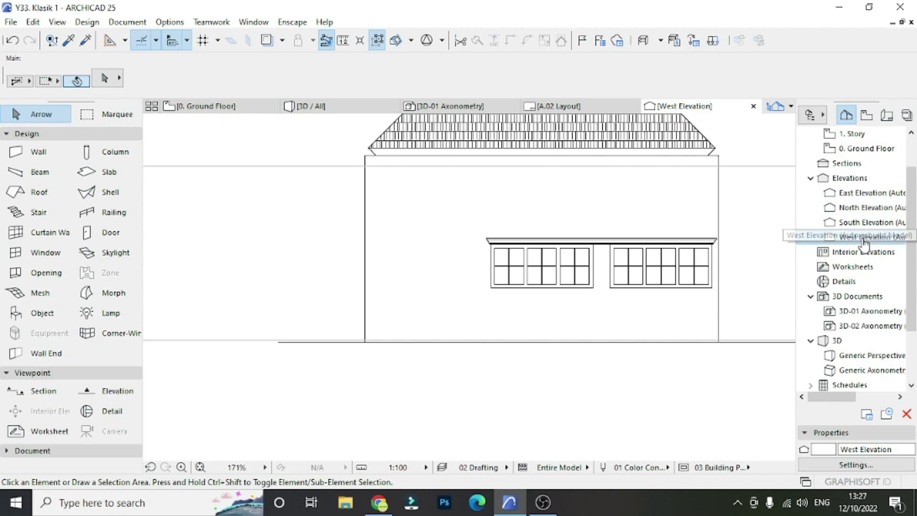
click(866, 193)
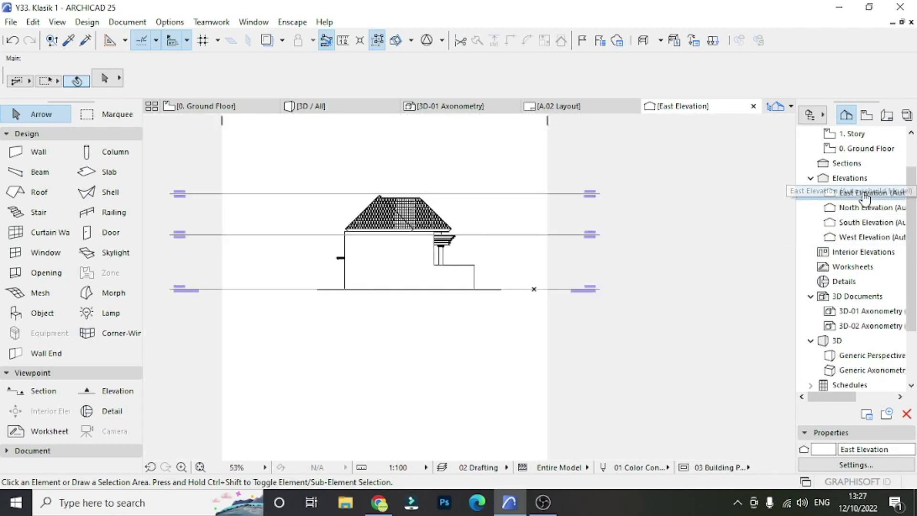
Step: Save the East Elevation view for a layout, cancel placing it, and return to the Layout Book
right_click(866, 194)
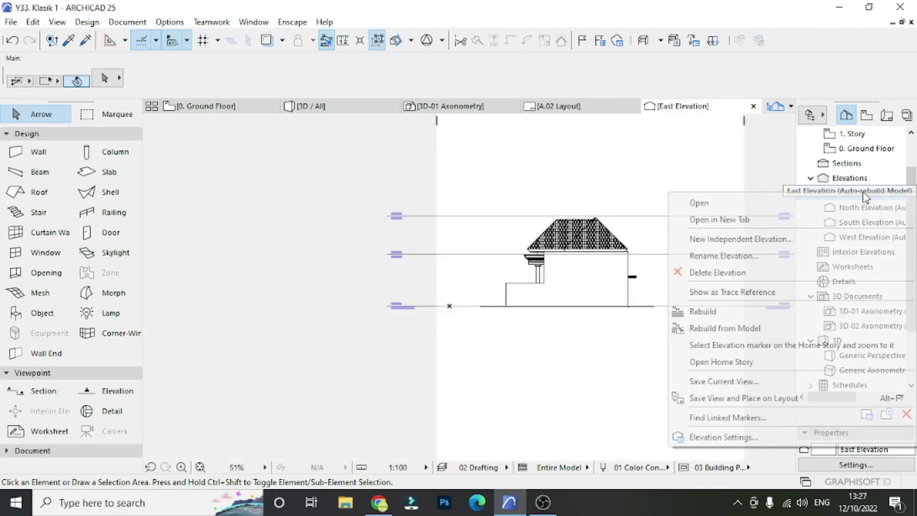
click(723, 403)
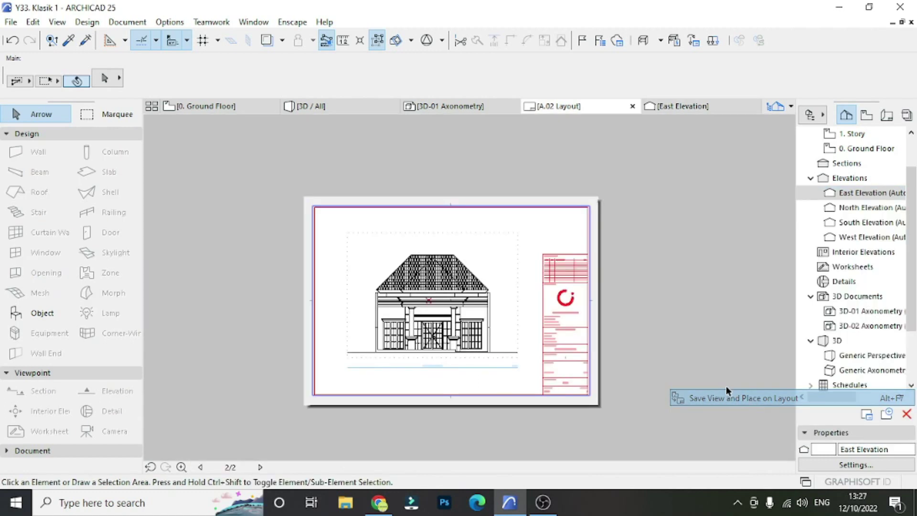
key(Escape)
click(888, 115)
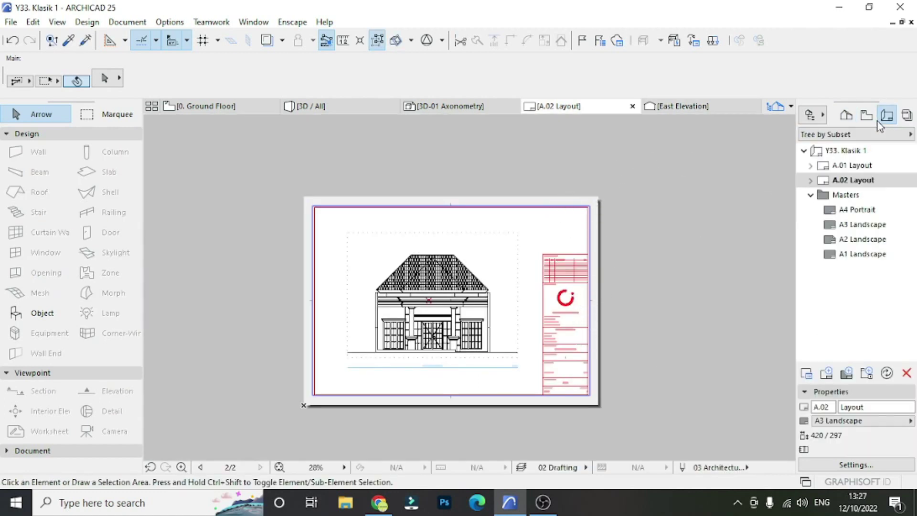
Step: Create a new layout A.03 from the A3 Landscape master
click(832, 380)
click(554, 243)
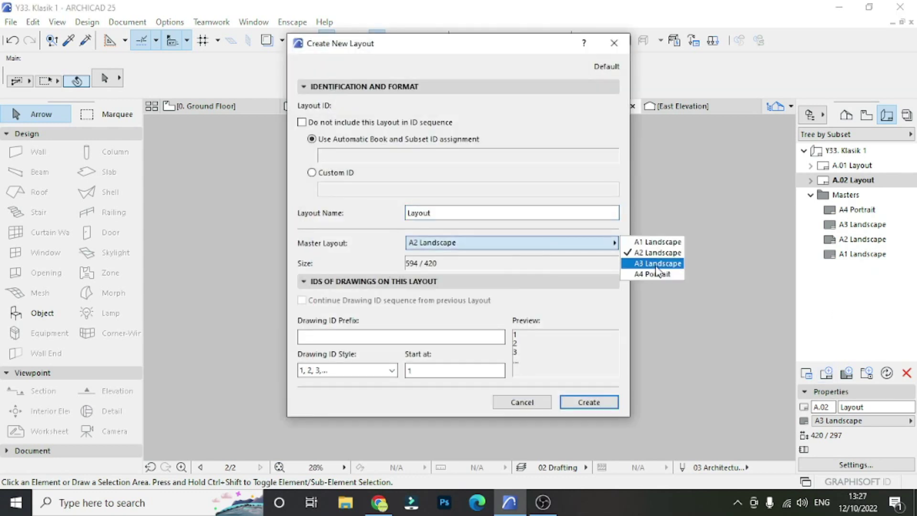
click(658, 264)
click(602, 404)
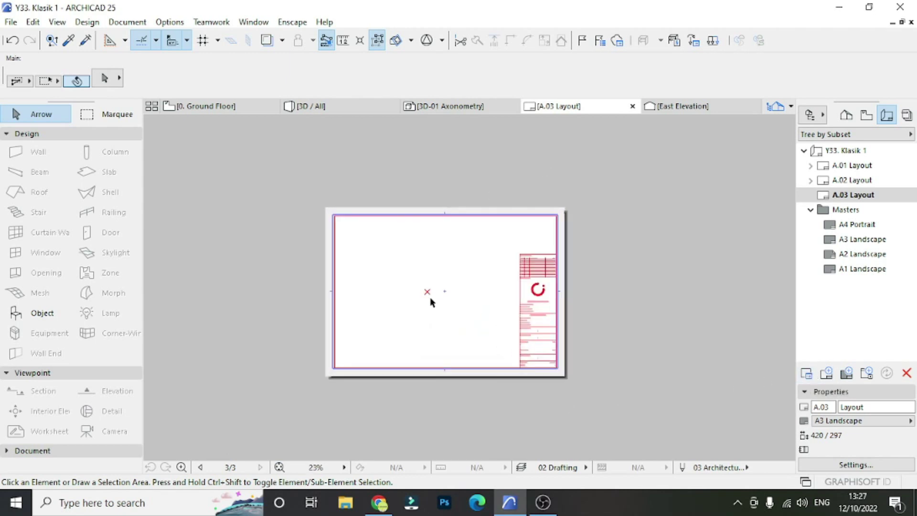
Step: Save the East Elevation view, place it on A.03, and select the drawing
click(205, 106)
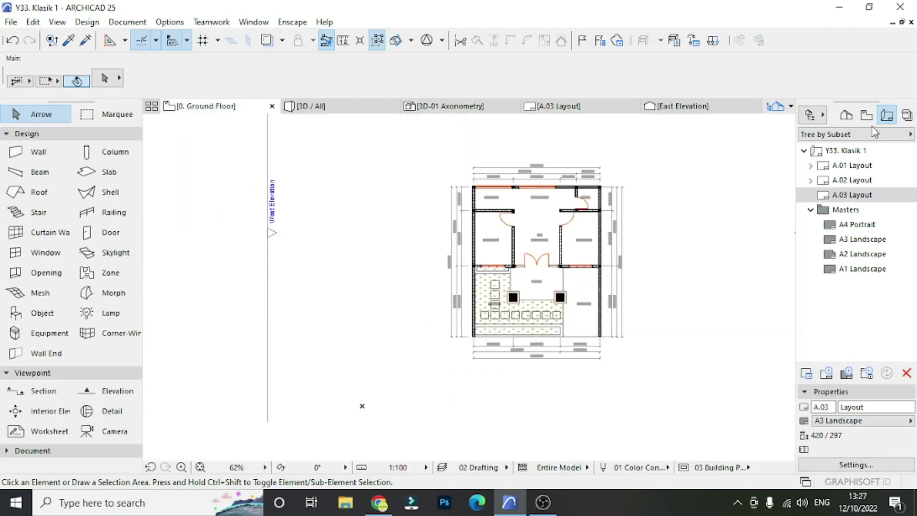
mouse_move(632, 106)
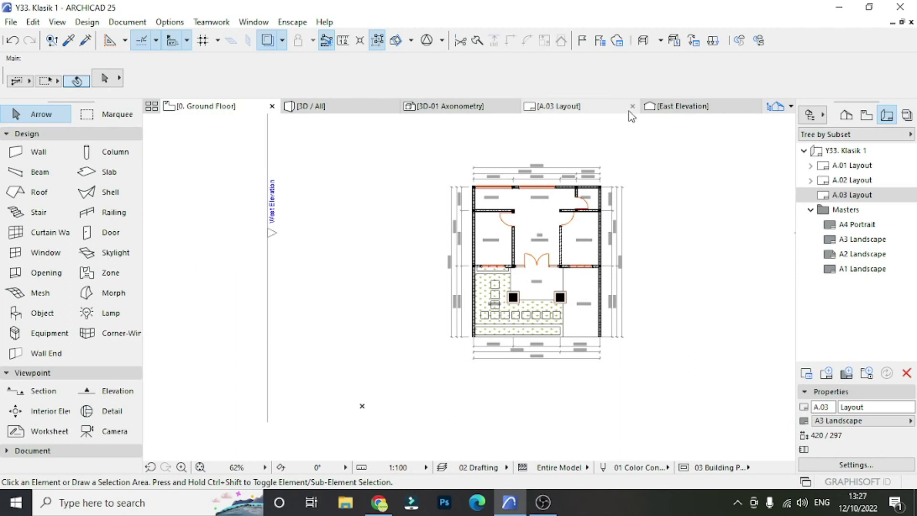
click(650, 108)
click(846, 115)
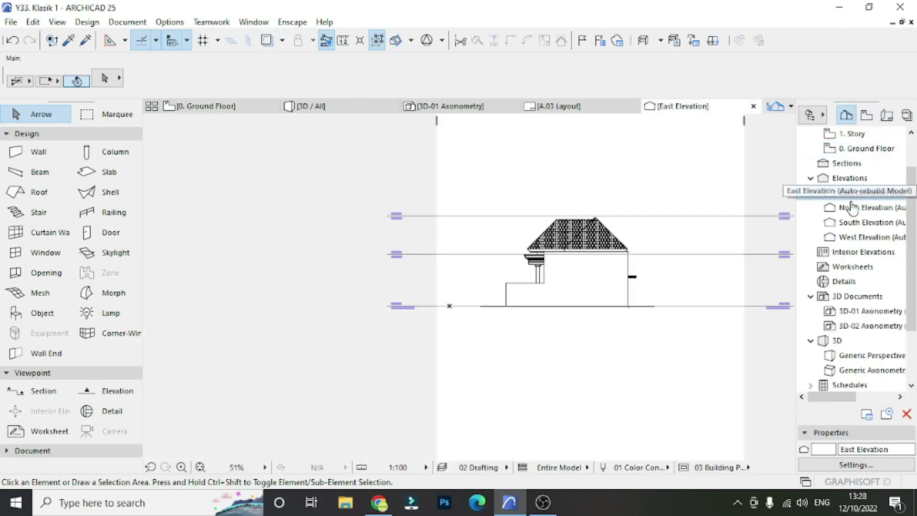
right_click(862, 196)
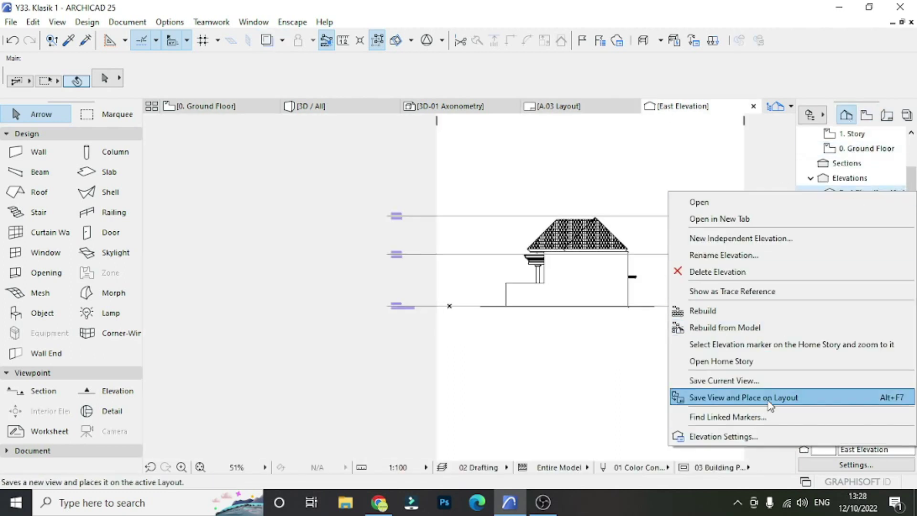
click(768, 398)
click(425, 289)
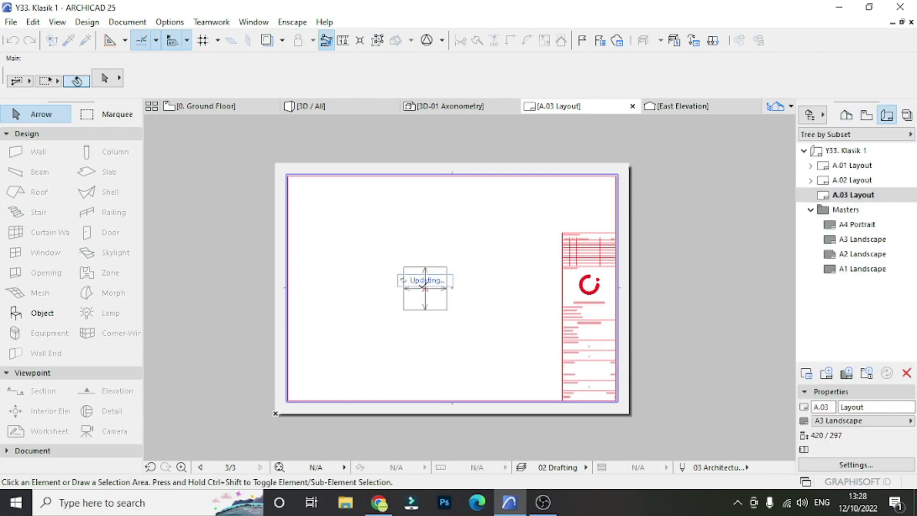
click(477, 301)
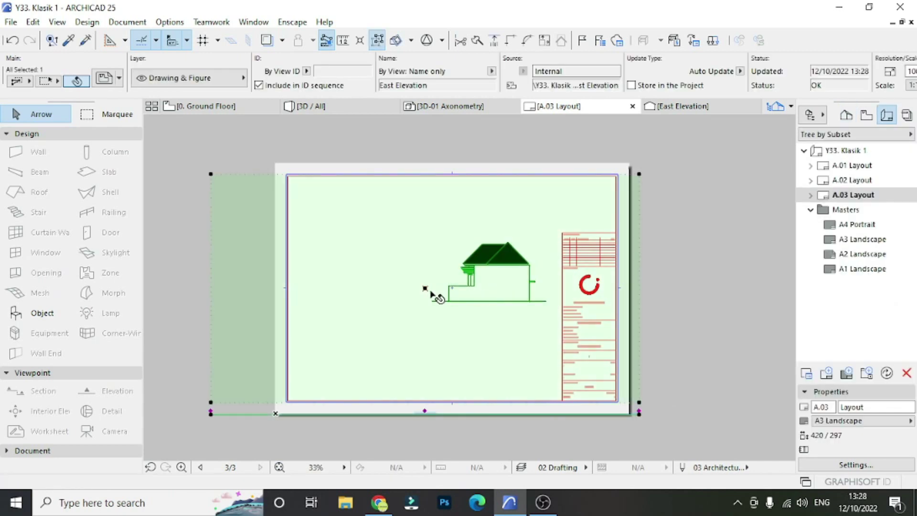
Step: Crop the East Elevation frame on all four sides to just around the building
click(212, 325)
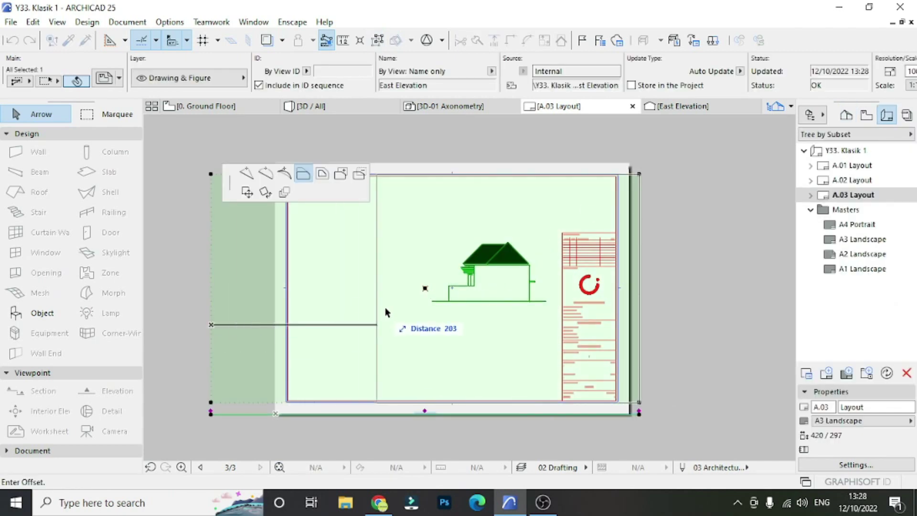
click(435, 304)
click(640, 323)
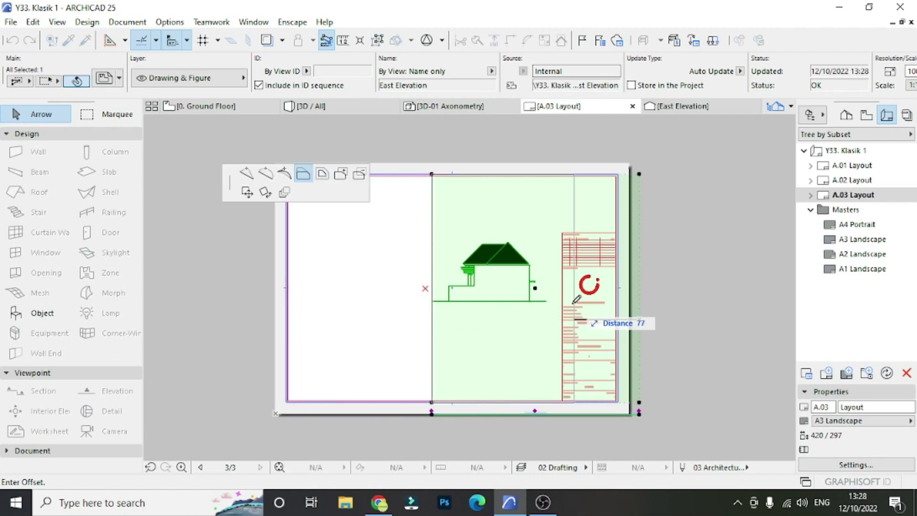
click(553, 300)
click(511, 402)
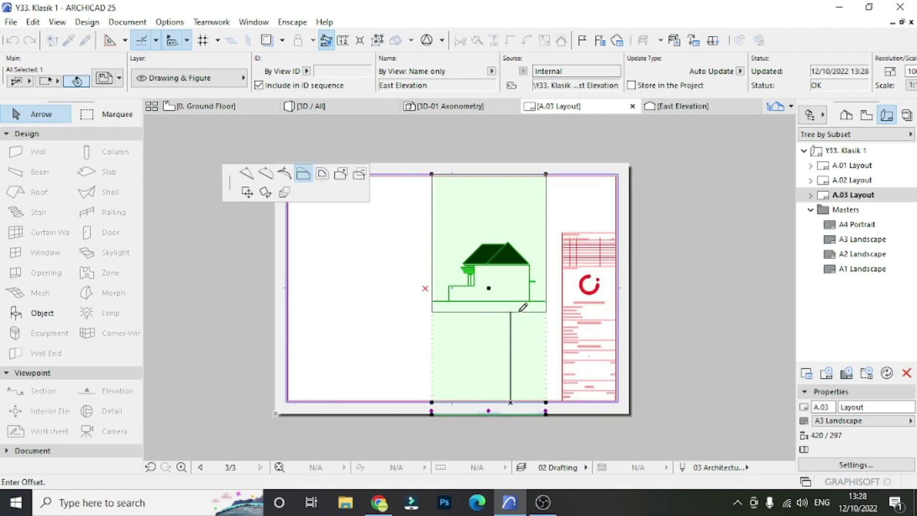
click(523, 307)
click(518, 177)
click(526, 236)
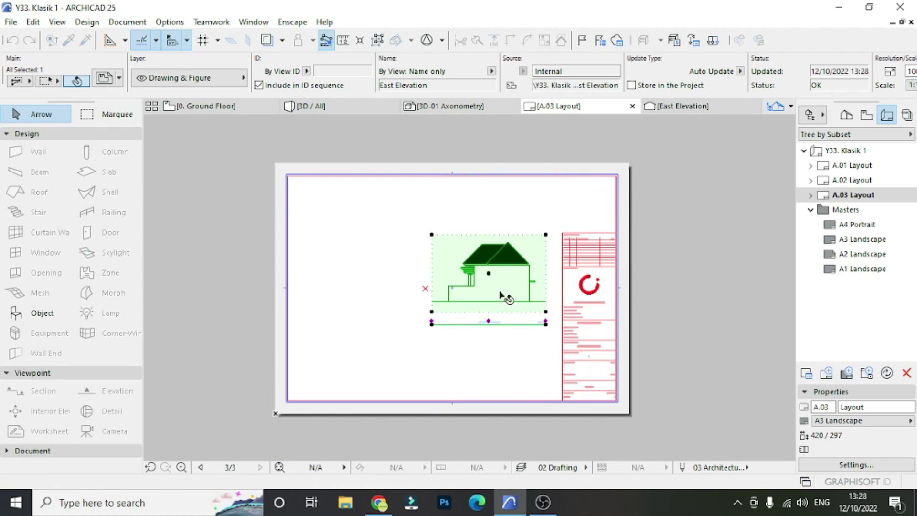
Step: Move the East Elevation toward the sheet centre and set its scale to 1:50
key(ctrl+d)
click(488, 274)
click(425, 290)
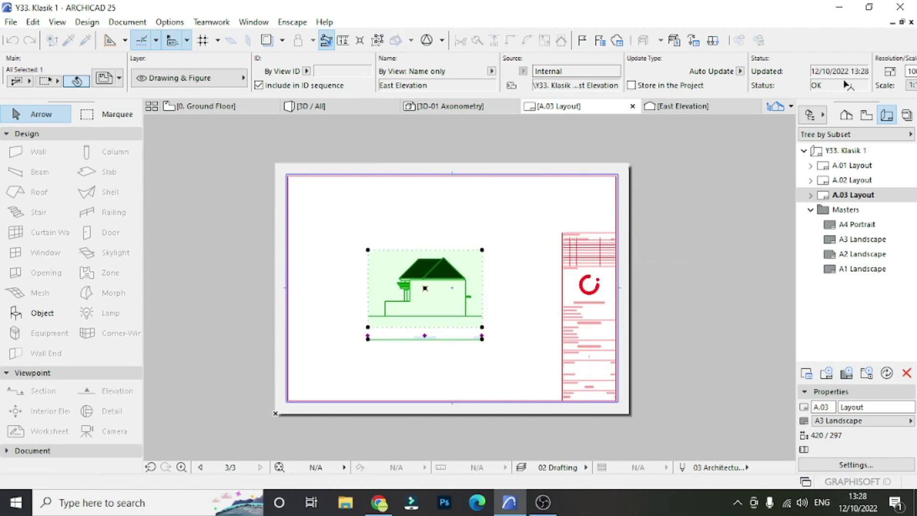
click(911, 85)
click(871, 193)
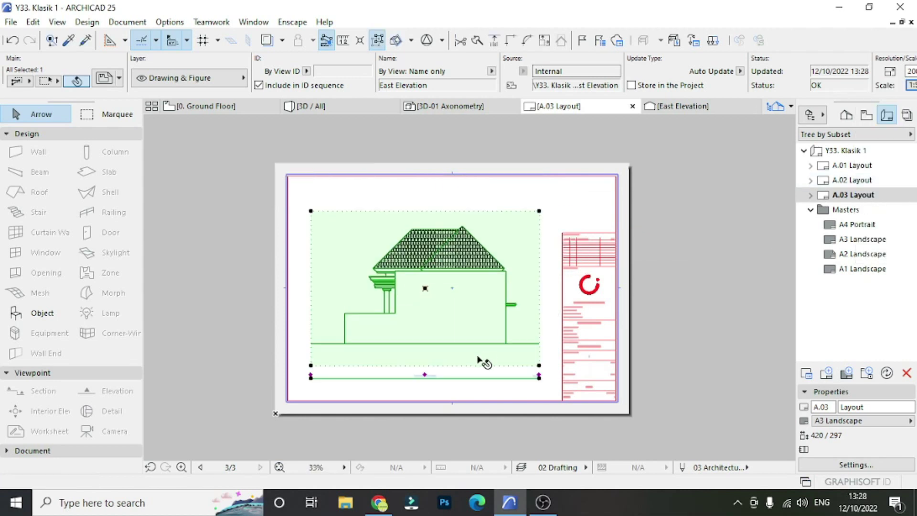
key(Escape)
Step: Raise the drawing frame's bottom edge to tighten the crop
click(446, 336)
scroll(455, 371, up, 2)
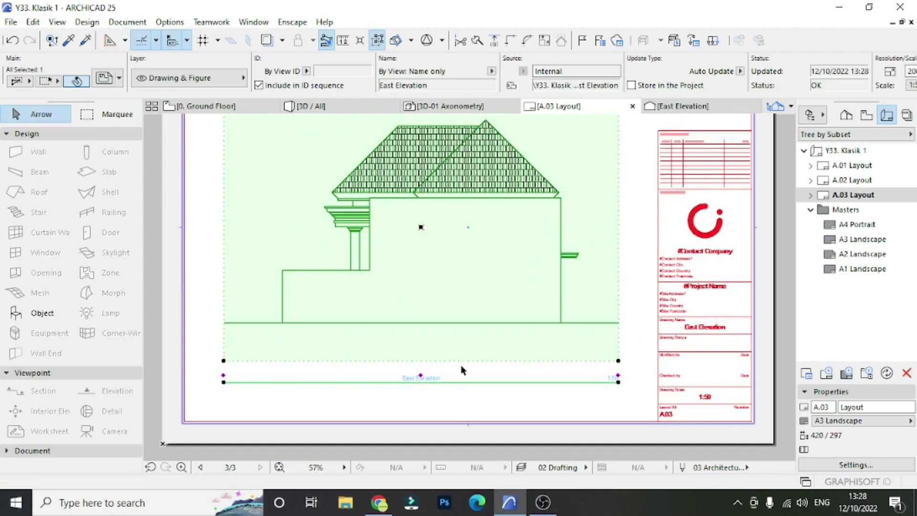
click(467, 361)
click(467, 345)
key(Escape)
scroll(473, 385, down, 2)
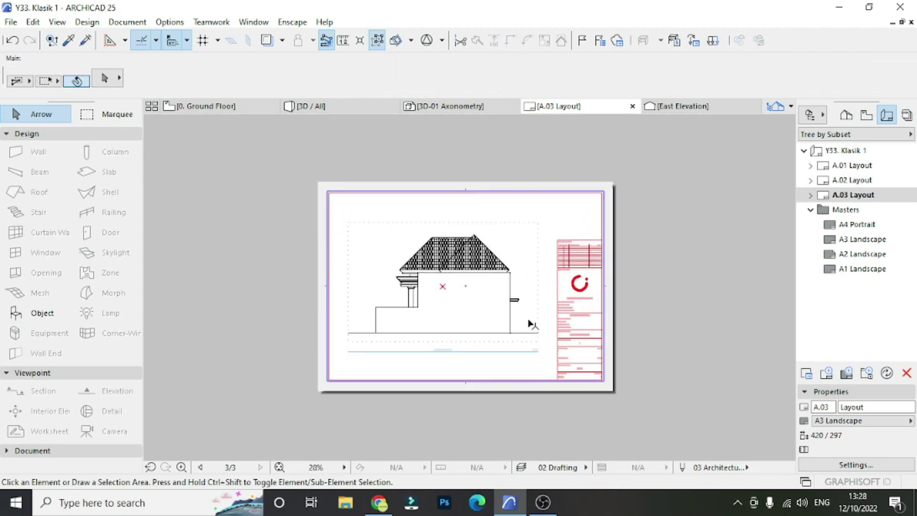
Step: Create a new layout A.04 from the A3 Landscape master
click(827, 373)
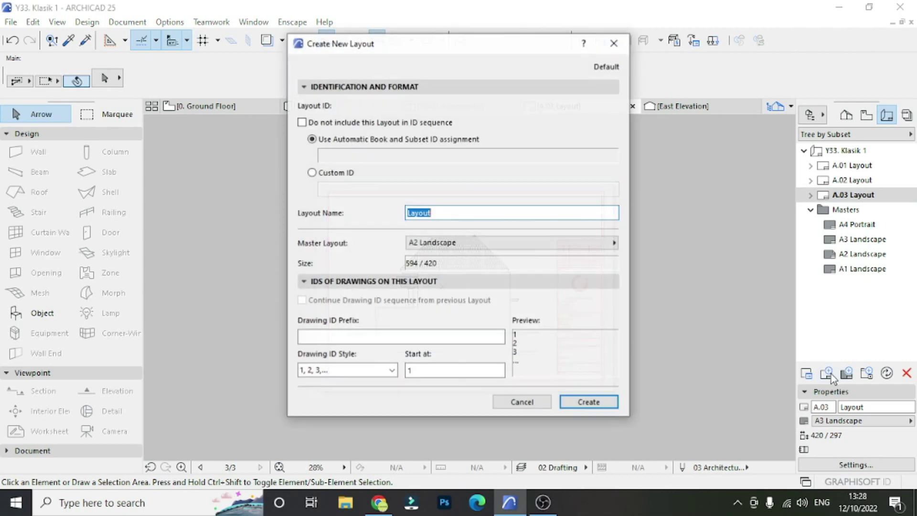
click(579, 244)
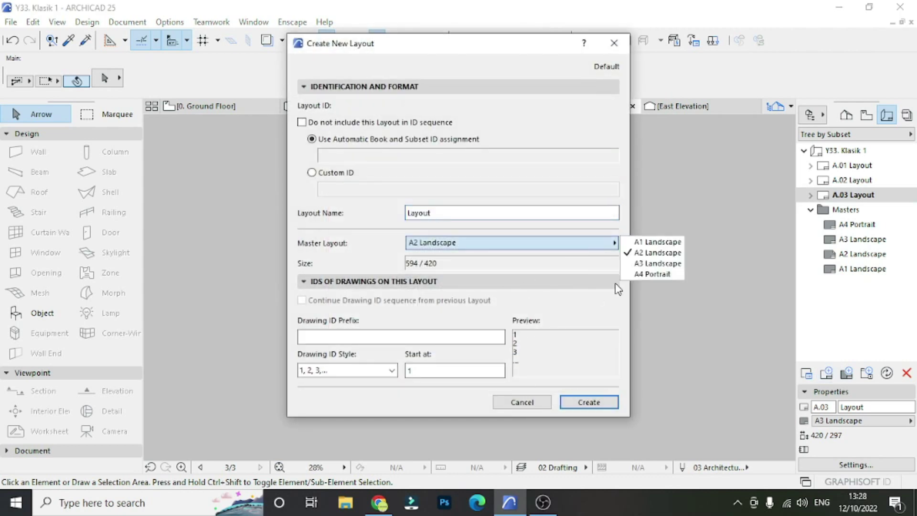
click(656, 263)
click(589, 403)
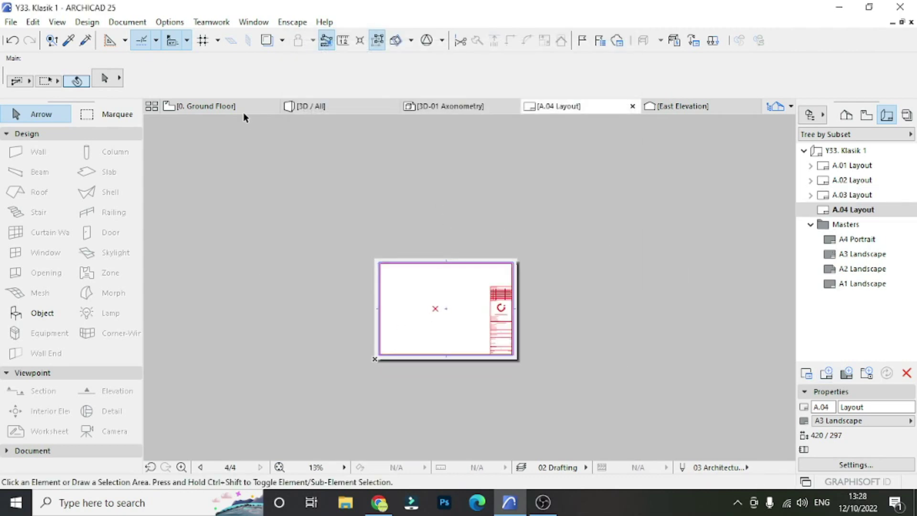
Step: Open the West Elevation view from the Project Map's elevations
click(244, 113)
click(846, 114)
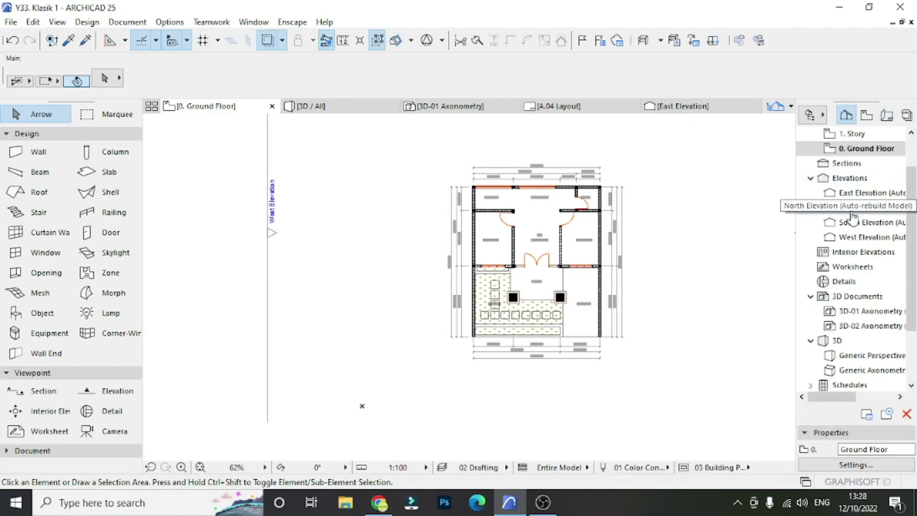
double_click(853, 222)
double_click(863, 207)
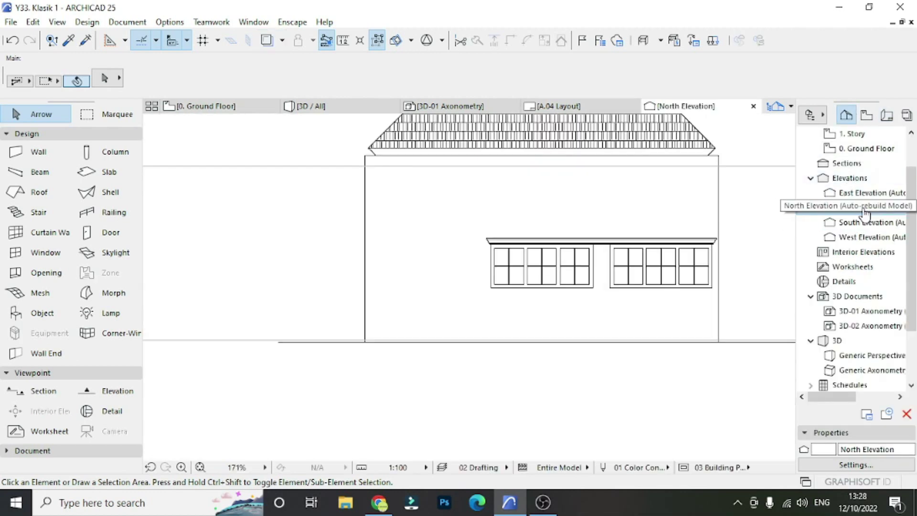
double_click(861, 238)
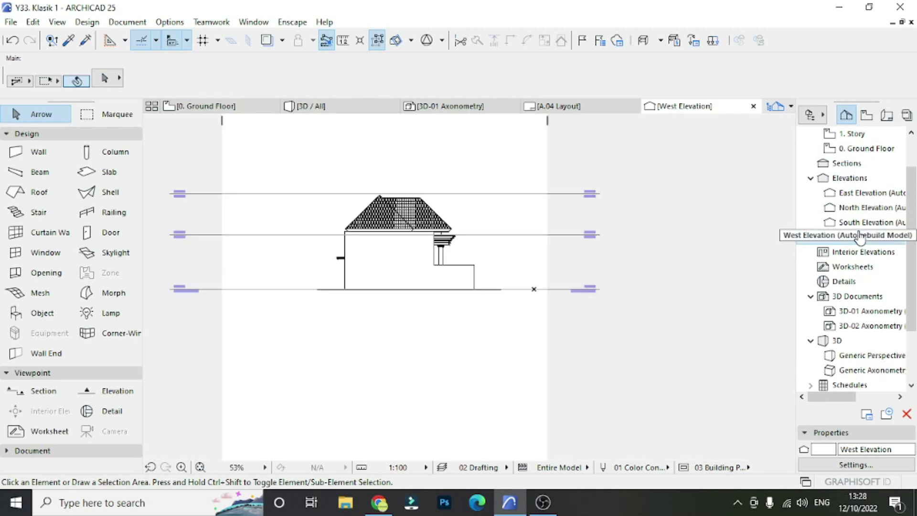
Step: Save the West Elevation view, place it on A.04, and select the drawing
right_click(858, 241)
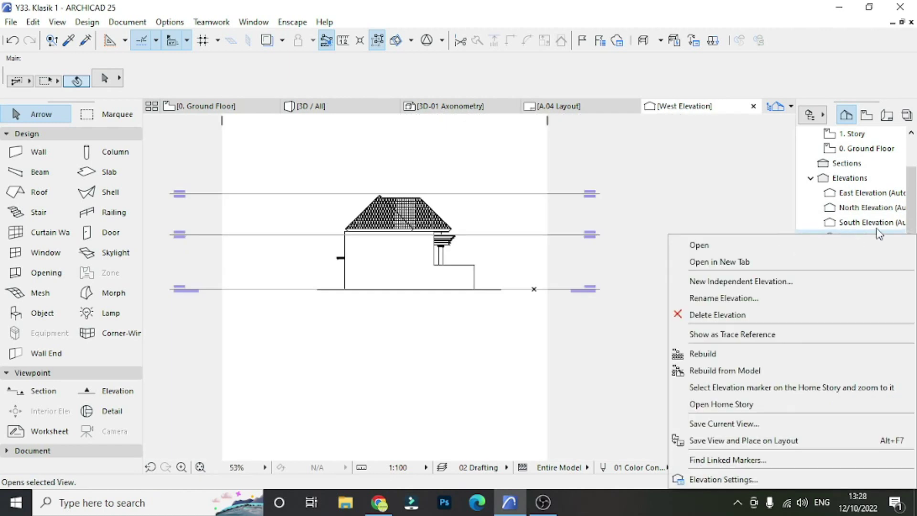
click(742, 441)
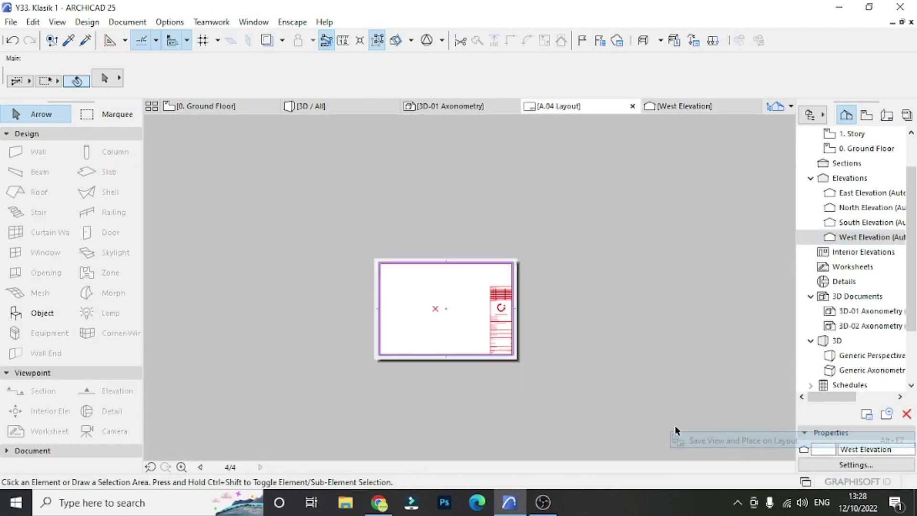
click(435, 308)
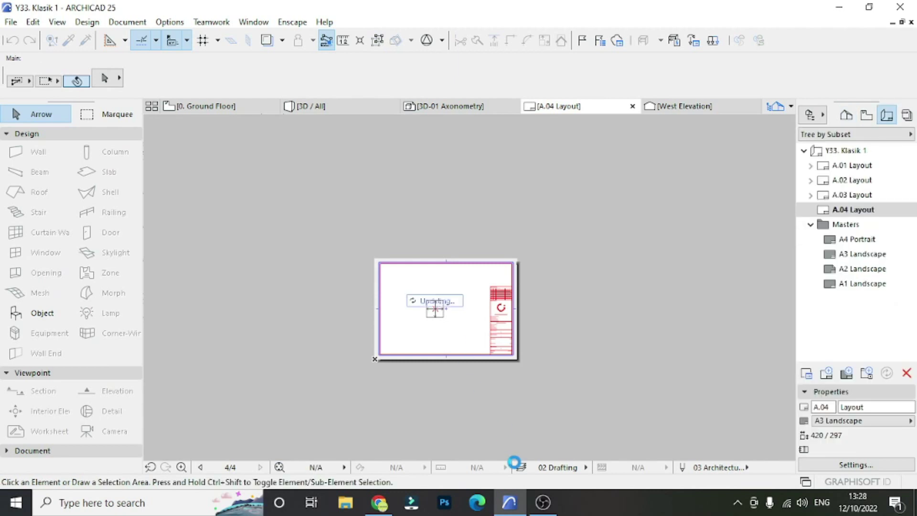
click(544, 501)
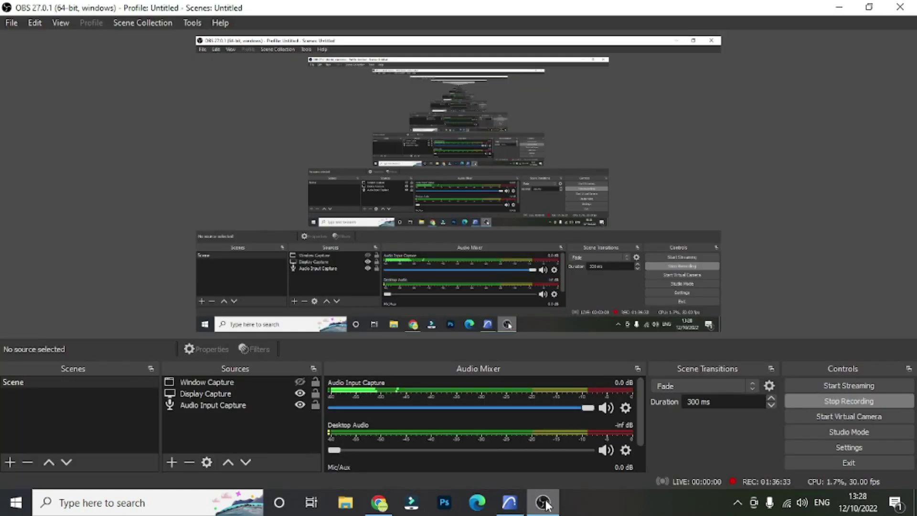
click(545, 502)
click(436, 285)
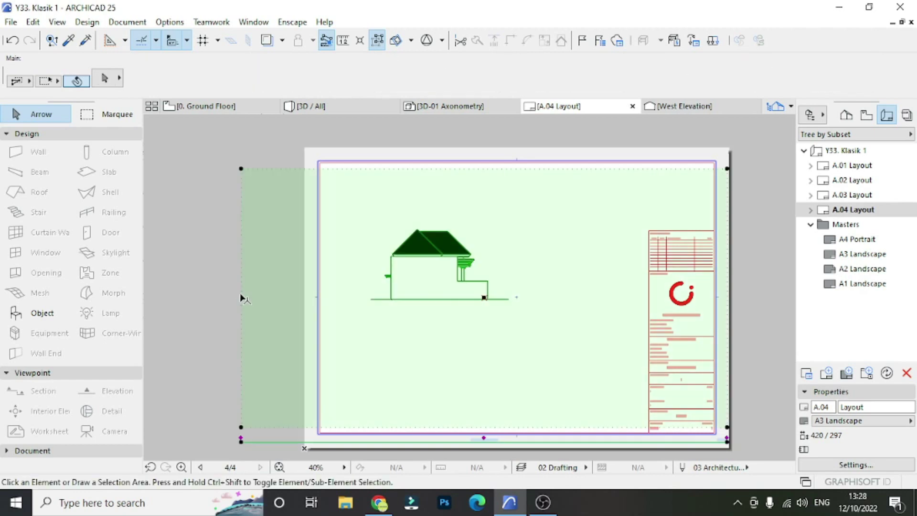
Step: Trim the West Elevation frame's left, right, bottom and top edges inward
click(242, 295)
click(371, 302)
click(729, 306)
click(509, 298)
click(474, 427)
click(490, 311)
click(487, 168)
click(492, 220)
Step: Move the West Elevation down and right, then pull its left edge further inward
key(ctrl+d)
click(439, 263)
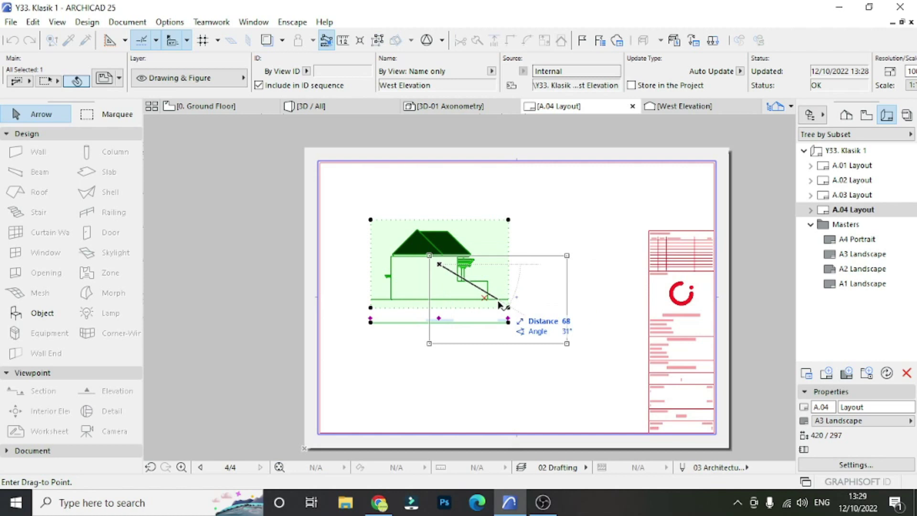
click(487, 308)
scroll(497, 313, up, 2)
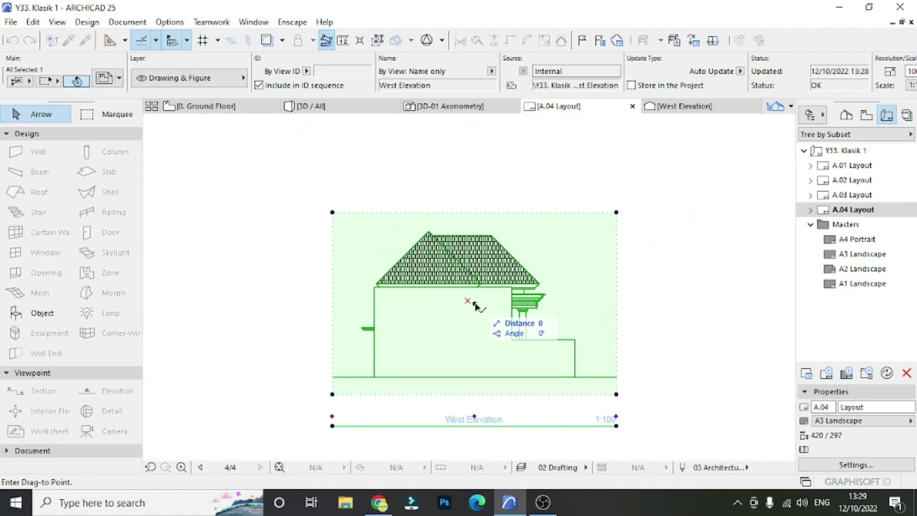
scroll(347, 322, up, 1)
click(326, 336)
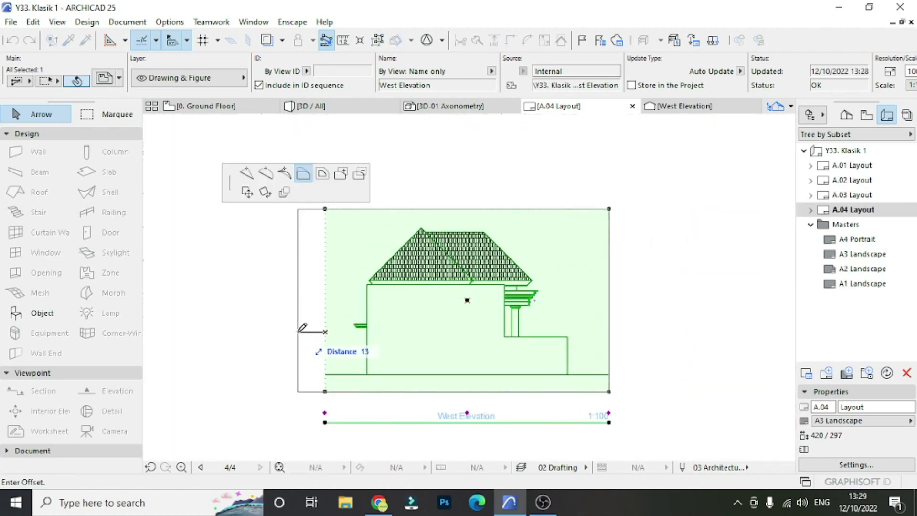
click(327, 372)
click(612, 365)
key(Escape)
Step: Set the West Elevation to 1:50, raise its top edge, and move it up
key(ctrl+shift+apostrophe)
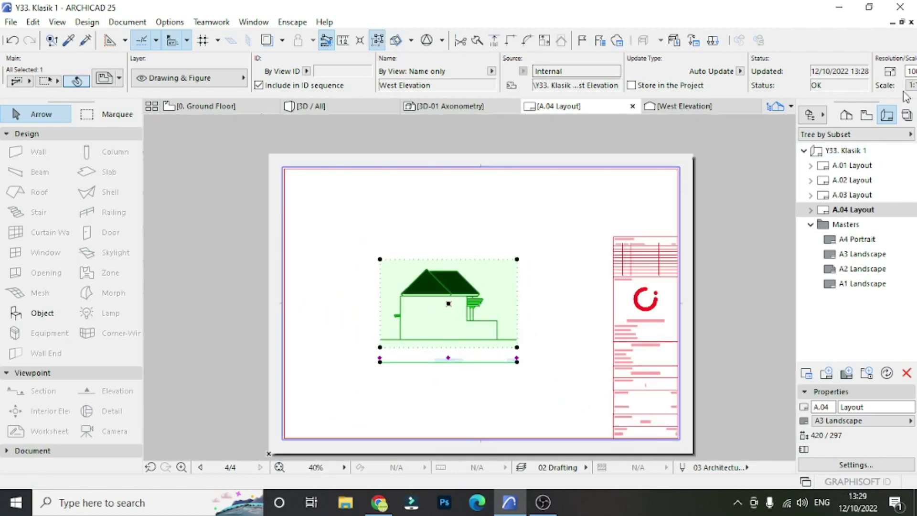
click(909, 86)
click(876, 193)
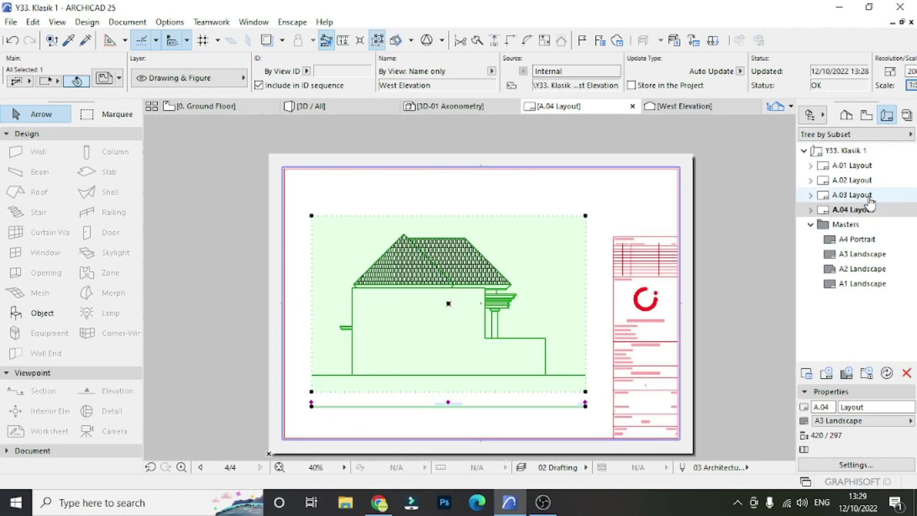
scroll(461, 296, down, 2)
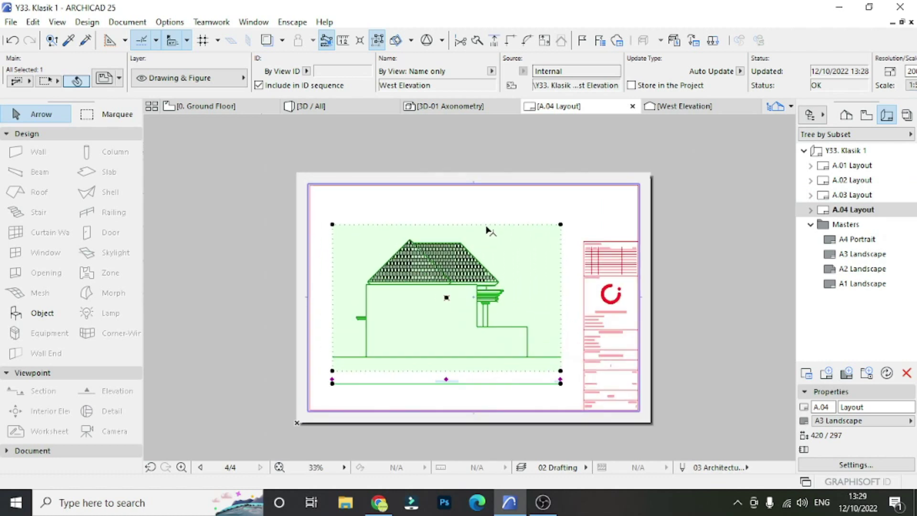
click(487, 225)
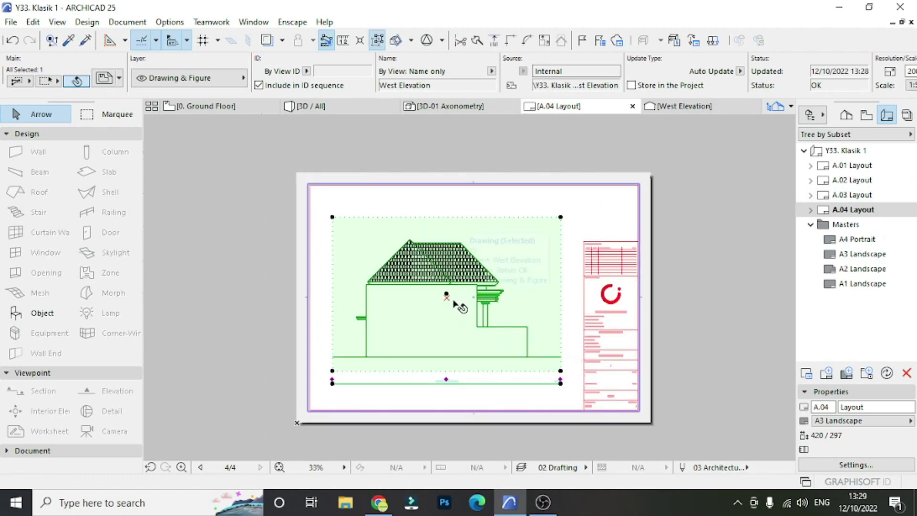
key(ctrl+d)
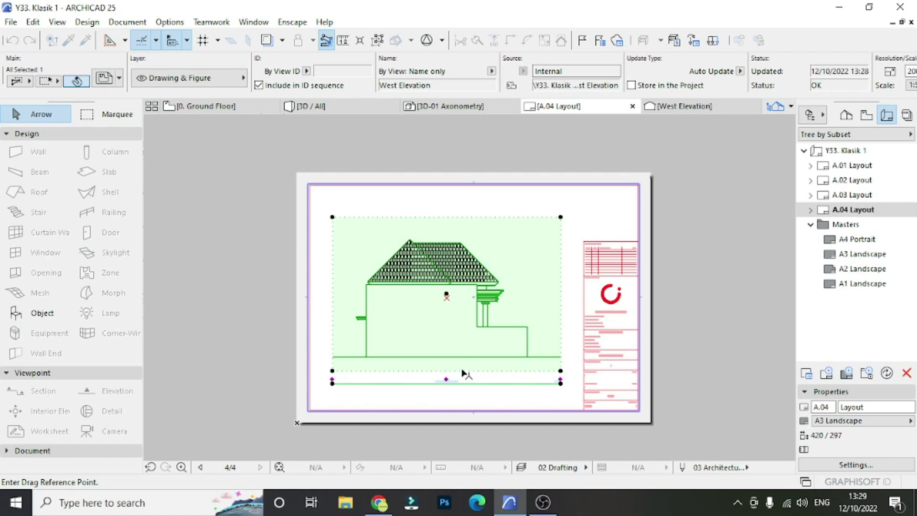
click(462, 370)
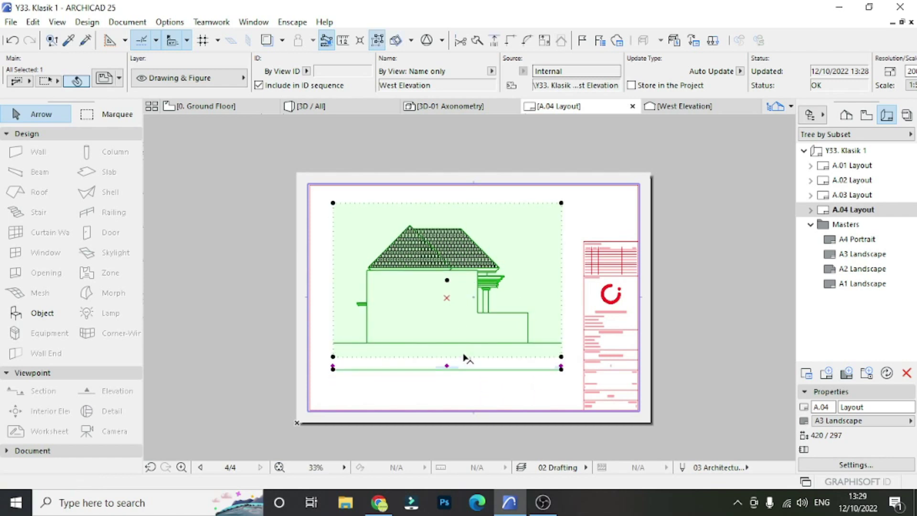
click(466, 357)
click(685, 297)
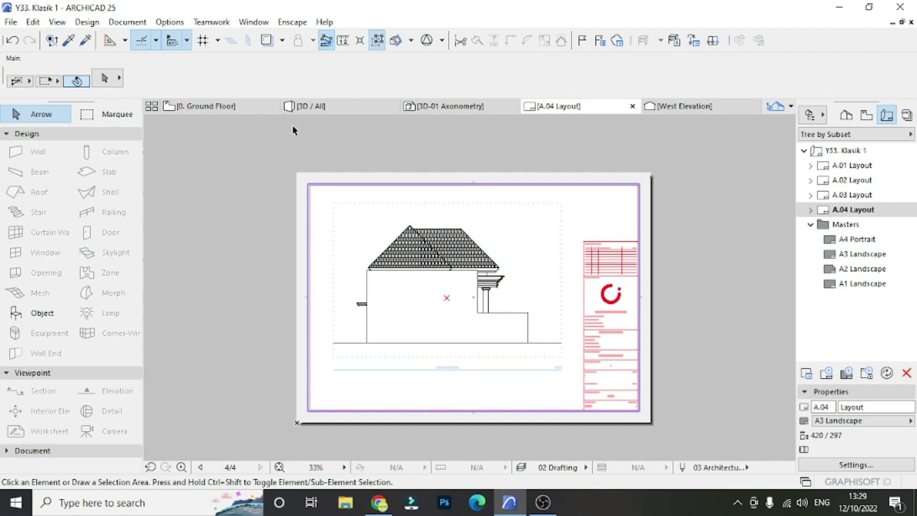
click(229, 107)
Step: Open the North Elevation and save it for placement on a layout
click(847, 115)
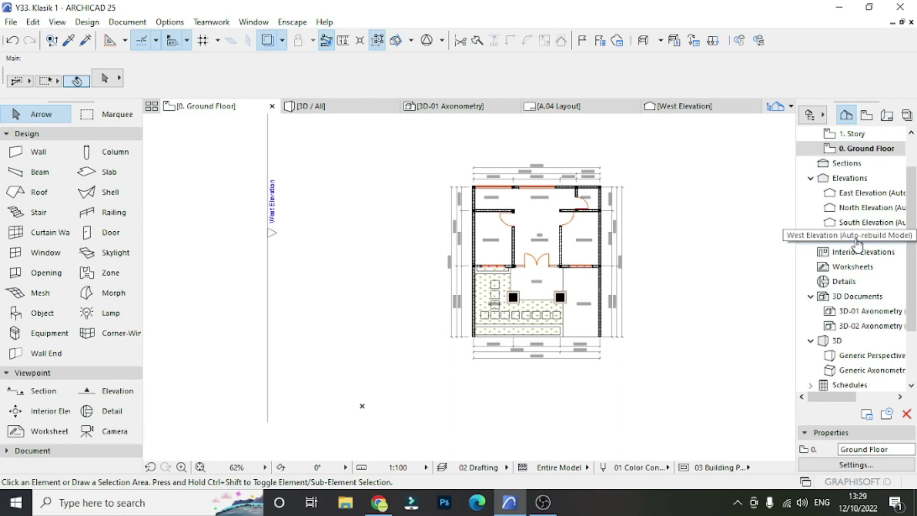
click(704, 186)
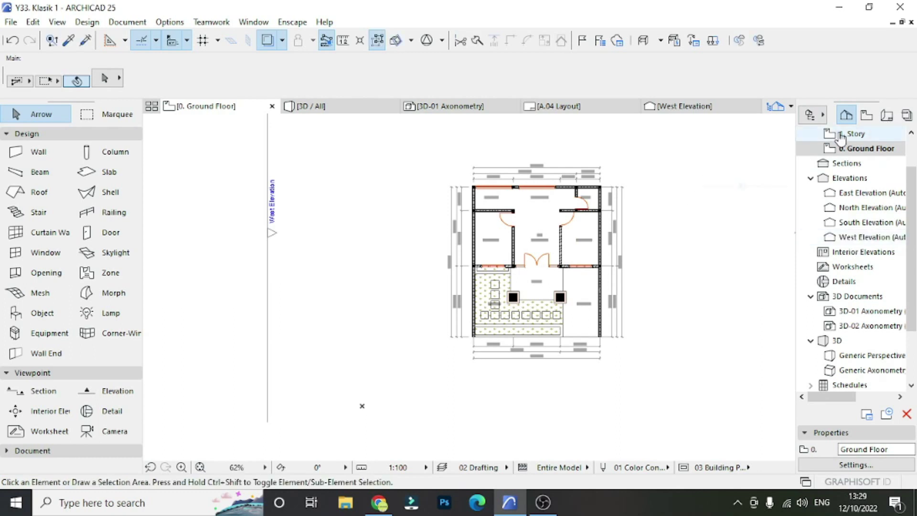
click(885, 118)
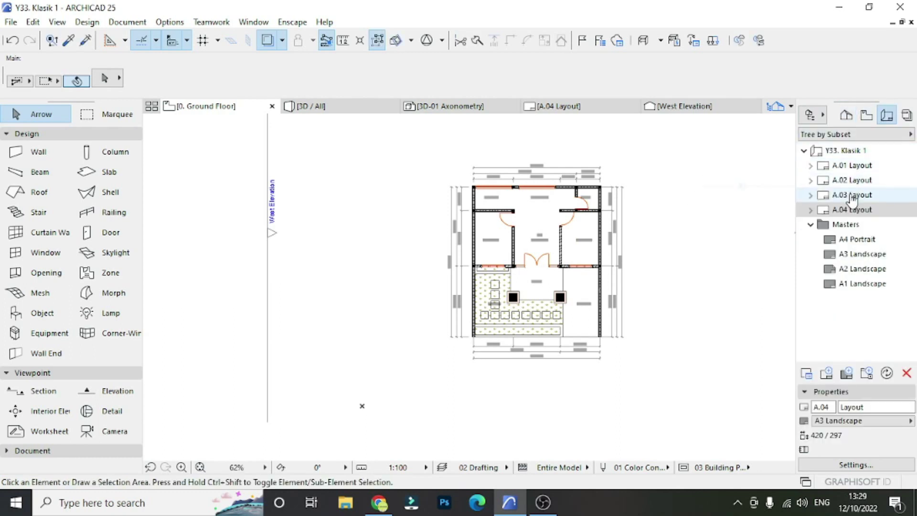
click(728, 180)
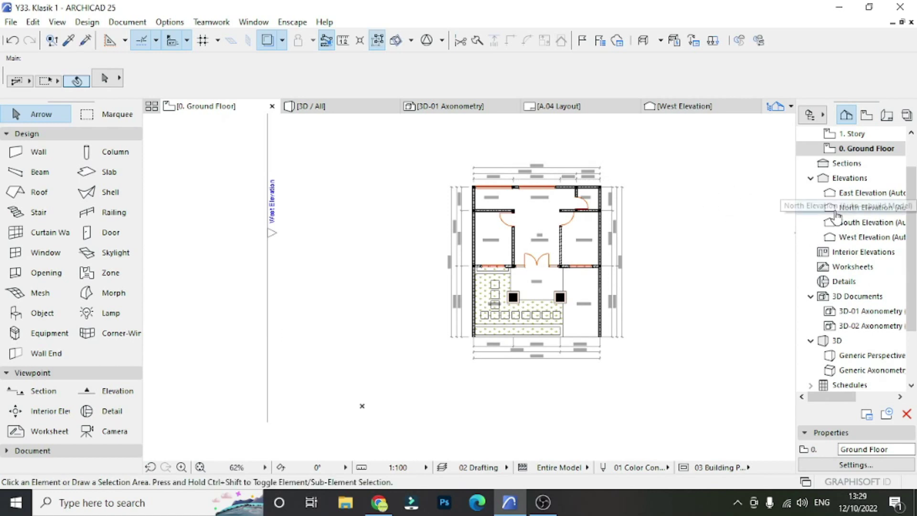
double_click(866, 207)
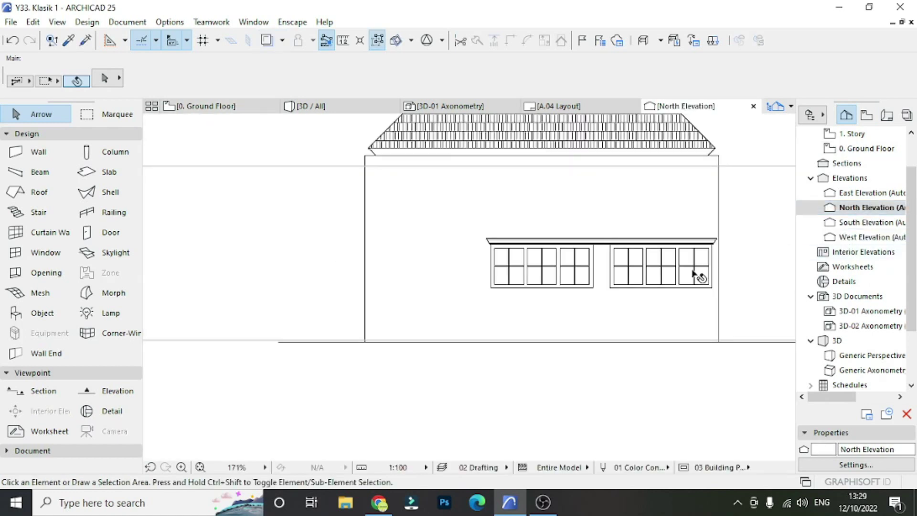
right_click(866, 207)
click(748, 418)
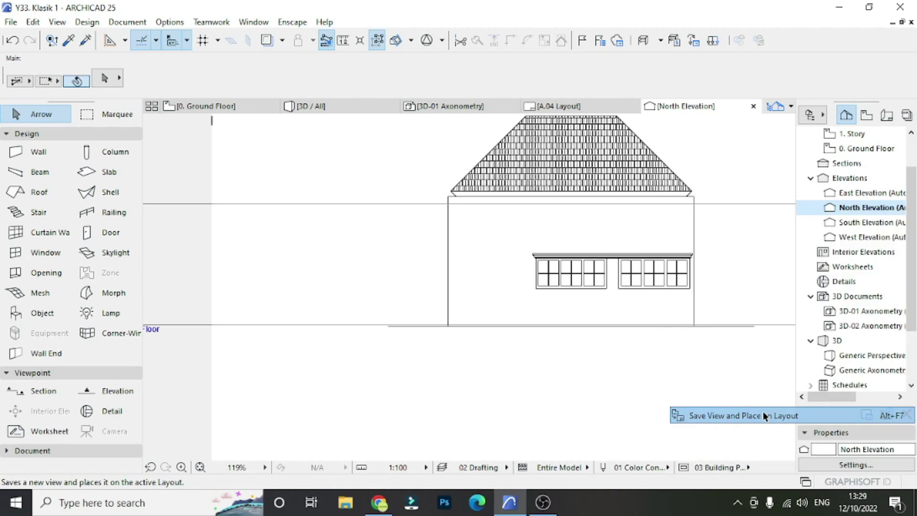
click(887, 115)
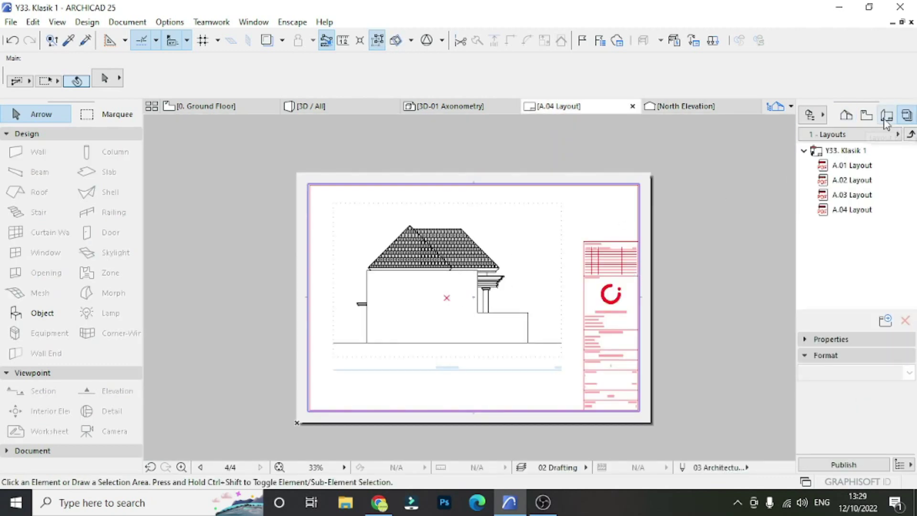
Step: Create a new layout A.05 from the A3 Landscape master
click(827, 373)
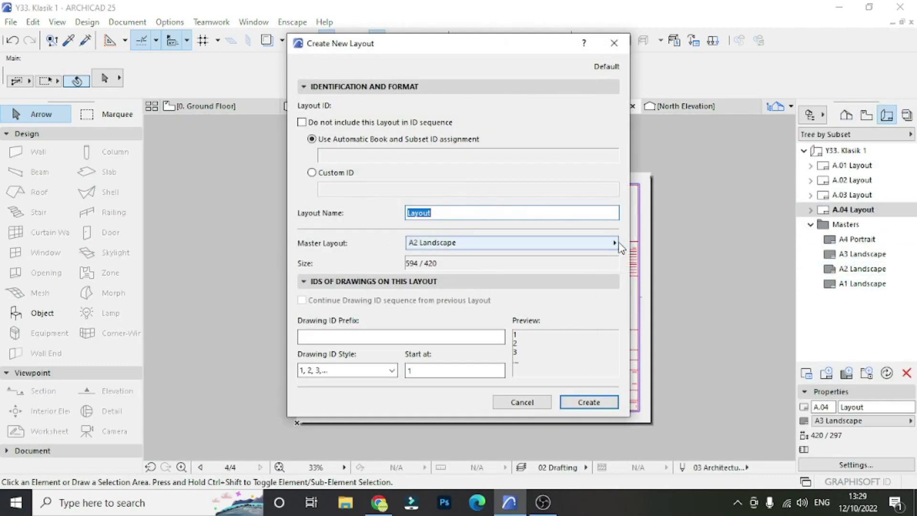
click(520, 244)
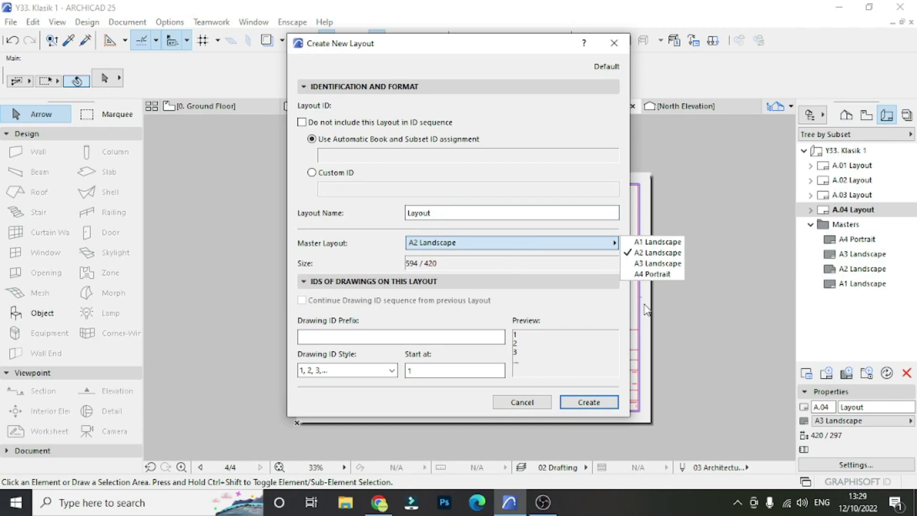
click(664, 264)
click(587, 402)
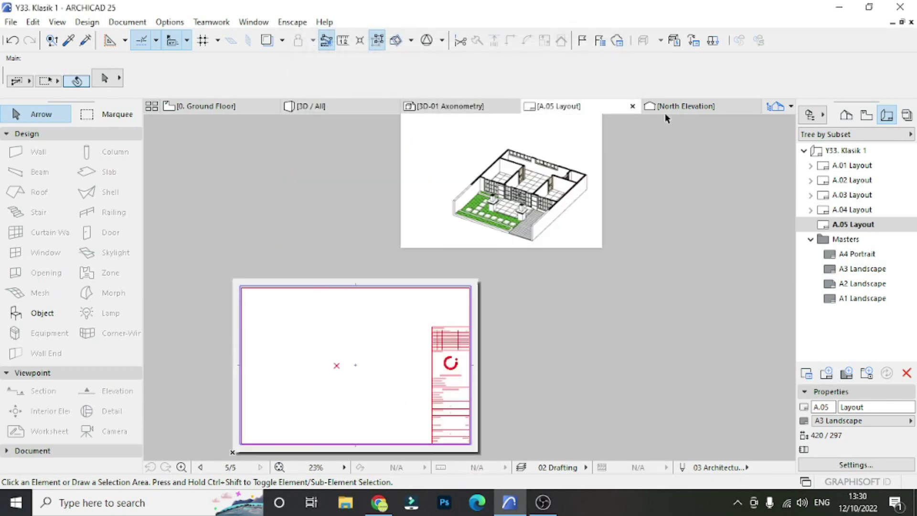
click(698, 109)
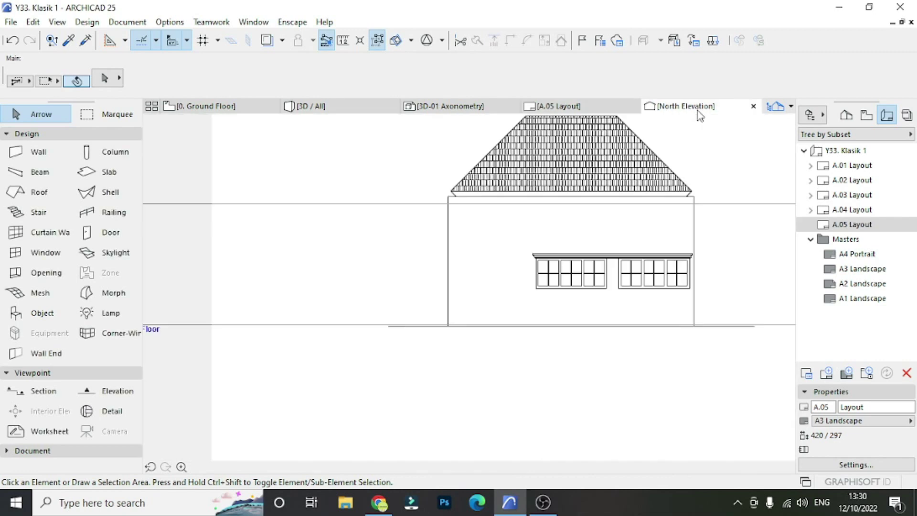
Step: Place the North Elevation view on A.05 and select the drawing
click(847, 117)
right_click(865, 207)
click(743, 410)
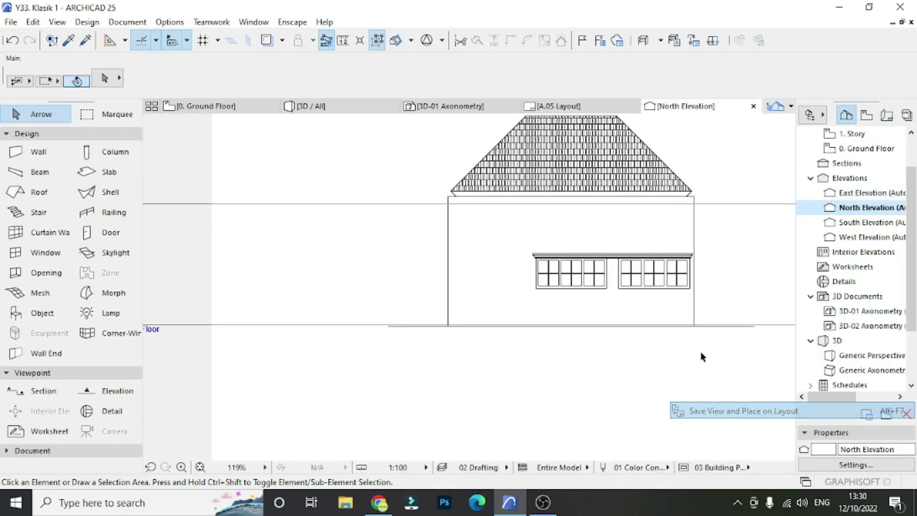
click(337, 365)
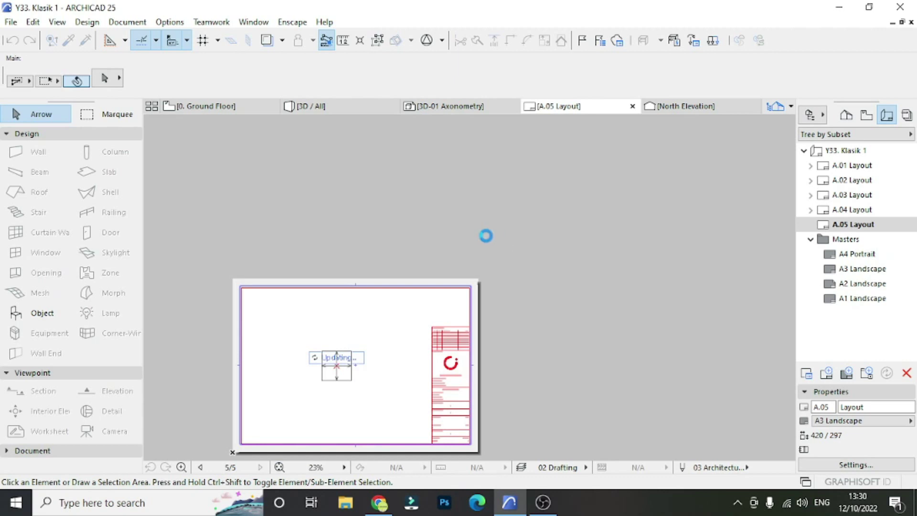
scroll(429, 246, up, 3)
scroll(397, 338, up, 2)
click(419, 315)
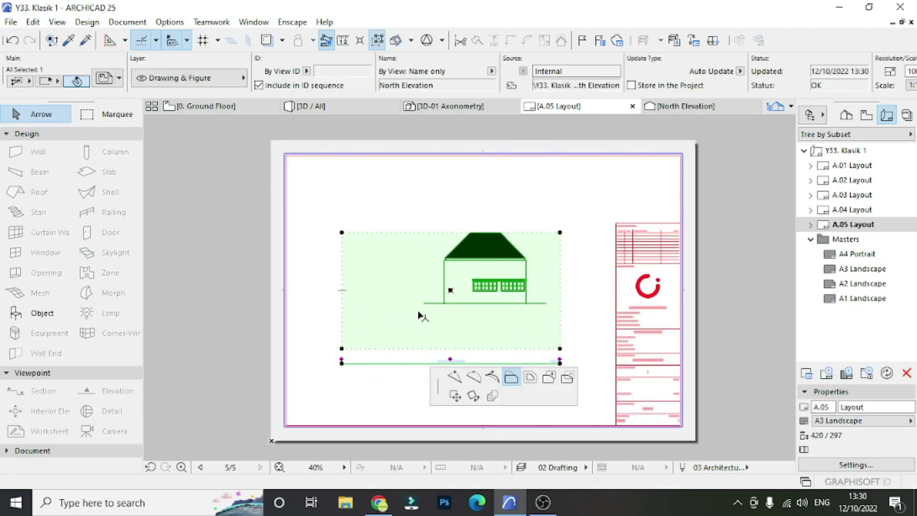
Step: Trim the North Elevation frame's left, right, top and bottom edges
click(419, 315)
click(559, 311)
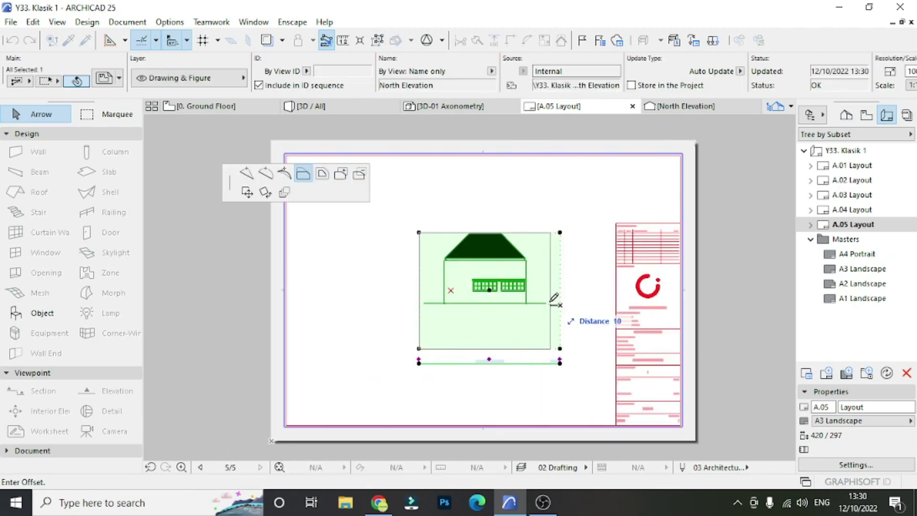
click(419, 313)
click(533, 233)
click(536, 207)
click(526, 349)
click(535, 313)
Step: Move the North Elevation on the sheet and lower the frame's top edge
key(ctrl+d)
click(485, 260)
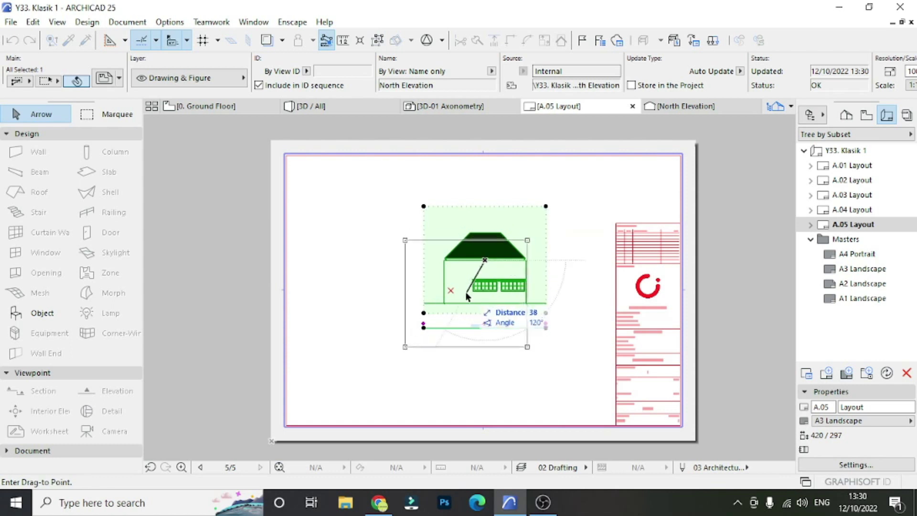
click(450, 290)
scroll(447, 315, up, 1)
scroll(446, 316, up, 3)
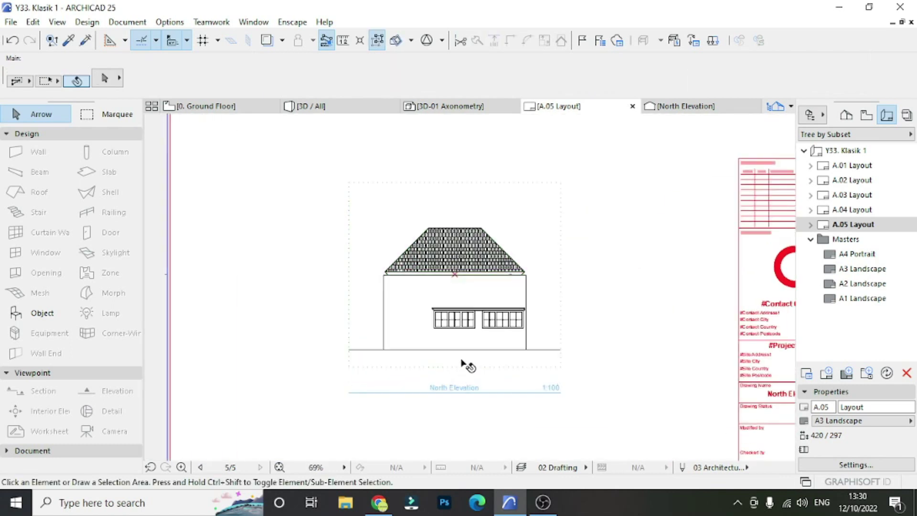
click(462, 367)
click(508, 183)
click(508, 207)
Step: Set the North Elevation drawing scale to 1:50
click(912, 85)
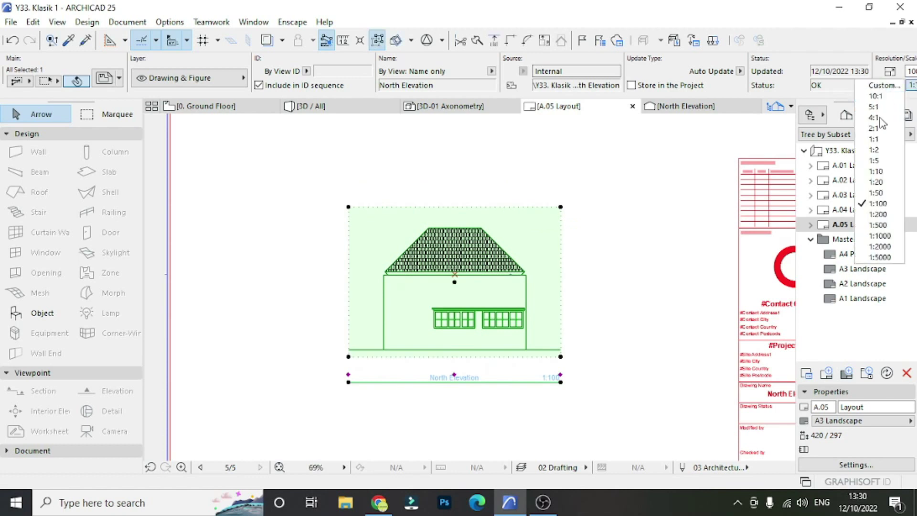
click(879, 193)
scroll(549, 250, down, 3)
key(Escape)
Step: Move the enlarged North Elevation to its final position beside the title block
click(490, 264)
key(ctrl+d)
scroll(467, 264, up, 3)
click(461, 256)
scroll(604, 283, down, 5)
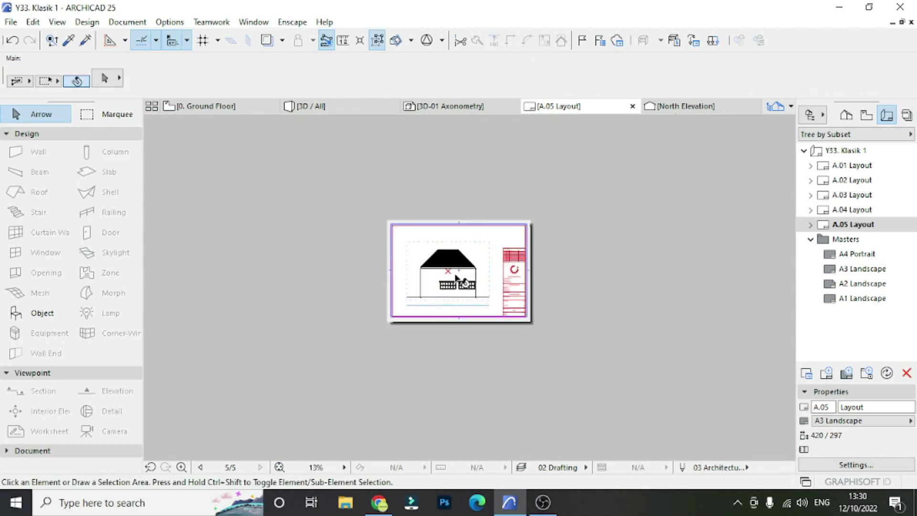
click(686, 276)
key(Escape)
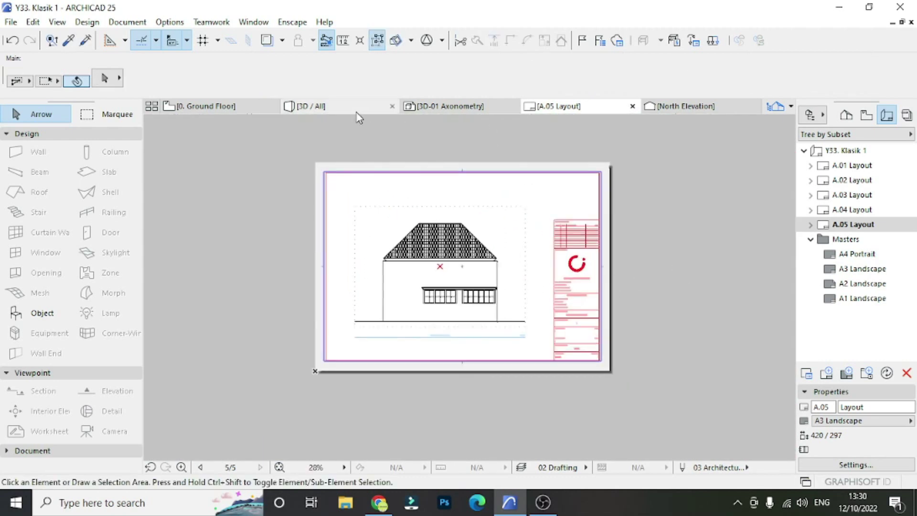
click(357, 111)
Step: Add layout sheet A.06 using the A3 Landscape master layout
click(846, 115)
click(888, 115)
click(827, 373)
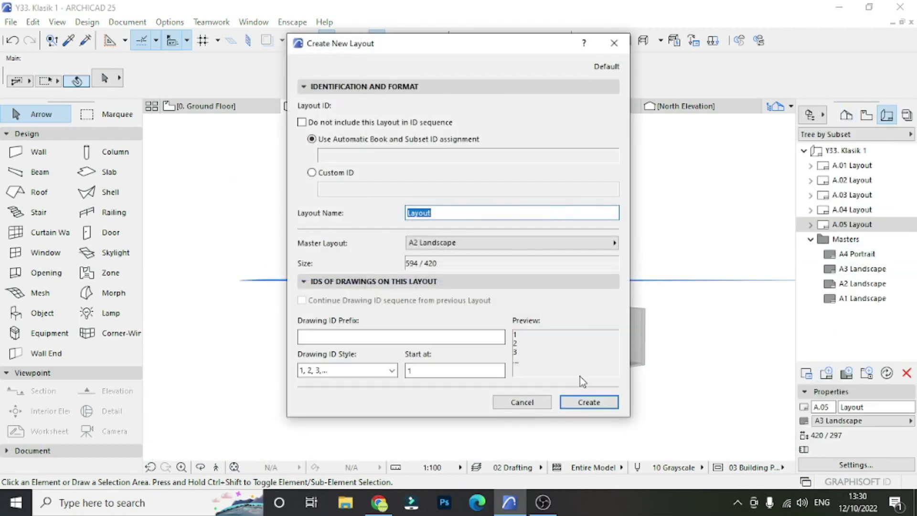
click(559, 243)
click(657, 263)
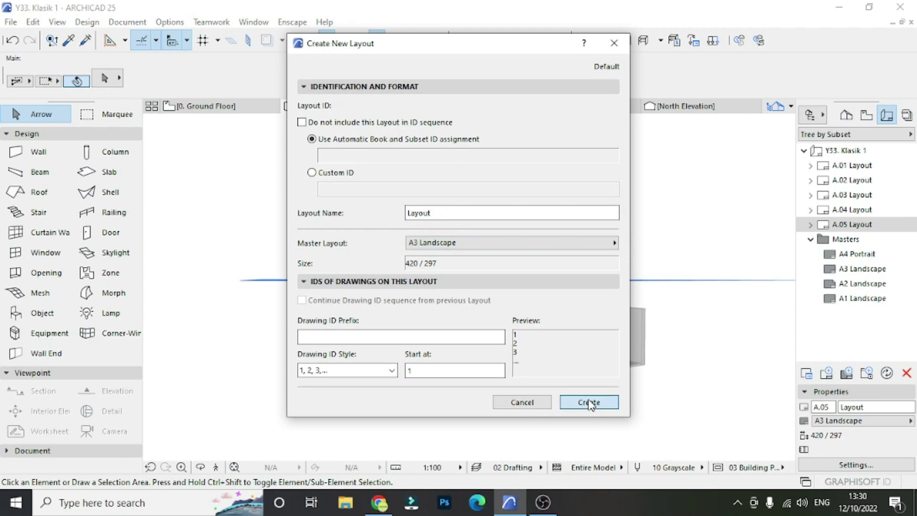
click(589, 403)
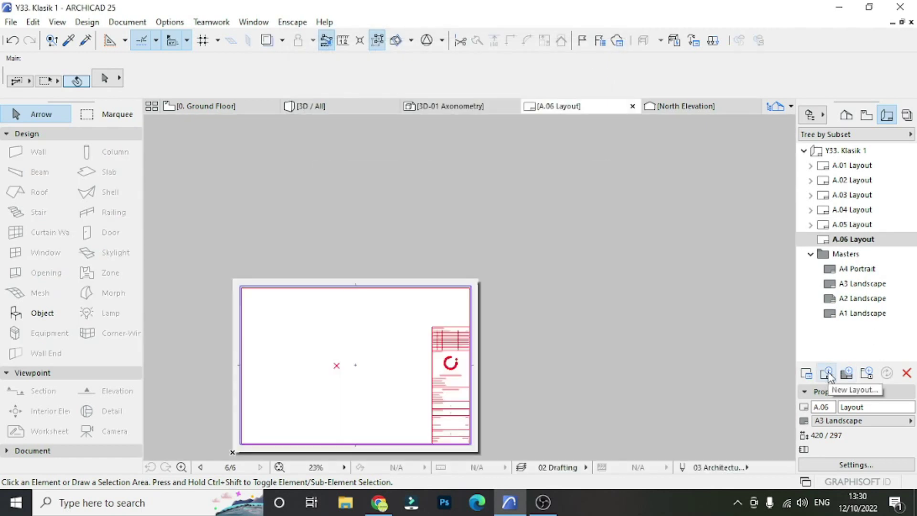
Step: Add another A3 Landscape sheet, A.07, and return to the 3D model view
click(828, 374)
click(581, 248)
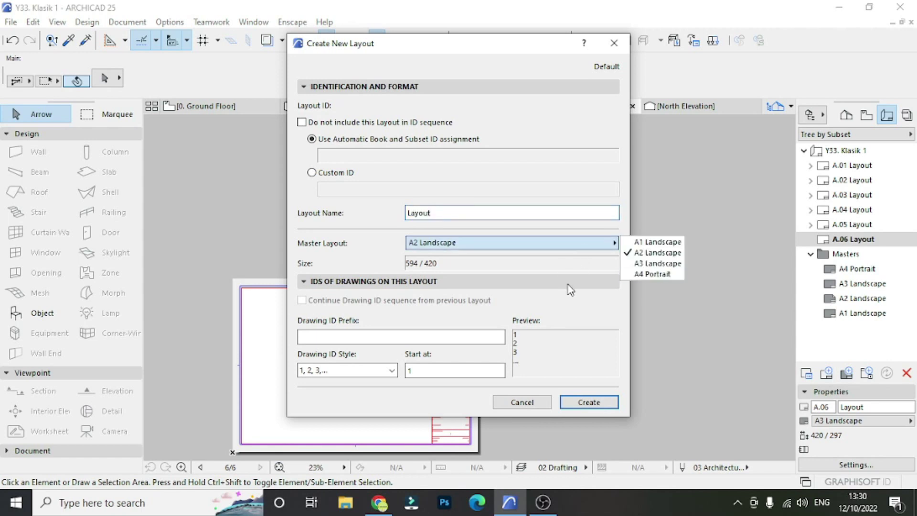
click(658, 264)
click(590, 402)
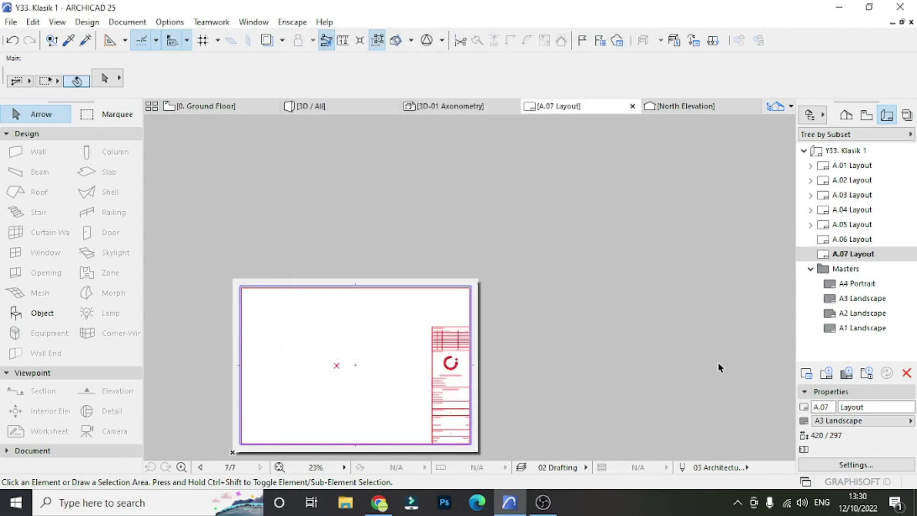
click(713, 346)
click(365, 110)
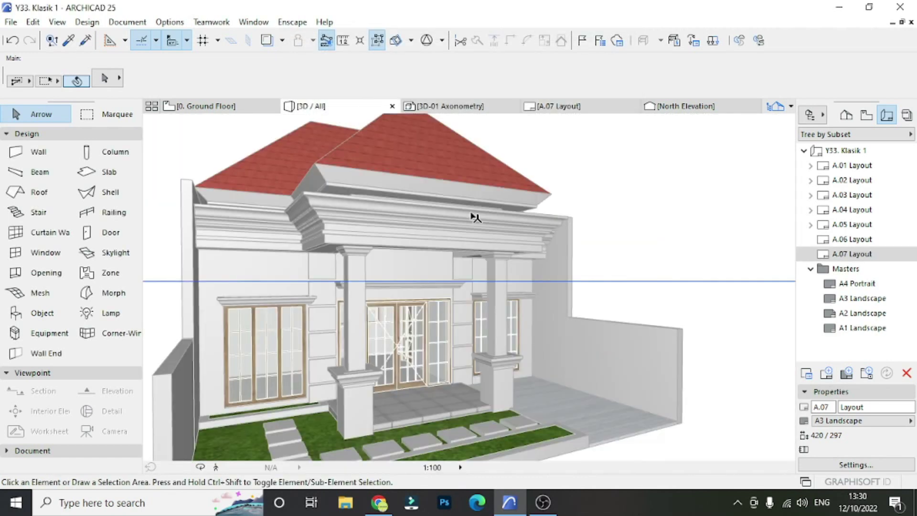
Step: Save the 3D-01 Axonometry view and place it on the A.07 layout sheet
click(467, 109)
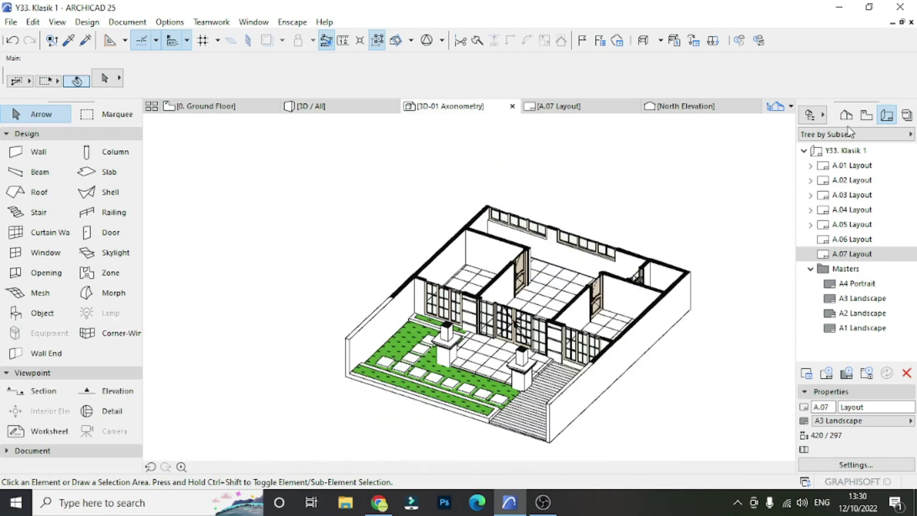
click(846, 115)
right_click(860, 311)
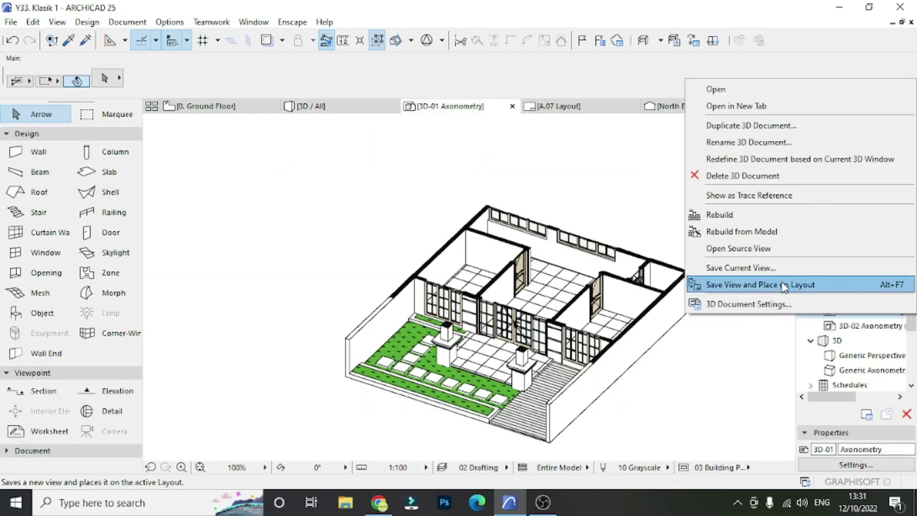
click(784, 286)
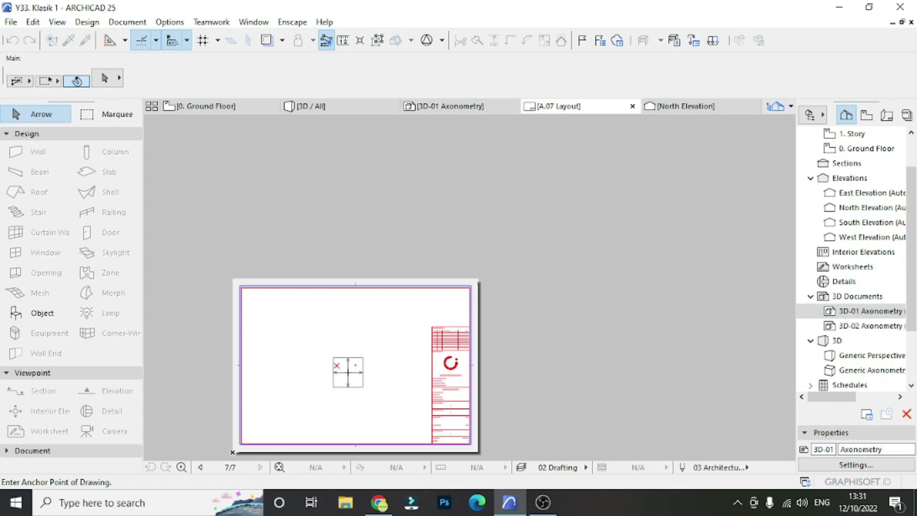
click(337, 365)
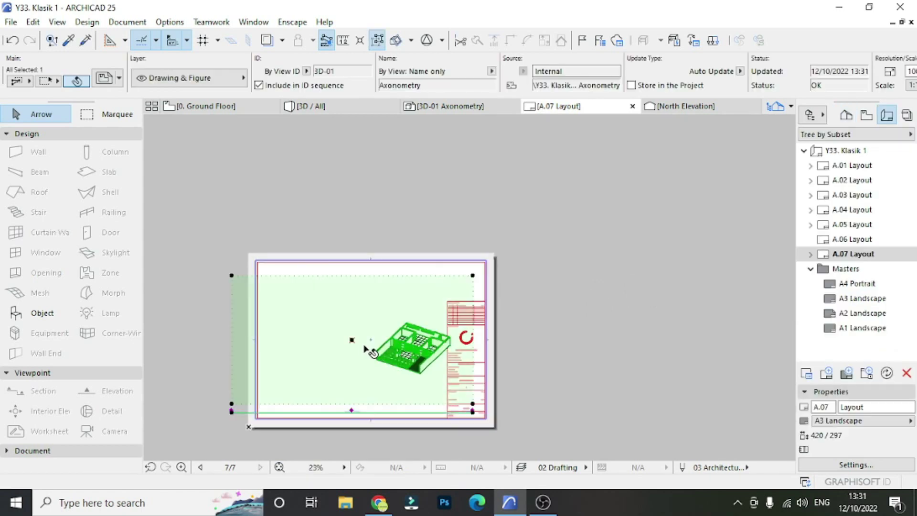
Step: Trim the axonometry frame's left, top and bottom edges in toward the model
click(232, 359)
click(368, 359)
scroll(437, 272, up, 2)
click(447, 259)
click(433, 320)
click(432, 444)
click(433, 409)
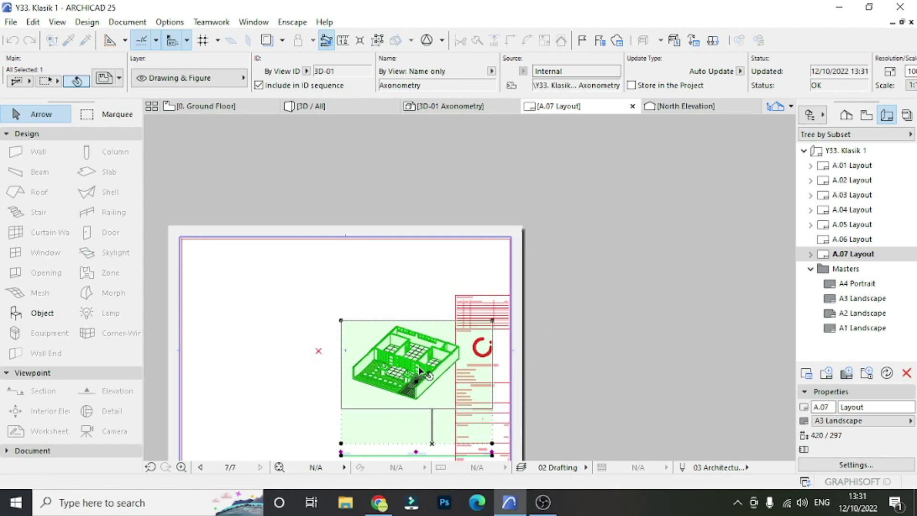
Step: Move the axonometry drawing to a new position on the sheet
key(ctrl+d)
click(417, 365)
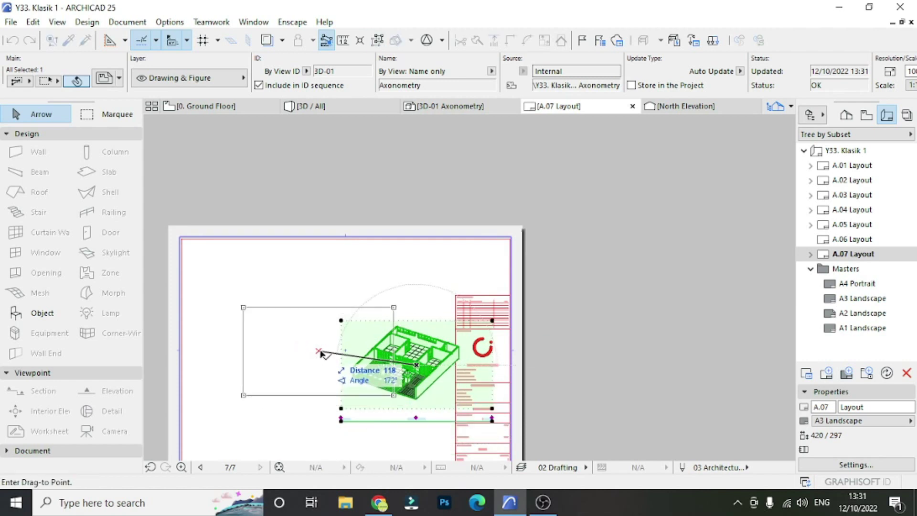
click(318, 352)
click(392, 364)
key(Escape)
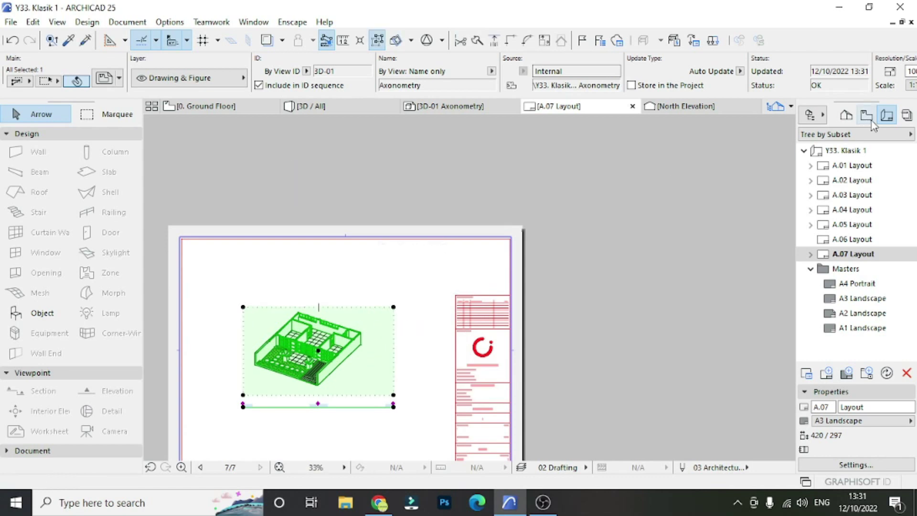
Step: Set the axonometry drawing's scale to a custom 1:60
click(913, 86)
click(874, 203)
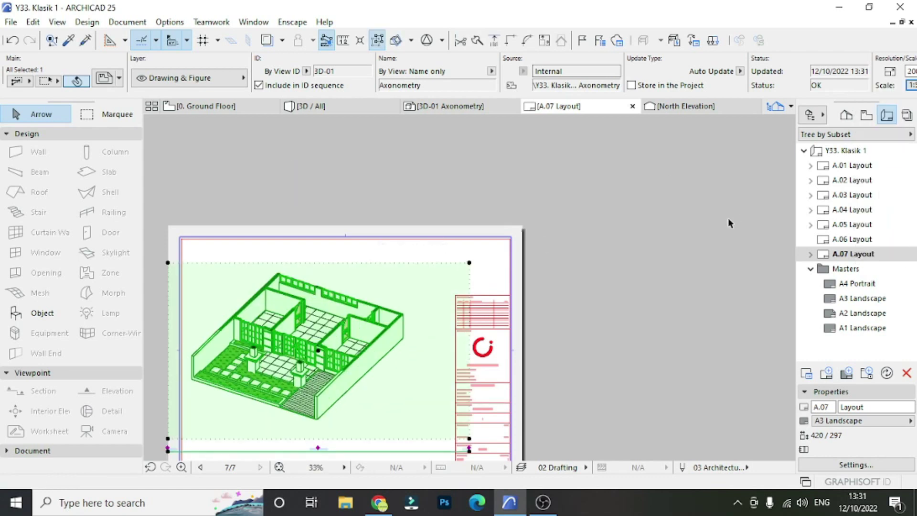
scroll(647, 248, down, 2)
scroll(342, 356, up, 2)
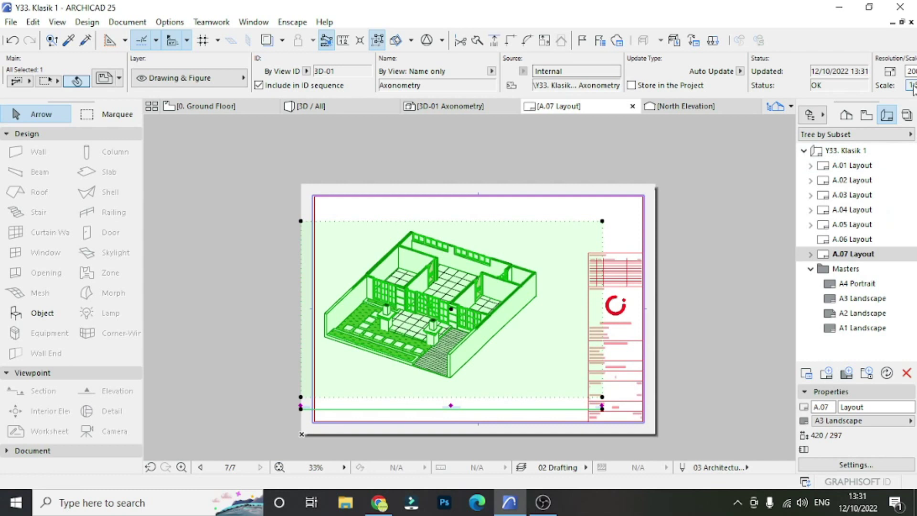
click(912, 86)
text(60)
key(Return)
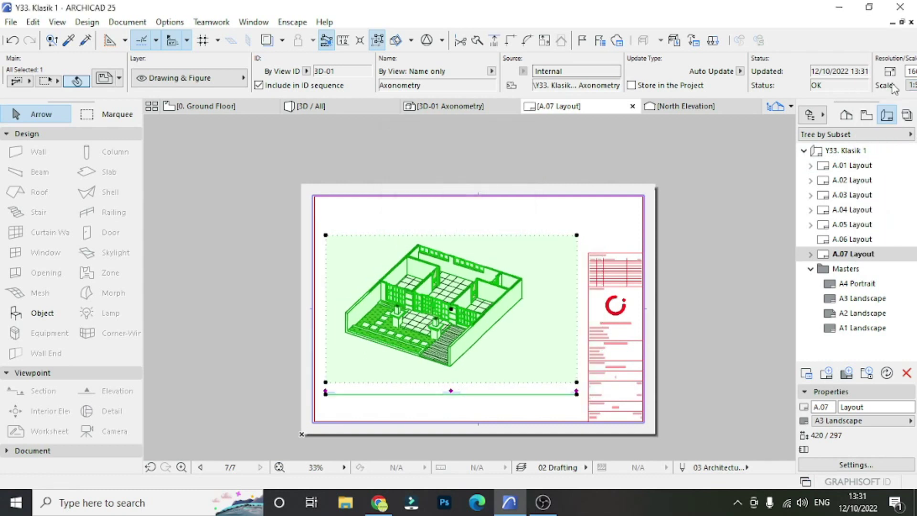
Step: Pull the frame's left and right edges in closer to the model
scroll(394, 361, up, 1)
click(325, 330)
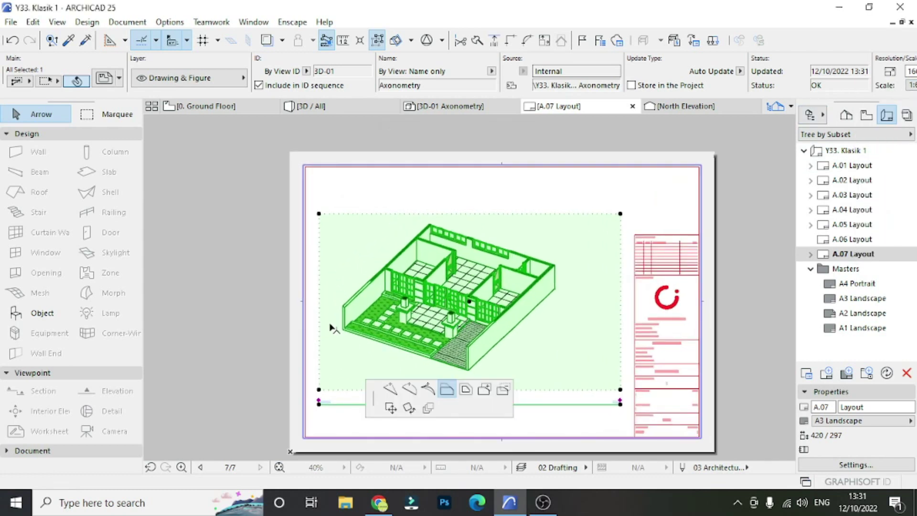
click(333, 330)
click(622, 339)
click(569, 334)
Step: Centre the 1:60 axonometry drawing on the A.07 sheet
click(450, 306)
click(683, 338)
click(508, 333)
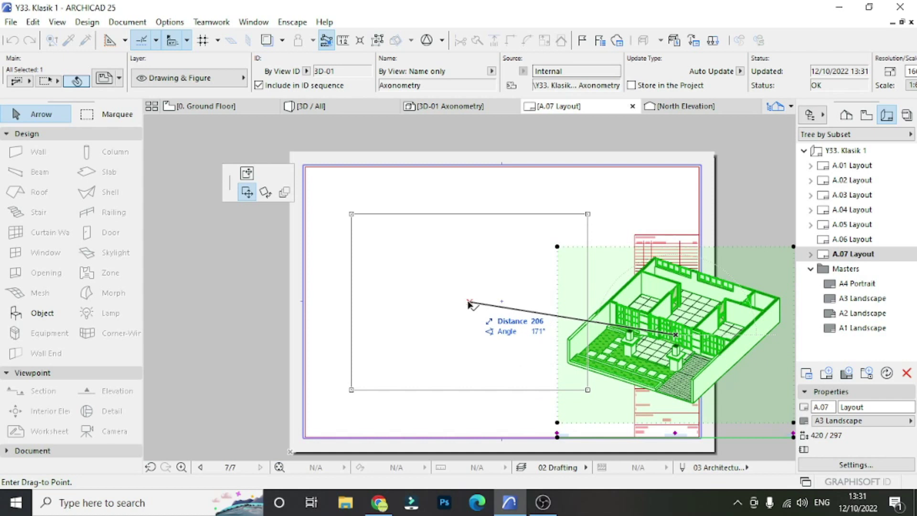
click(584, 311)
key(Escape)
scroll(497, 379, up, 3)
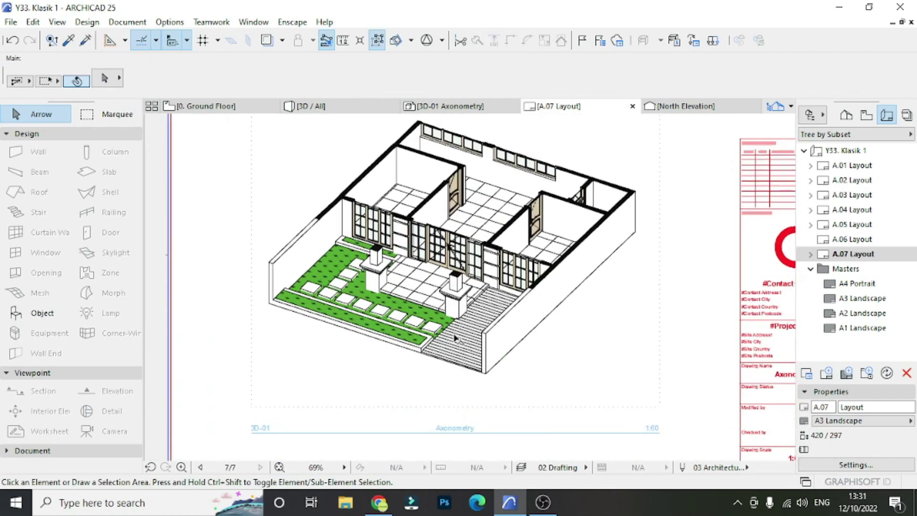
scroll(498, 379, down, 5)
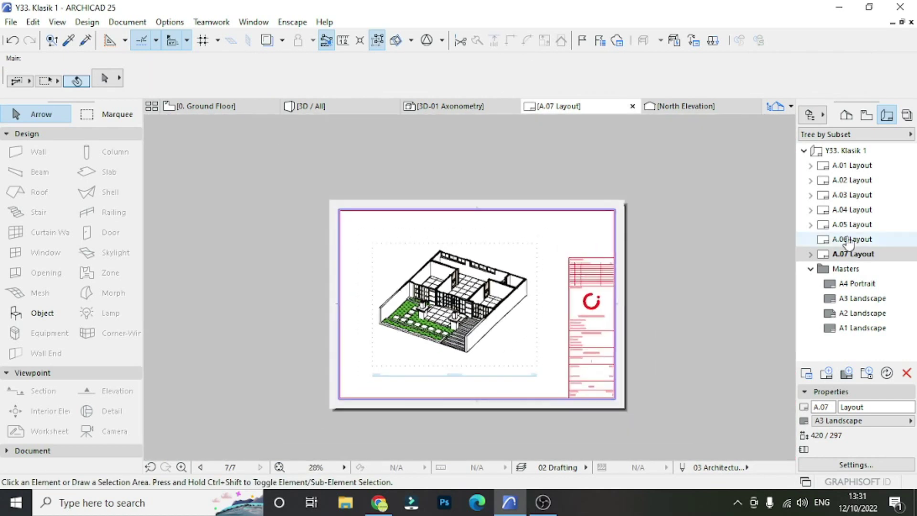
Step: Open the 3D-02 Axonometry view, save it for layout, and open sheet A.06
click(846, 116)
double_click(863, 327)
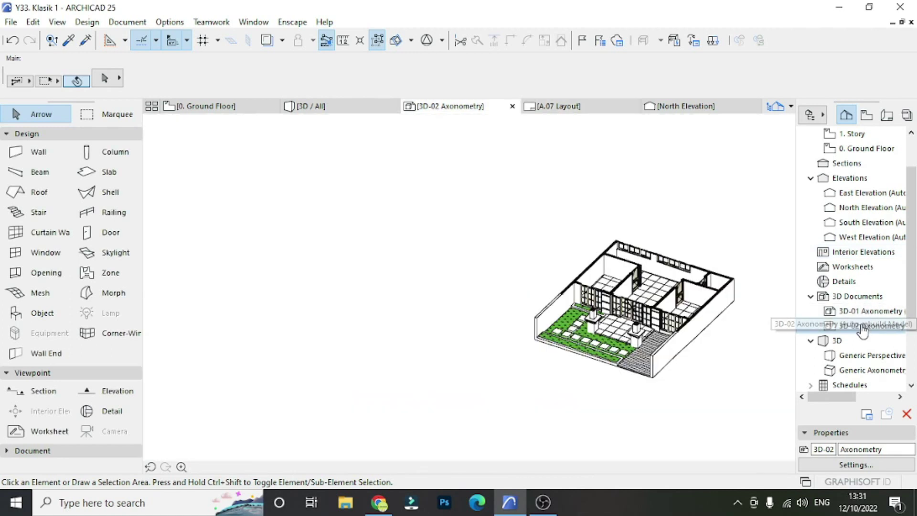
right_click(863, 327)
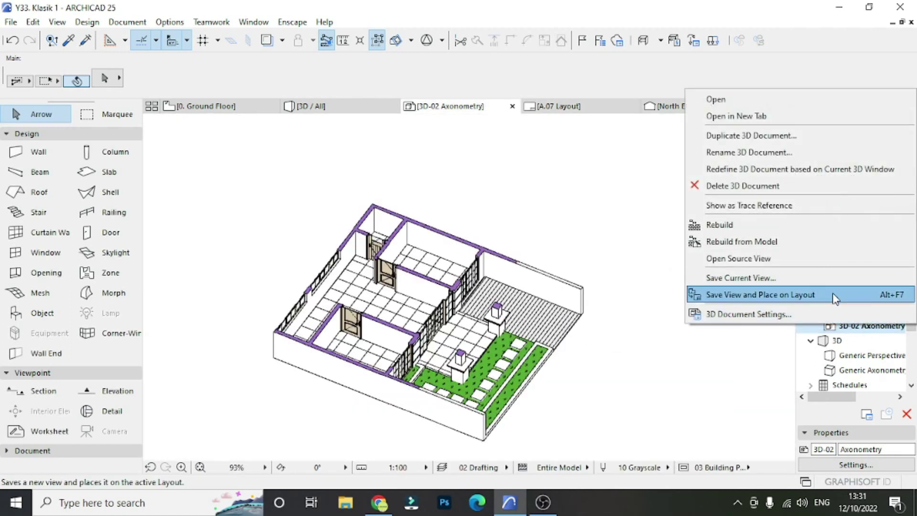
click(835, 296)
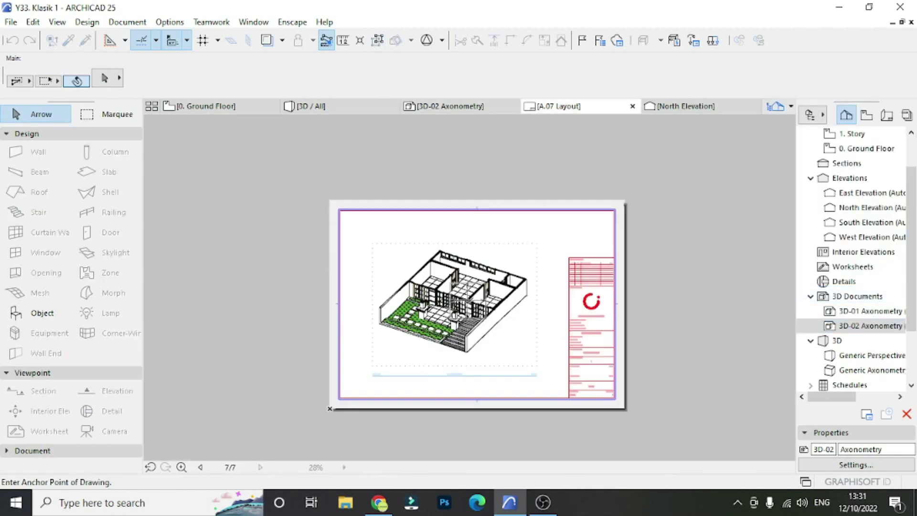
click(889, 122)
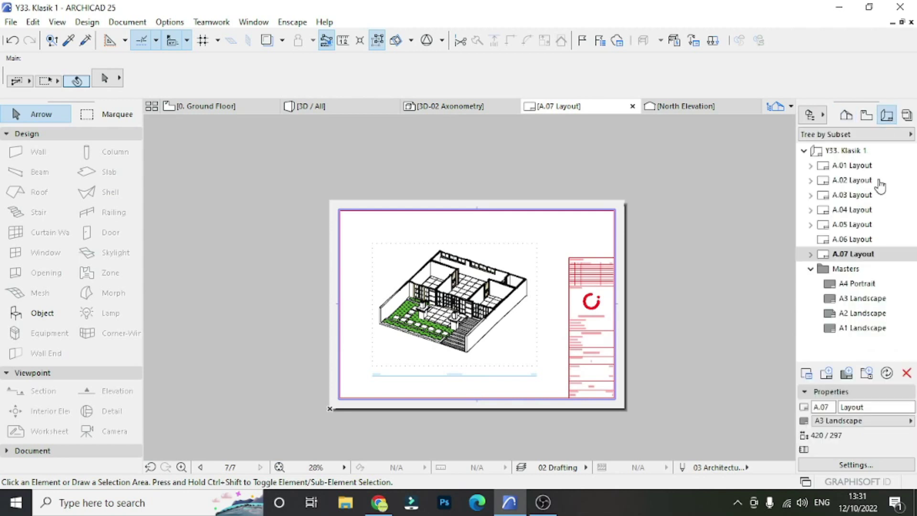
double_click(862, 239)
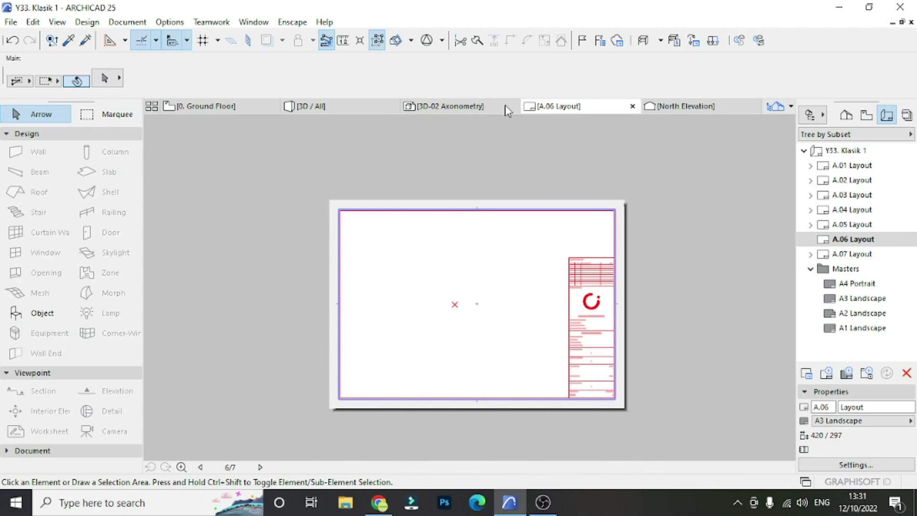
Step: Place the 3D-02 Axonometry drawing onto the A.06 sheet from the Project Map
click(508, 111)
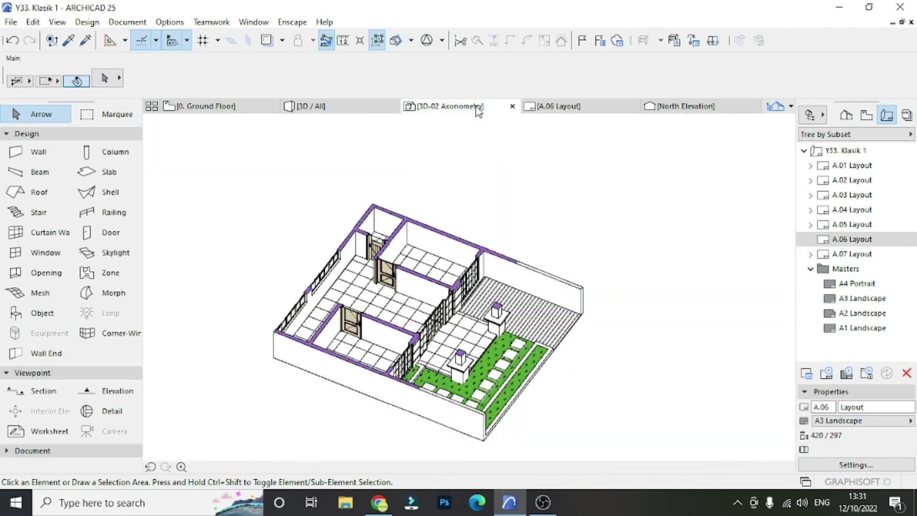
right_click(881, 241)
click(847, 120)
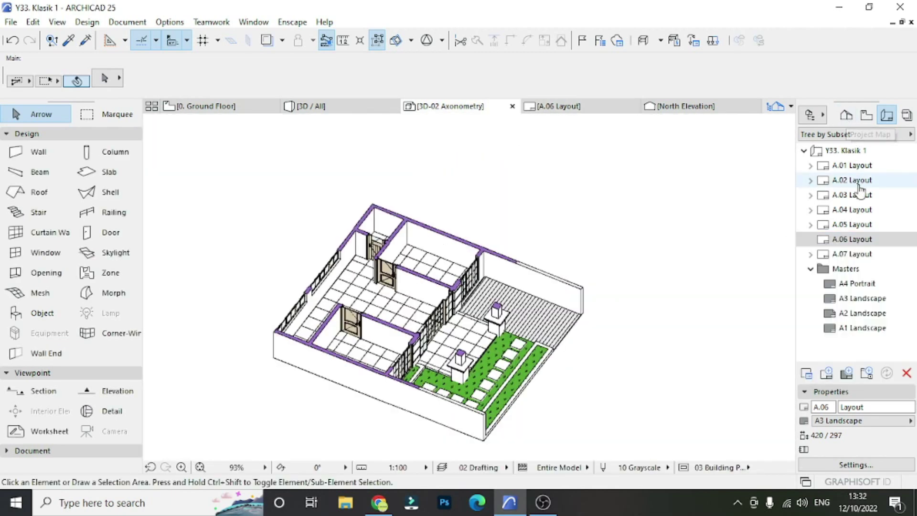
click(846, 116)
right_click(860, 324)
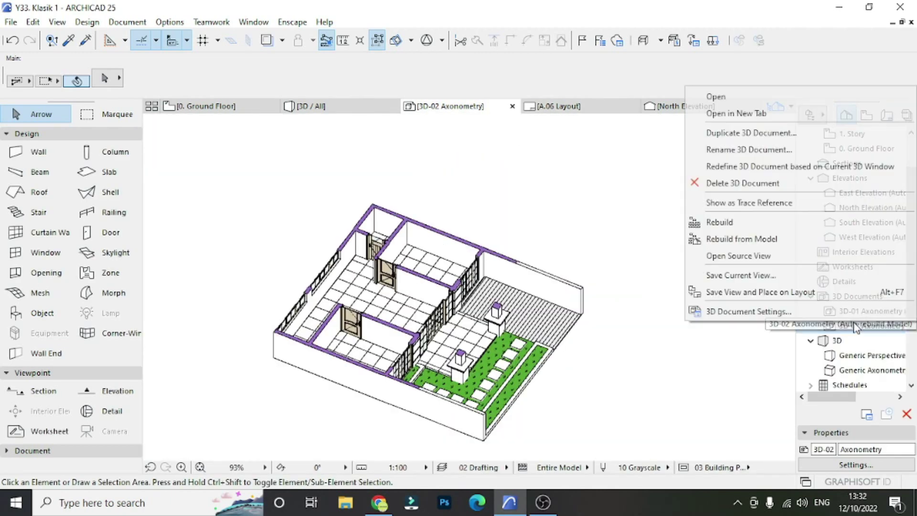
click(759, 293)
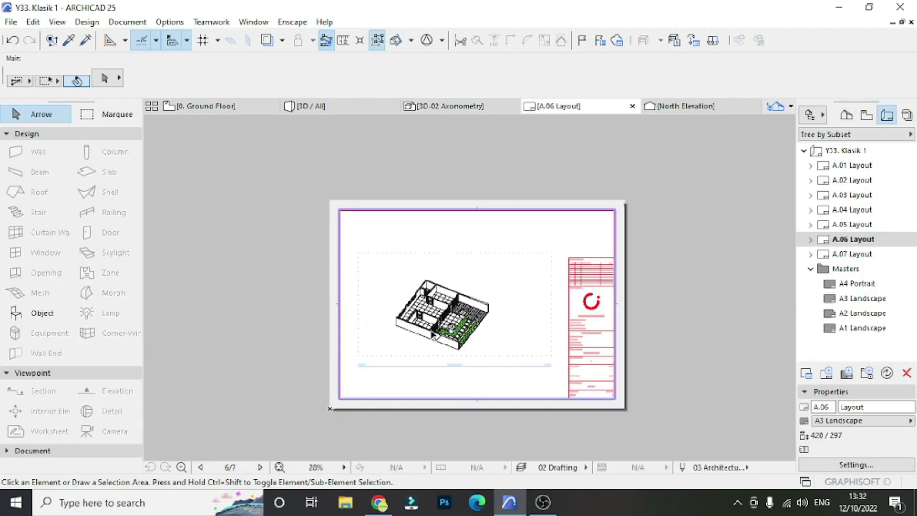
scroll(434, 335, up, 2)
Step: Trim the A.06 drawing's left, right and top boundaries closer to the model
click(318, 324)
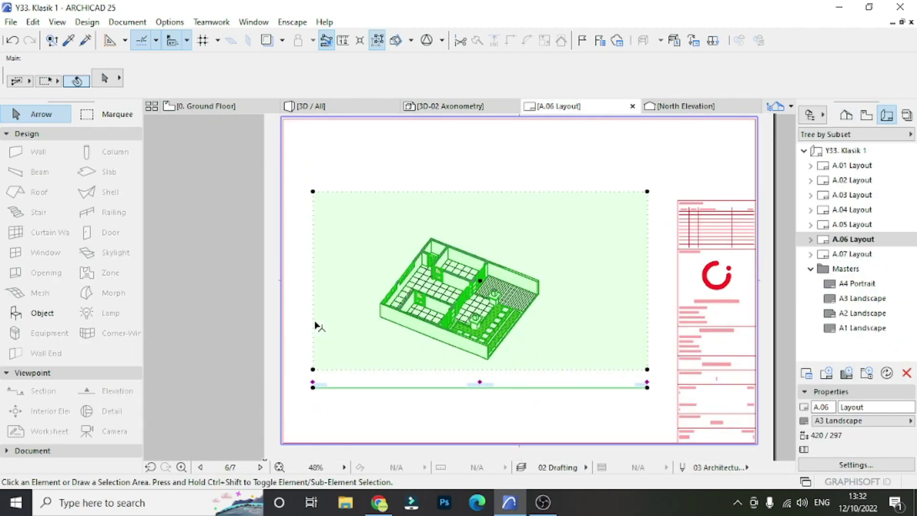
click(369, 319)
click(648, 325)
click(550, 313)
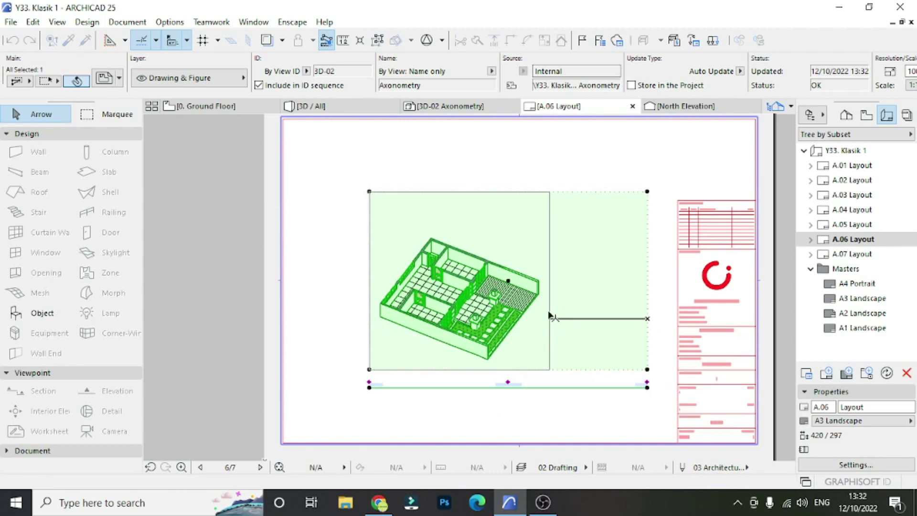
click(492, 192)
click(493, 226)
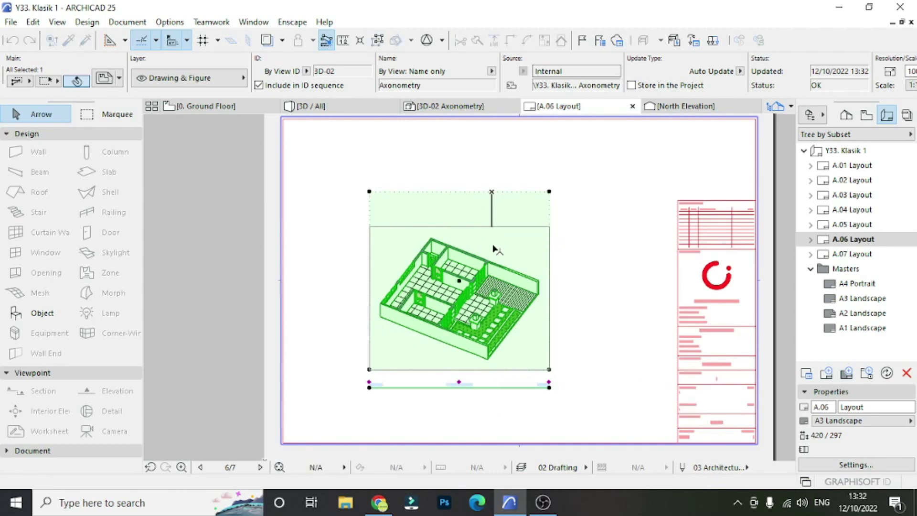
Step: Rescale the axonometry to a custom 1:60 and move it to the sheet centre
click(911, 85)
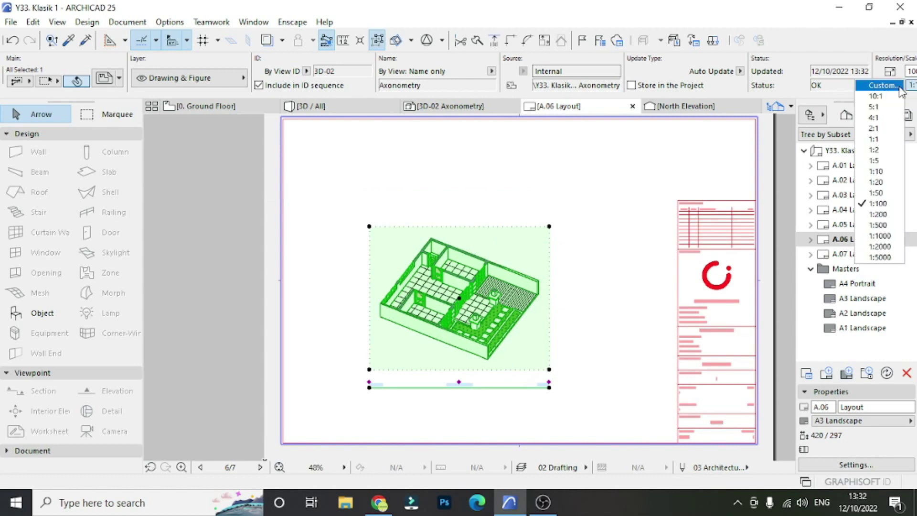
text(60,00)
key(Return)
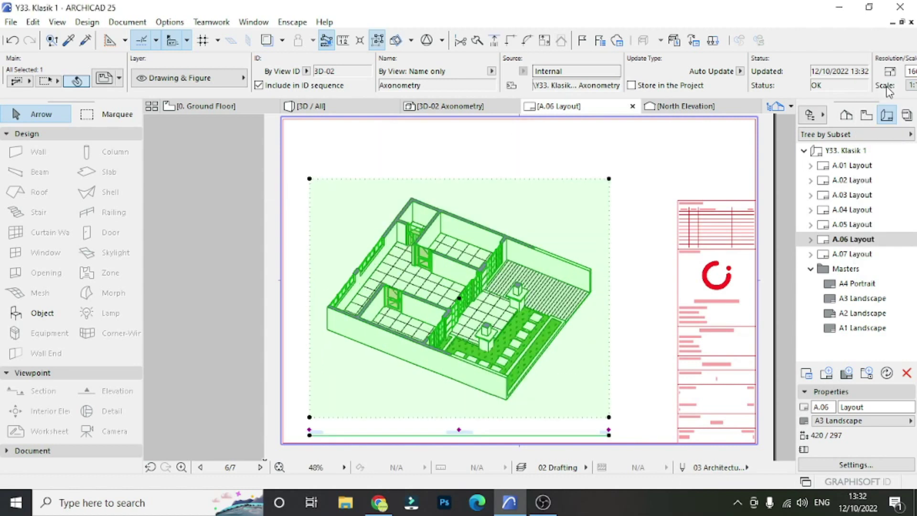
click(458, 300)
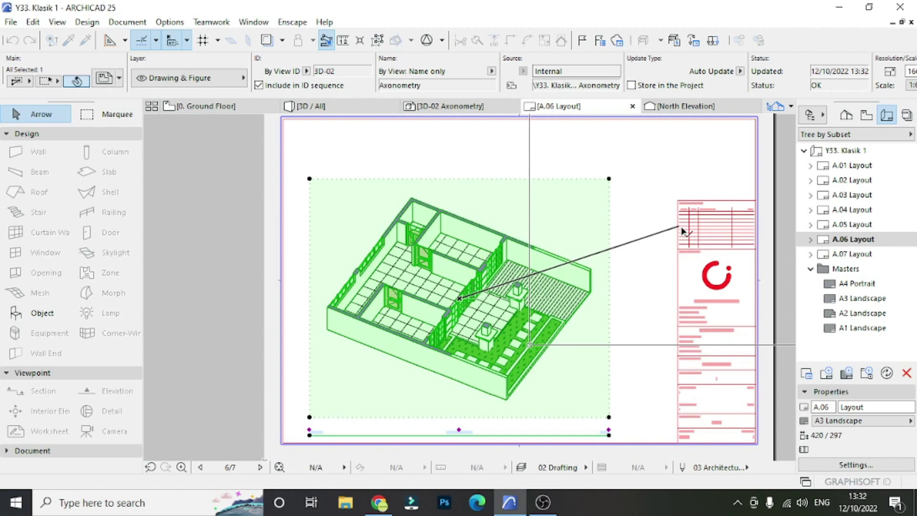
click(683, 228)
click(480, 281)
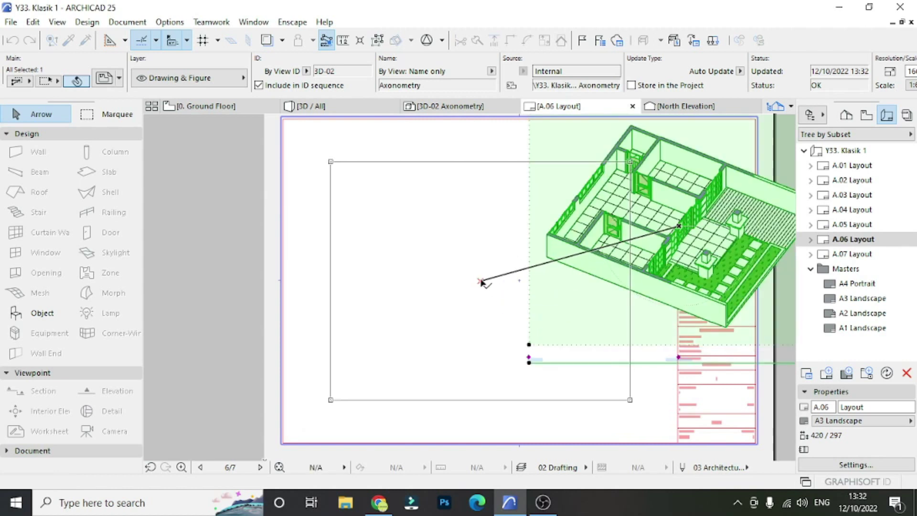
click(286, 316)
Step: Fit the whole sheet in the window, then go back to the 3D house view
key(ctrl+shift+f)
click(412, 204)
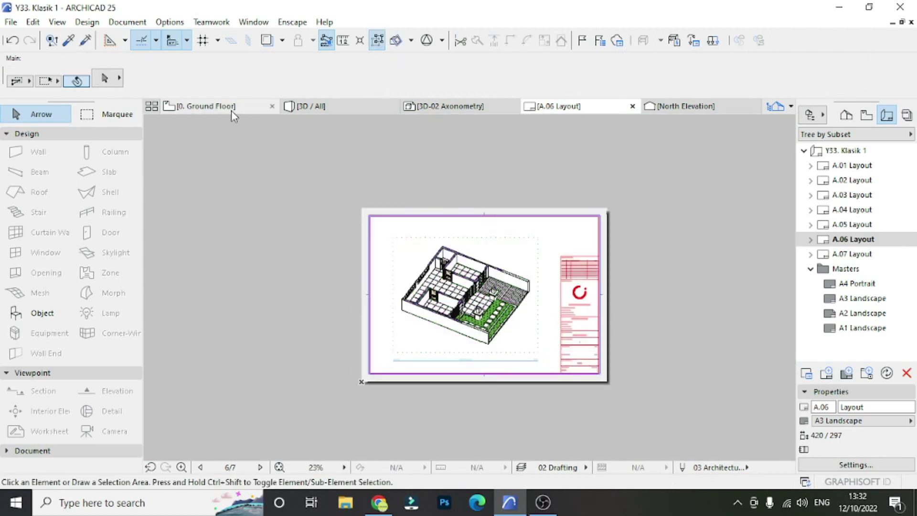
click(232, 110)
click(387, 109)
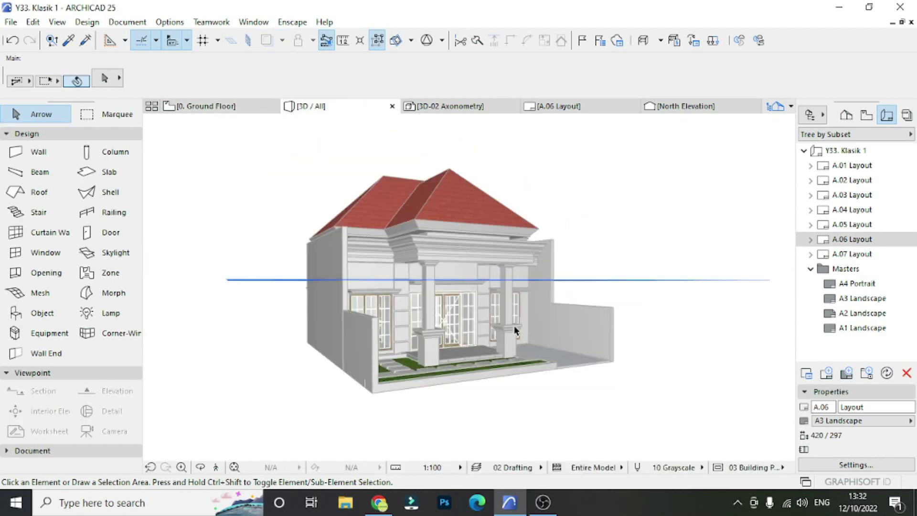
Step: Create layout sheet A.08 on the A3 Landscape master
shift+middle_drag(515, 327, 550, 330)
shift+middle_drag(517, 365, 459, 285)
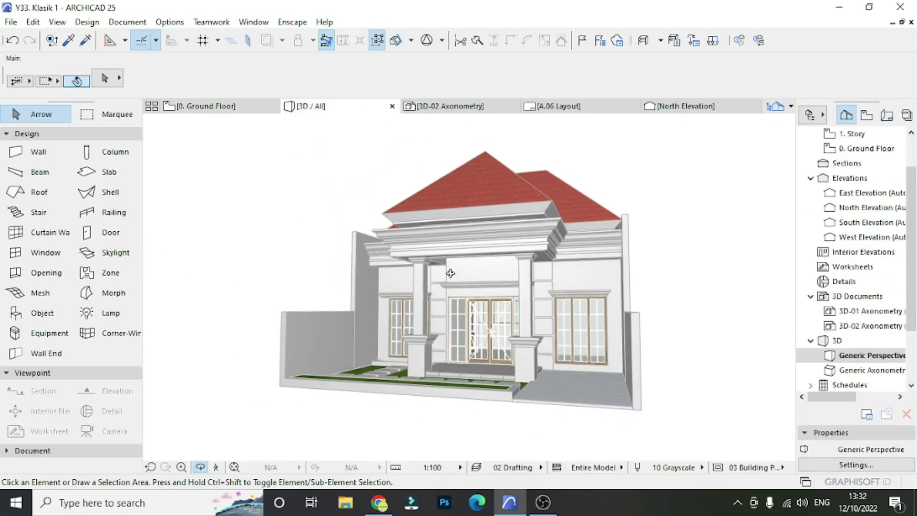
right_click(869, 356)
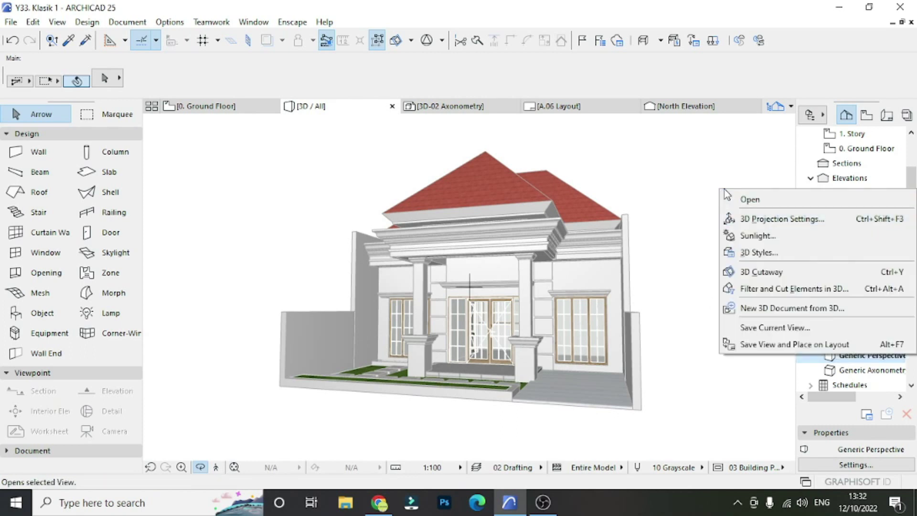
click(713, 155)
click(908, 115)
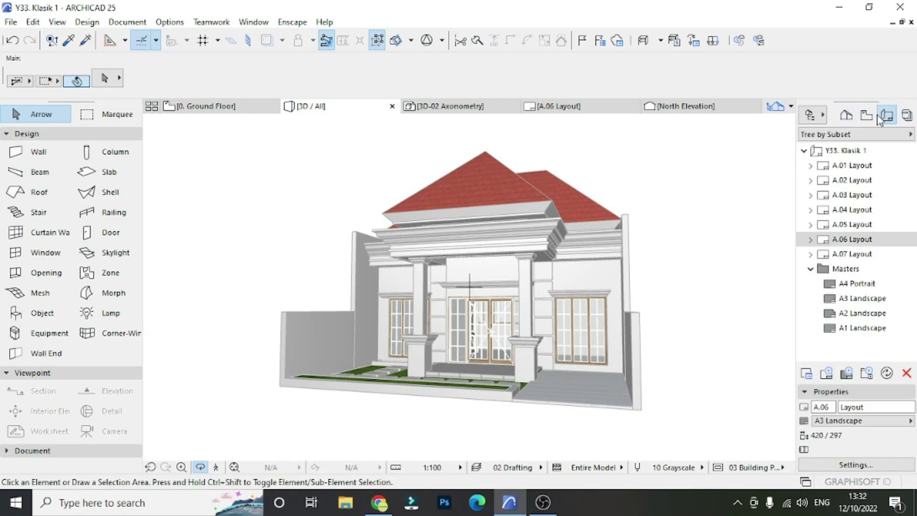
click(829, 375)
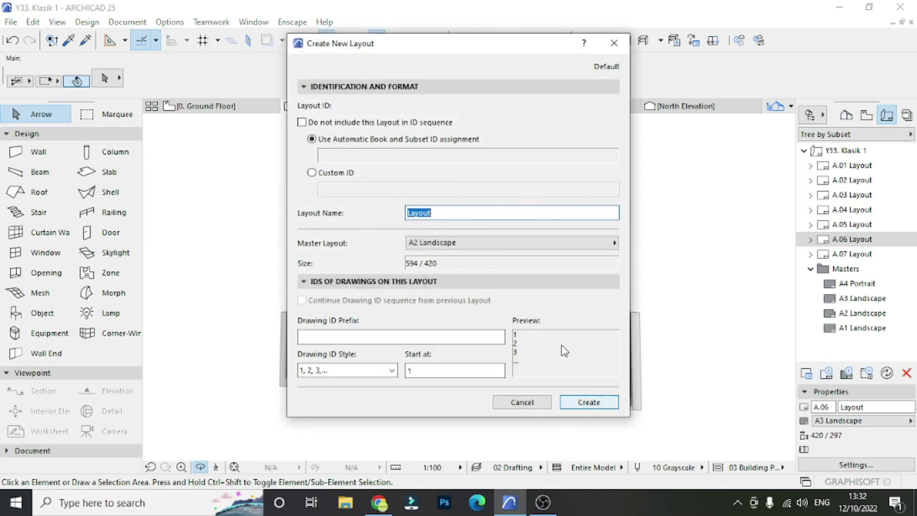
click(596, 246)
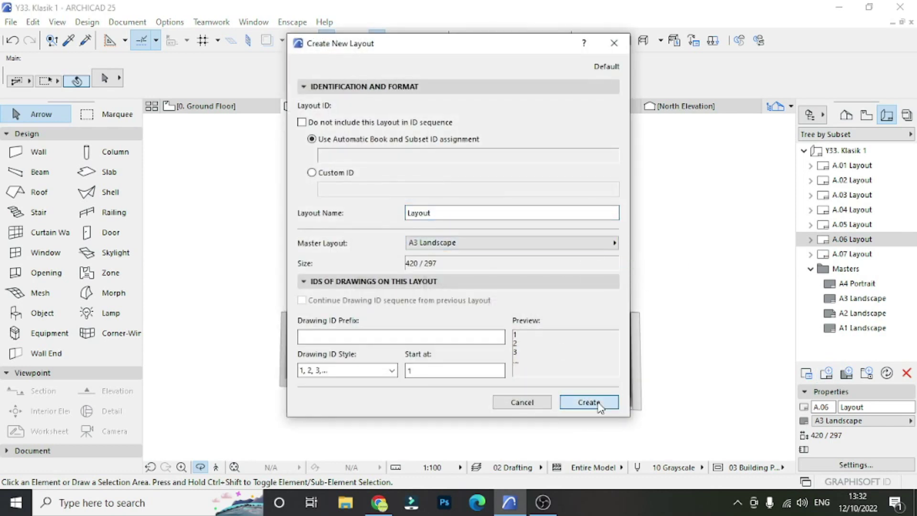
click(598, 404)
Step: Rearrange the A.07 and A.08 sheets in the Layout Book list
click(829, 377)
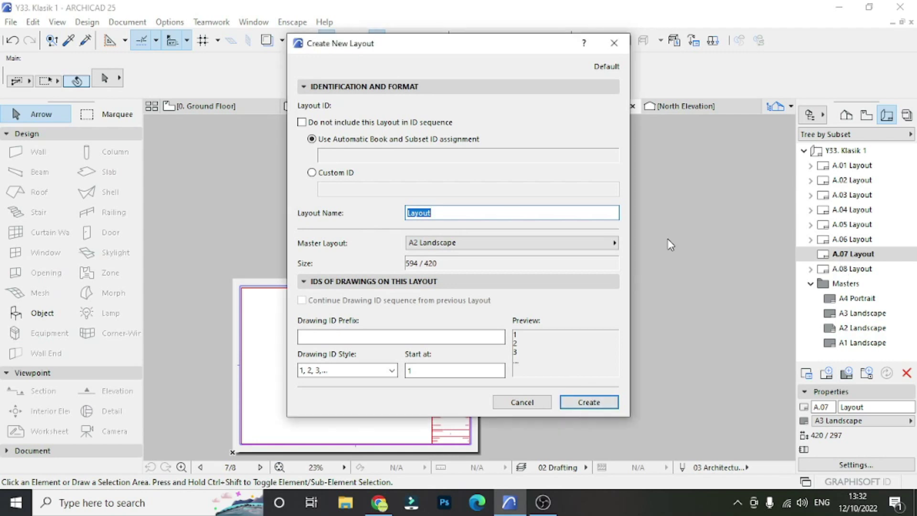
click(615, 47)
drag(870, 258, 873, 279)
click(857, 257)
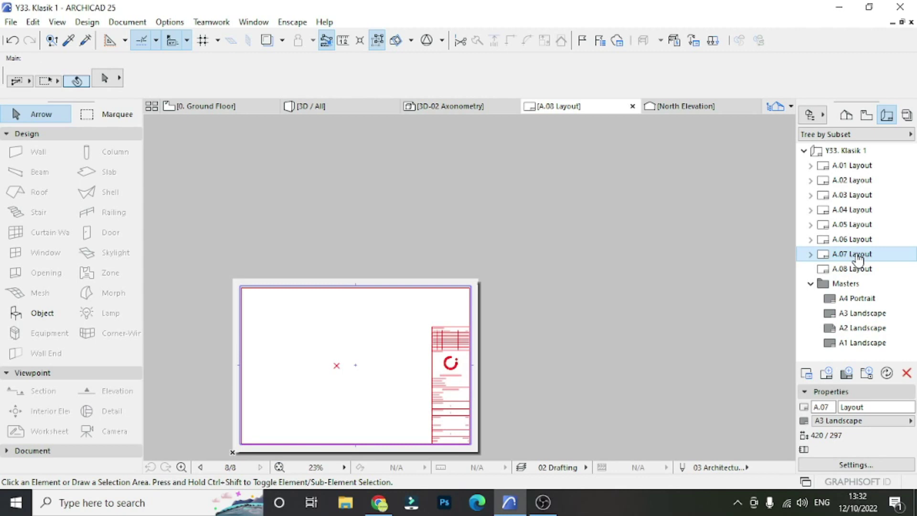
click(857, 238)
click(858, 270)
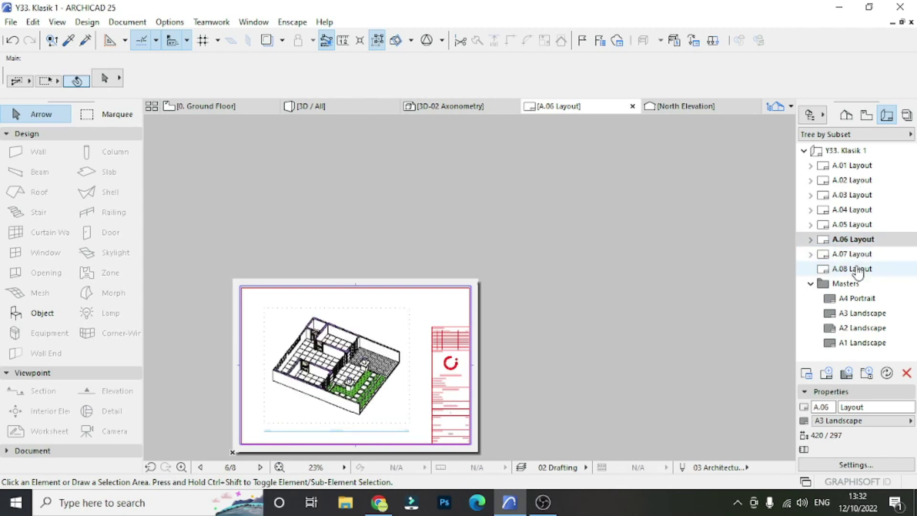
Step: Create sheets A.09 on A3 Landscape and a further A.10 sheet
click(834, 378)
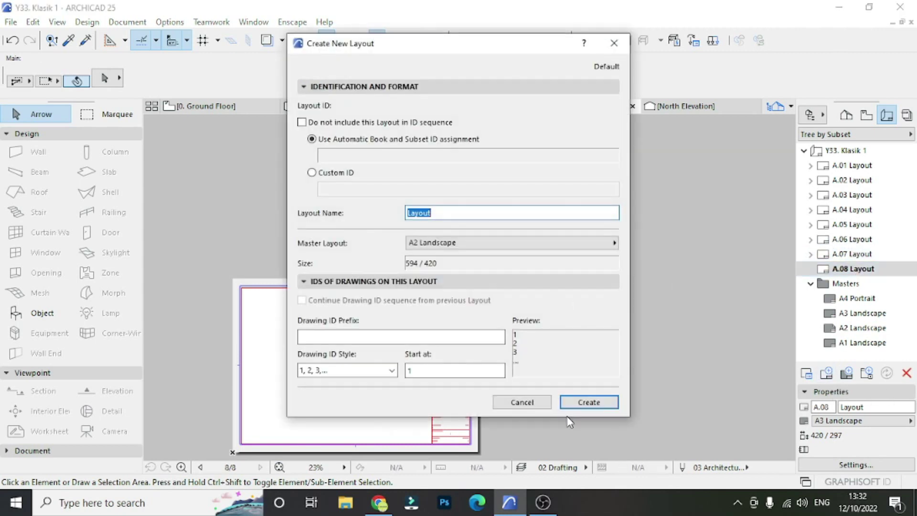
click(586, 247)
click(653, 263)
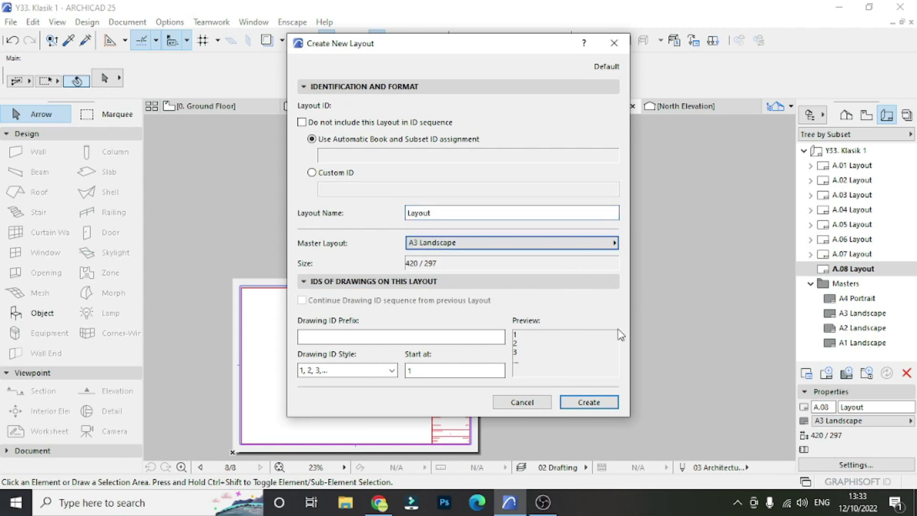
click(603, 401)
click(826, 373)
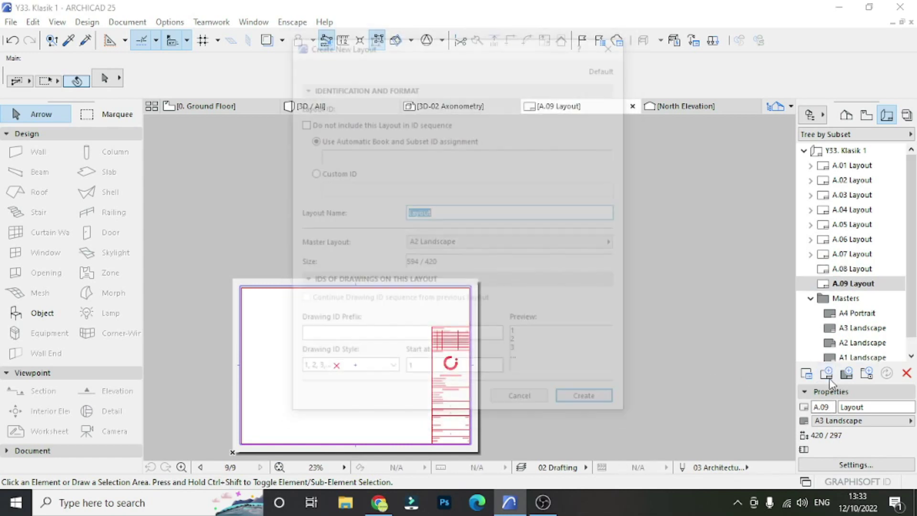
click(598, 401)
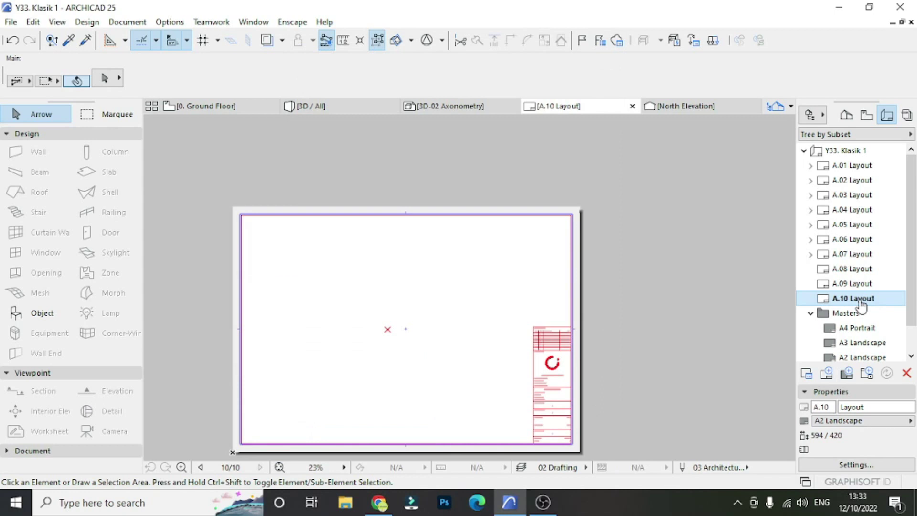
Step: Delete the A2-sized A.10 sheet and check sheets A.07 to A.09
right_click(857, 300)
click(831, 395)
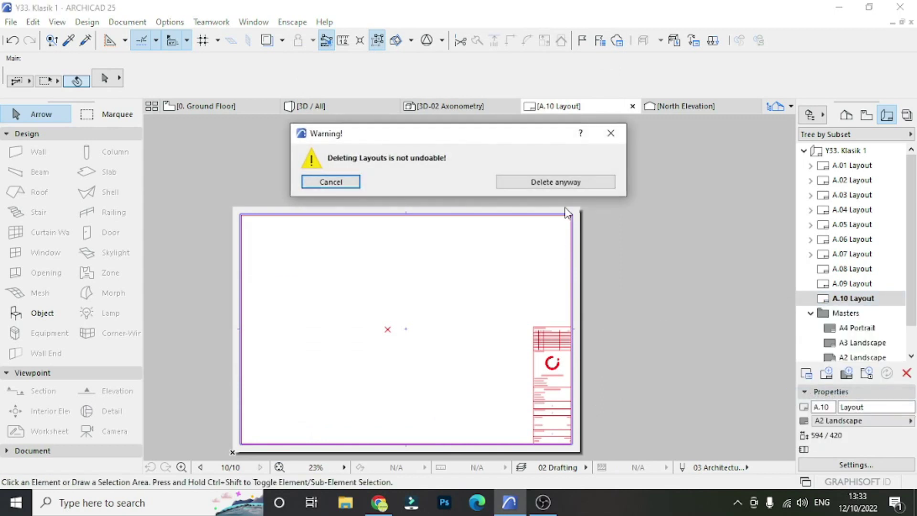
click(579, 182)
click(853, 270)
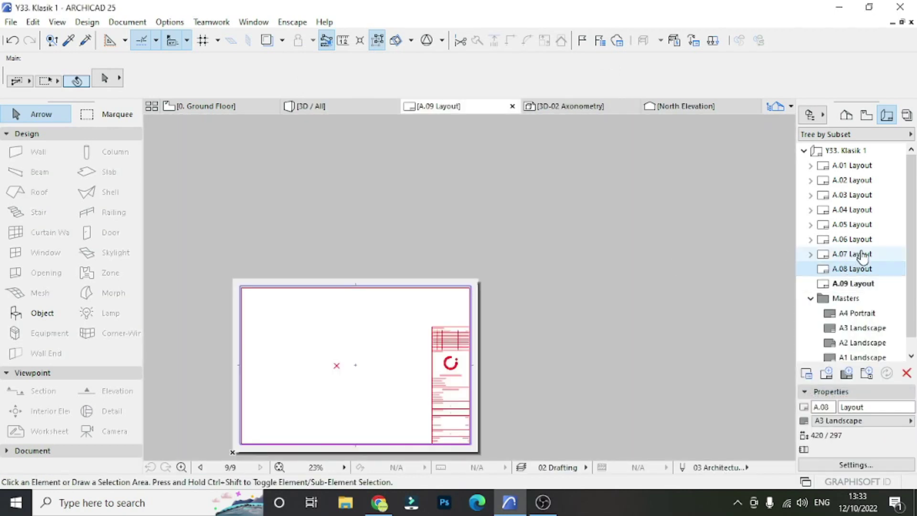
double_click(863, 257)
double_click(855, 269)
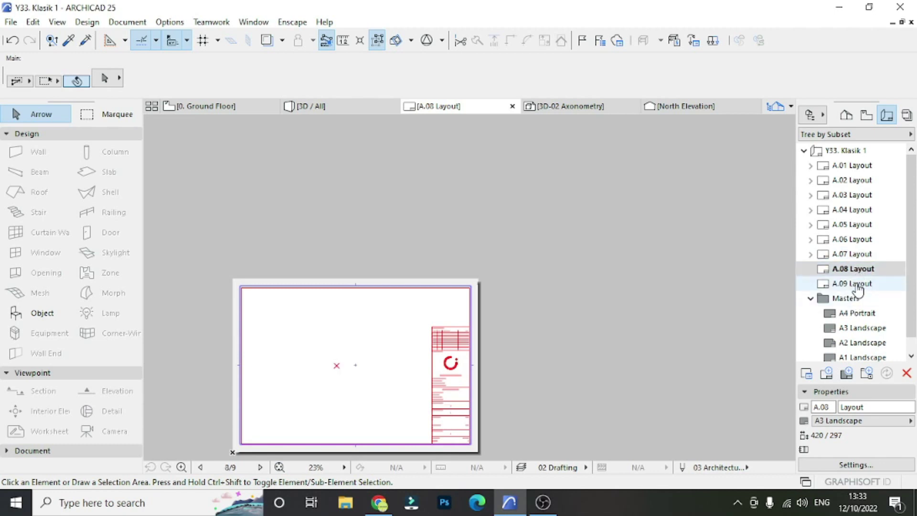
double_click(858, 284)
Step: Recreate sheet A.10 on the A3 Landscape master
click(827, 374)
click(568, 250)
click(627, 321)
click(589, 402)
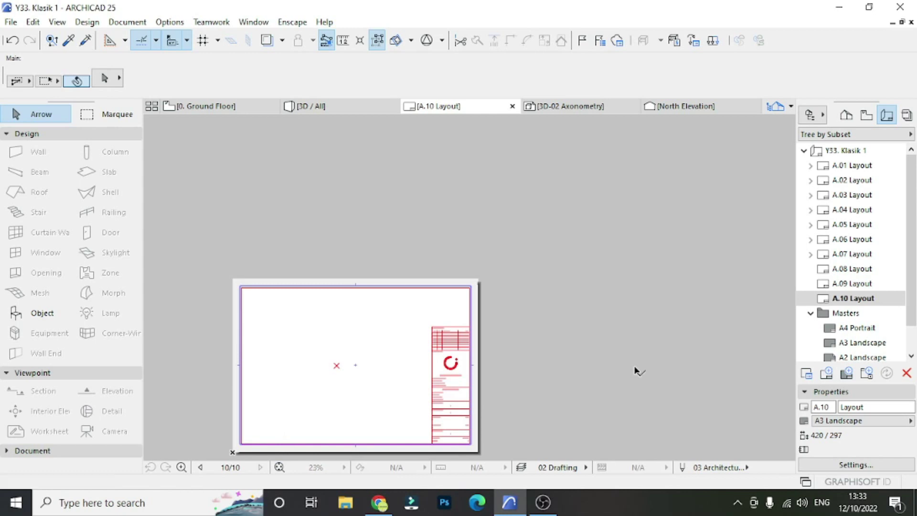
drag(685, 314, 328, 121)
Step: Save the orbited house perspective as the new 3D document 3D-03 Perspective
click(324, 107)
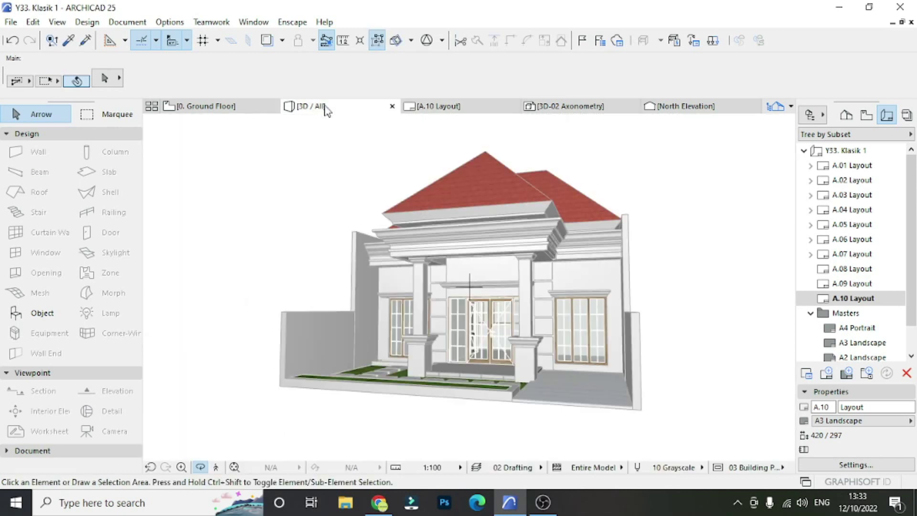
drag(483, 233, 452, 267)
right_click(825, 353)
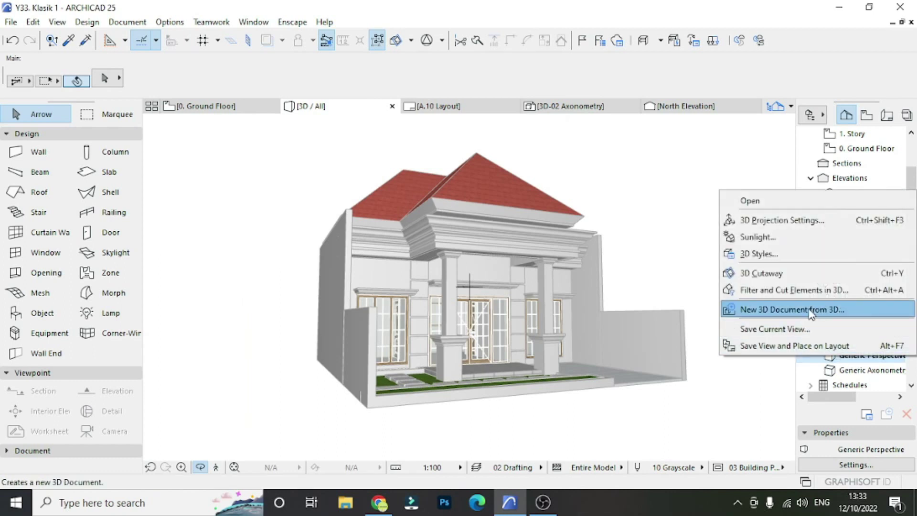
click(813, 308)
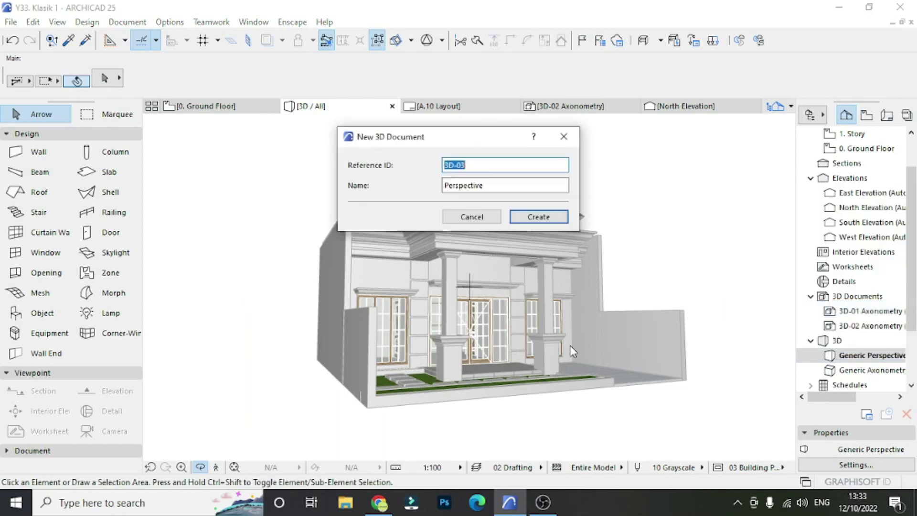
click(539, 217)
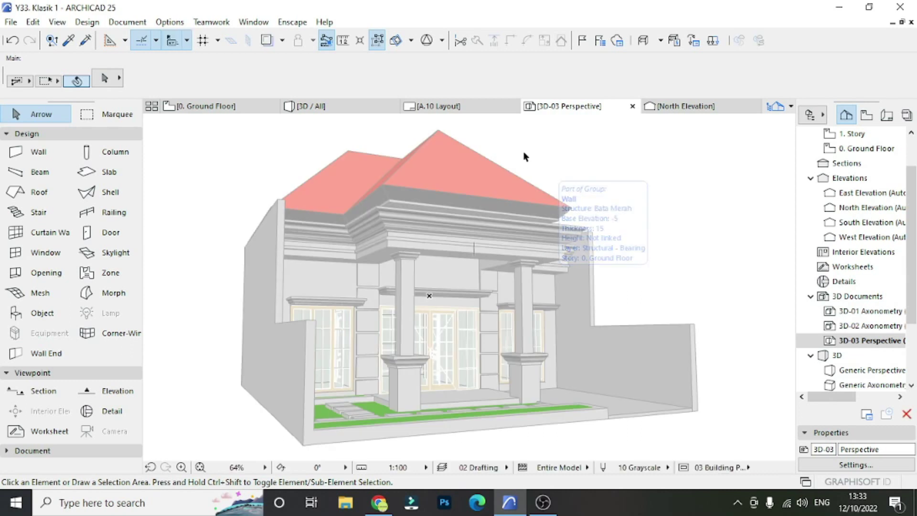
click(633, 107)
Step: Place the Generic Perspective view on the A.10 layout sheet
click(559, 107)
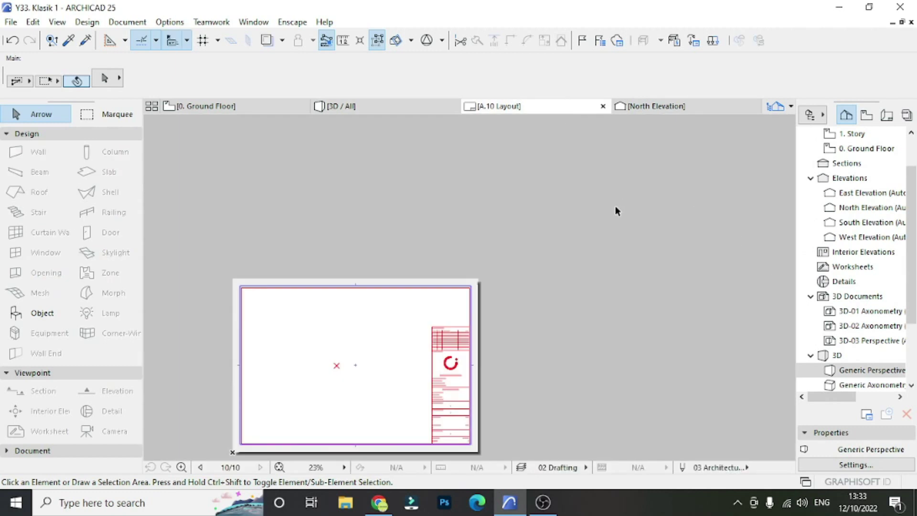
click(391, 109)
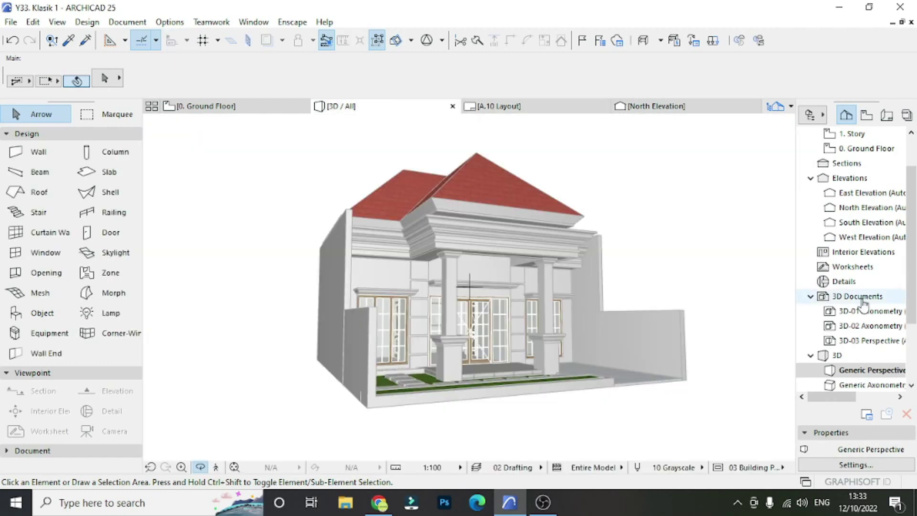
click(845, 370)
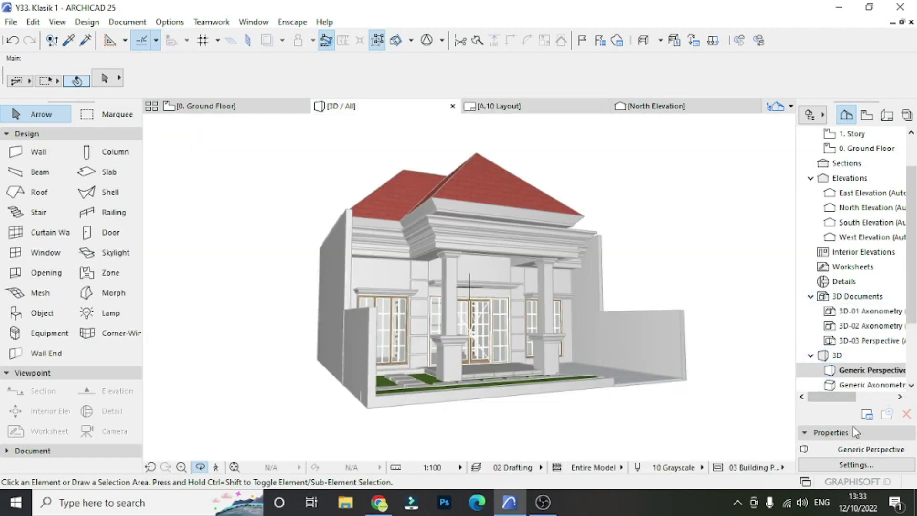
right_click(859, 372)
click(773, 360)
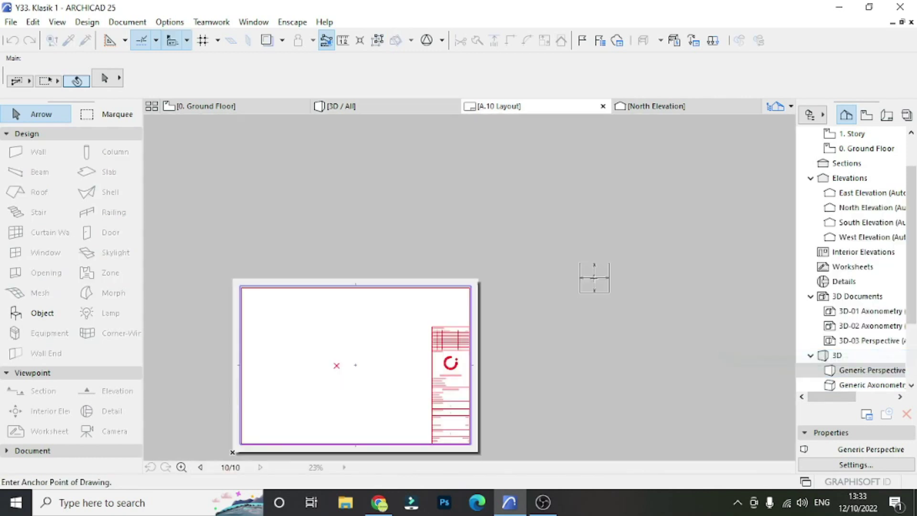
click(432, 333)
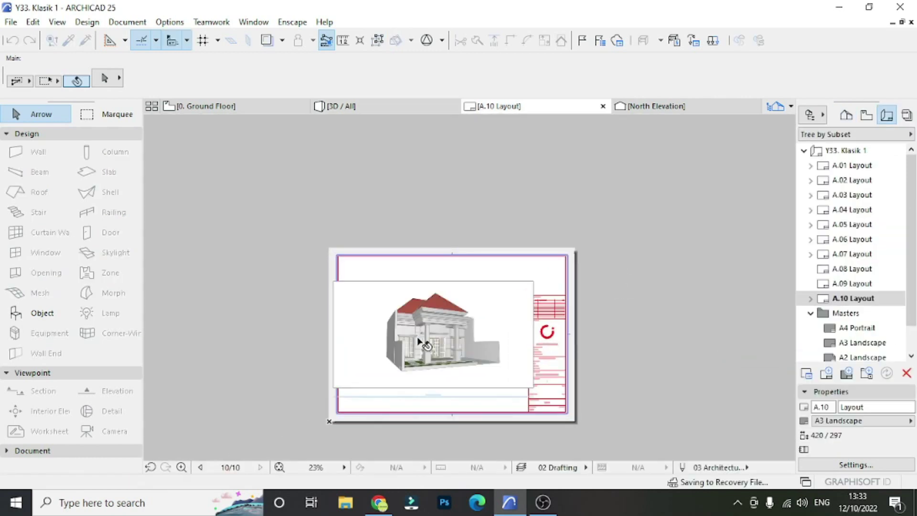
scroll(359, 368, up, 2)
Step: Crop the perspective drawing's left and right frame edges inward
click(323, 342)
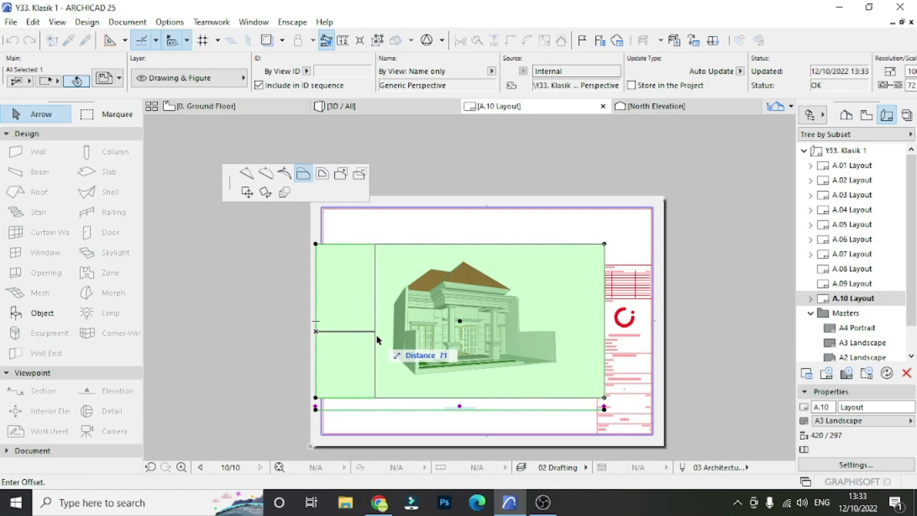
click(378, 335)
click(604, 339)
click(572, 354)
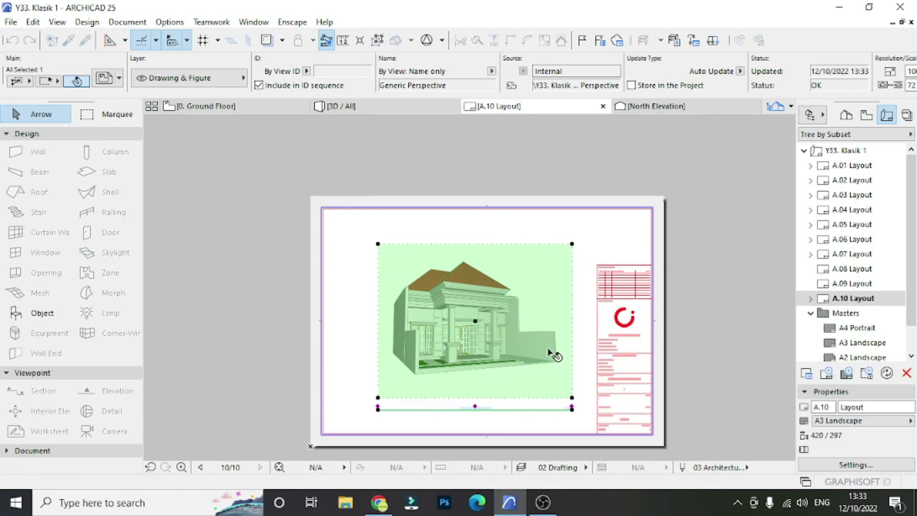
click(377, 327)
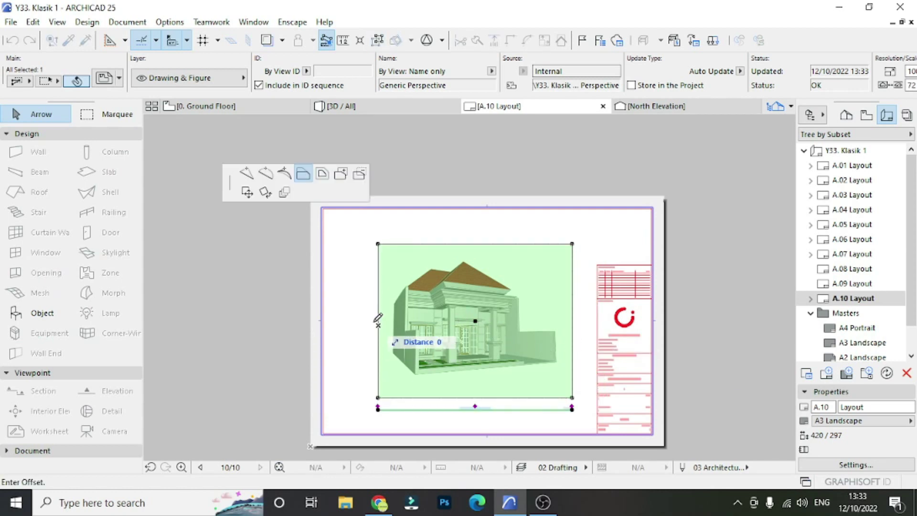
click(678, 351)
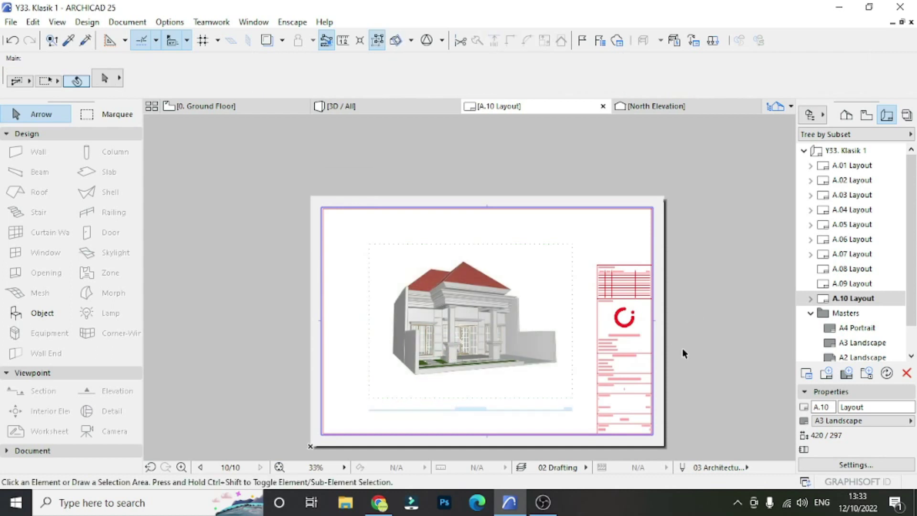
click(381, 320)
Step: Nudge the previous drawing's left edge slightly outward and clear the selection
click(369, 319)
click(743, 313)
click(573, 329)
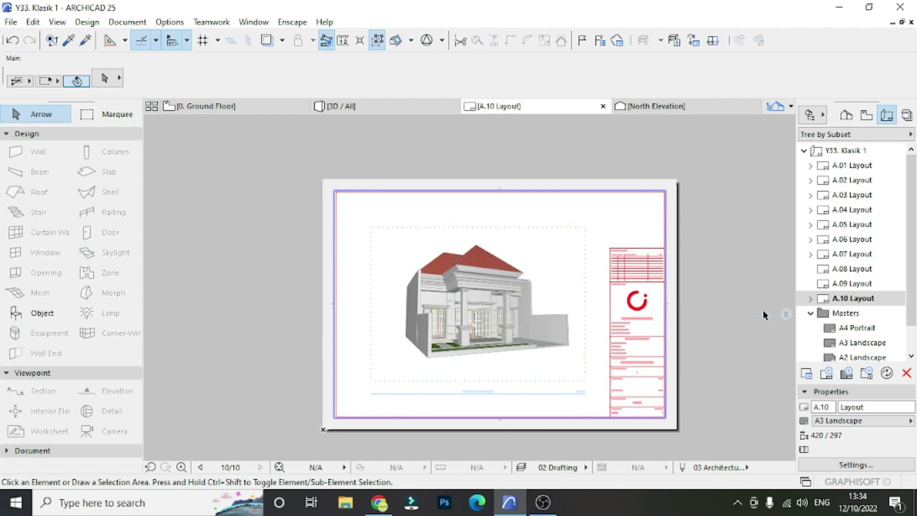
Step: Open sheet A.09 and place the current 3D perspective of the house on it
double_click(858, 284)
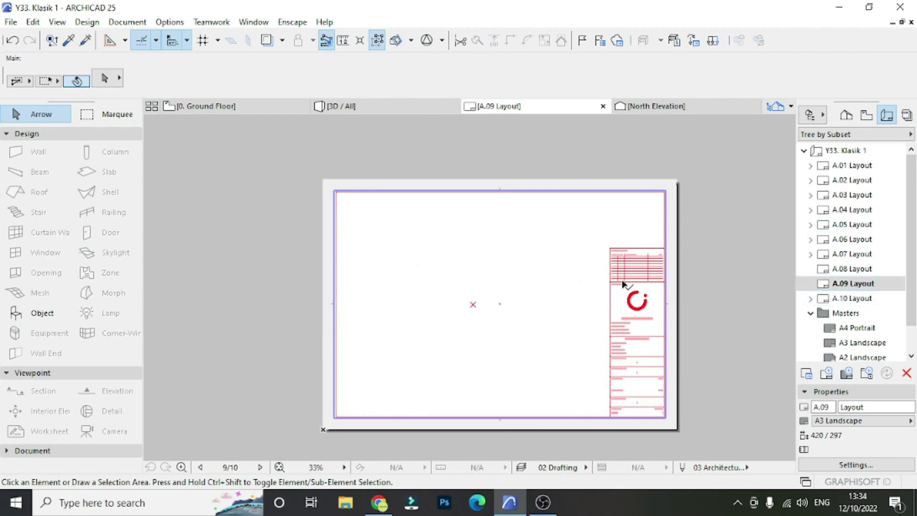
click(333, 108)
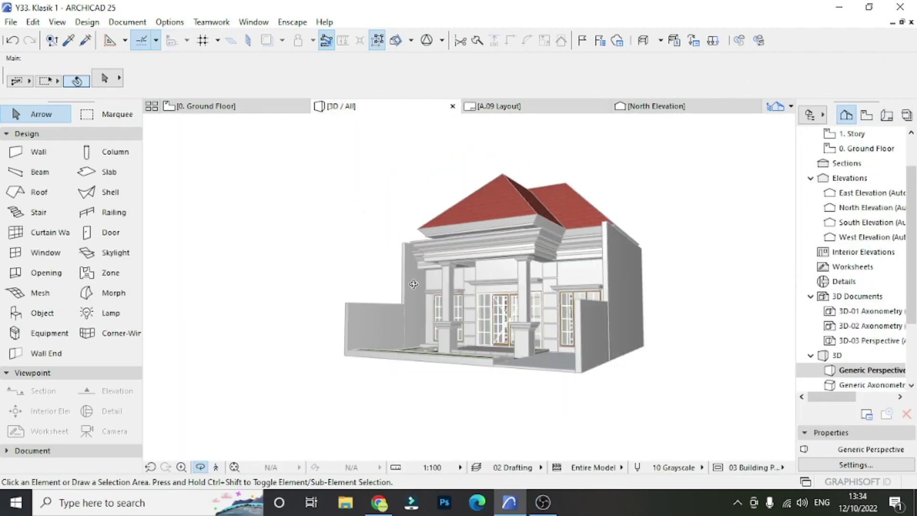
scroll(533, 252, down, 5)
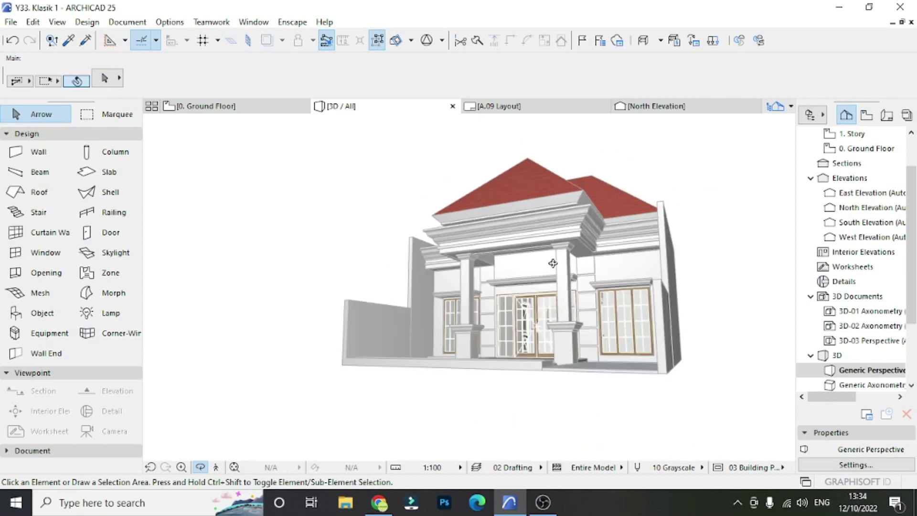
right_click(868, 384)
click(841, 359)
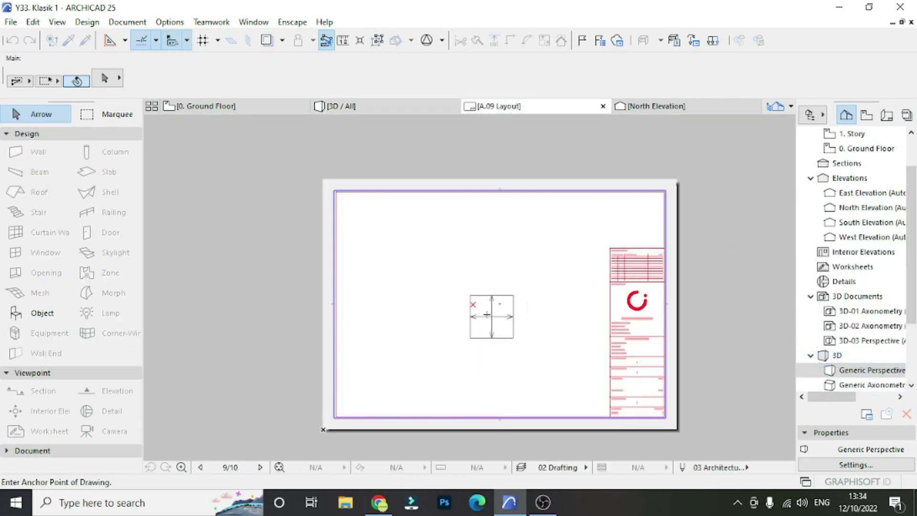
click(473, 304)
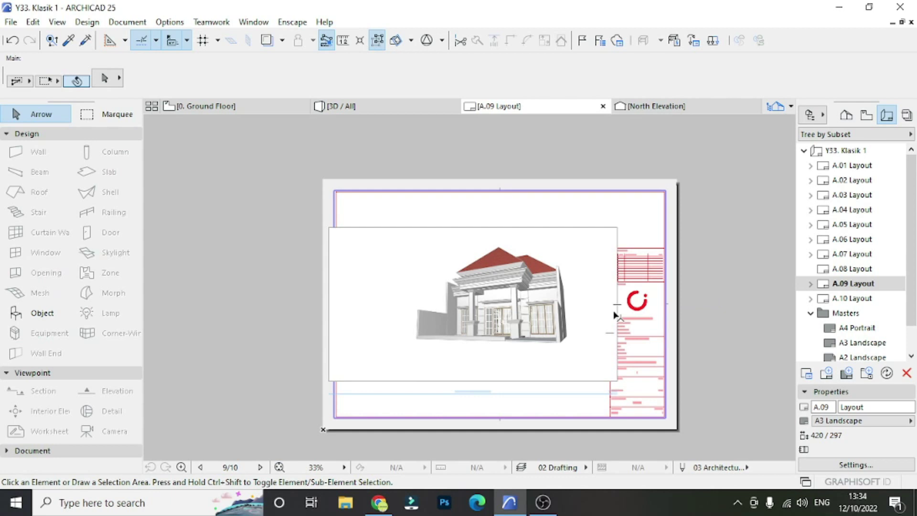
Step: Crop the perspective drawing's left and right edges inward and shift it beside the title block
click(616, 315)
click(589, 306)
click(329, 321)
click(387, 316)
click(487, 304)
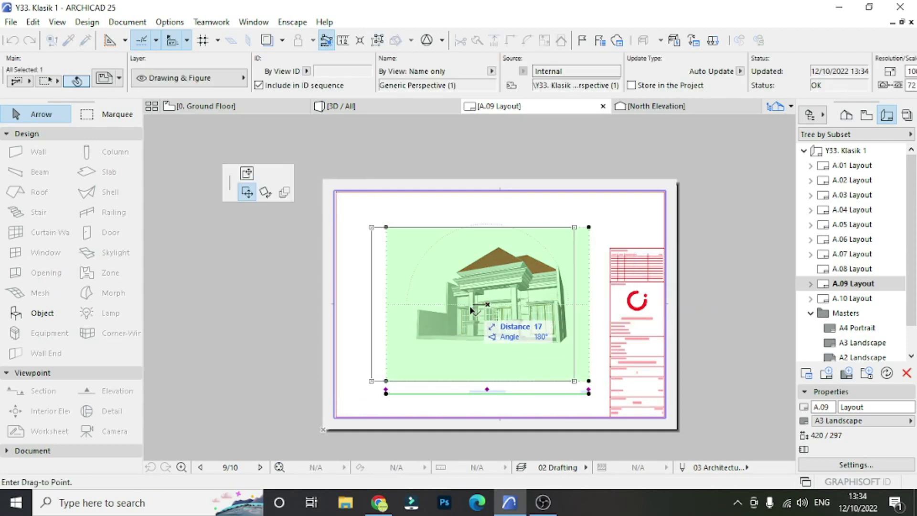
scroll(472, 310, down, 3)
scroll(562, 296, up, 2)
click(711, 301)
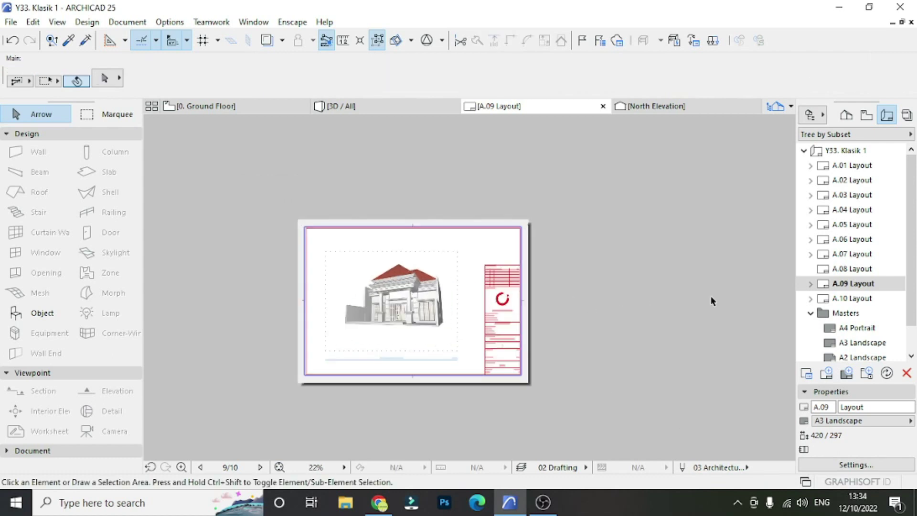
click(852, 298)
Step: Open sheet A.08 and place a higher perspective of the roof and front yard on it
click(858, 270)
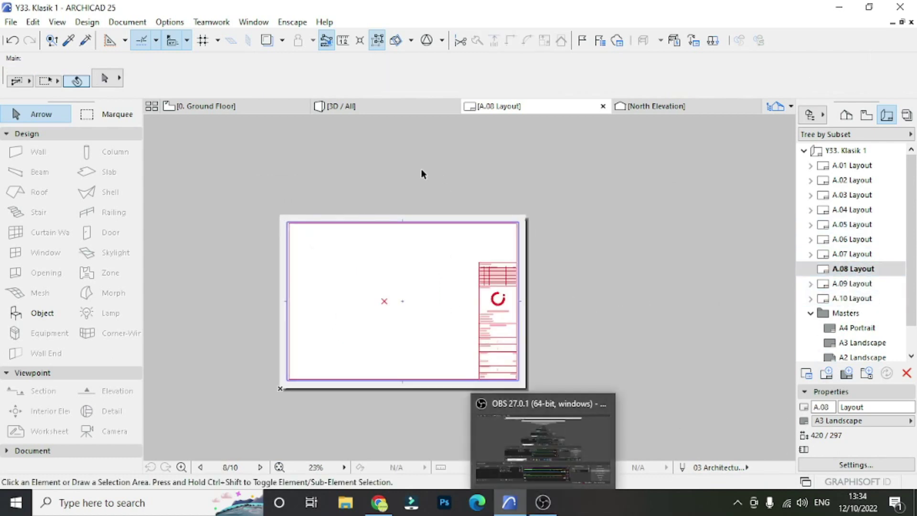
click(430, 107)
drag(612, 337, 467, 313)
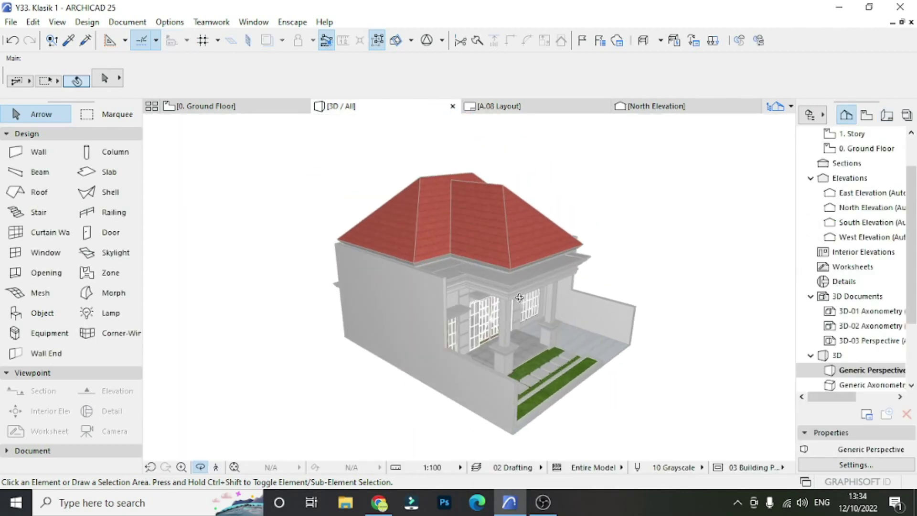
right_click(866, 375)
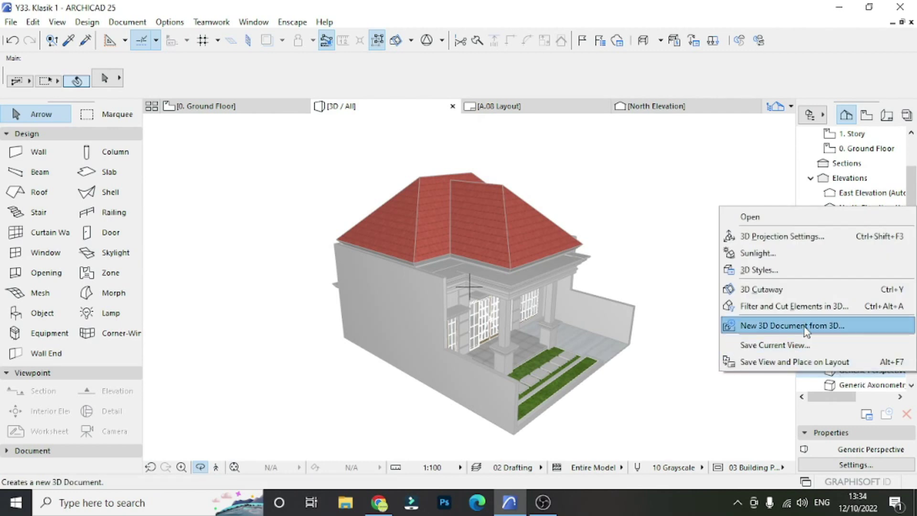
click(860, 354)
click(381, 302)
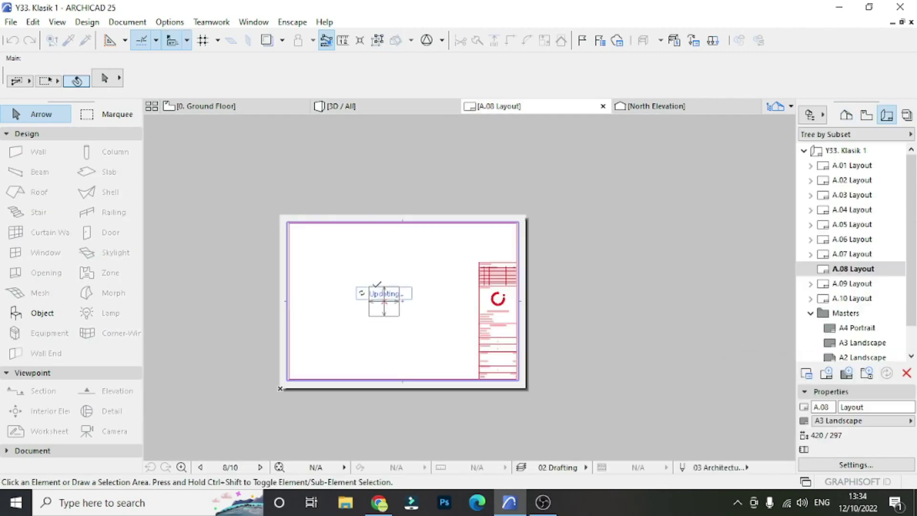
Step: Trim the drawing's left and right edges inward and shift it slightly right on A.08
click(283, 303)
key(Escape)
click(284, 298)
click(318, 294)
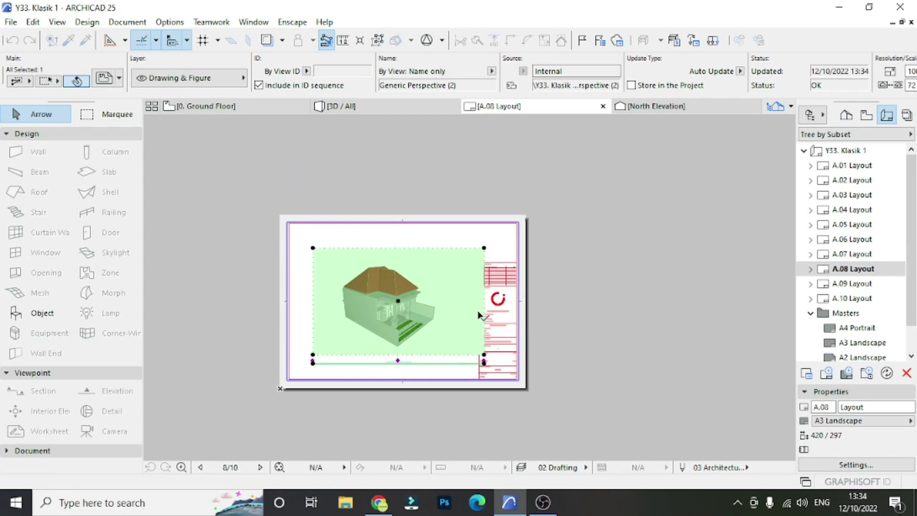
click(483, 313)
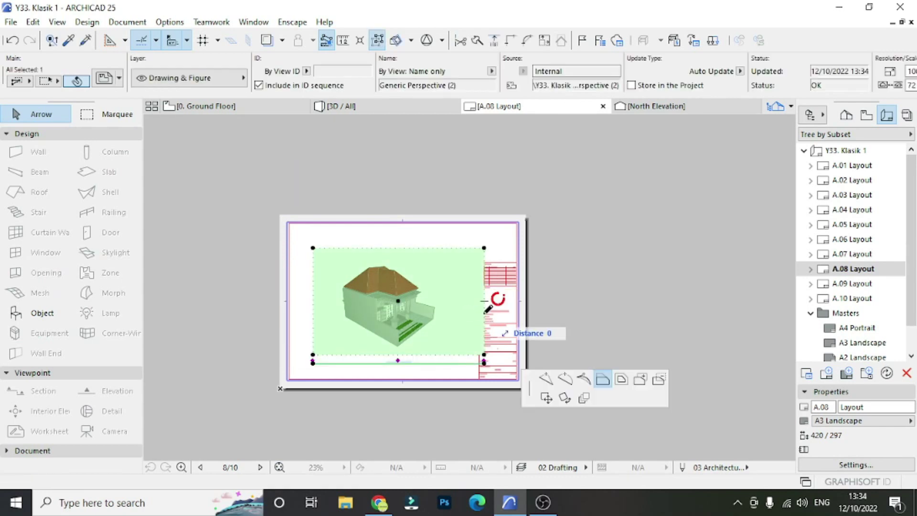
click(450, 310)
click(382, 304)
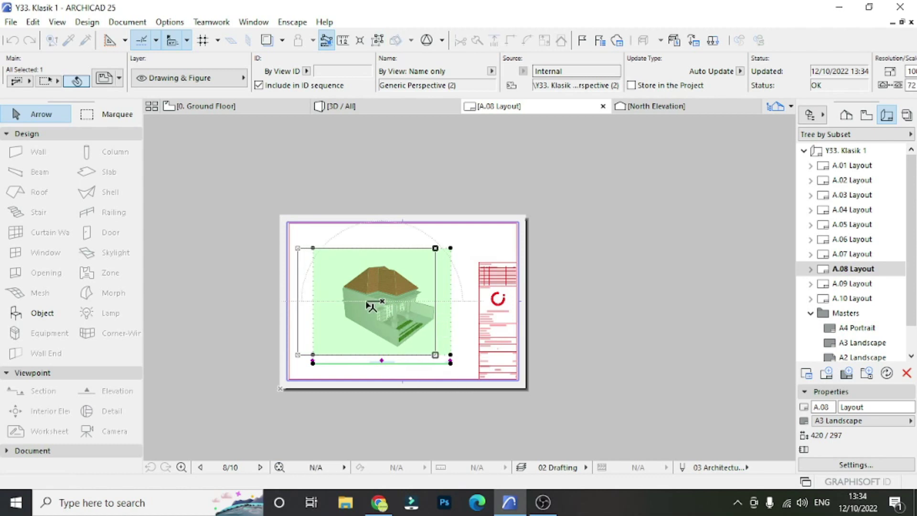
click(389, 305)
key(Escape)
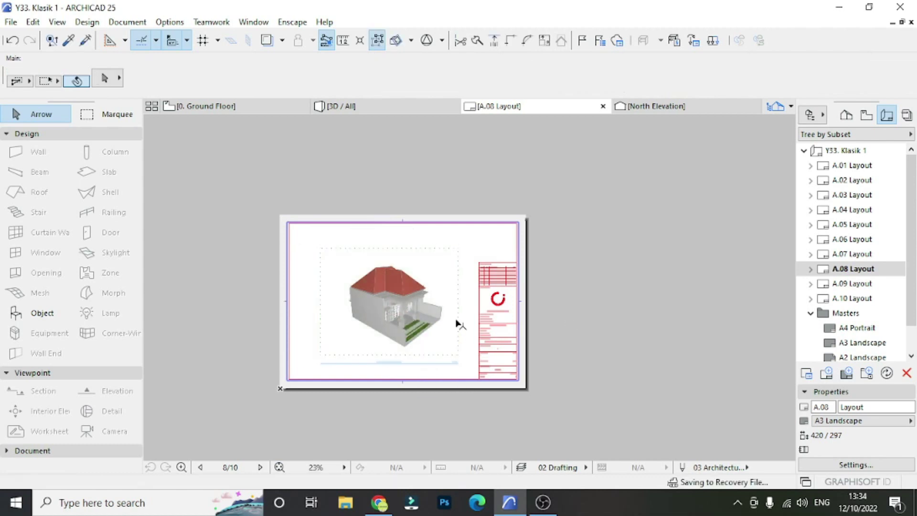
scroll(410, 317, up, 2)
click(853, 283)
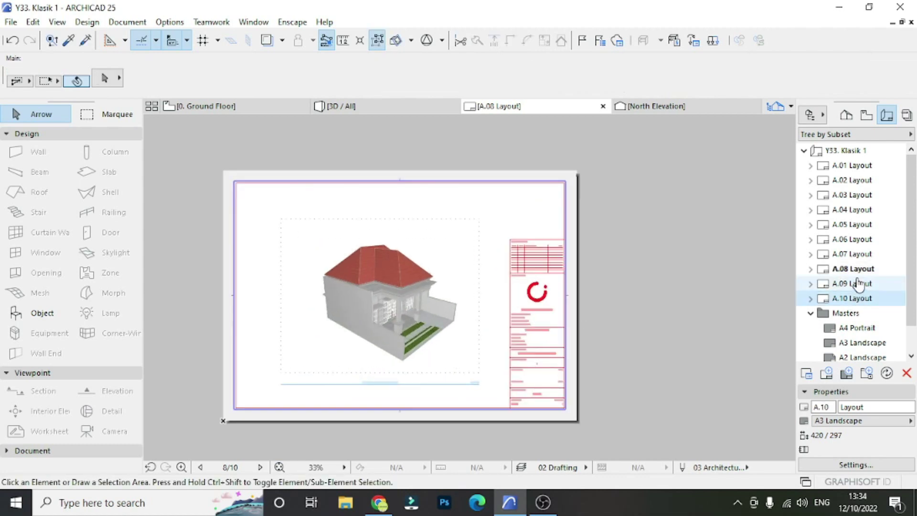
Step: Open layouts A.01 through A.05 in turn to review them
click(860, 195)
double_click(853, 165)
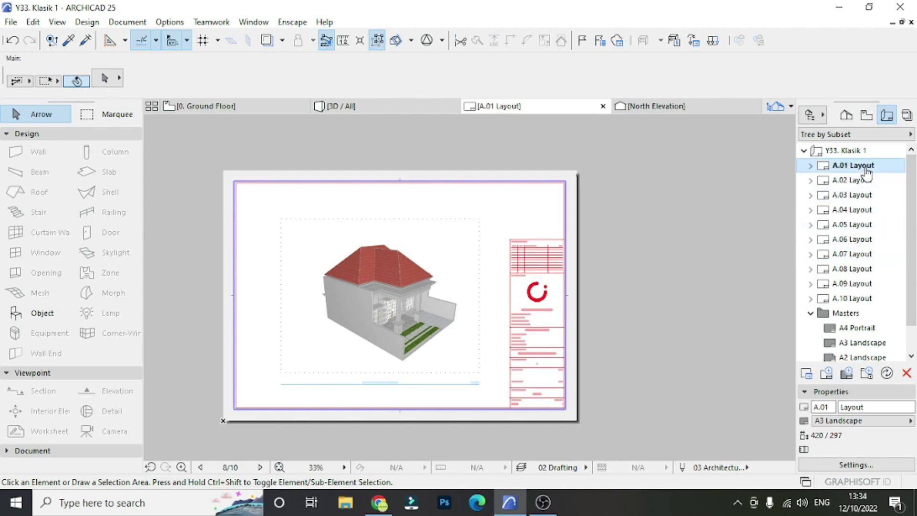
double_click(853, 181)
double_click(853, 209)
click(850, 239)
Step: Step through layouts A.06 to A.10, then show the publisher set listing all ten
double_click(853, 254)
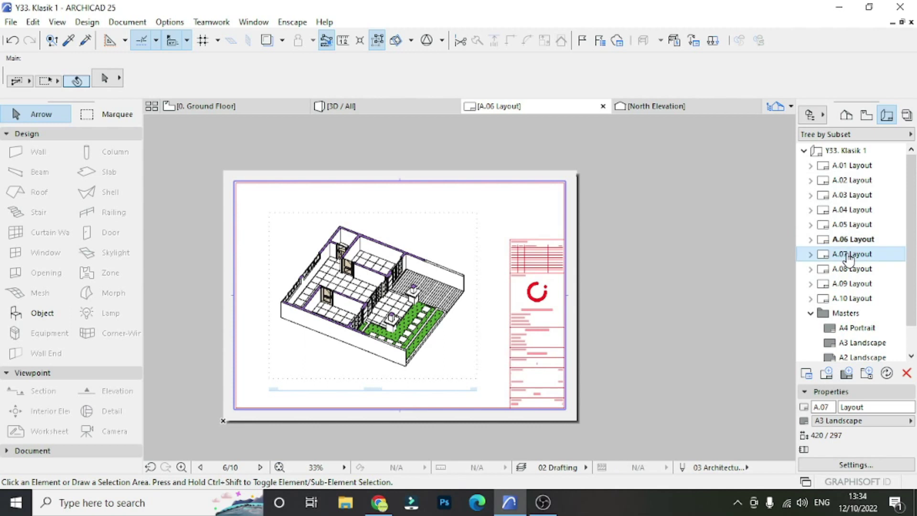
double_click(853, 283)
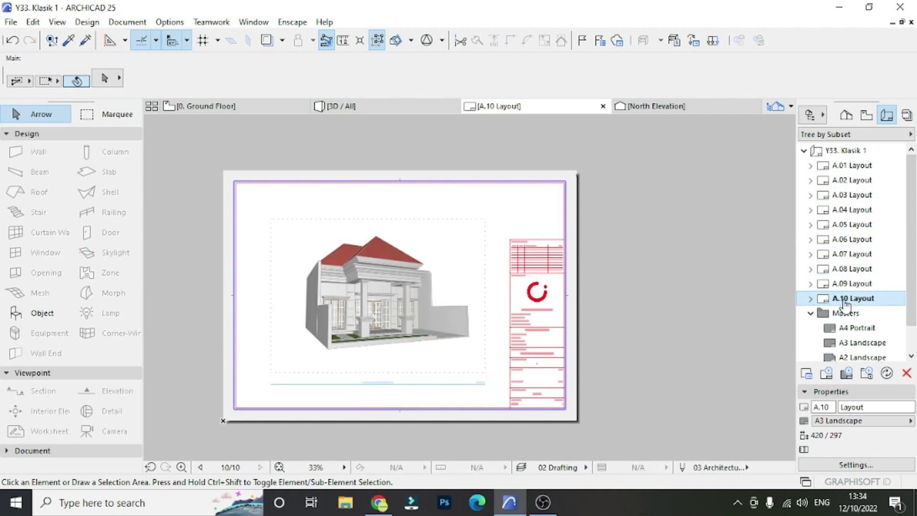
click(909, 356)
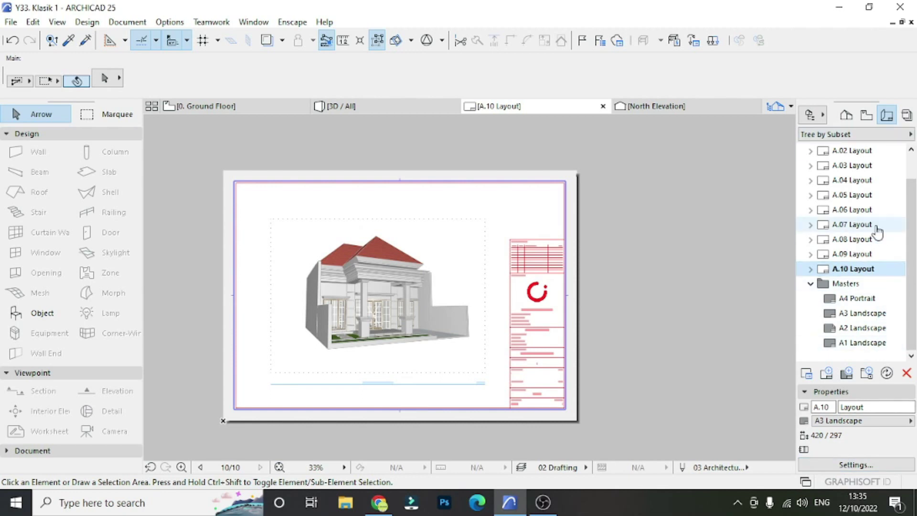
click(907, 115)
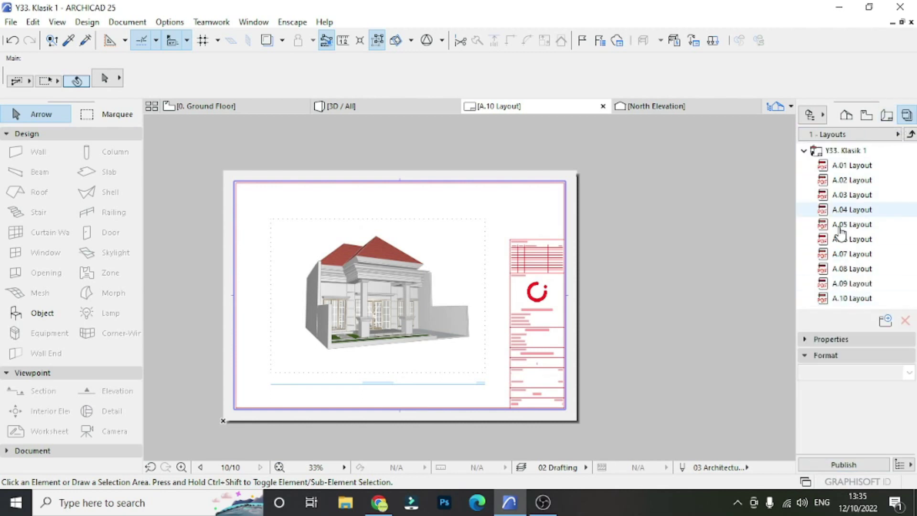
click(887, 115)
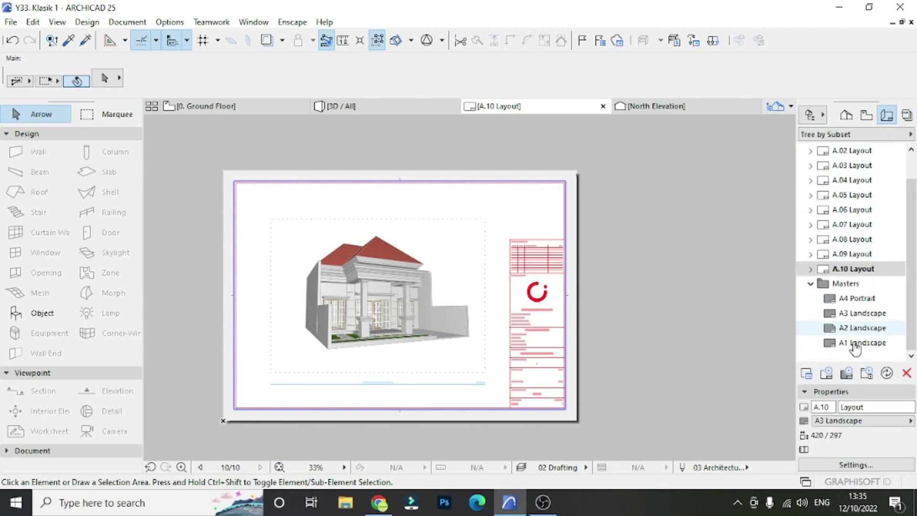
click(807, 374)
click(368, 376)
click(317, 431)
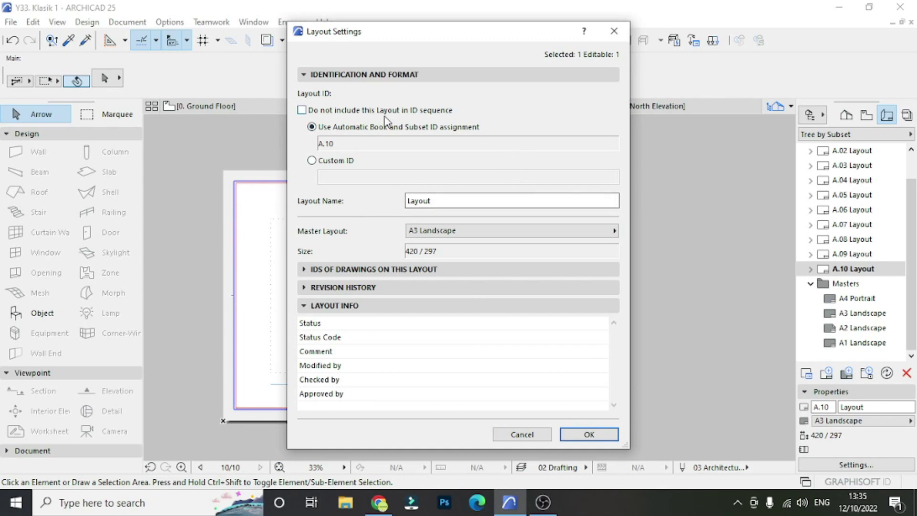
click(614, 31)
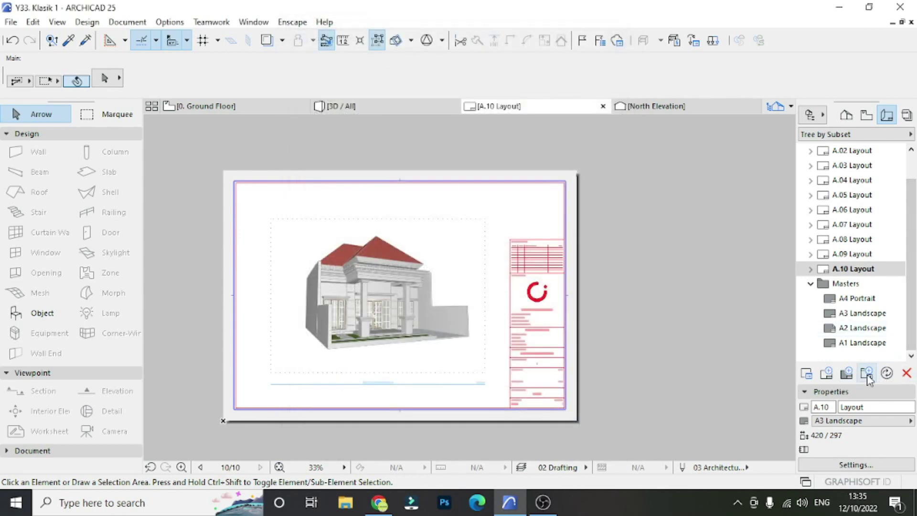
click(845, 466)
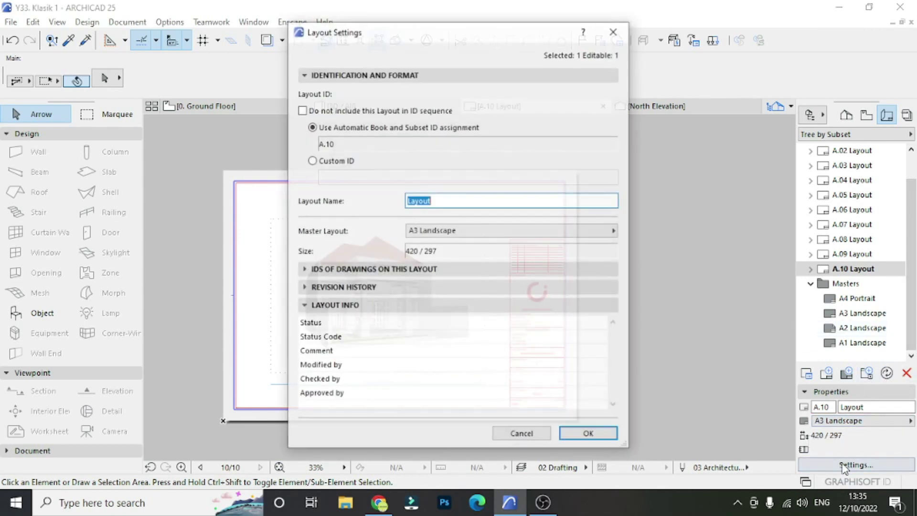
click(613, 32)
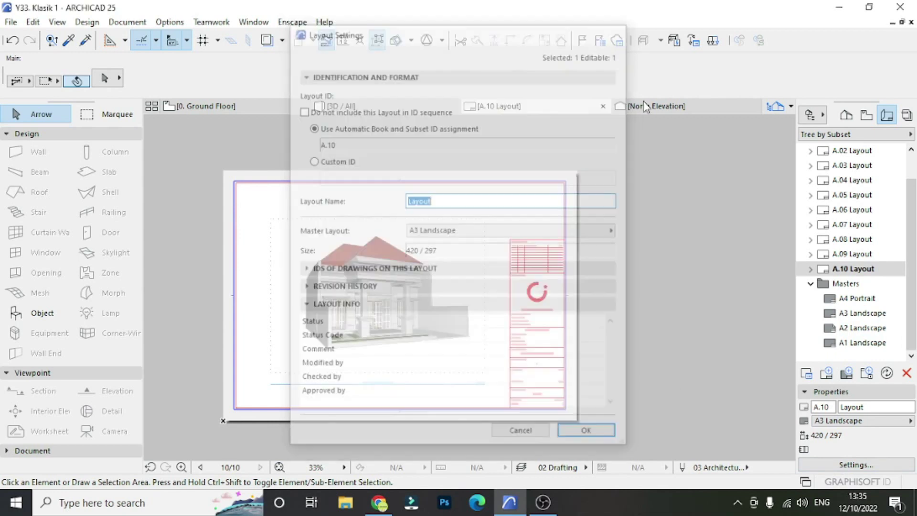
click(856, 466)
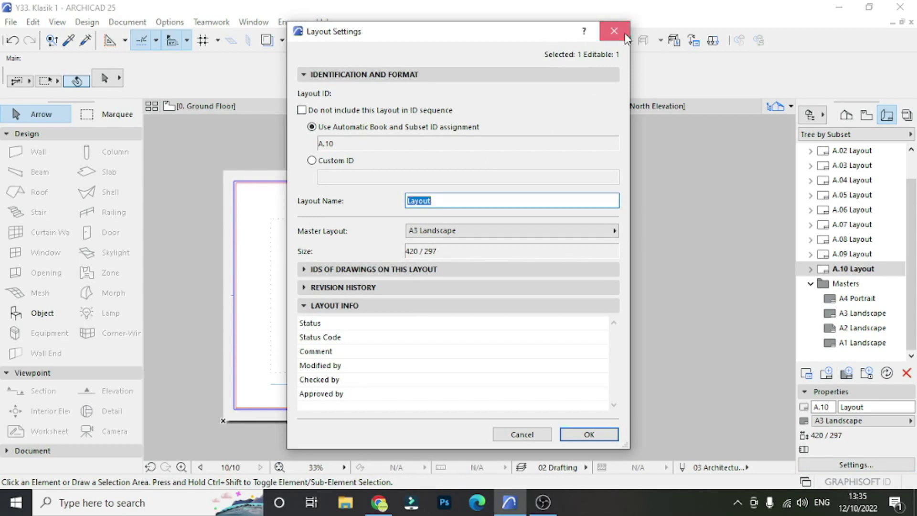
click(615, 31)
click(907, 115)
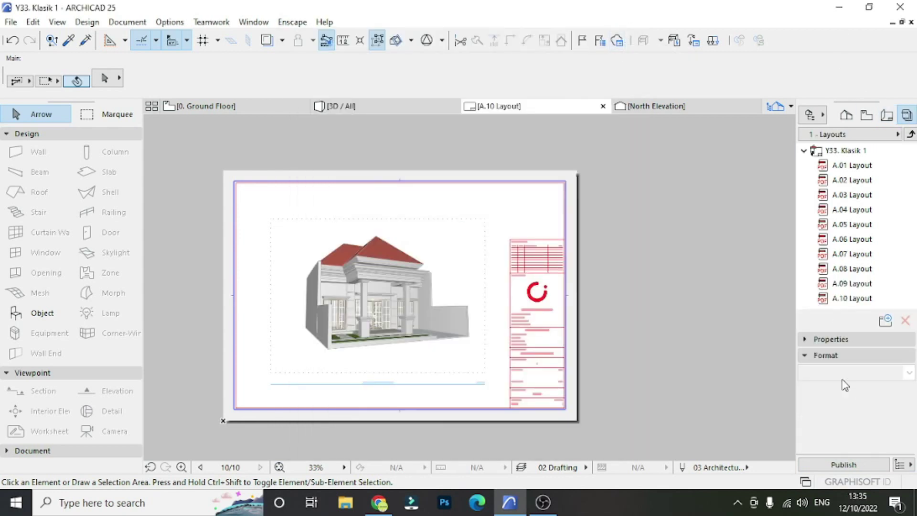
click(831, 339)
click(815, 355)
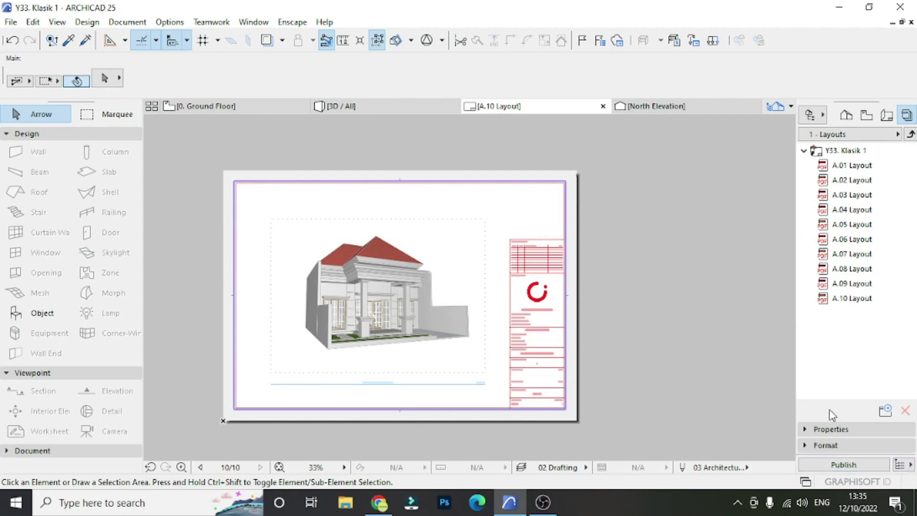
click(886, 412)
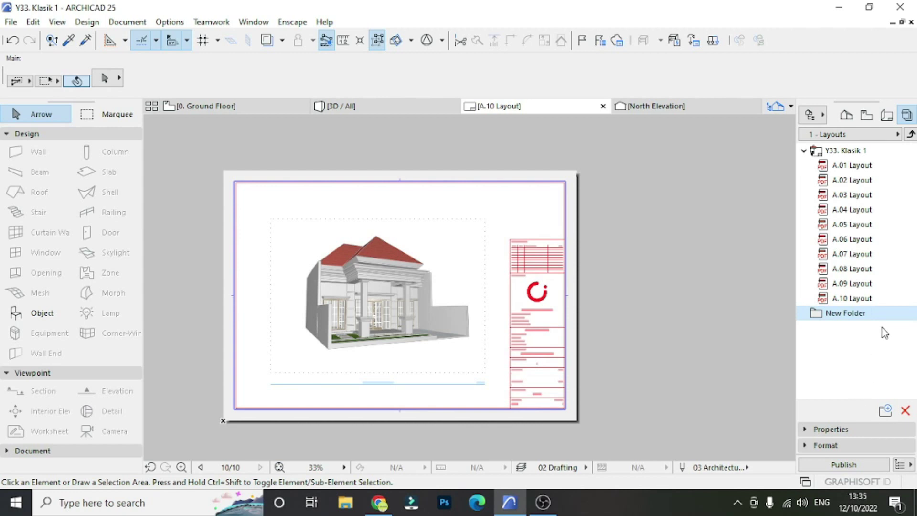
click(906, 411)
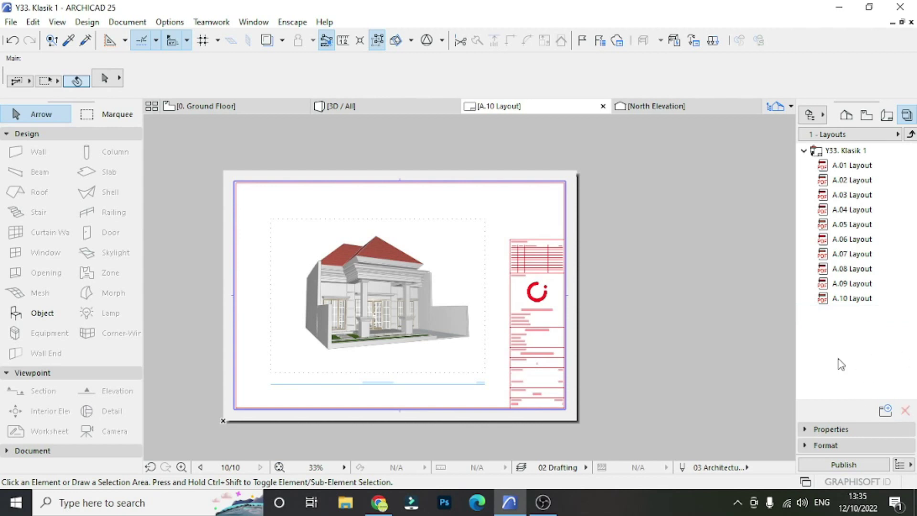
Step: Set the publisher set's output path to Local Disk (D:) in Publisher Set Properties
click(864, 467)
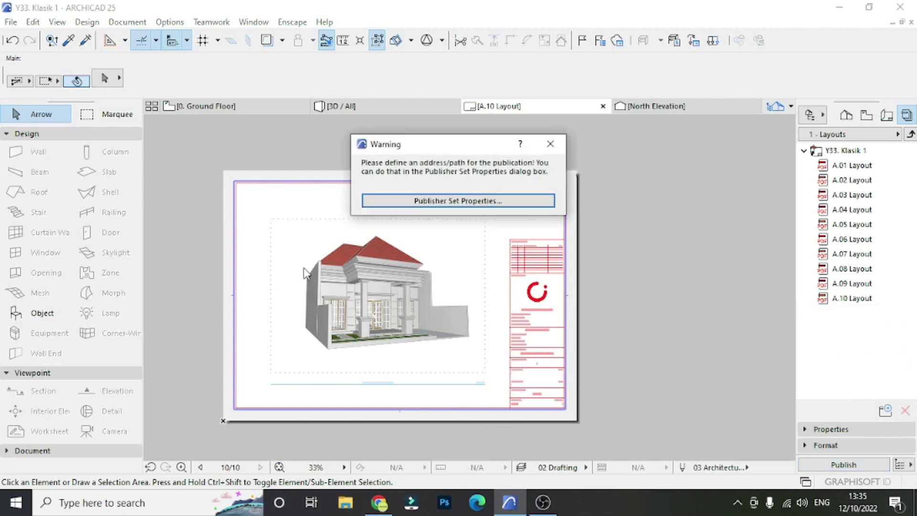
click(435, 202)
click(544, 180)
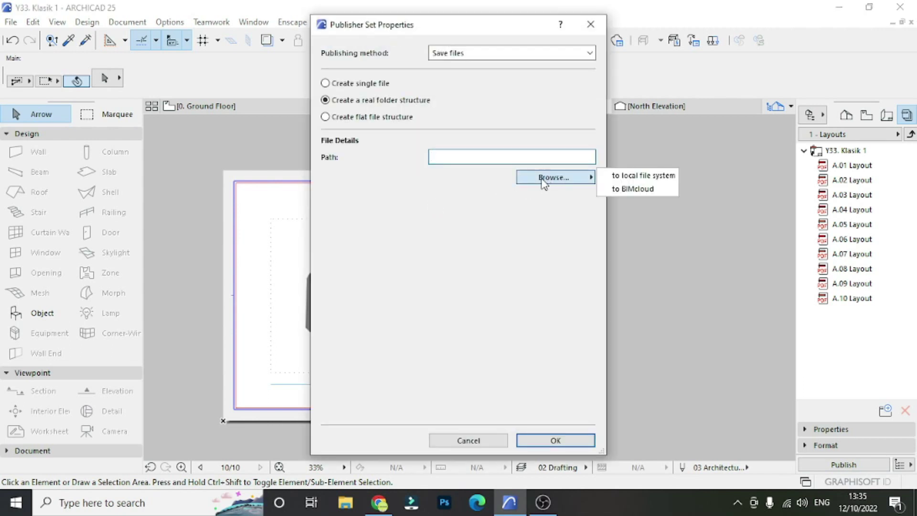
click(623, 178)
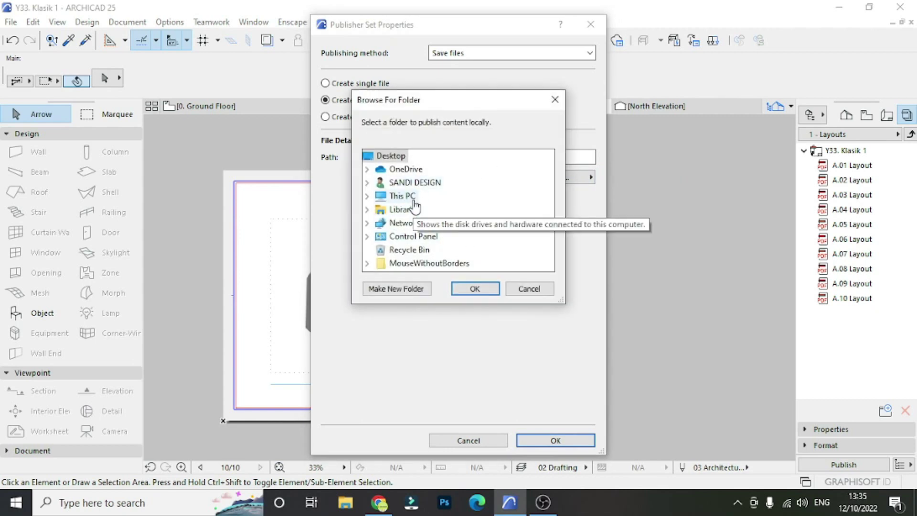
double_click(410, 196)
scroll(430, 199, down, 1)
scroll(435, 198, down, 1)
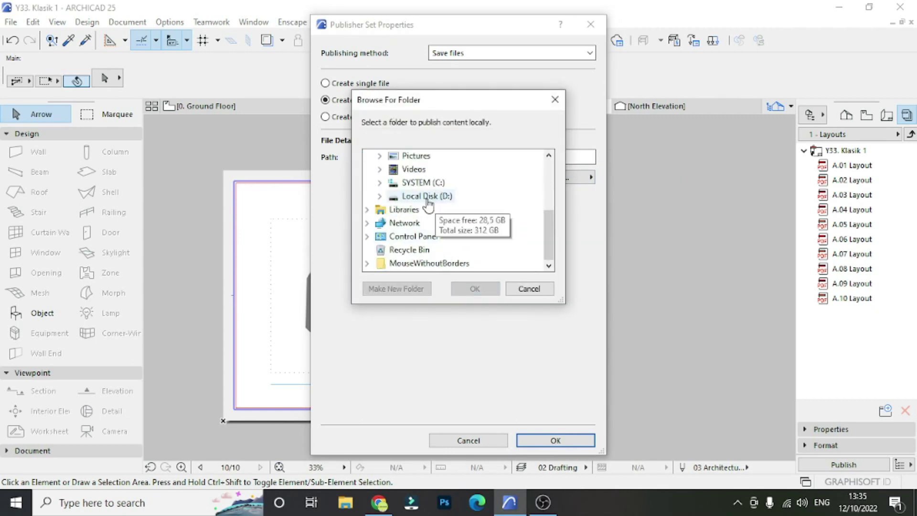
double_click(427, 200)
click(483, 291)
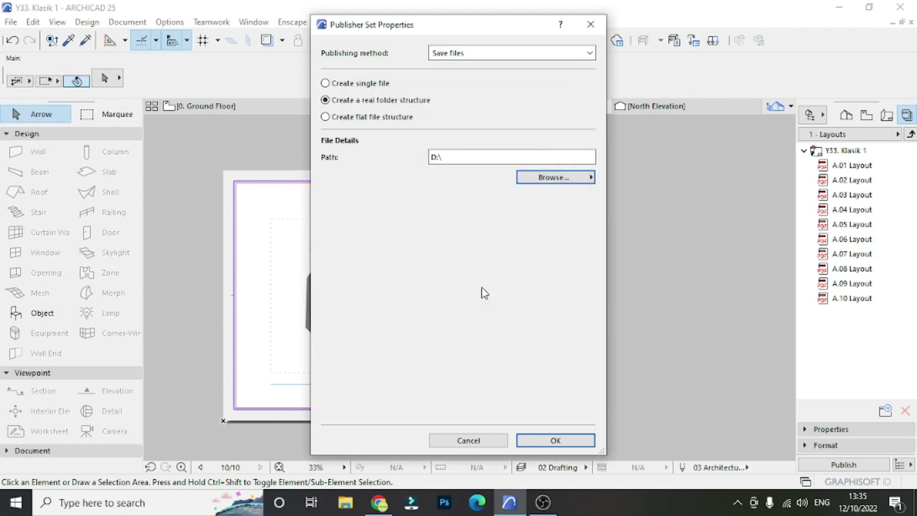
click(557, 440)
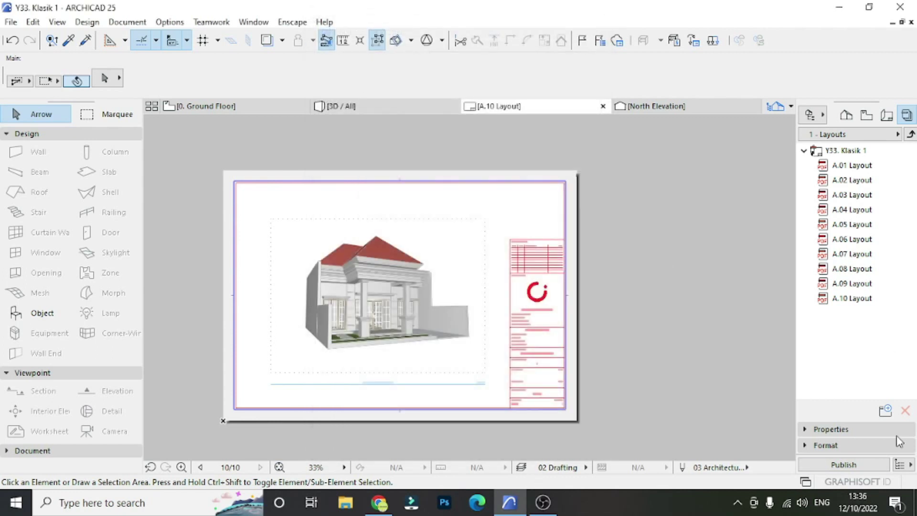
Step: Publish all ten layouts A.01–A.10 to PDF on D:\ and close the report
click(843, 465)
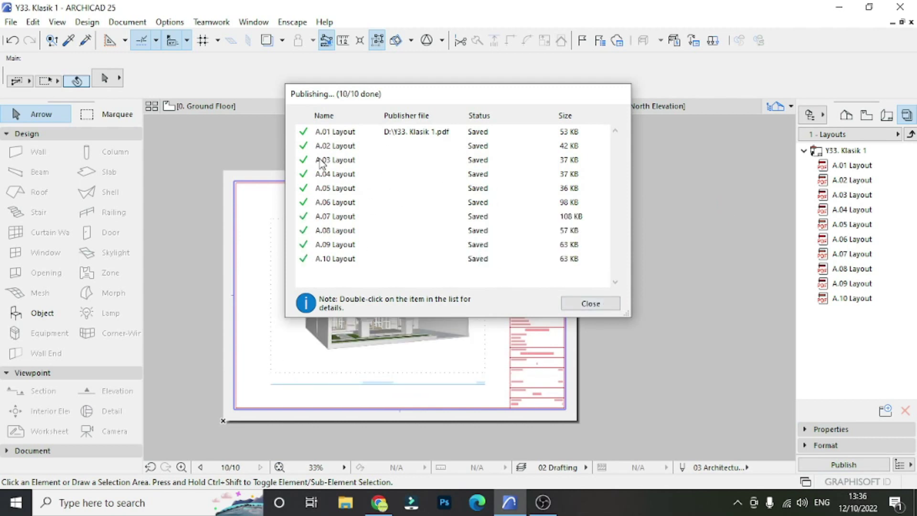
click(607, 303)
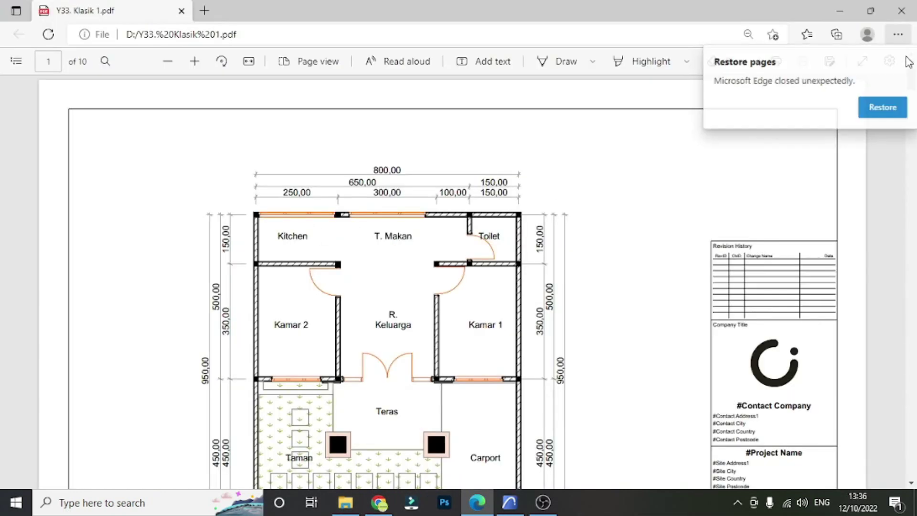
Step: Scroll through all ten pages of Y33. Klasik 1.pdf in Edge, then return to ARCHICAD's 3D view
click(908, 62)
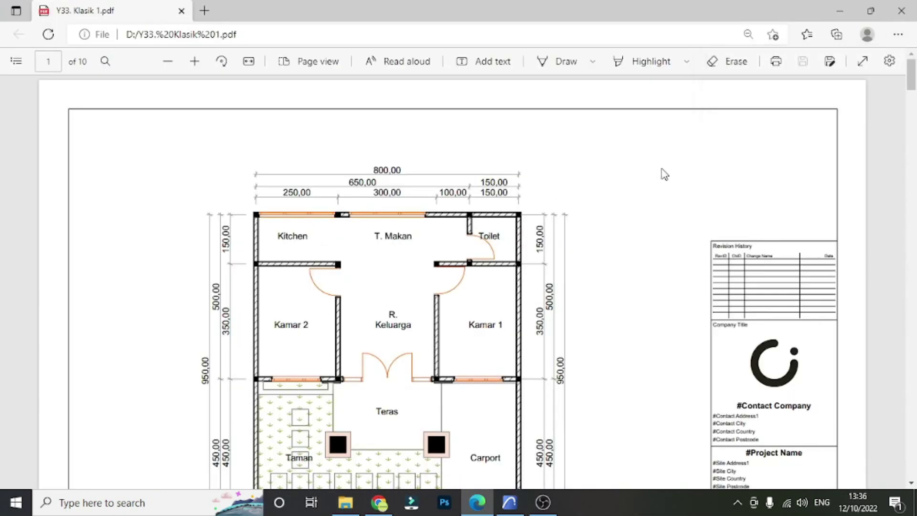
scroll(664, 166, down, 5)
scroll(662, 163, down, 4)
scroll(663, 164, down, 5)
scroll(665, 169, down, 5)
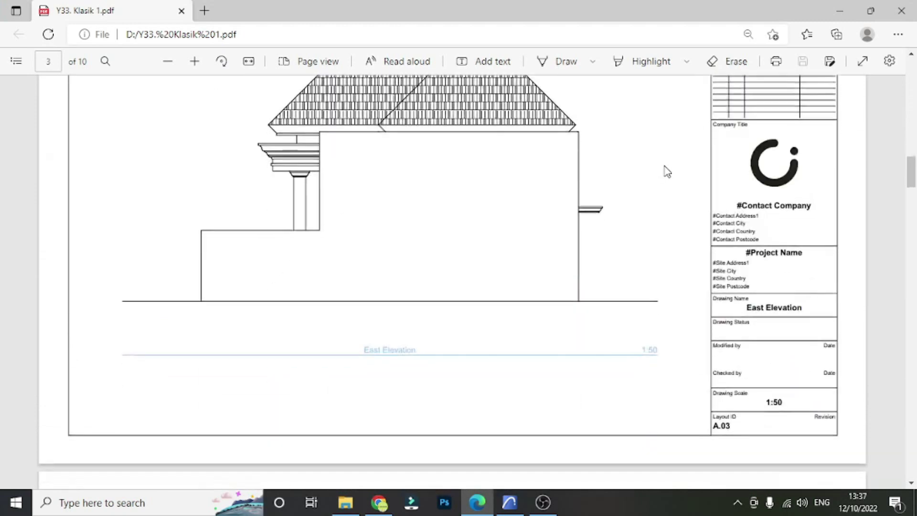
scroll(666, 171, down, 5)
scroll(667, 171, down, 5)
scroll(667, 172, down, 5)
scroll(668, 172, down, 4)
scroll(667, 172, up, 5)
scroll(668, 173, down, 5)
scroll(665, 175, down, 5)
scroll(665, 174, down, 5)
scroll(666, 176, down, 5)
scroll(665, 177, down, 5)
scroll(664, 180, down, 3)
key(alt+Tab)
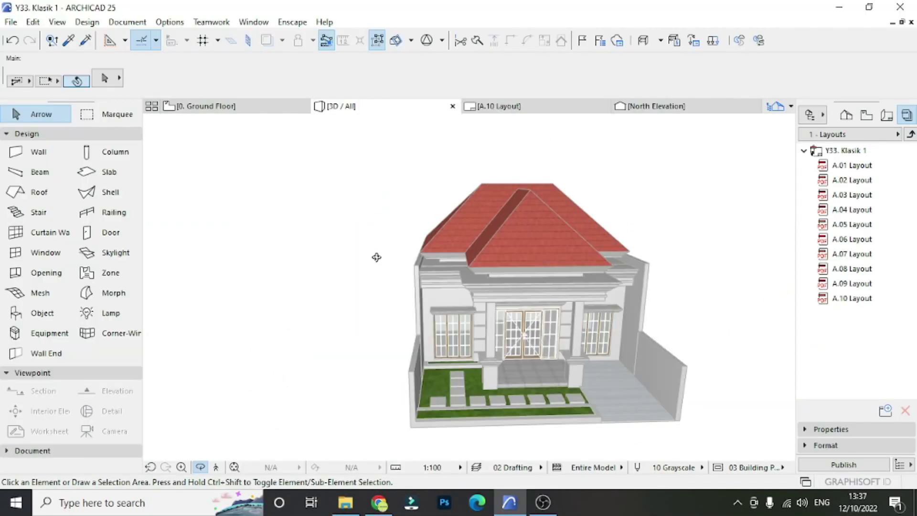
scroll(499, 299, up, 3)
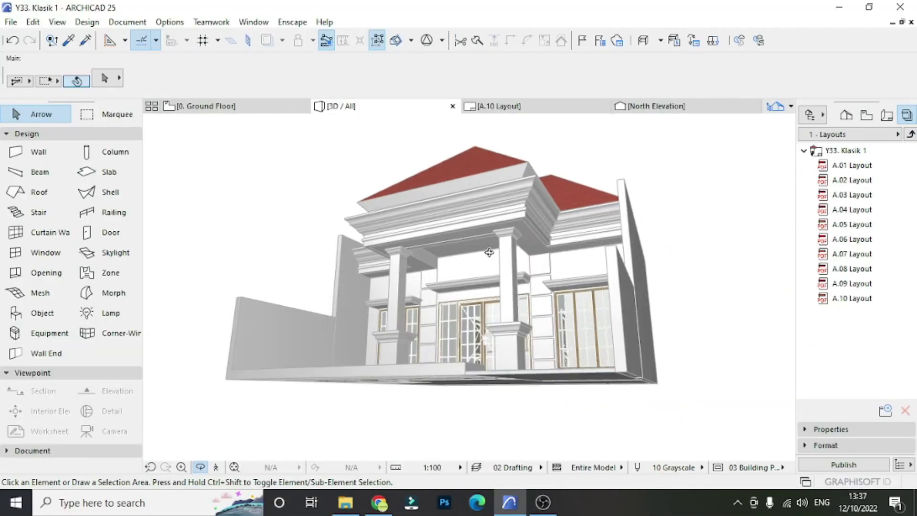